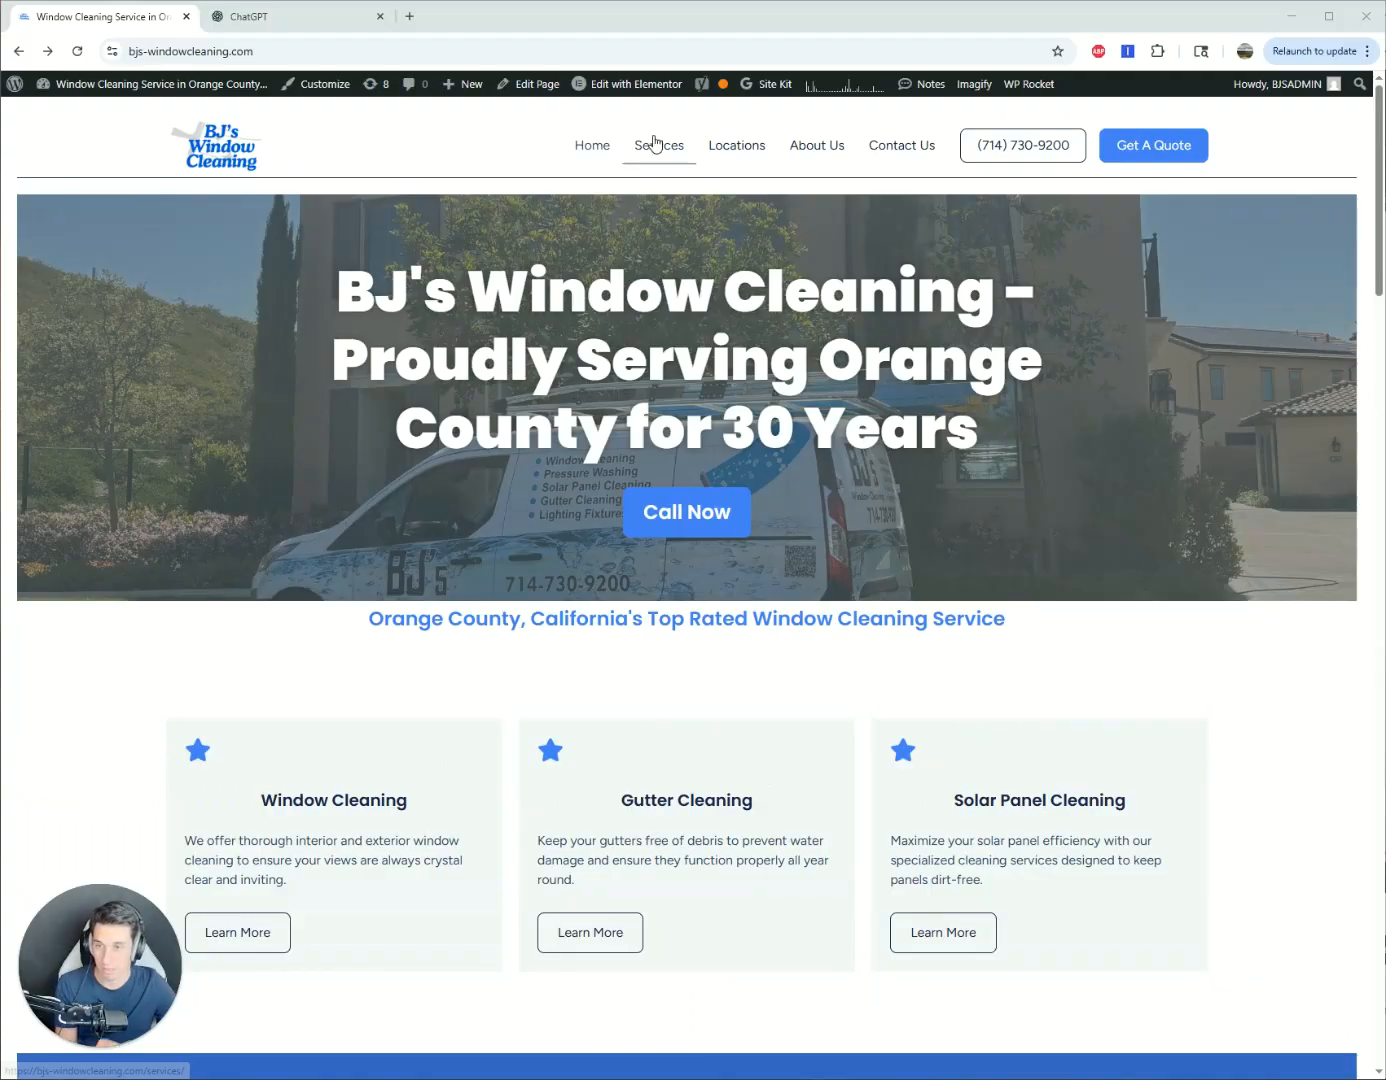
# - Go to the site's Services page, look over the service descriptions, and open the page in the Elementor editor in a new browser tab
pyautogui.click(653, 142)
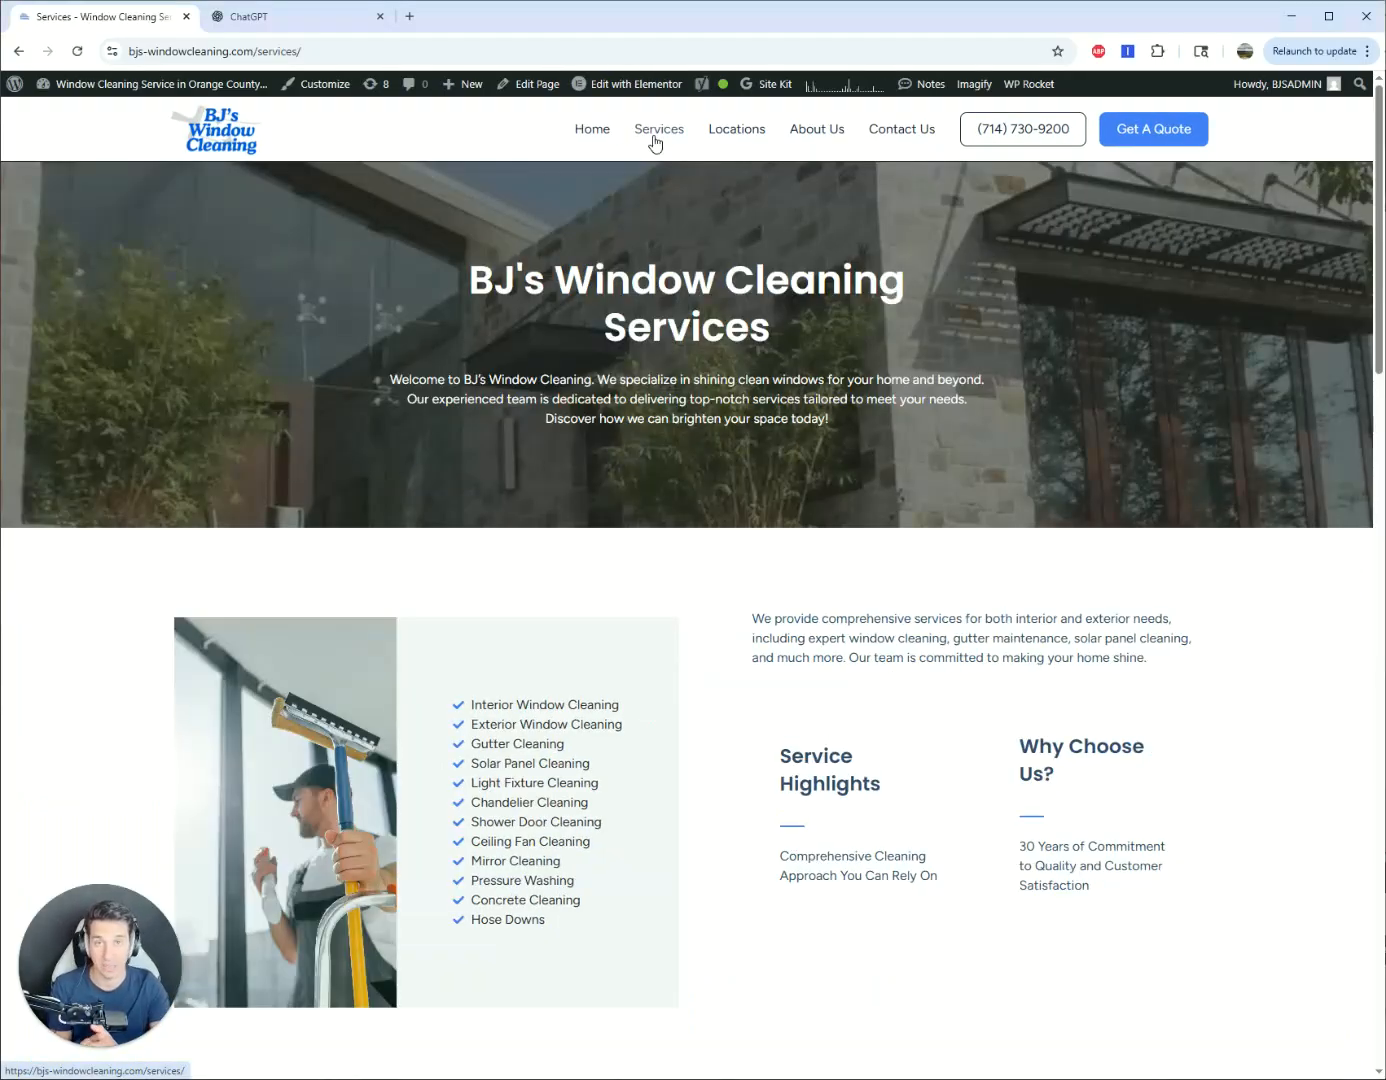
pyautogui.scroll(-9, 921, 730)
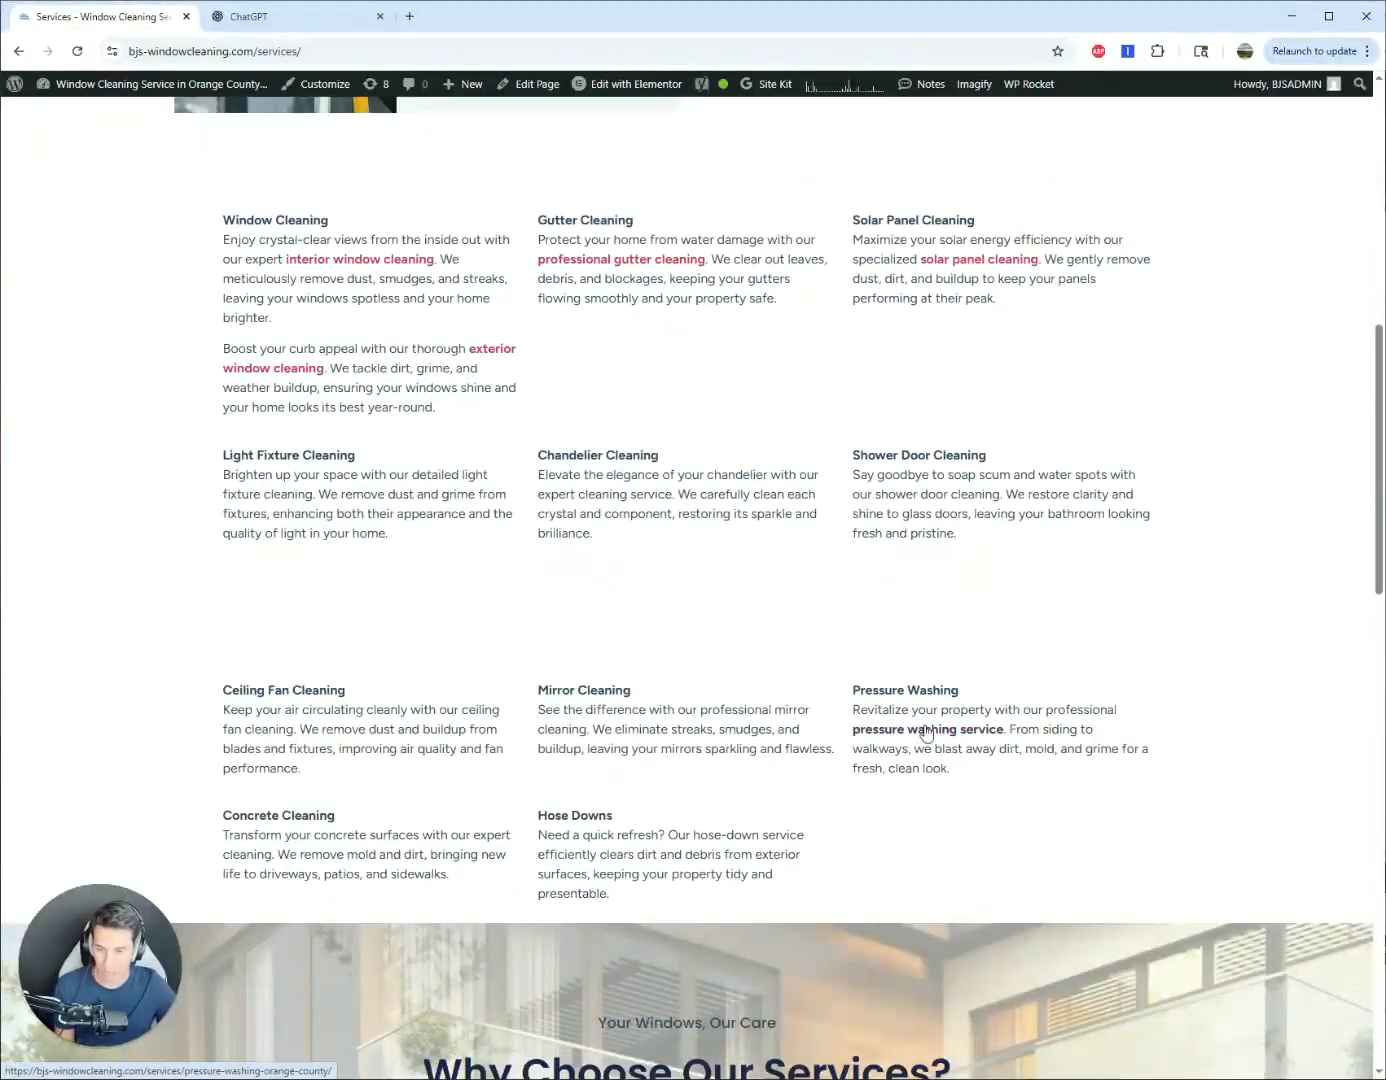
pyautogui.moveTo(1058, 879); pyautogui.dragTo(243, 203)
pyautogui.click(138, 249)
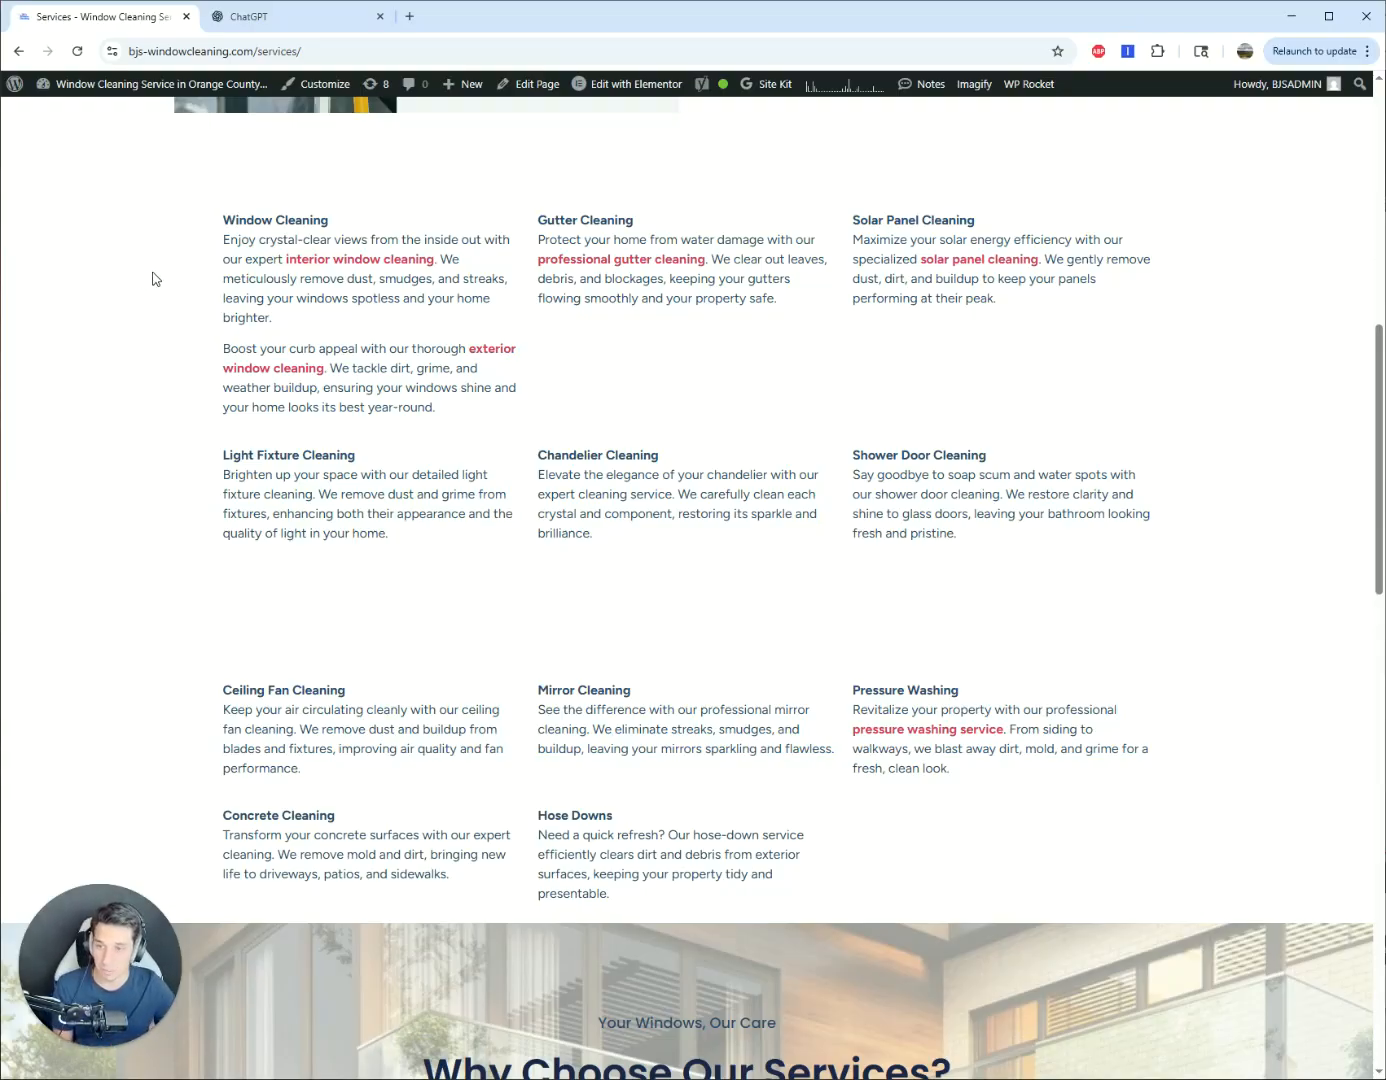
pyautogui.rightClick(651, 83)
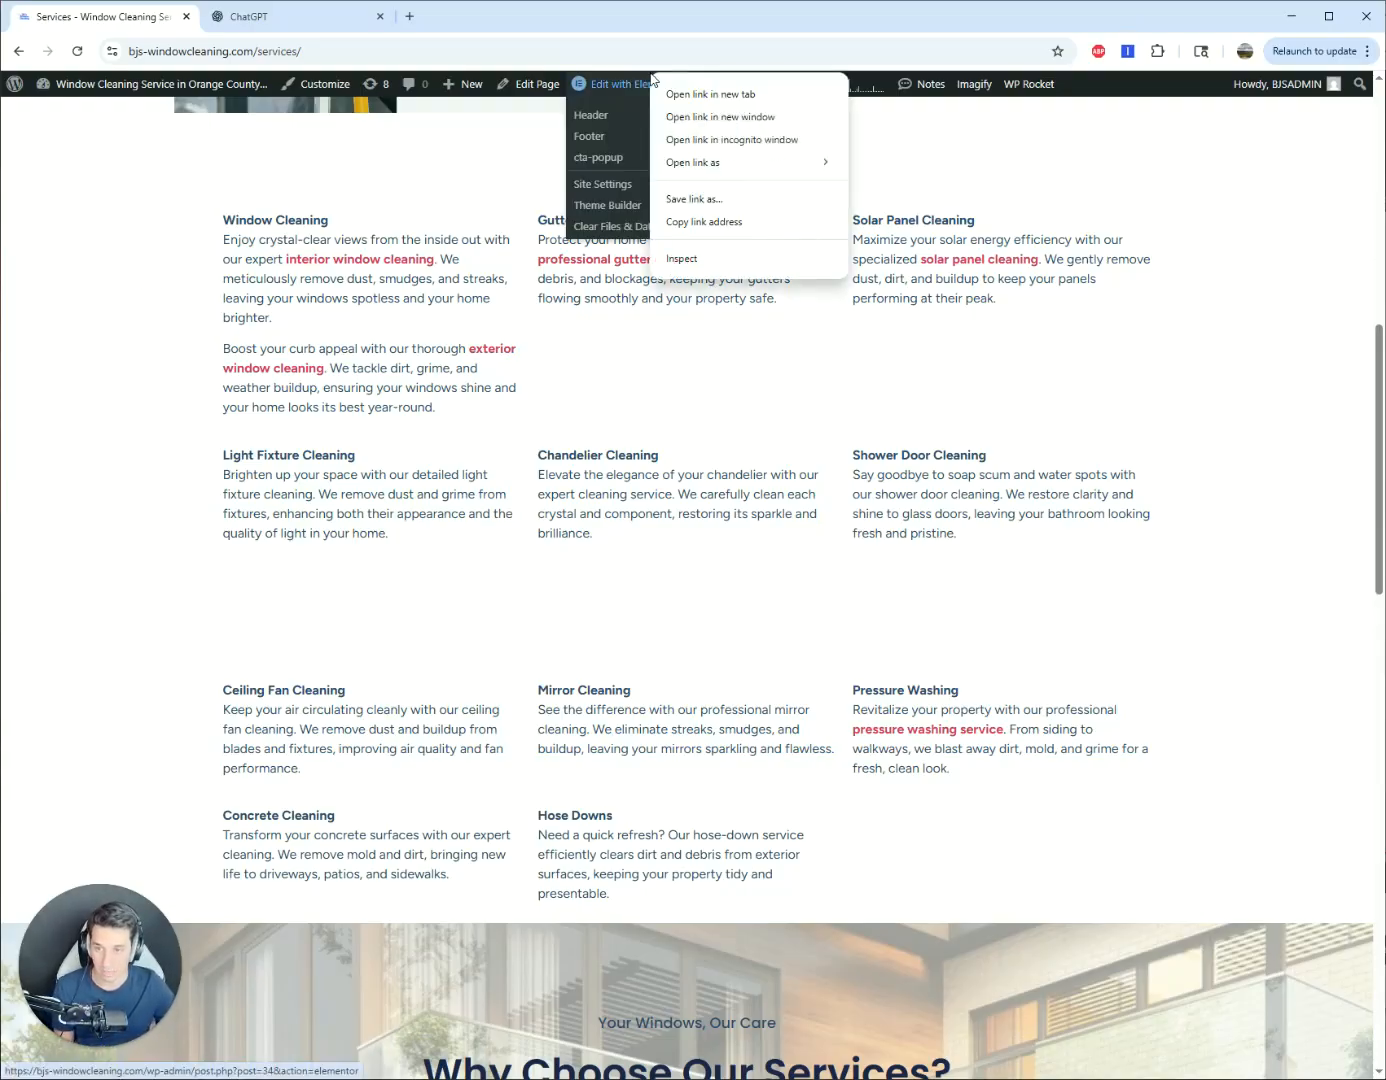
pyautogui.click(722, 96)
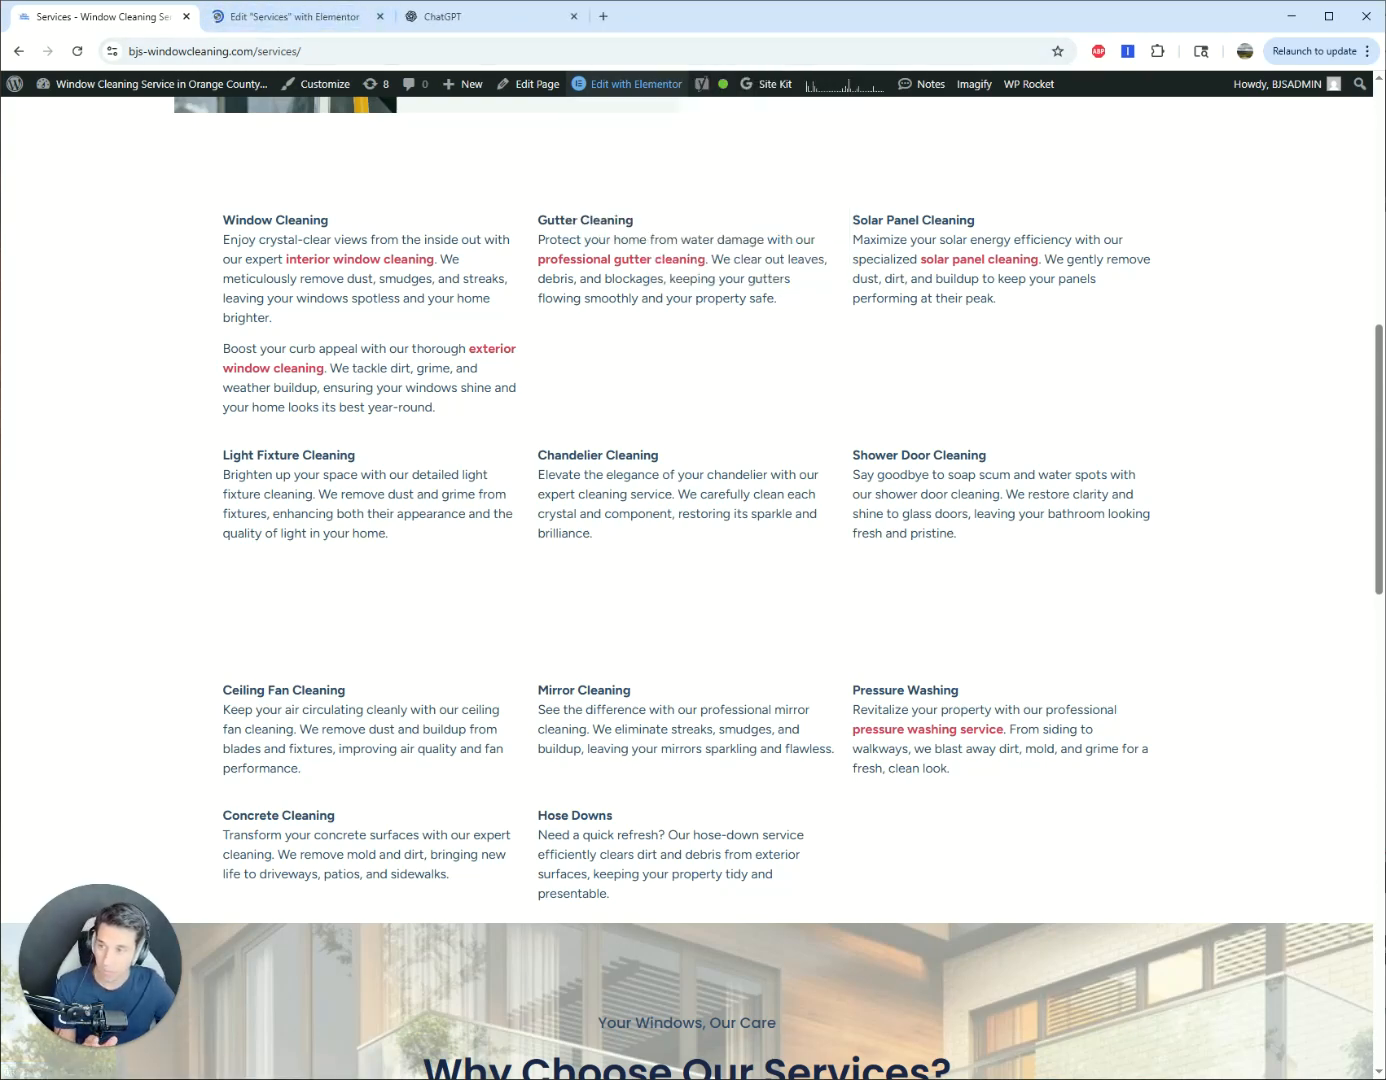
# - Open the list of all pages in the WordPress admin and go to its second page, where the exterior window cleaning pages are
pyautogui.click(88, 87)
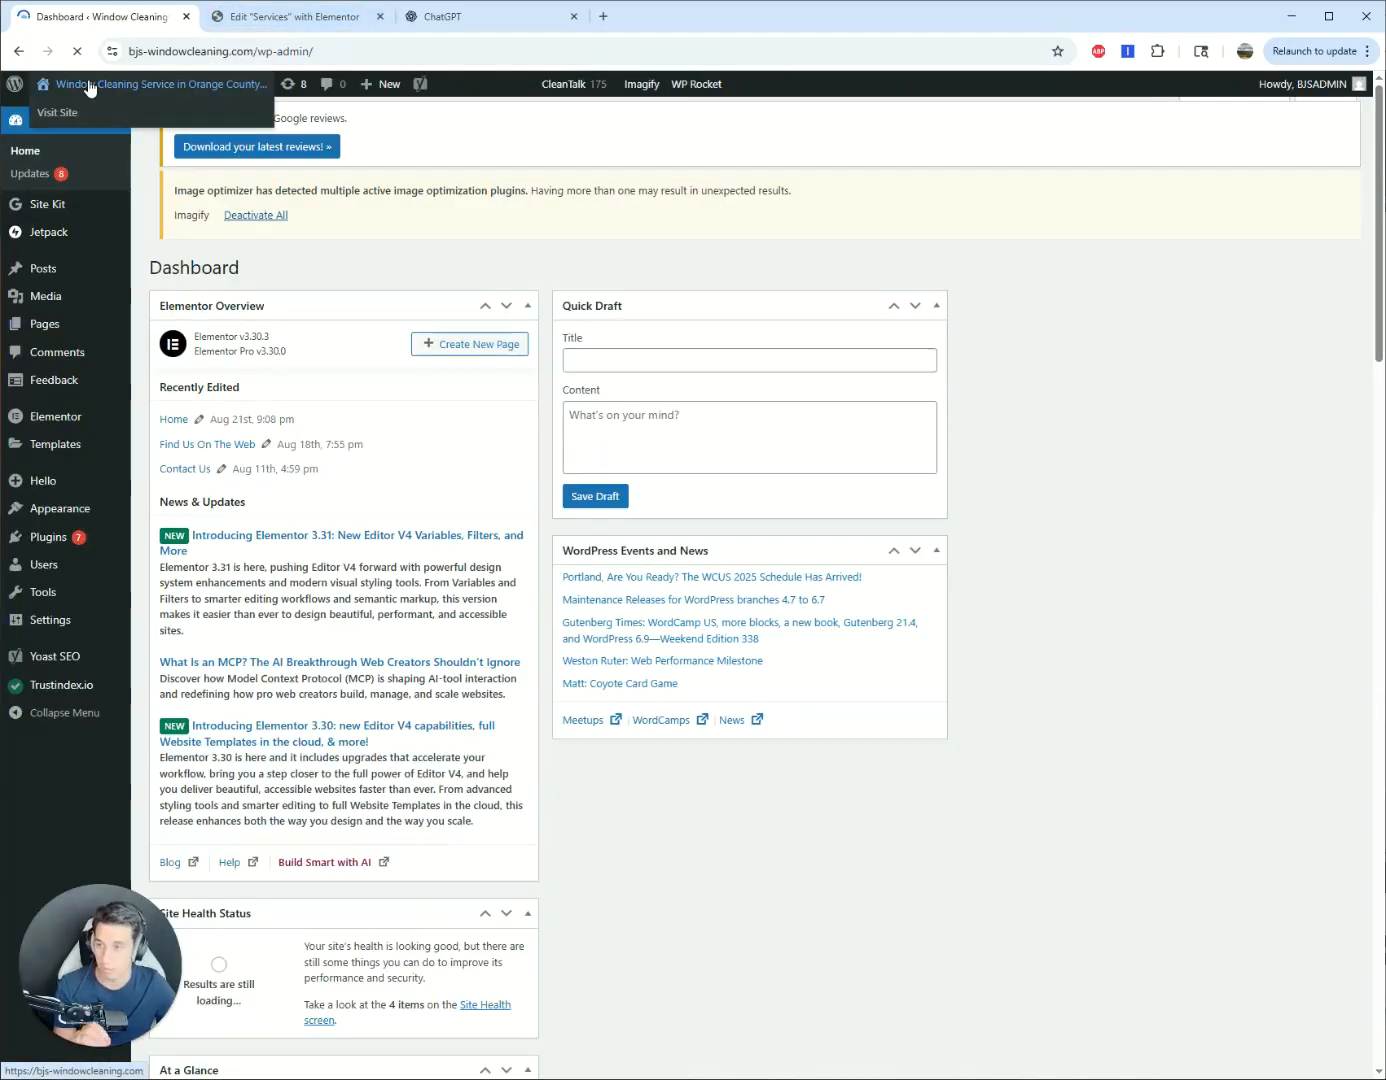
pyautogui.moveTo(32, 422)
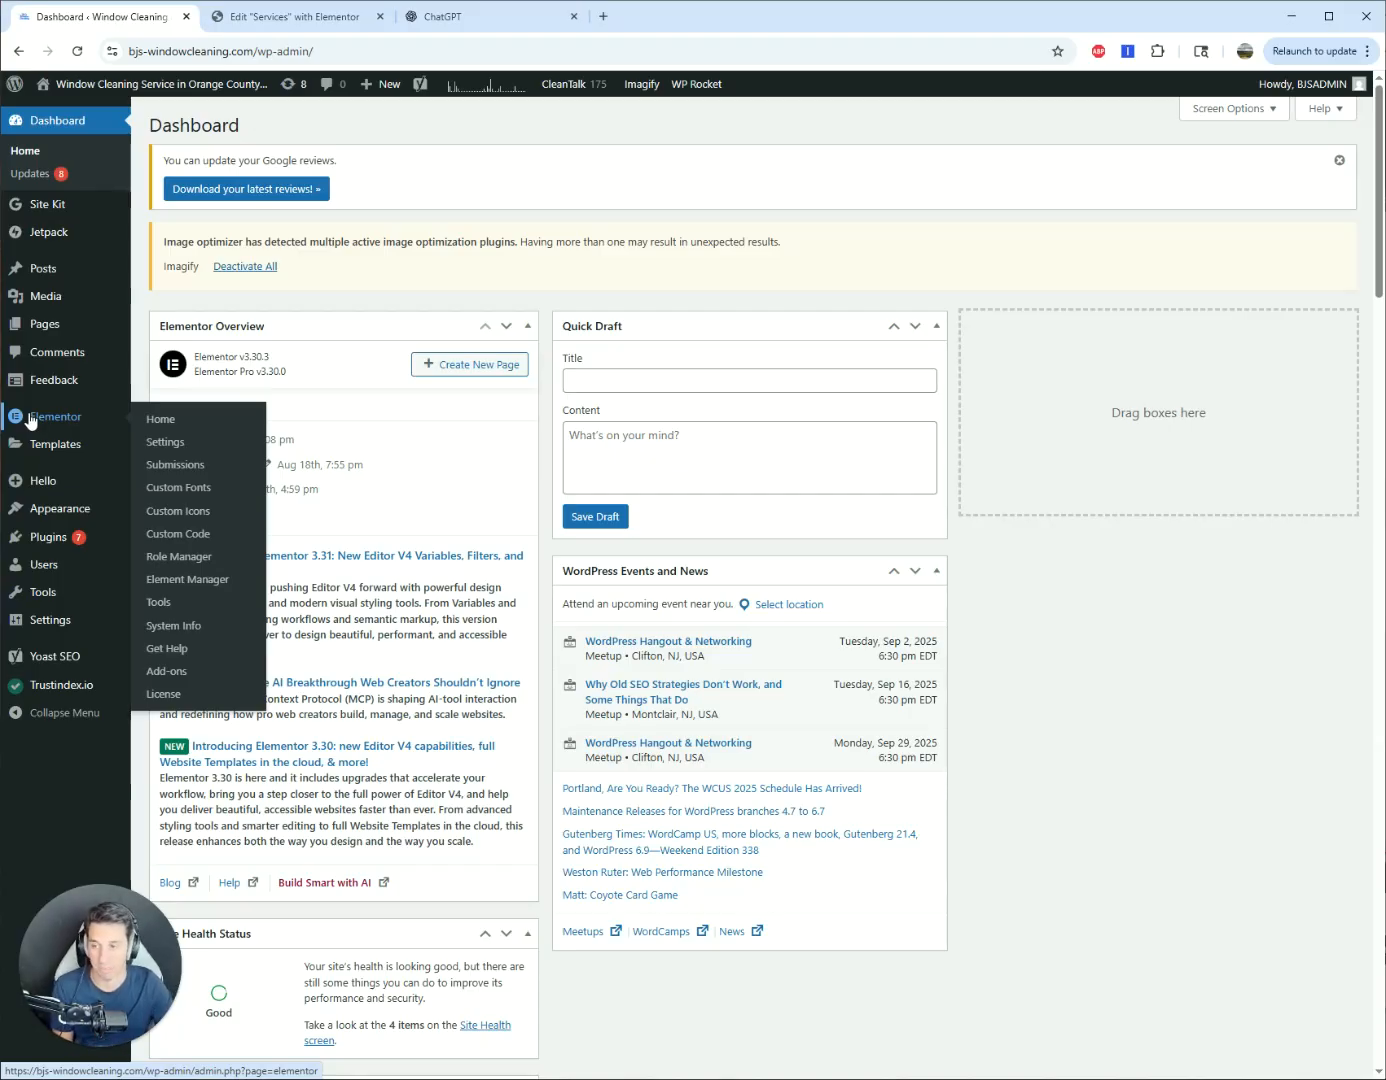
pyautogui.moveTo(52, 334)
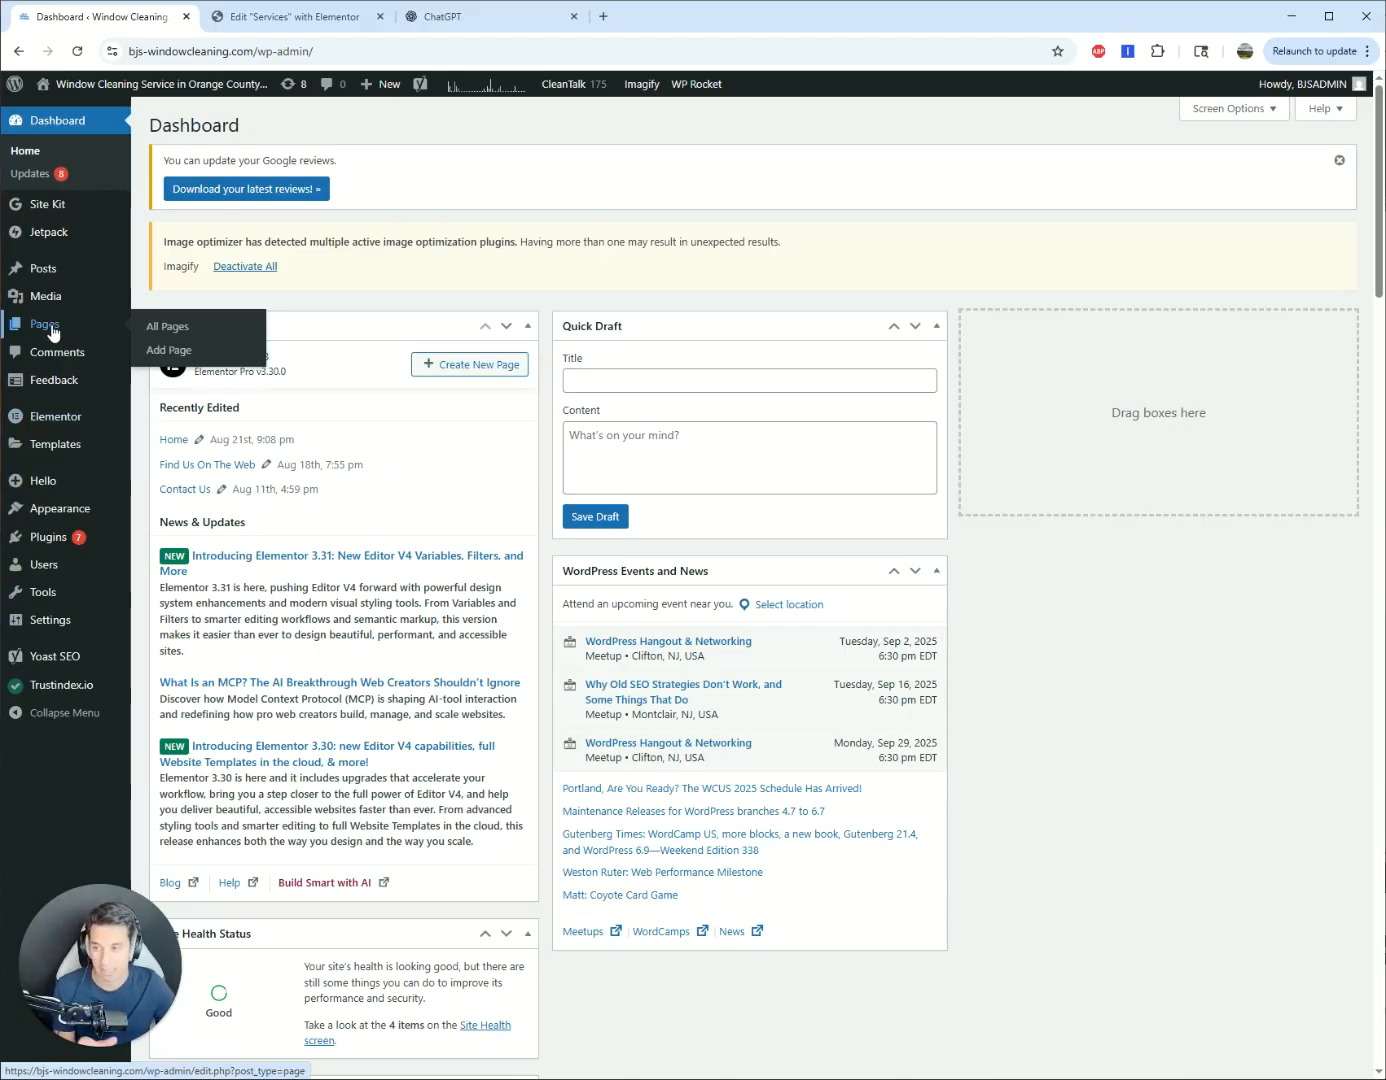
pyautogui.click(52, 334)
pyautogui.scroll(-4, 399, 540)
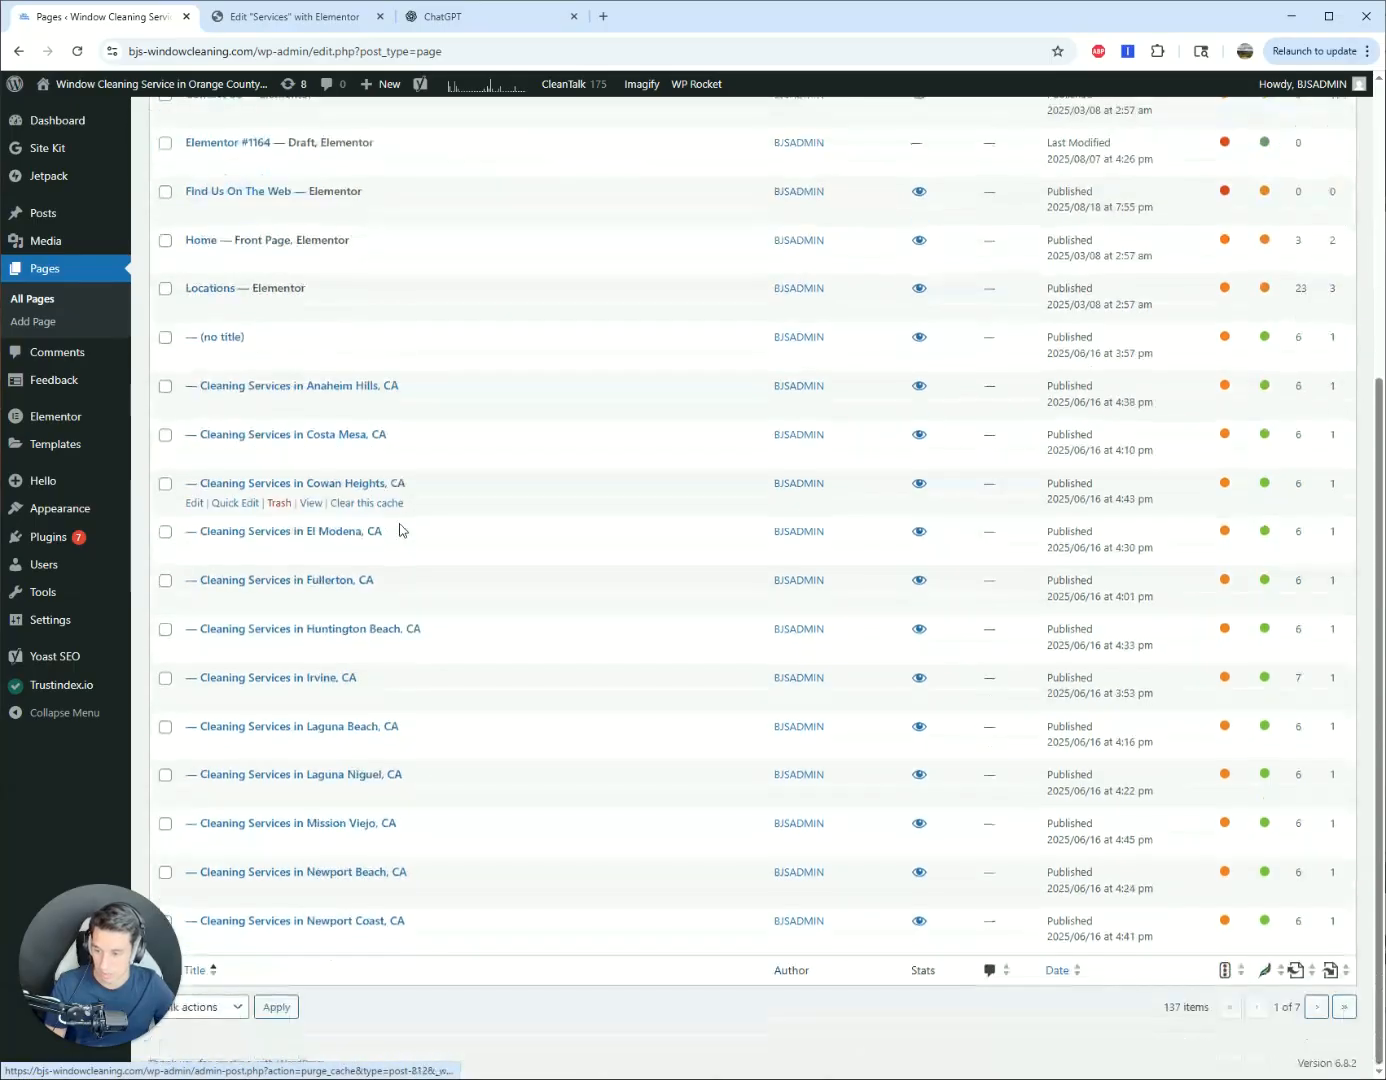
pyautogui.click(1316, 1007)
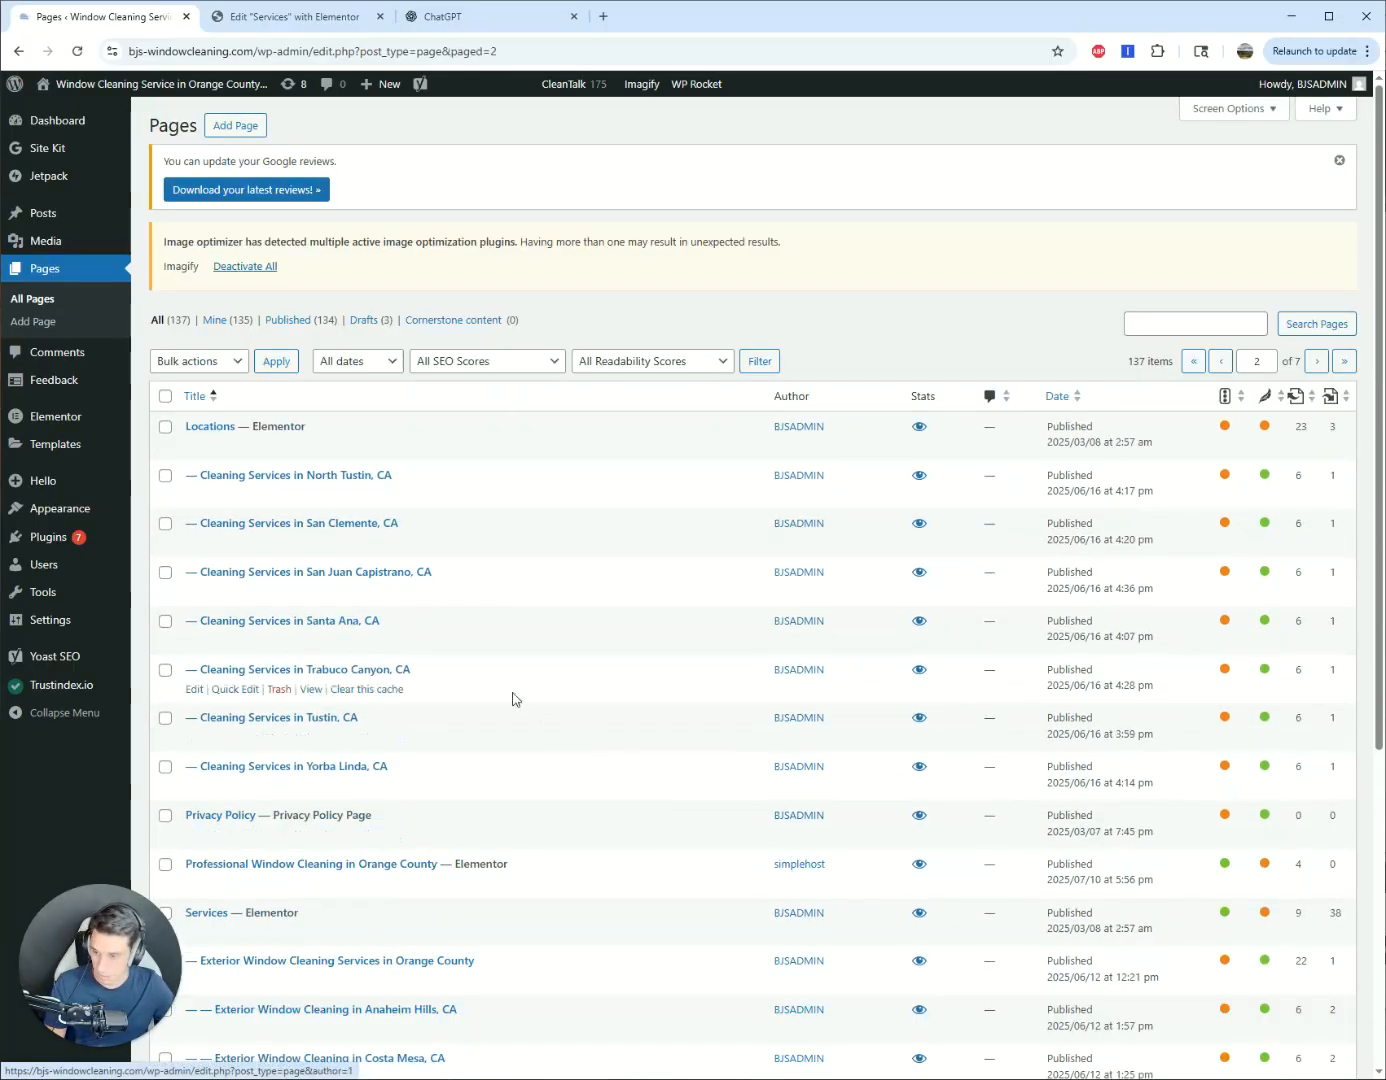
pyautogui.scroll(-5, 490, 680)
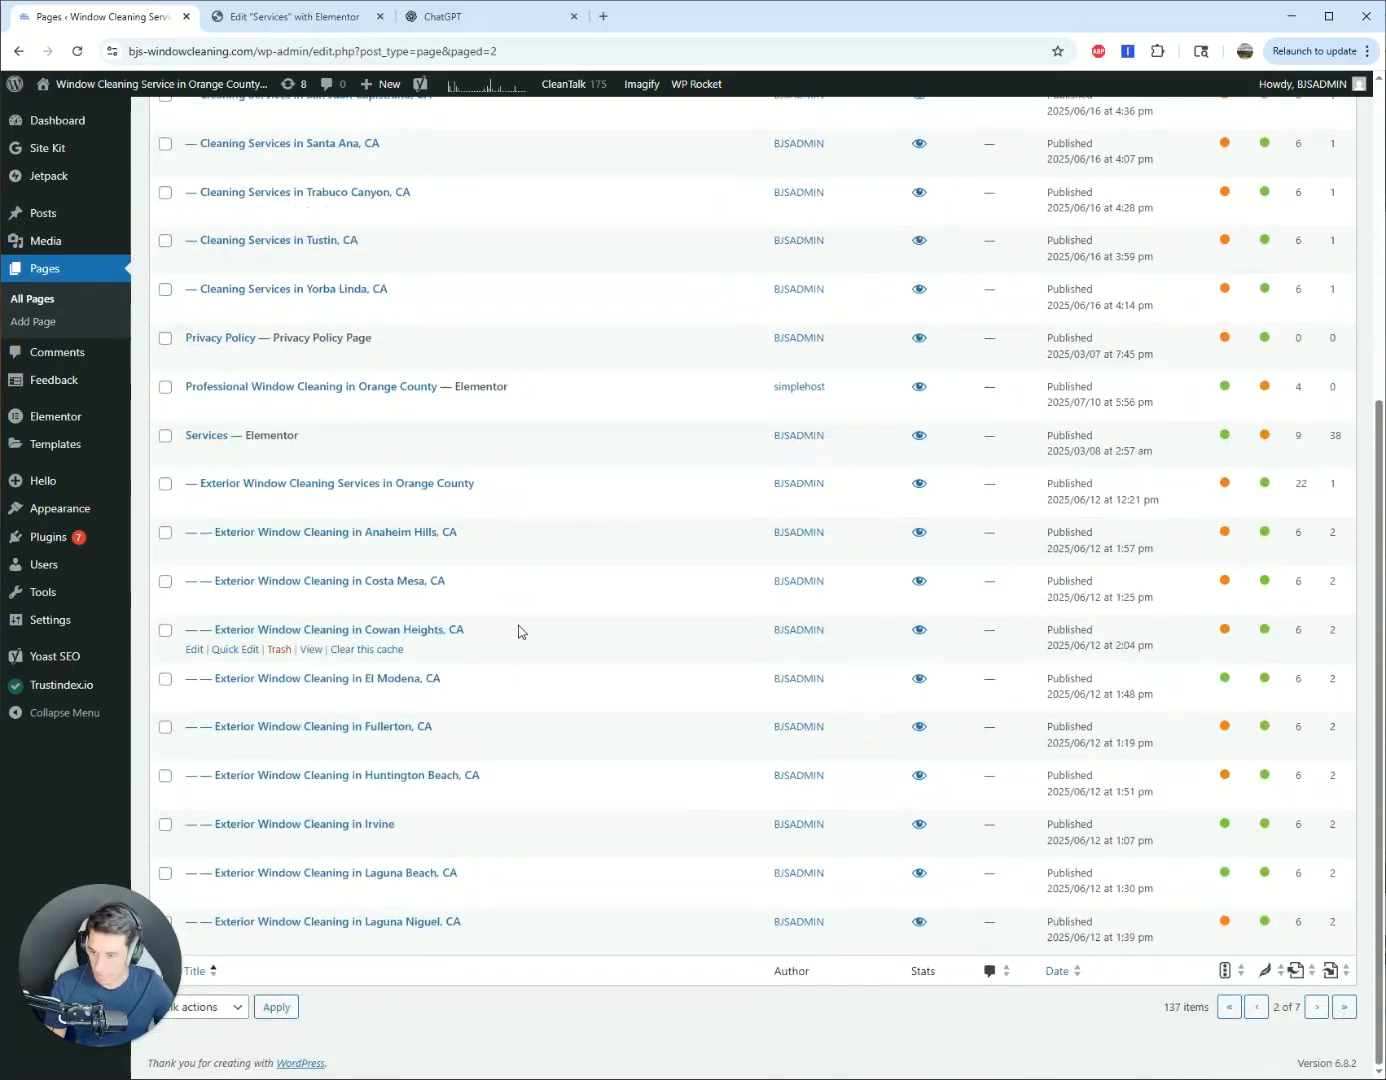
# - View the live "Exterior Window Cleaning in Cowan Heights, CA" page, examine its layout, and return to the page list
pyautogui.click(311, 651)
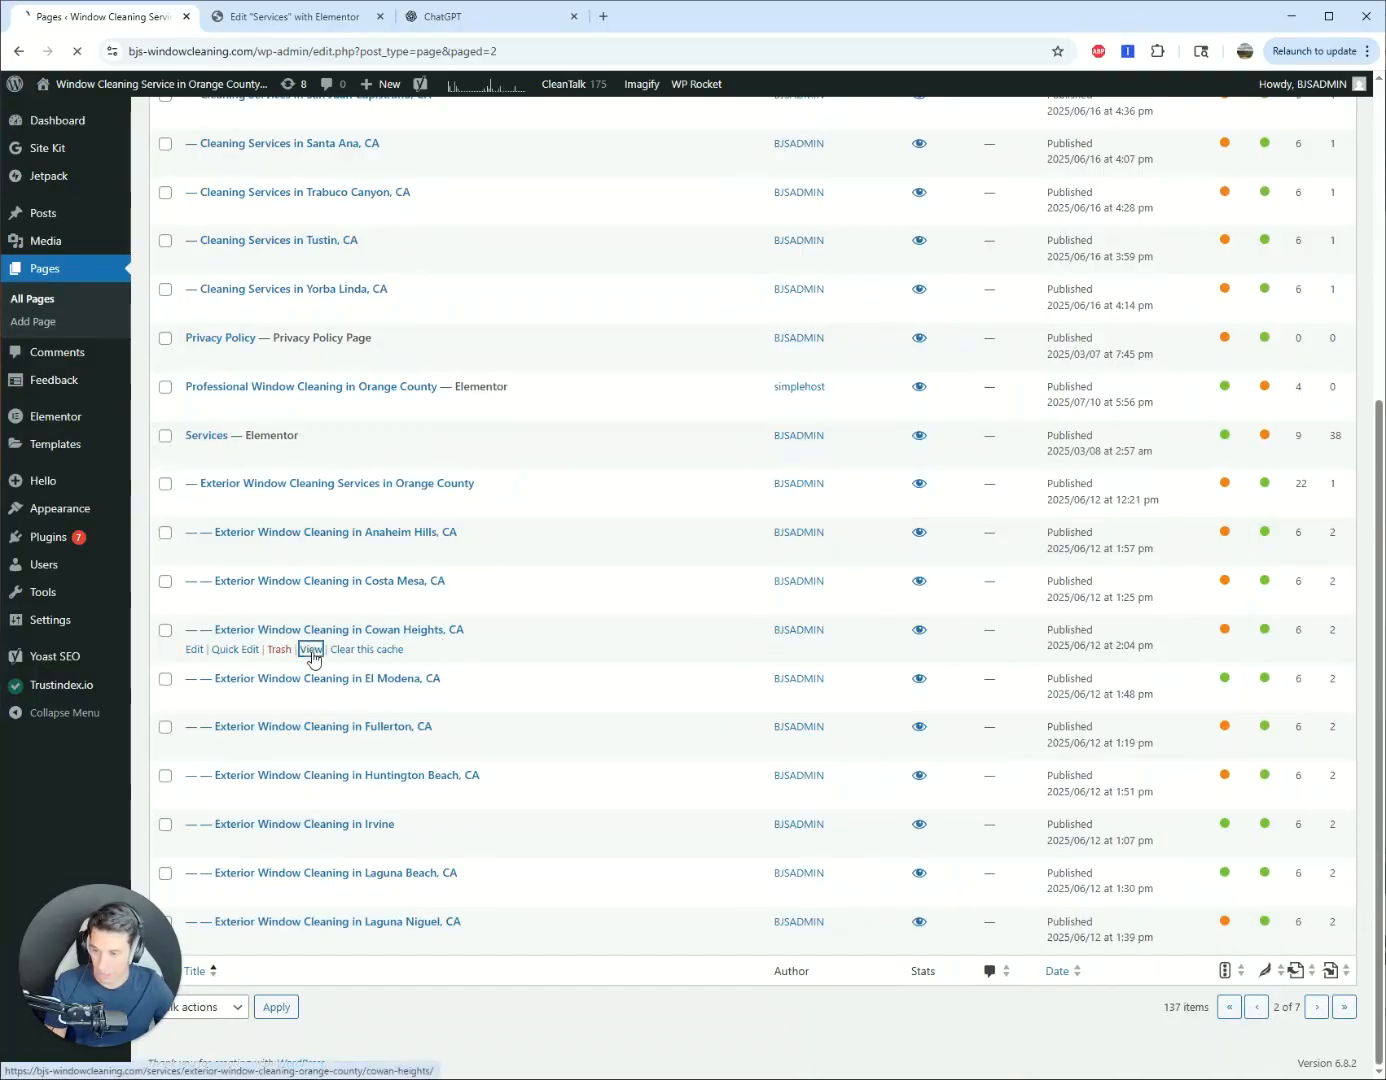
pyautogui.scroll(-12, 906, 411)
pyautogui.scroll(5, 480, 671)
pyautogui.scroll(8, 424, 652)
pyautogui.click(20, 51)
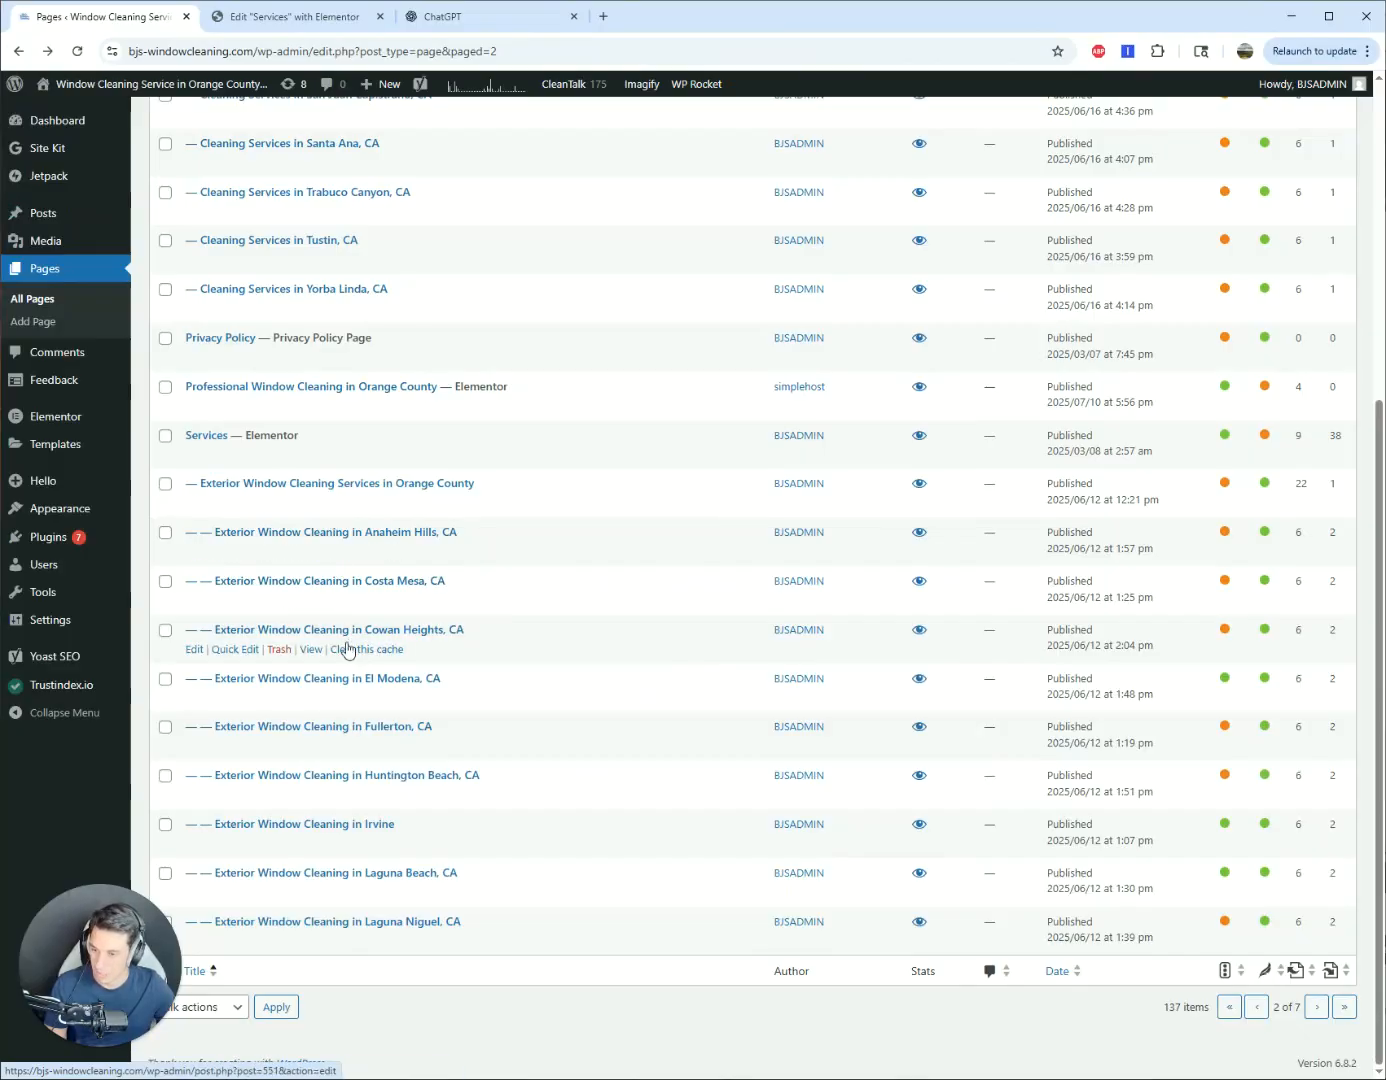
# - Open the "Exterior Window Cleaning in Cowan Heights, CA" page for editing and copy all of its custom HTML code
pyautogui.click(304, 631)
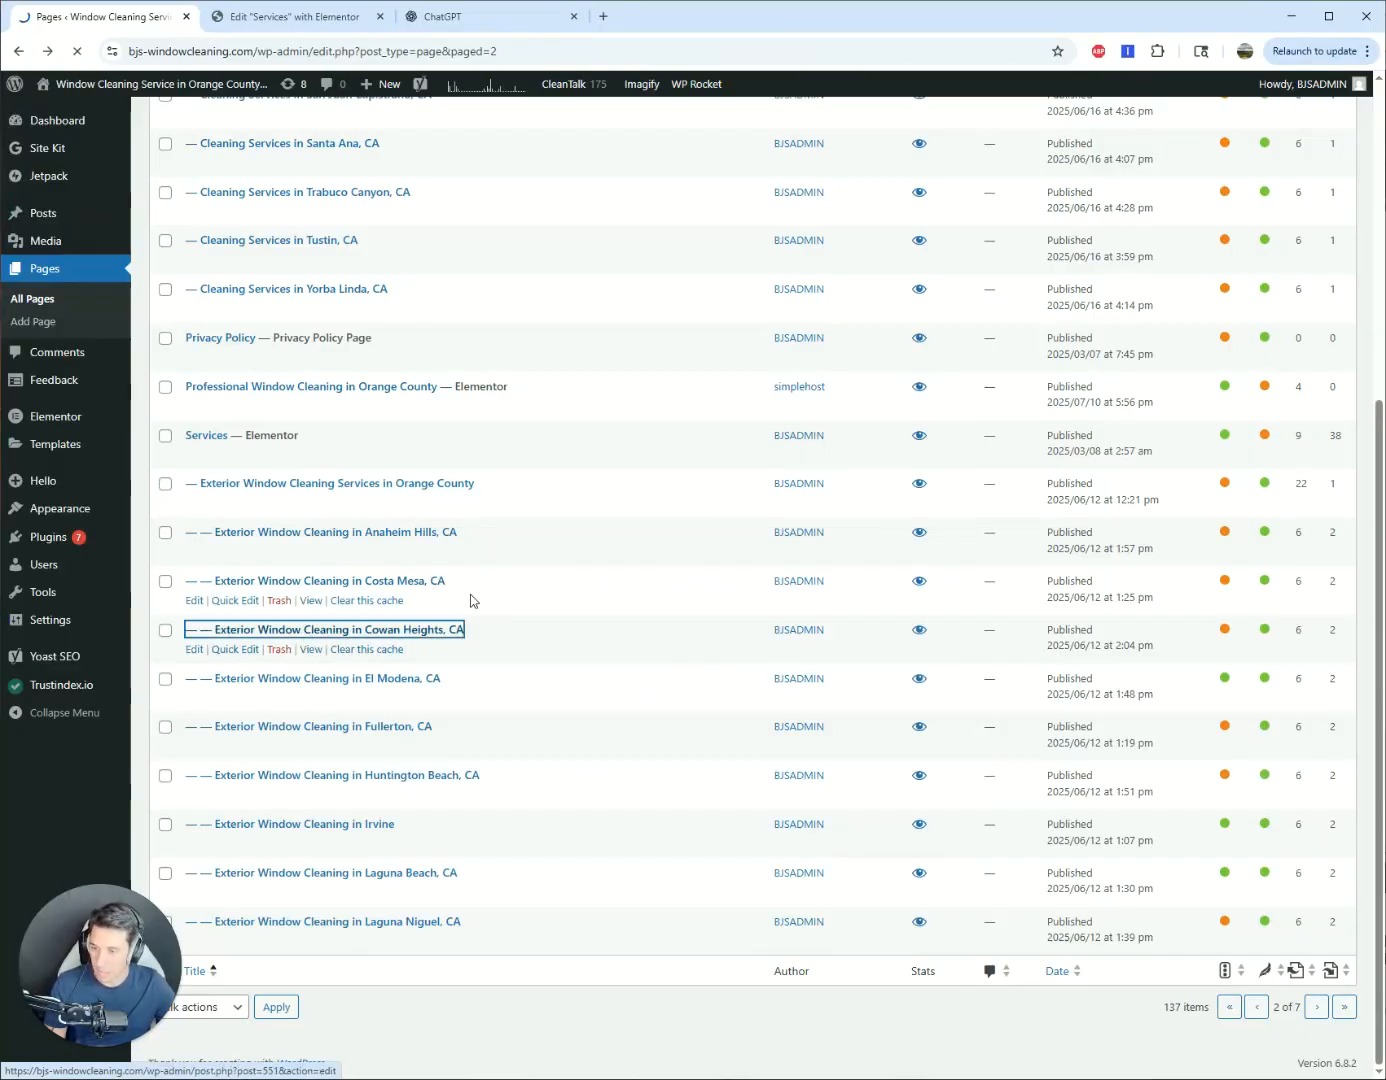
pyautogui.click(450, 309)
pyautogui.hotkey('ctrl', 'a')
pyautogui.scroll(-10, 474, 315)
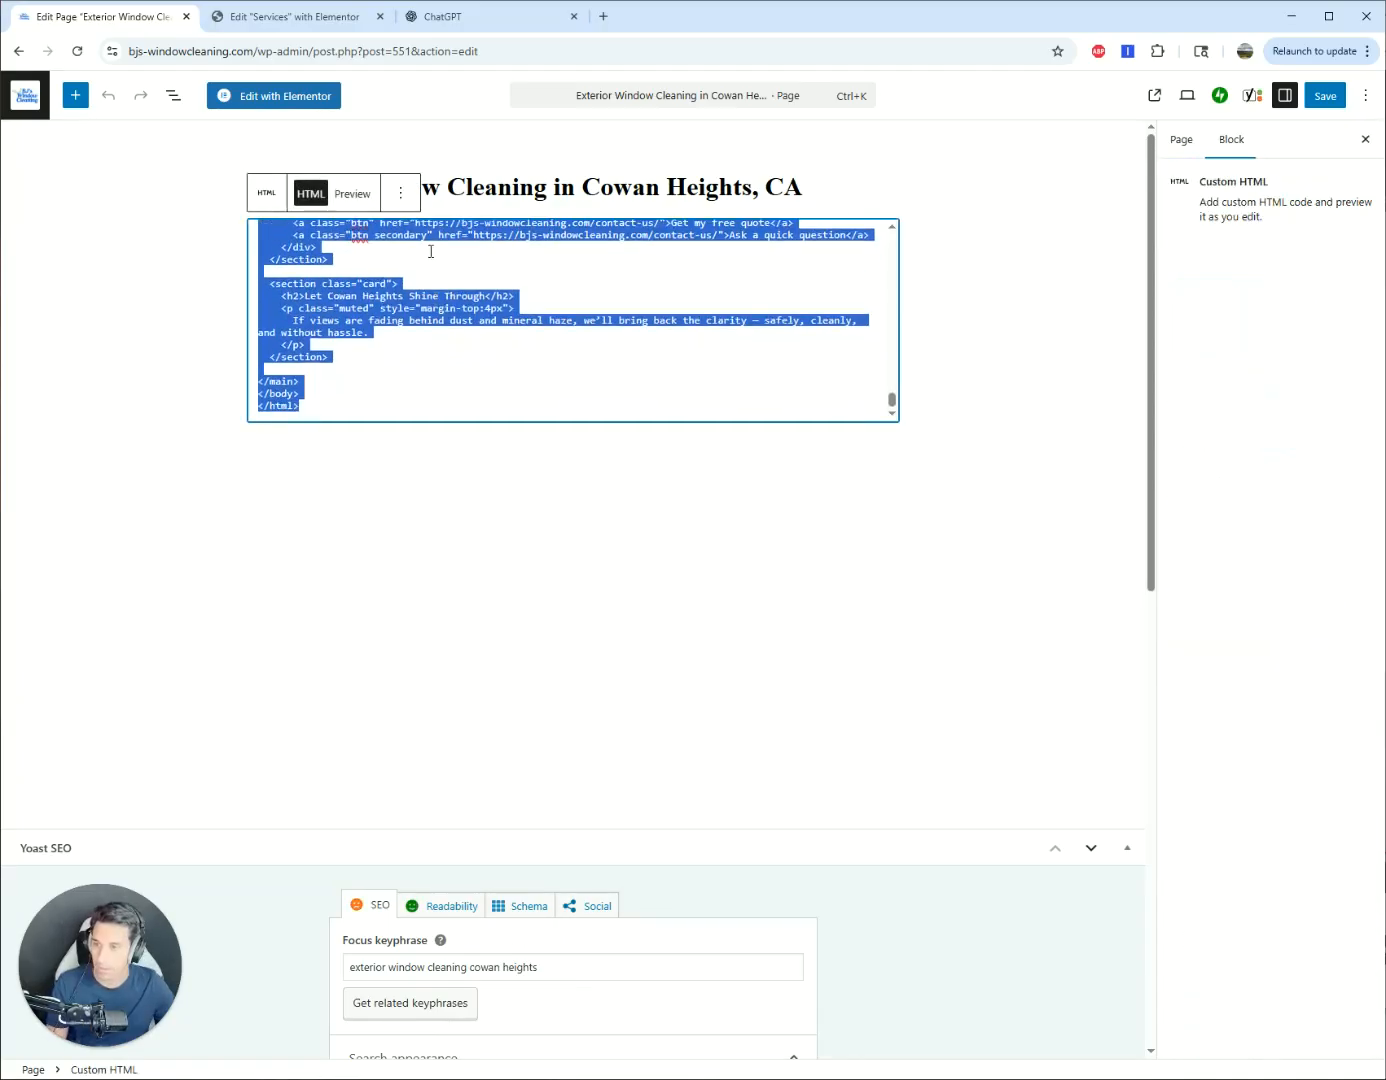
# - Switch to ChatGPT and begin a prompt with "Here is some code that is responsive and on brand with coloring"
pyautogui.click(464, 20)
pyautogui.click(608, 520)
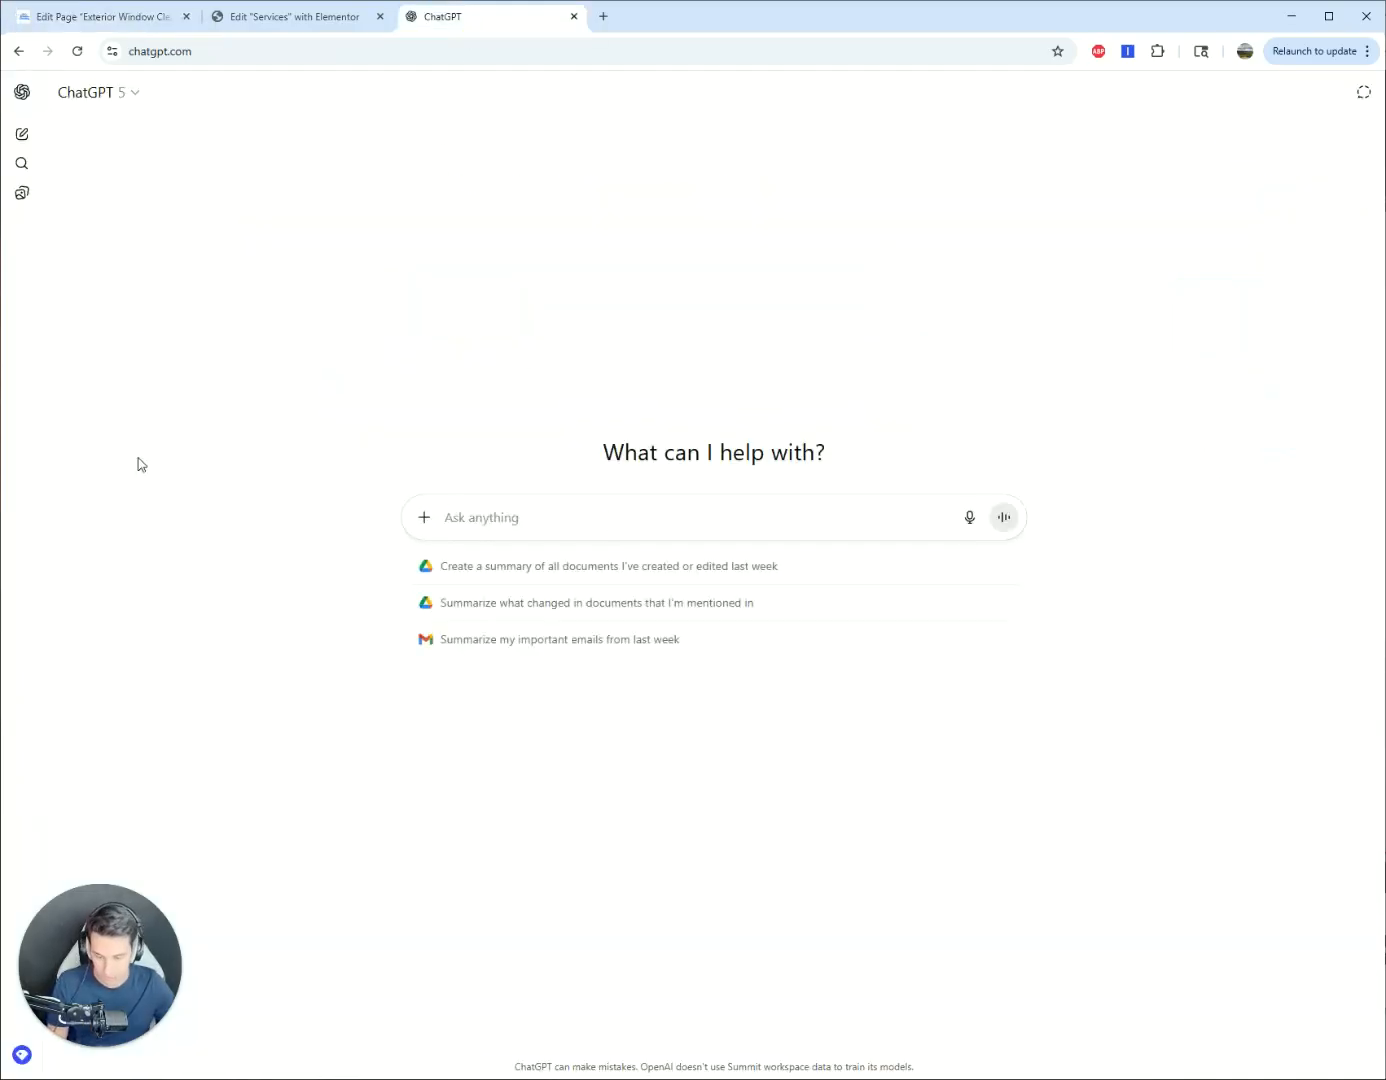
pyautogui.write('Here is some cod')
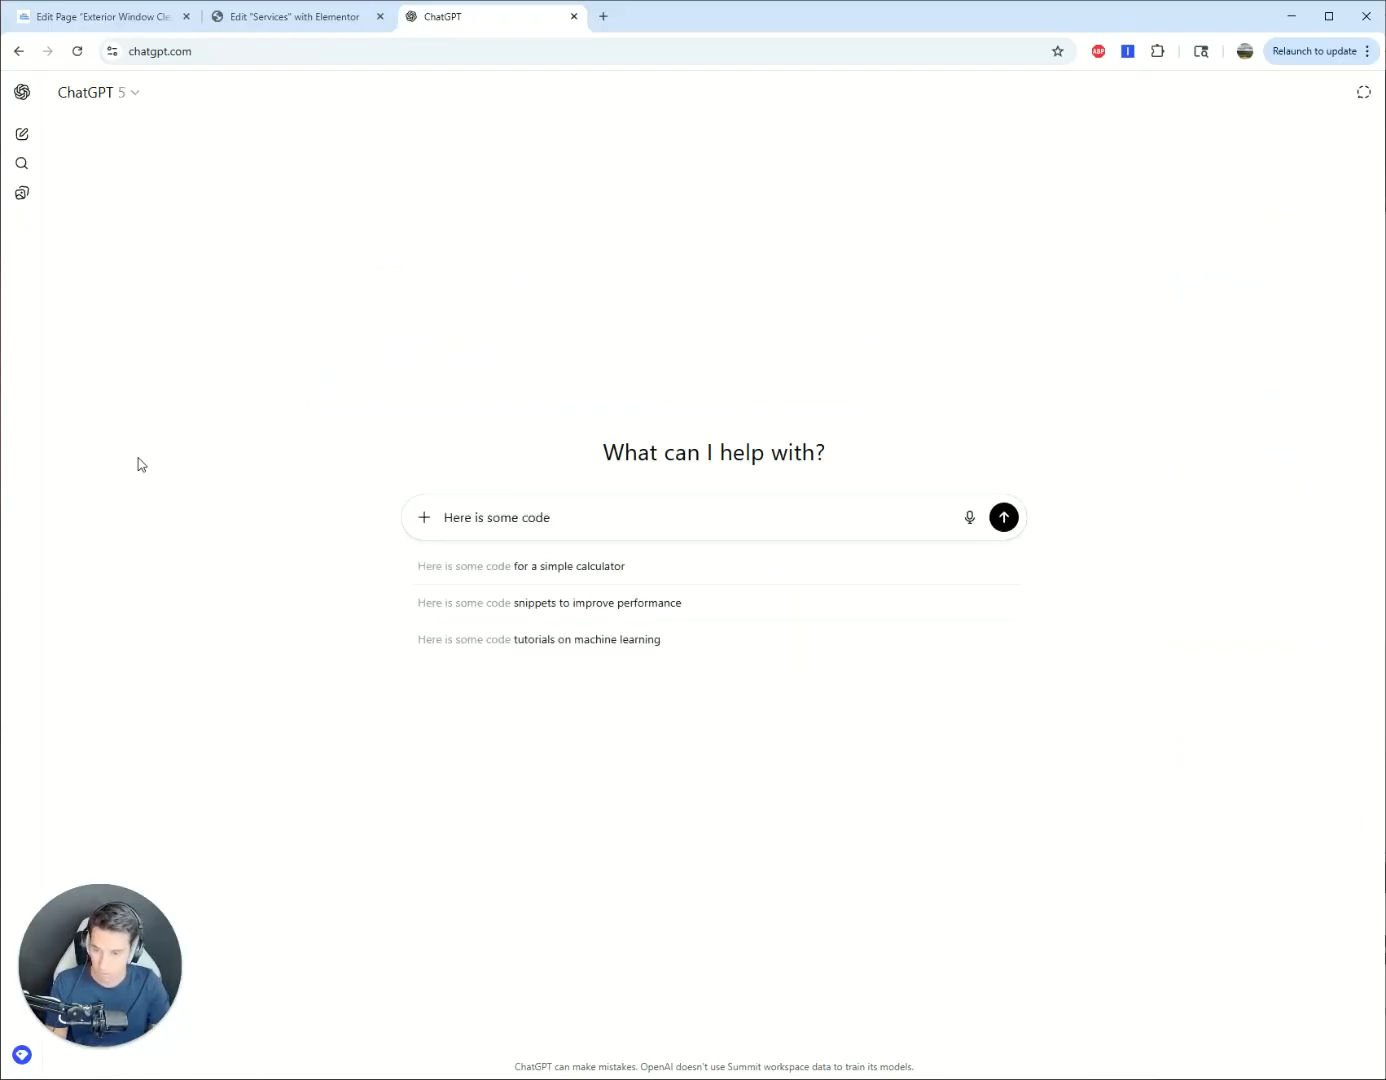
pyautogui.write('e')
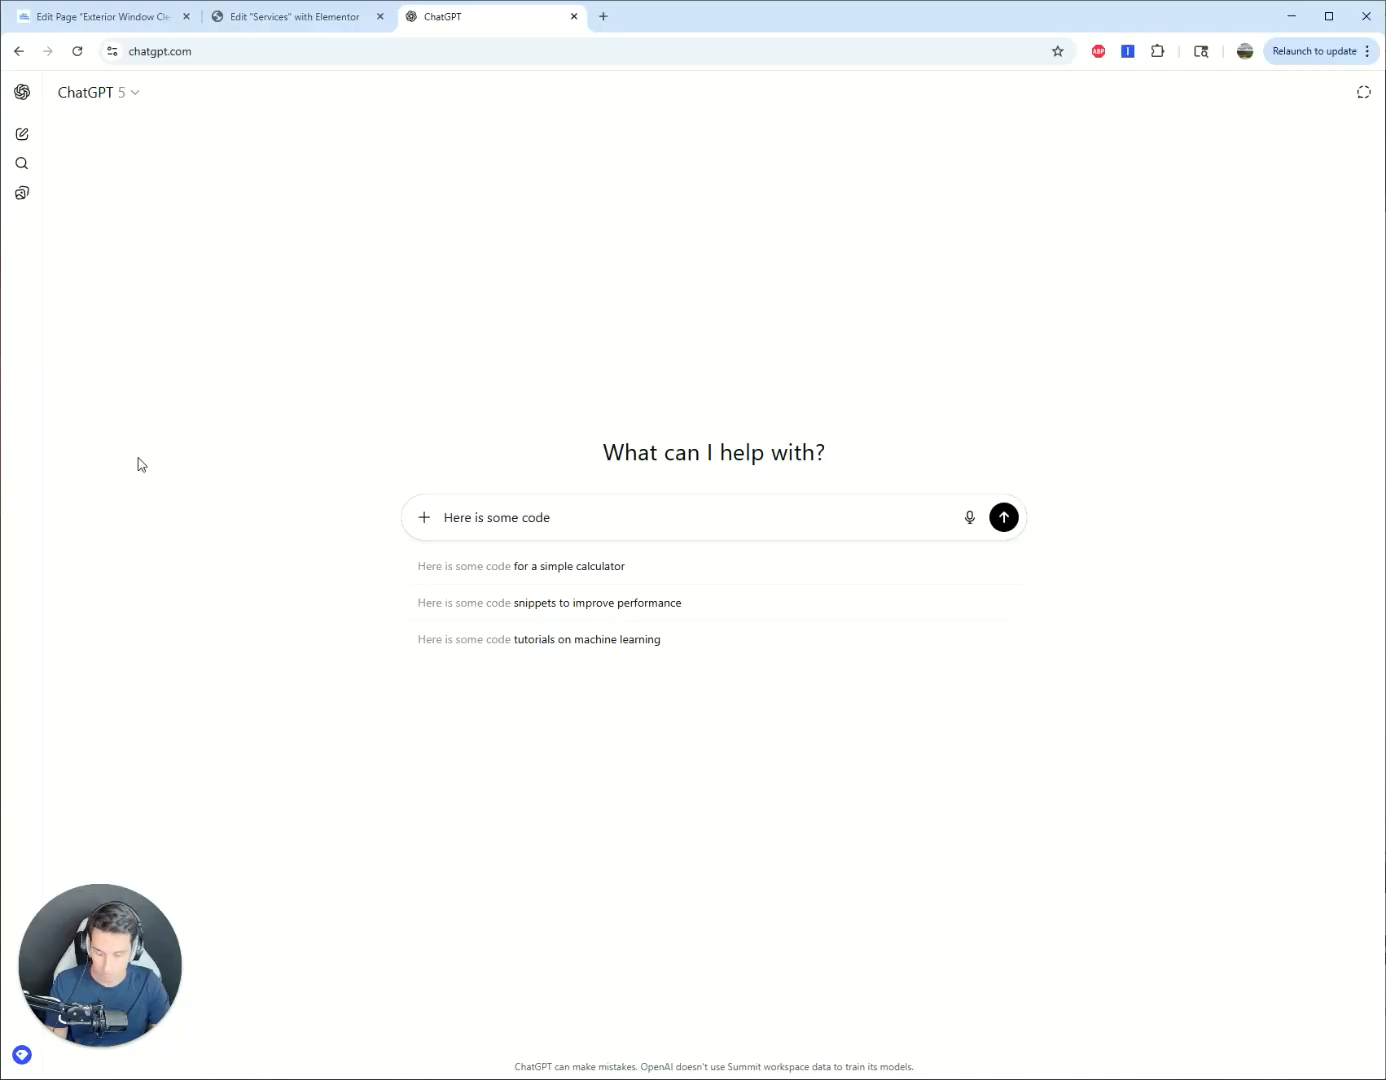
pyautogui.write(' that is ')
pyautogui.write('resp')
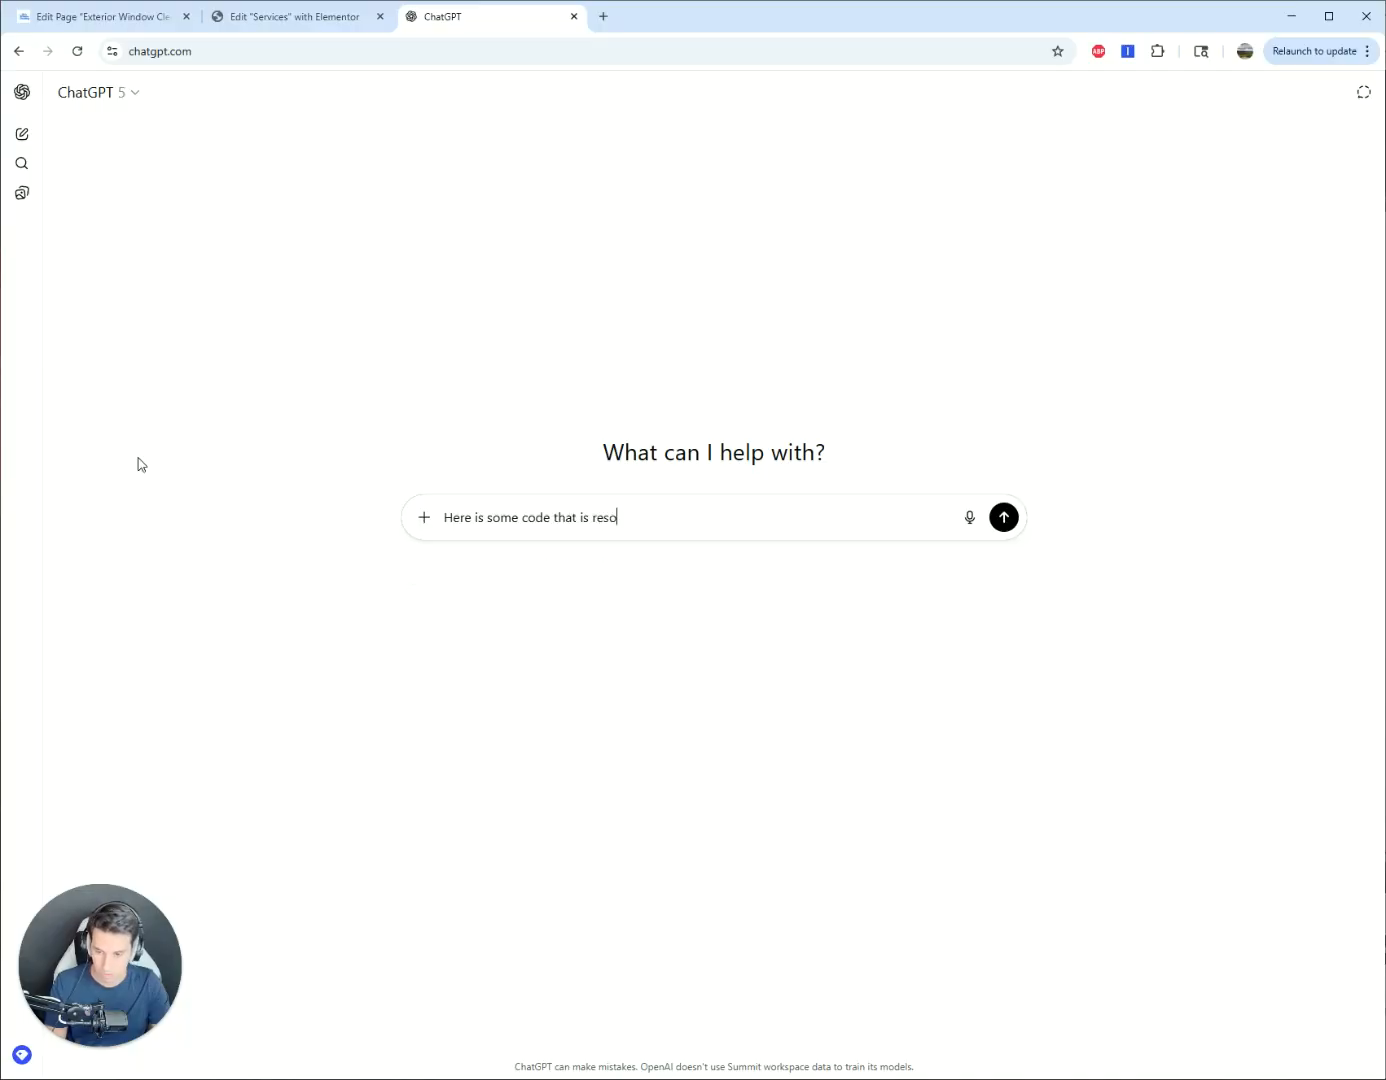
pyautogui.write('onsive and on')
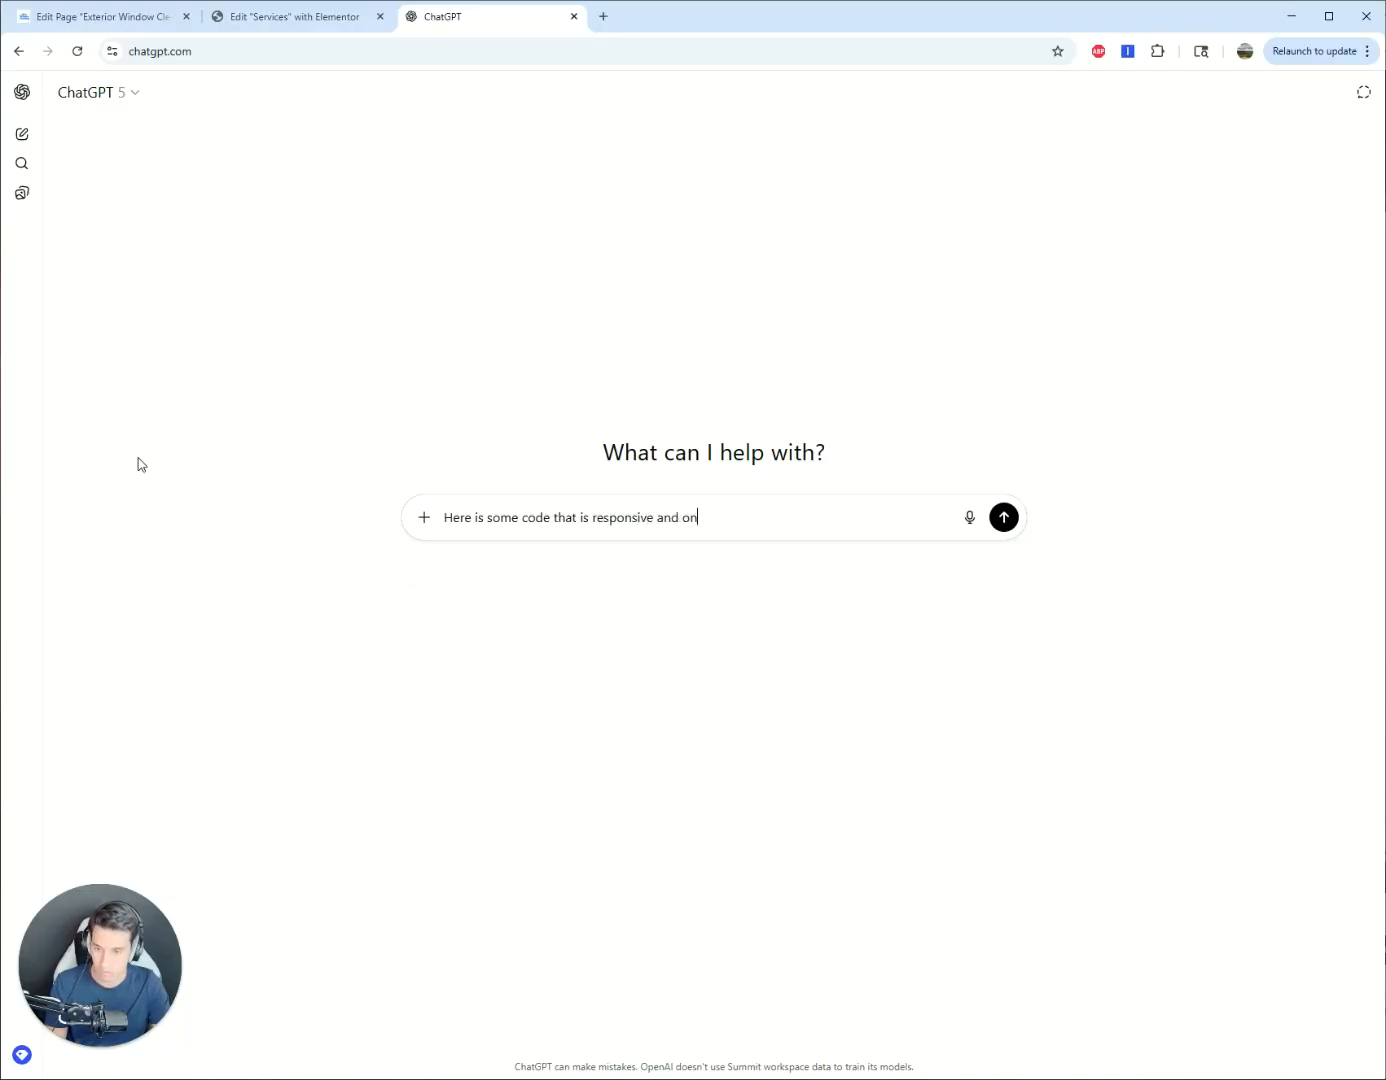
pyautogui.write(' brand,')
pyautogui.press('BackSpace')
pyautogui.press('BackSpace')
pyautogui.write('with coloring ')
pyautogui.write('an')
pyautogui.press('BackSpace')
pyautogui.press('BackSpace')
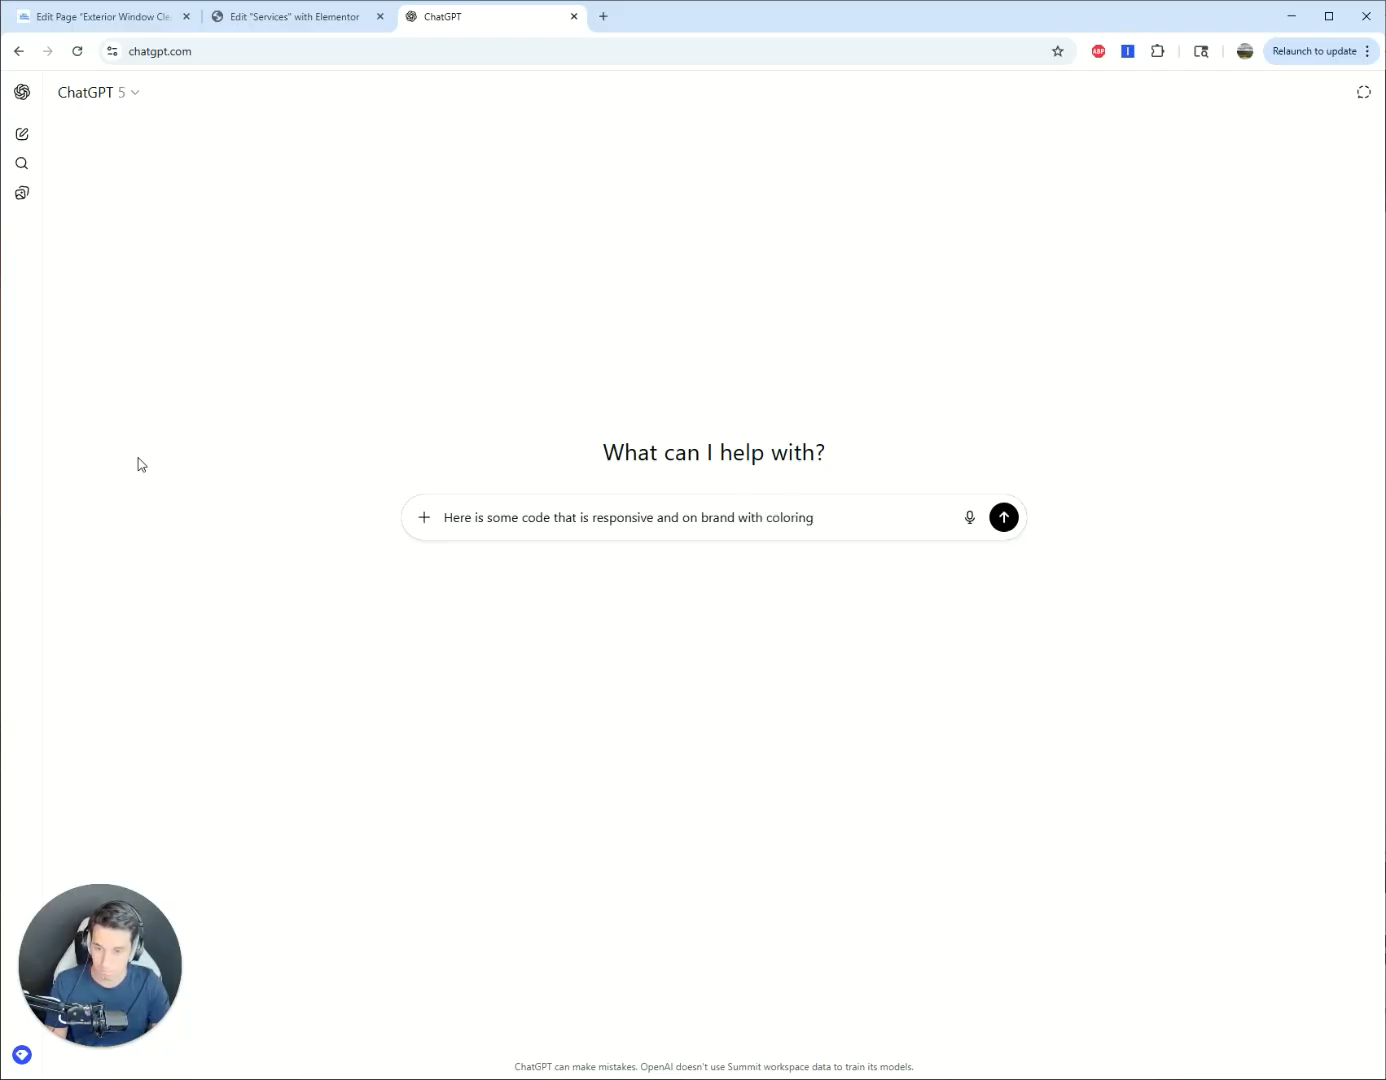
# - Continue the prompt with "It also looks modern and clean. I want you to use this as a loose template for inspiration"
pyautogui.write('It also loo')
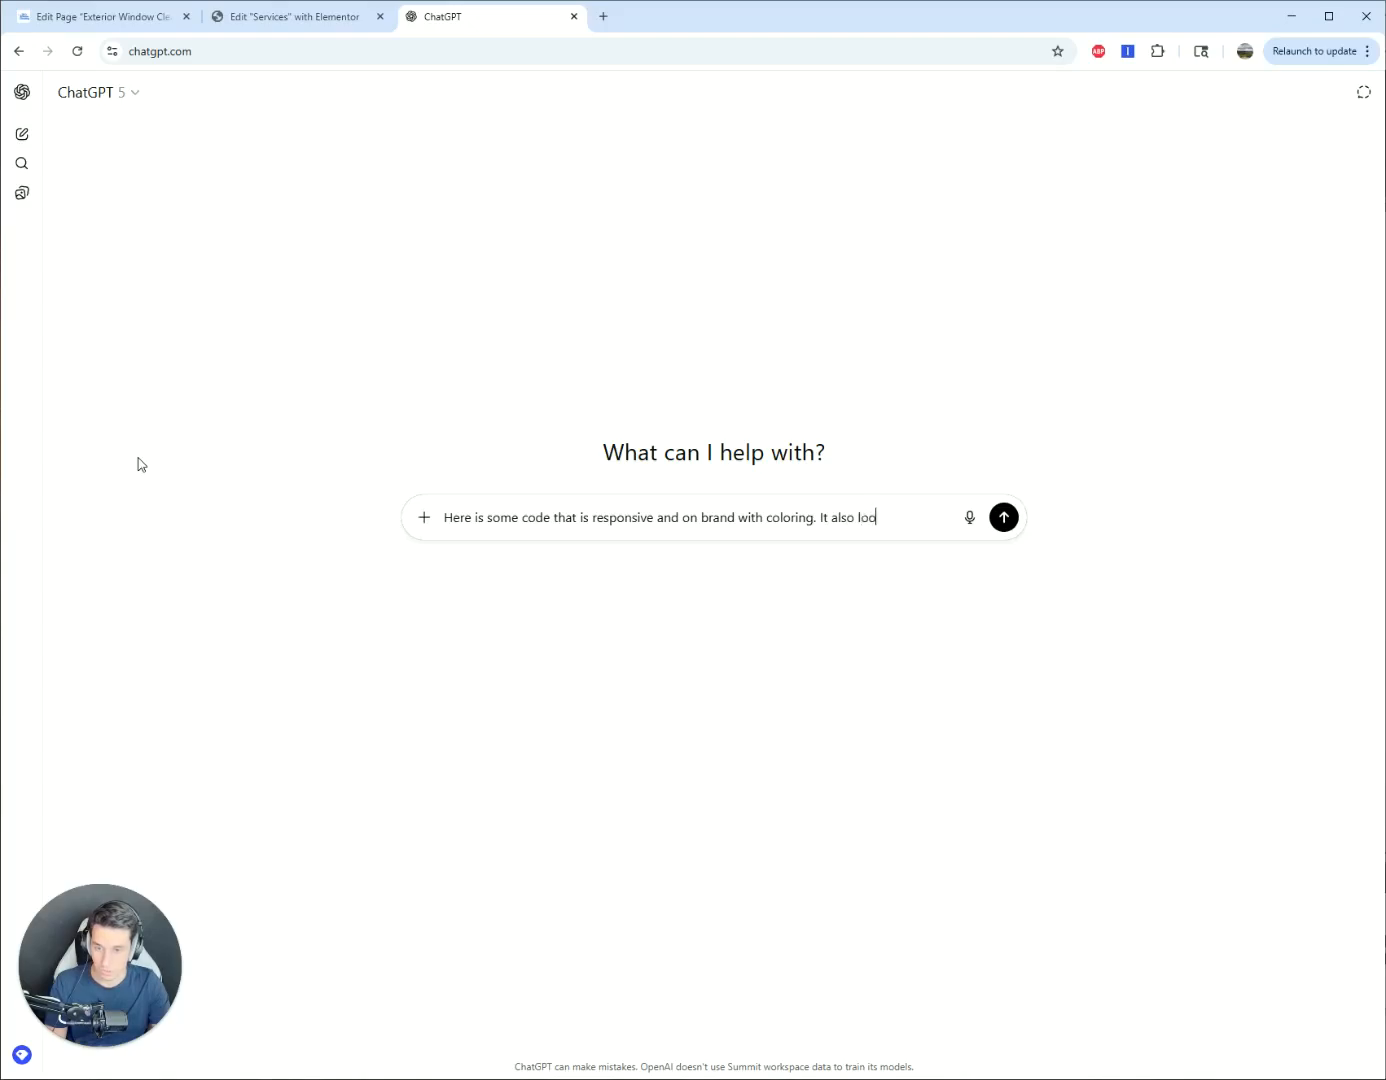
pyautogui.write('ks modern and clean. I want you to us')
pyautogui.write('e this as a ')
pyautogui.write('loose template for in')
pyautogui.write('spiration')
# - Add to the prompt "We are going to be enhancing existing content from this business's services page. Let me know"
pyautogui.write('. We')
pyautogui.write(' are going')
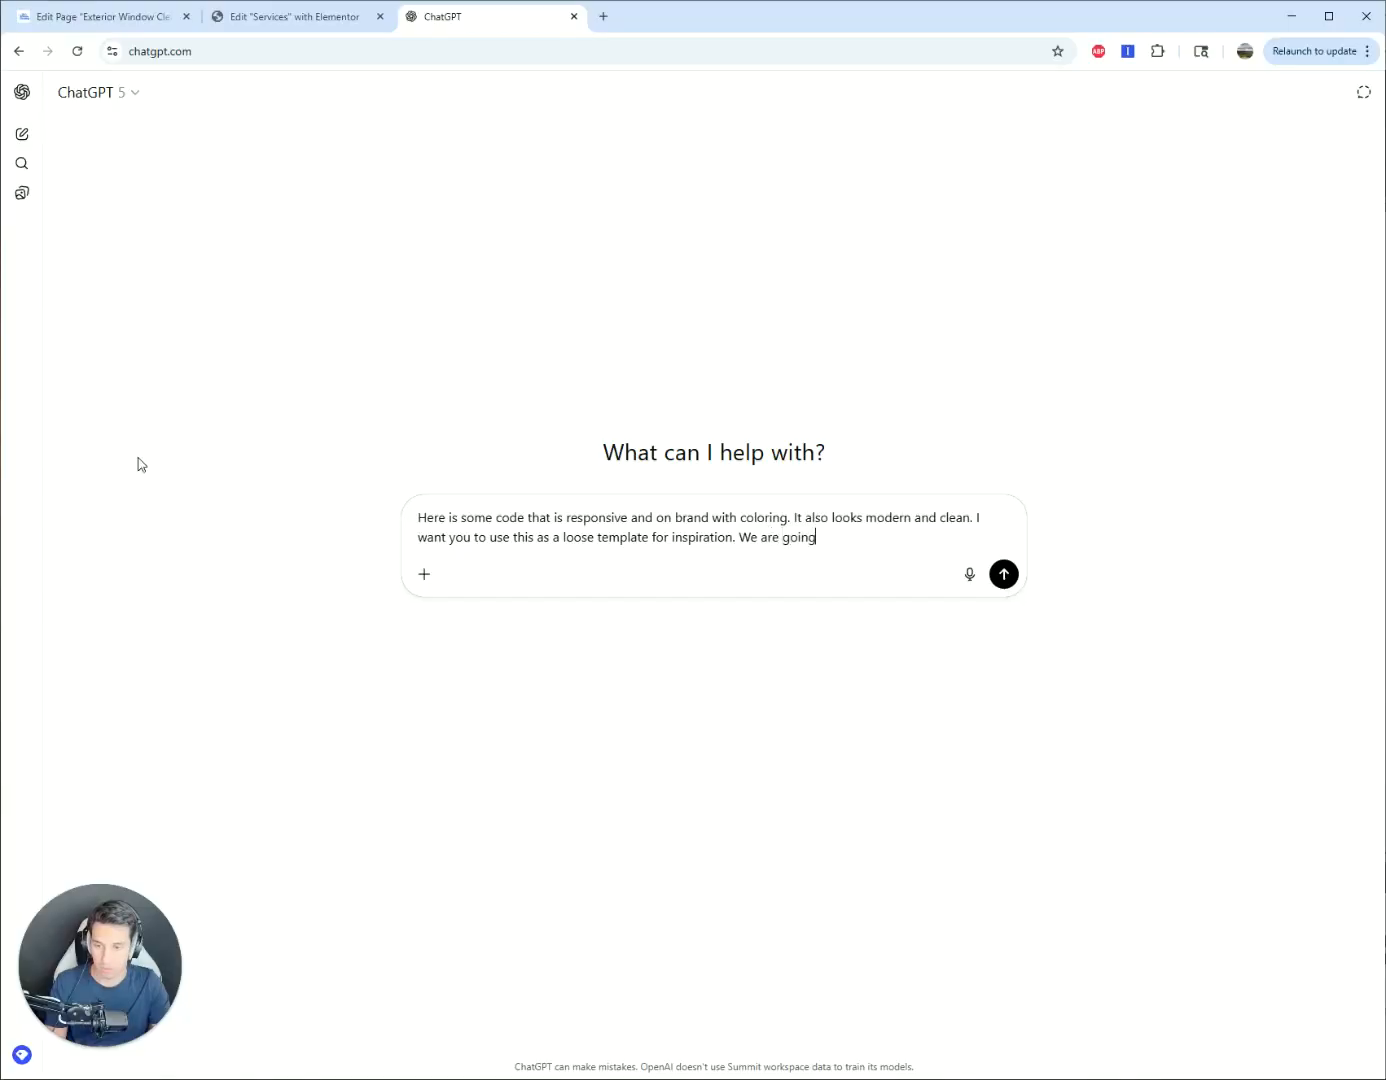
pyautogui.write(' to be creating')
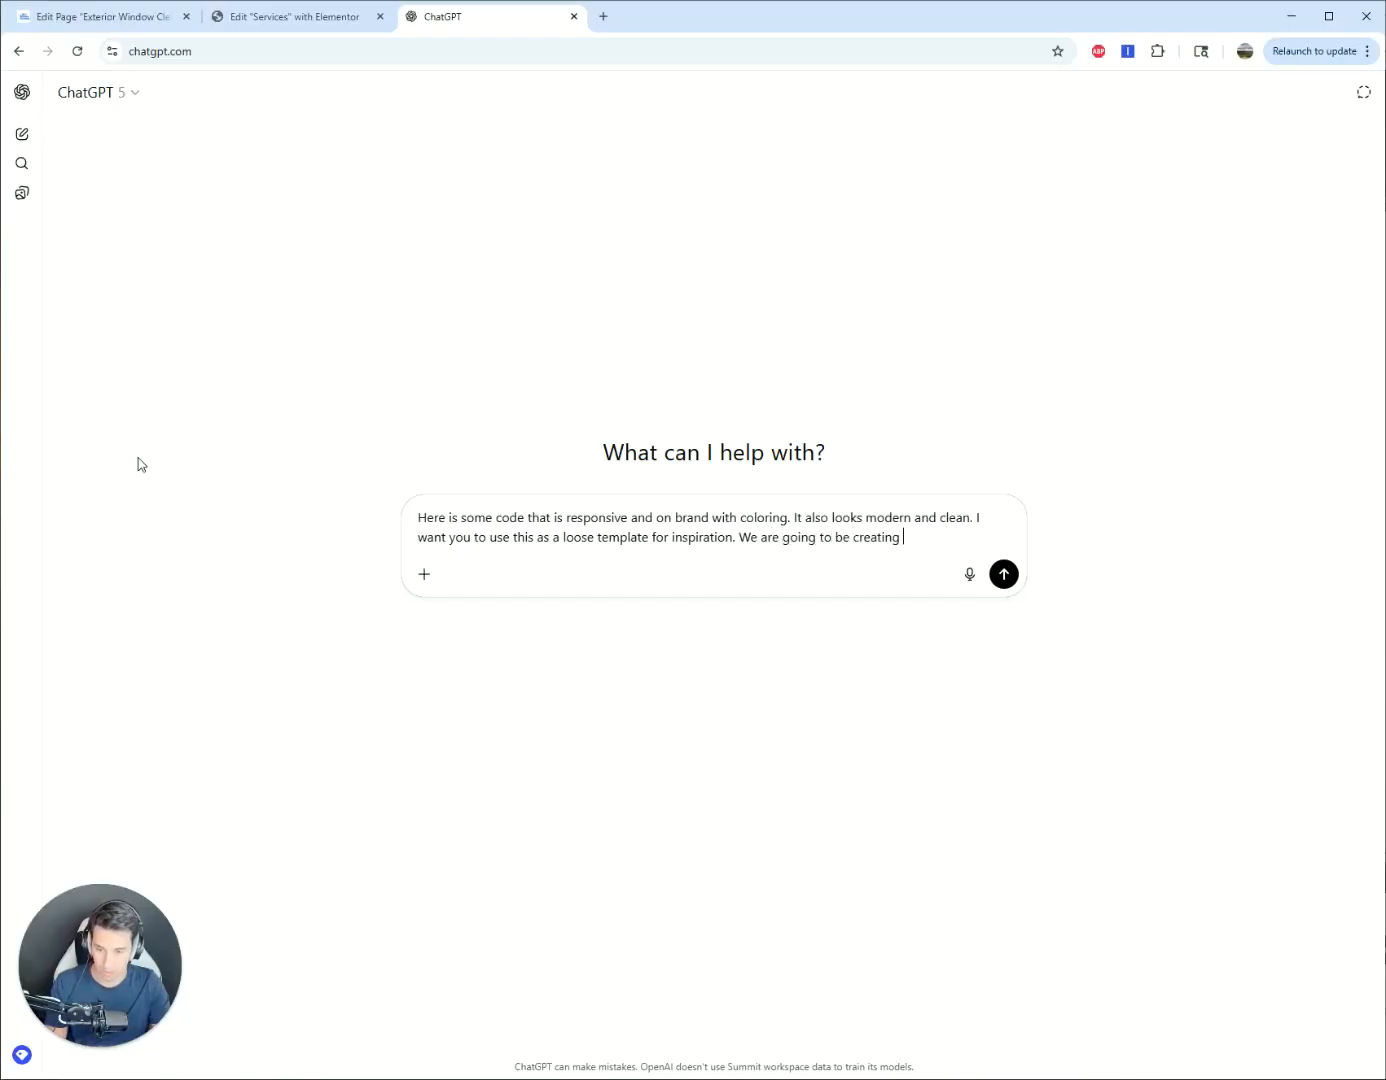
pyautogui.press('BackSpace')
pyautogui.press('BackSpace')
pyautogui.press('BackSpace')
pyautogui.press('BackSpace')
pyautogui.press('BackSpace')
pyautogui.press('BackSpace')
pyautogui.press('BackSpace')
pyautogui.press('BackSpace')
pyautogui.press('BackSpace')
pyautogui.write('en')
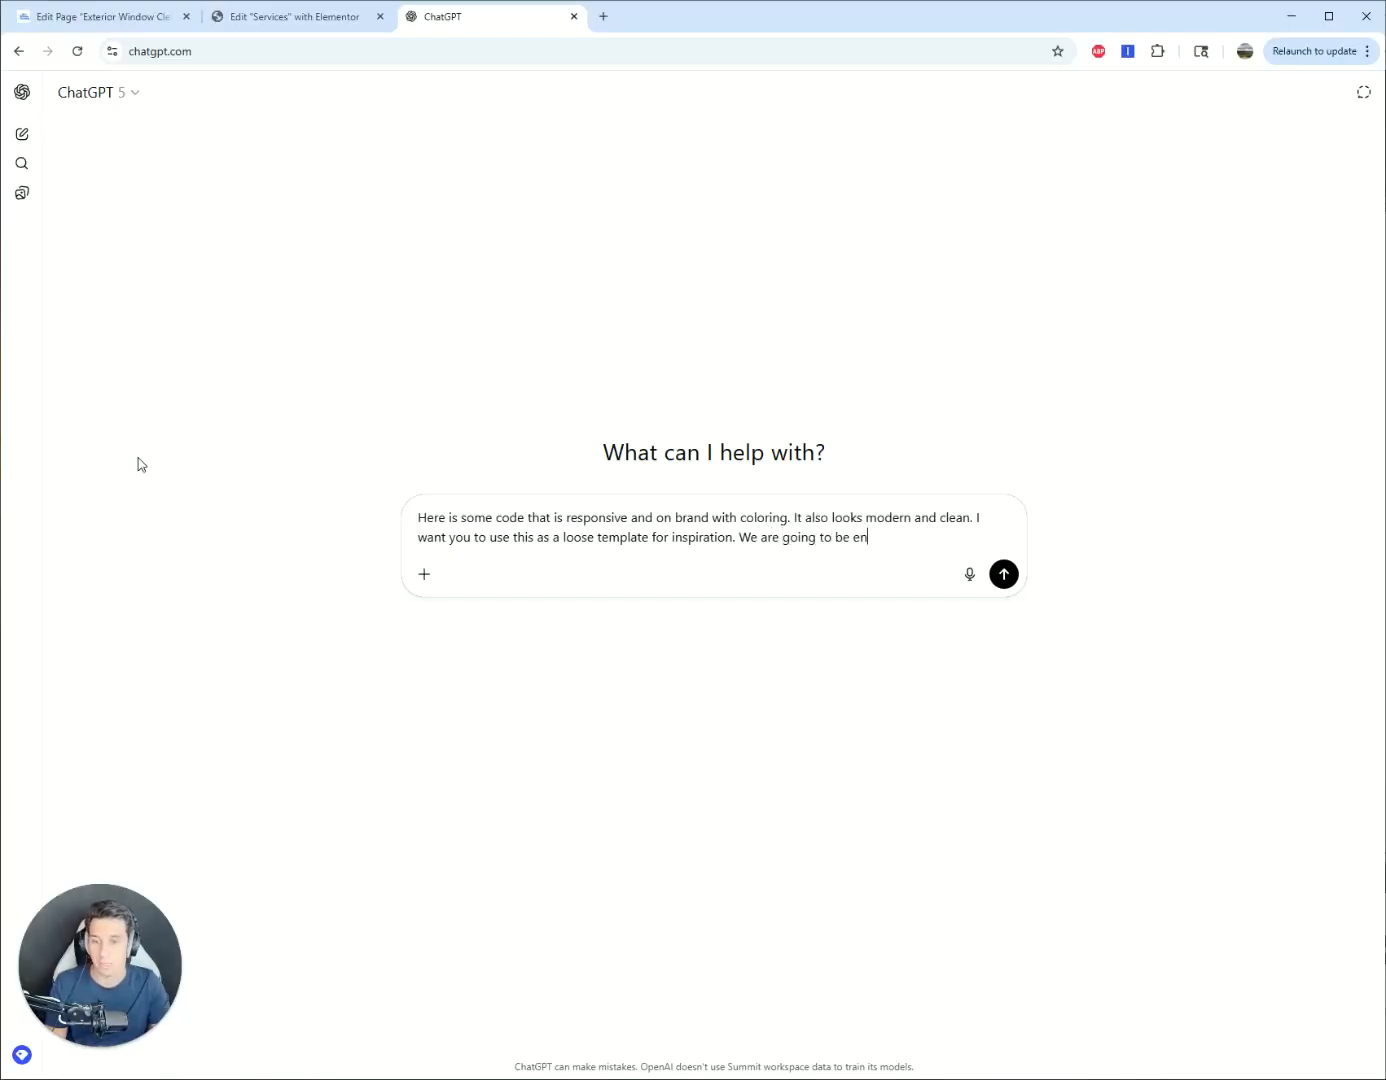
pyautogui.write('hancing exist')
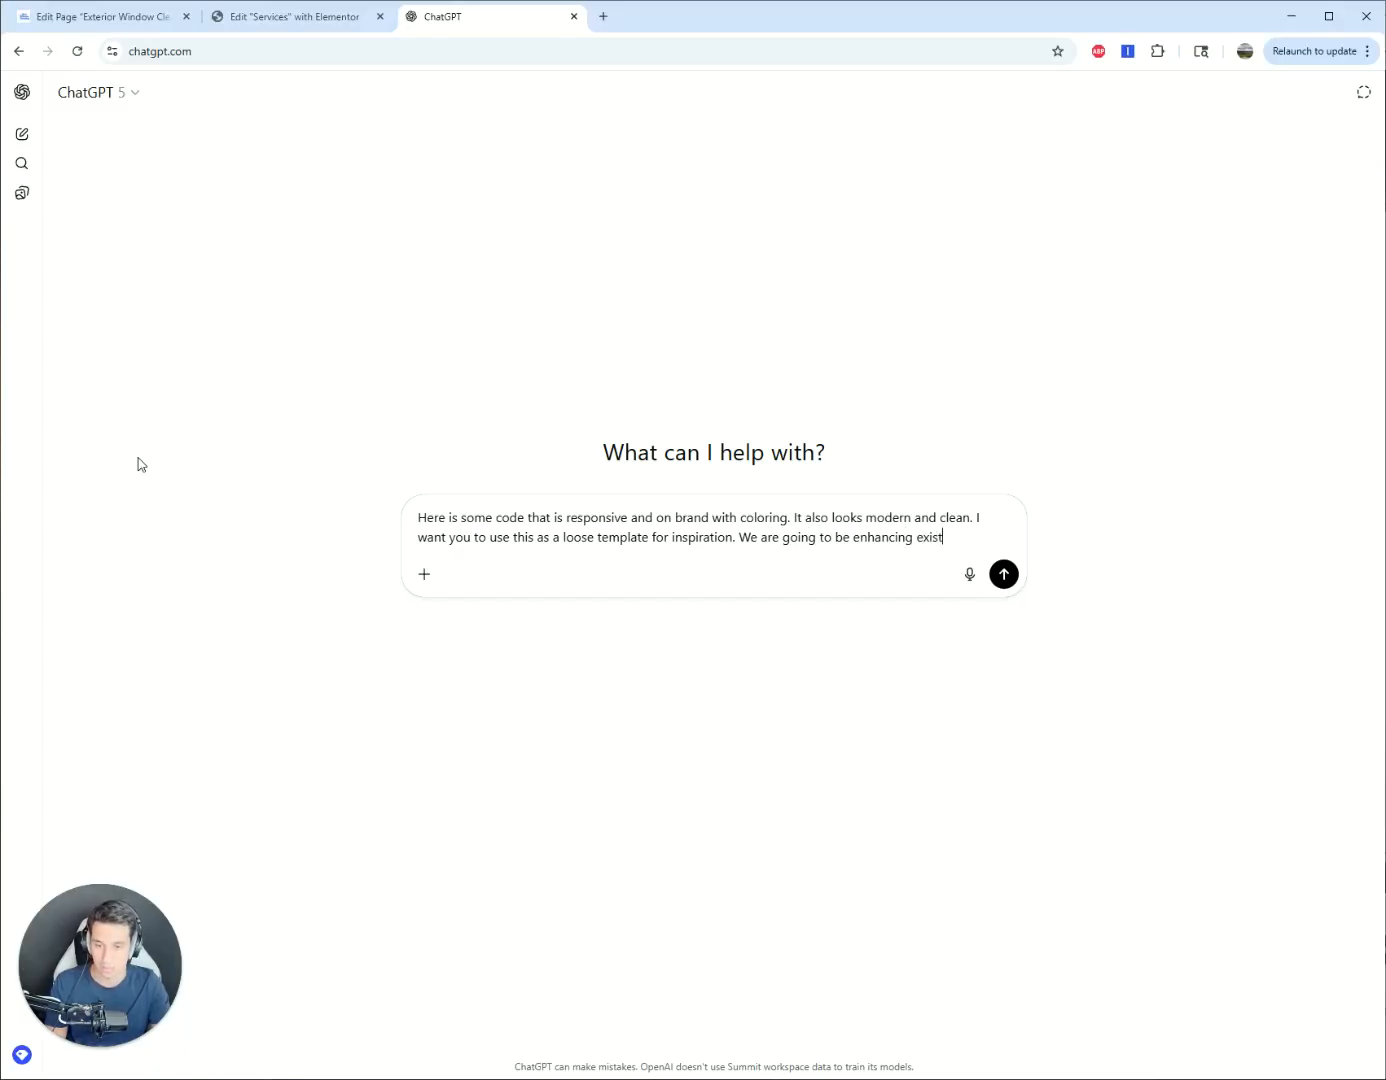
pyautogui.write('ing content from ')
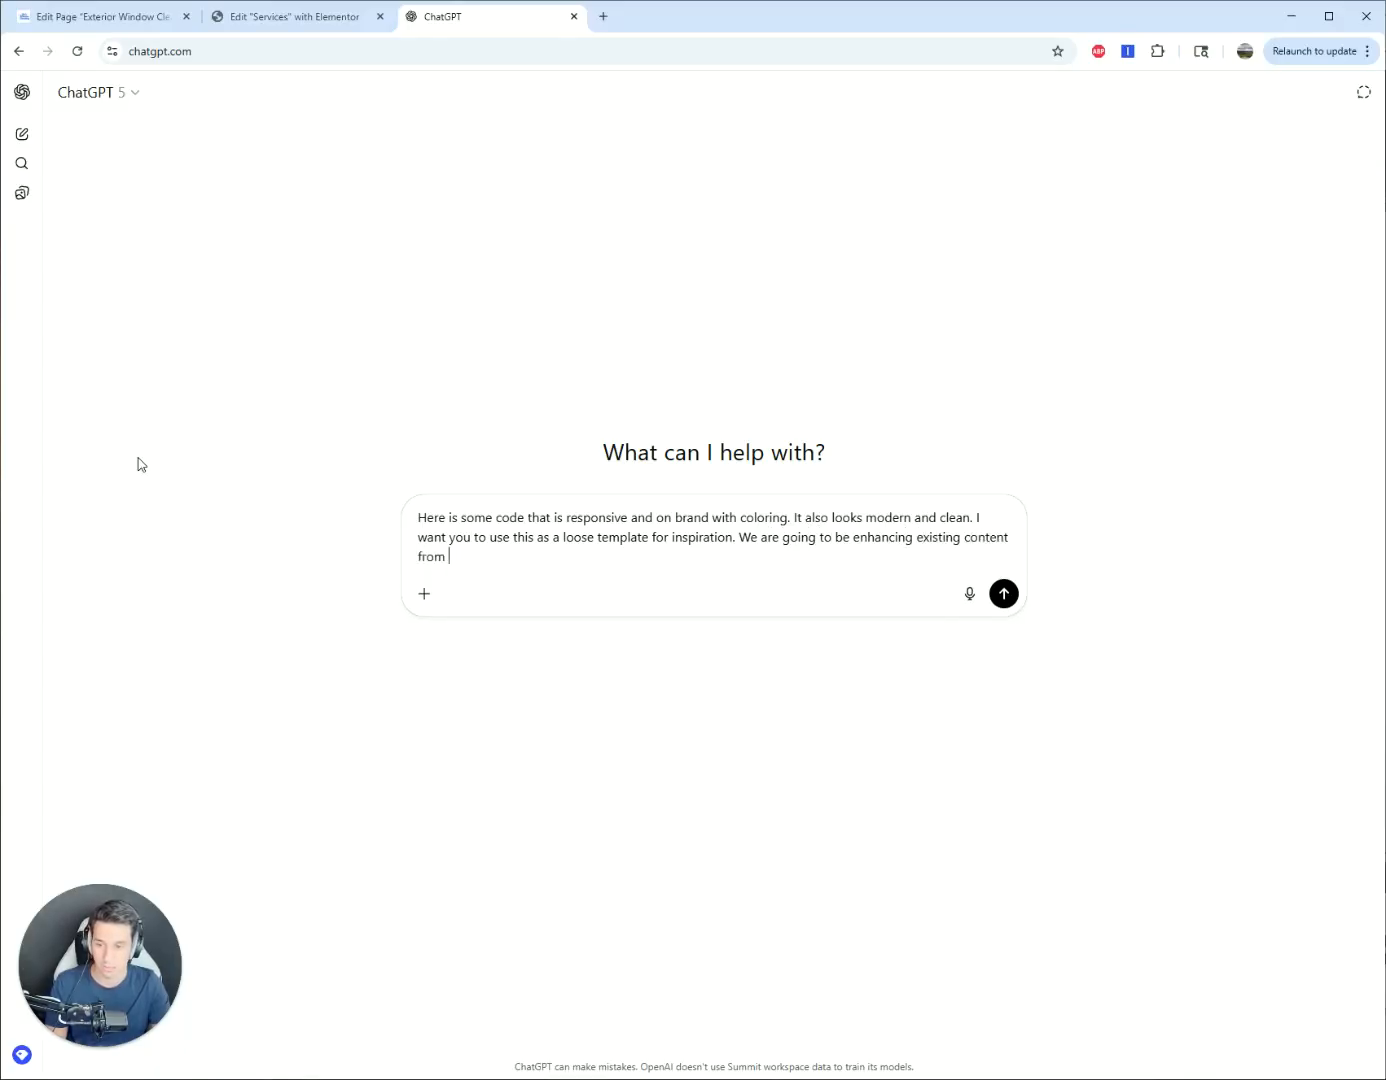
pyautogui.write('this businesses')
pyautogui.write(' s')
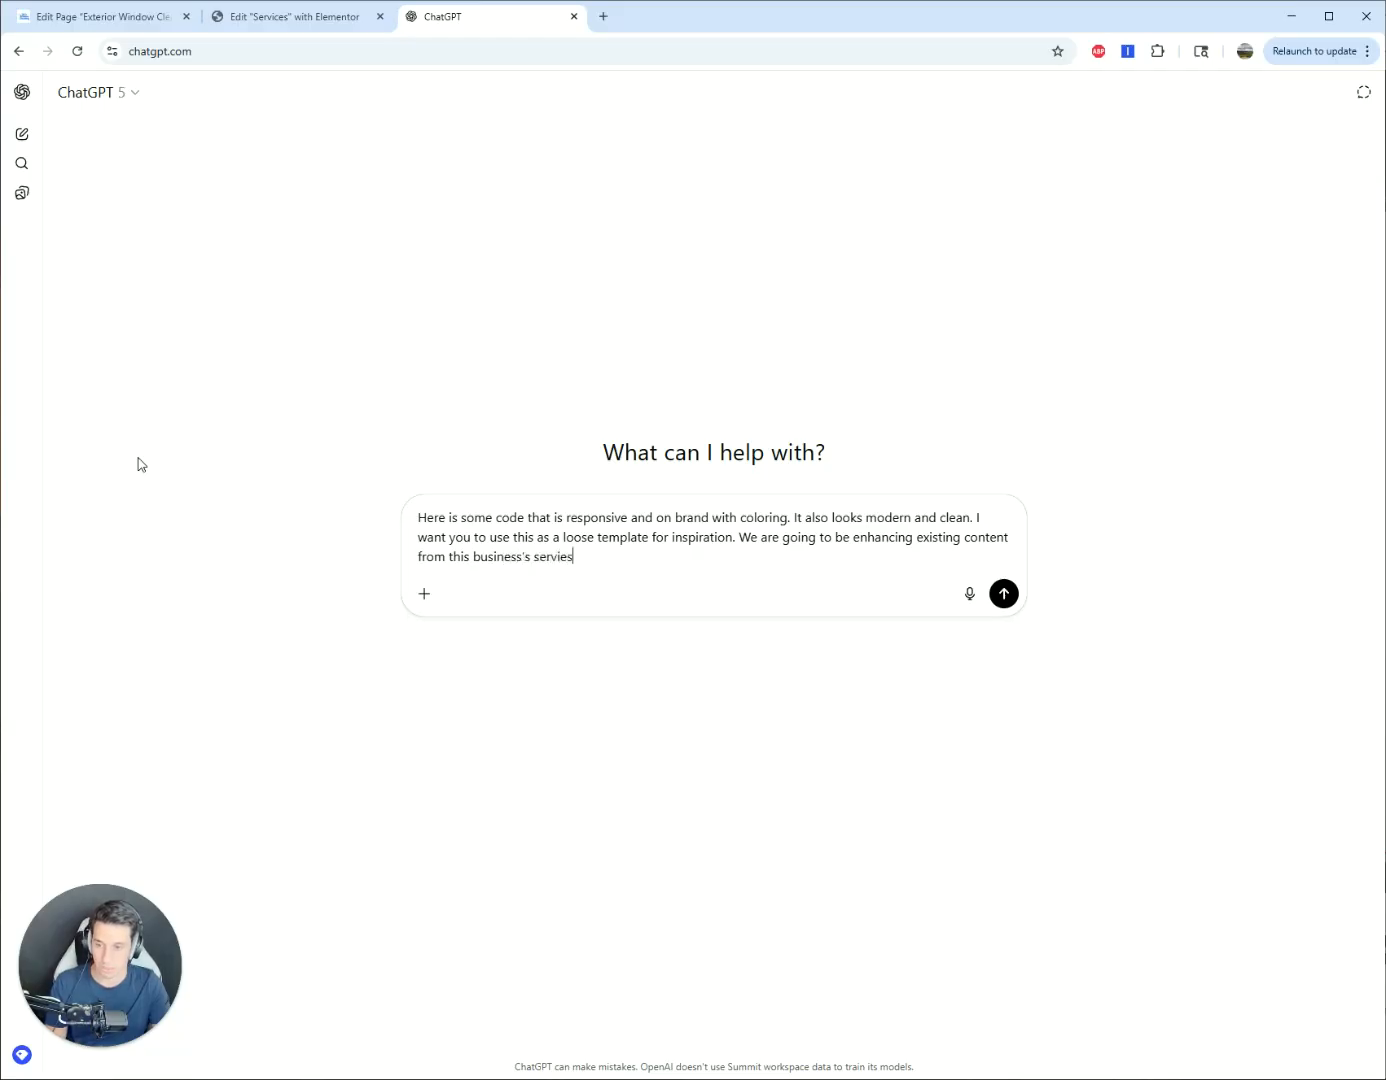
pyautogui.write('ervices page. Let me know ')
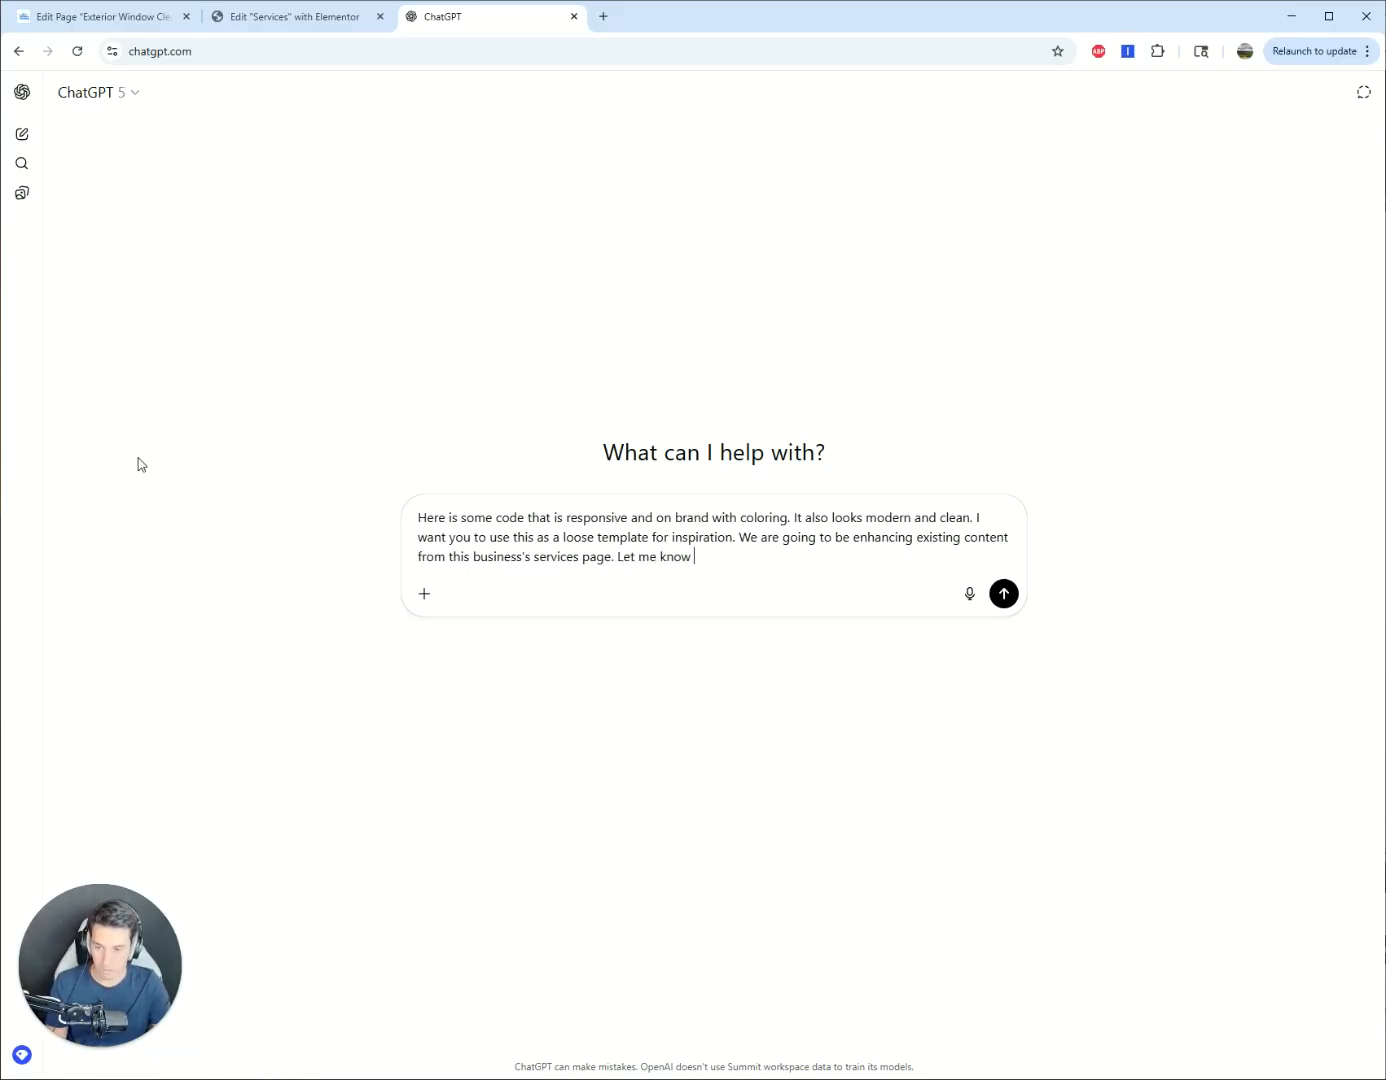
# - Finish the prompt with "when you're ready for the services page content, and we'll begin!", paste the copied HTML after it, and send it
pyautogui.write("when you're read y")
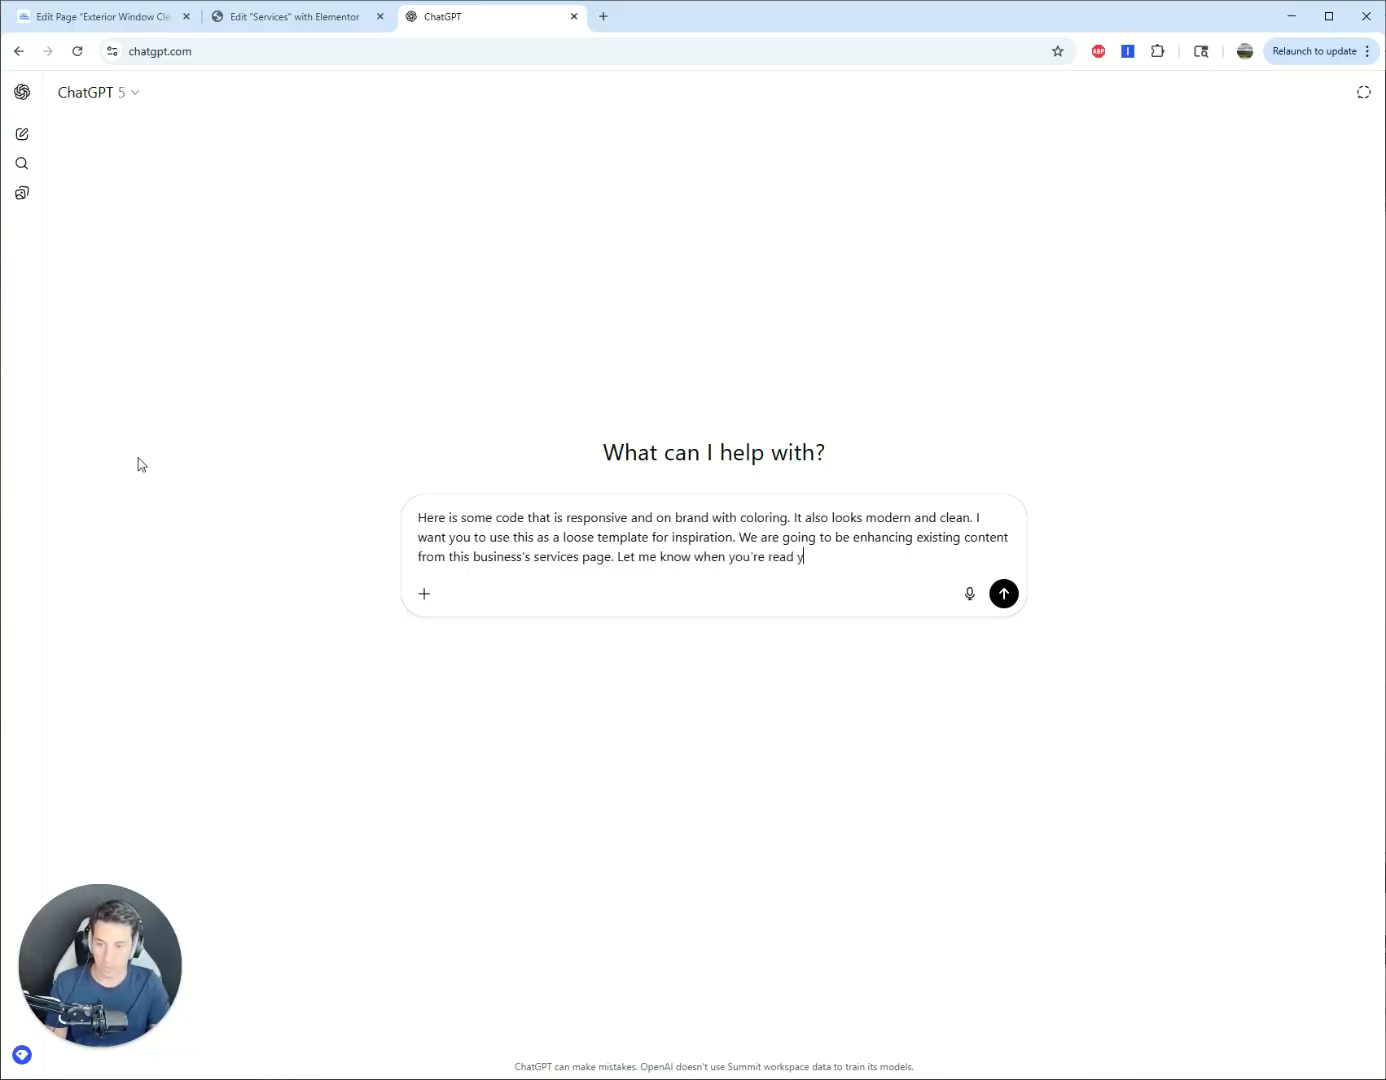
pyautogui.write('from the')
pyautogui.press('BackSpace')
pyautogui.press('BackSpace')
pyautogui.press('BackSpace')
pyautogui.press('BackSpace')
pyautogui.press('BackSpace')
pyautogui.press('BackSpace')
pyautogui.press('BackSpace')
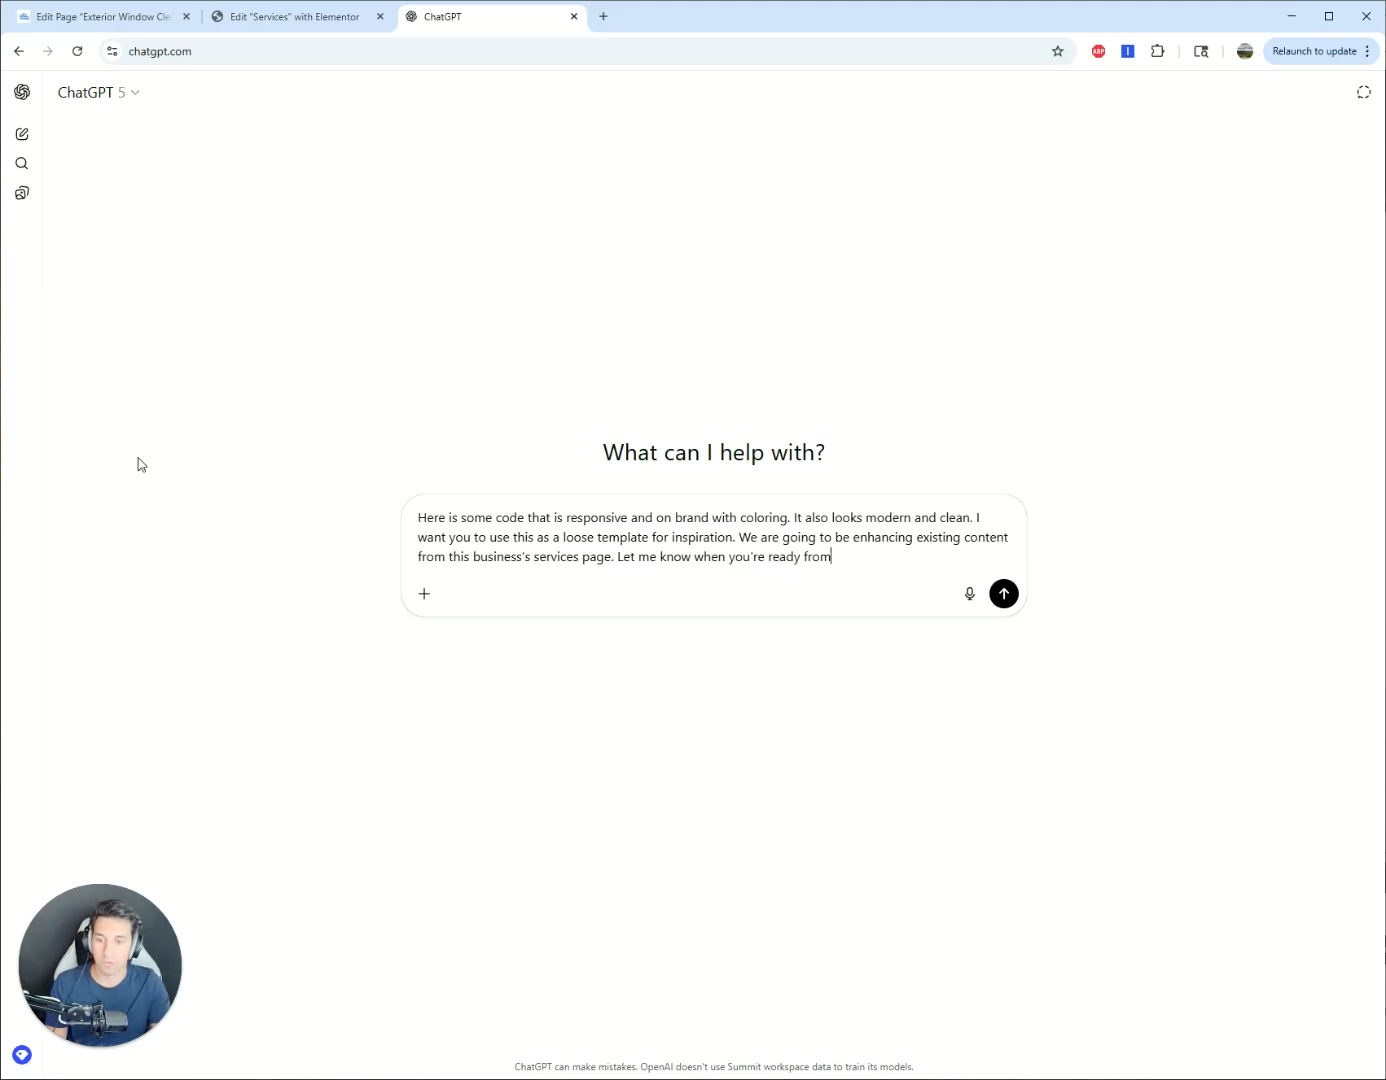
pyautogui.write('or the services page content, an')
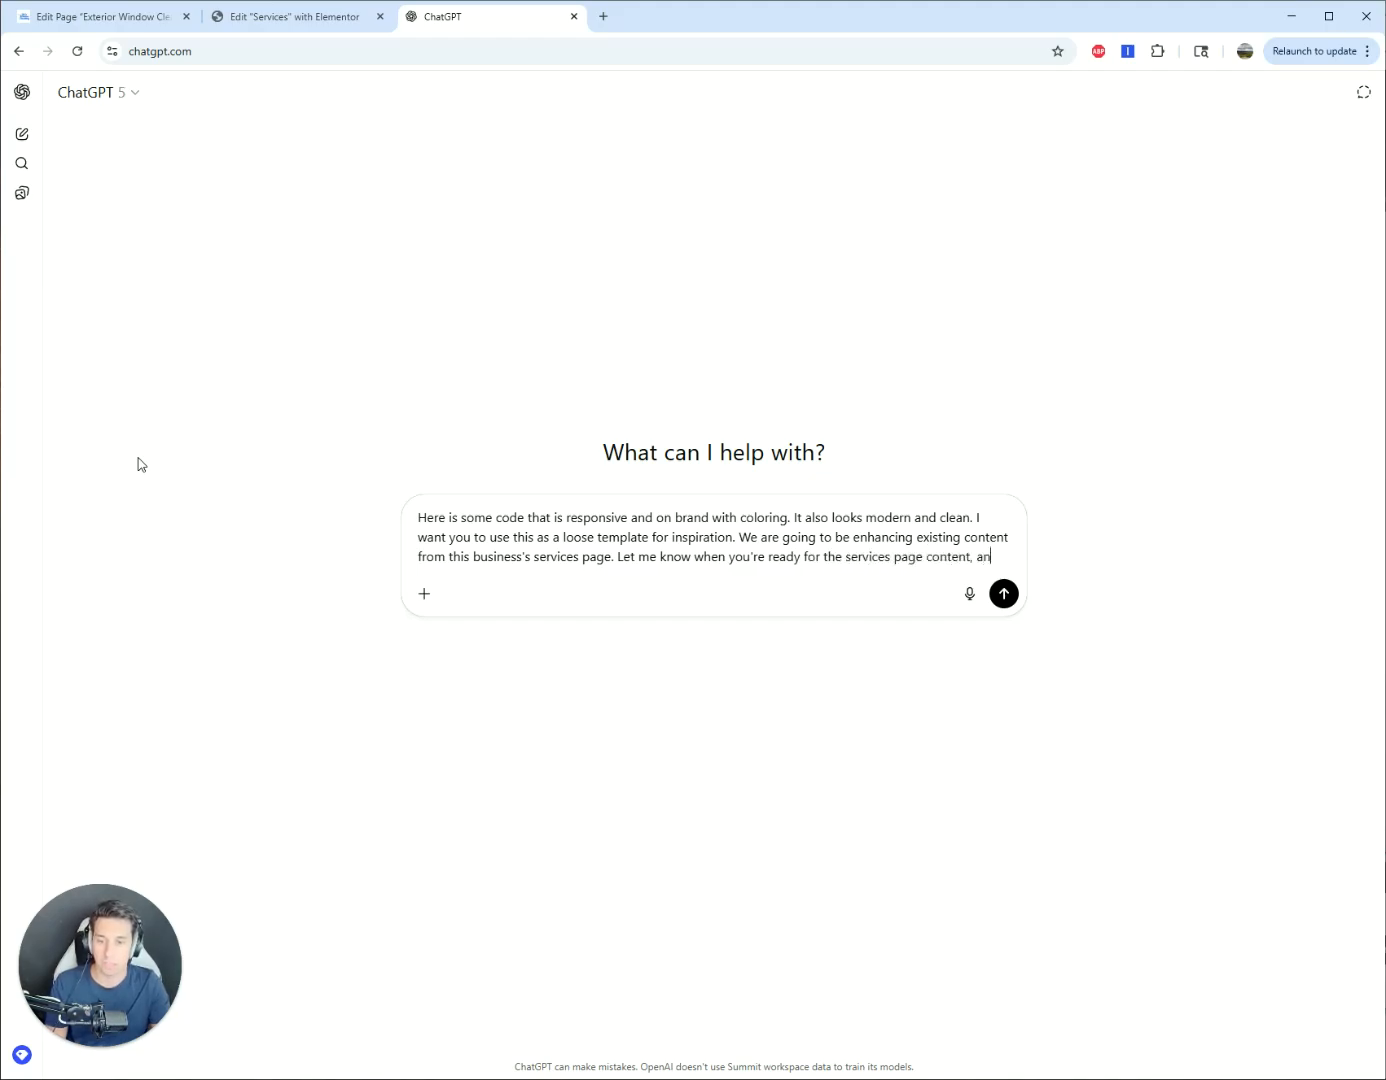
pyautogui.write("d we'll be gin")
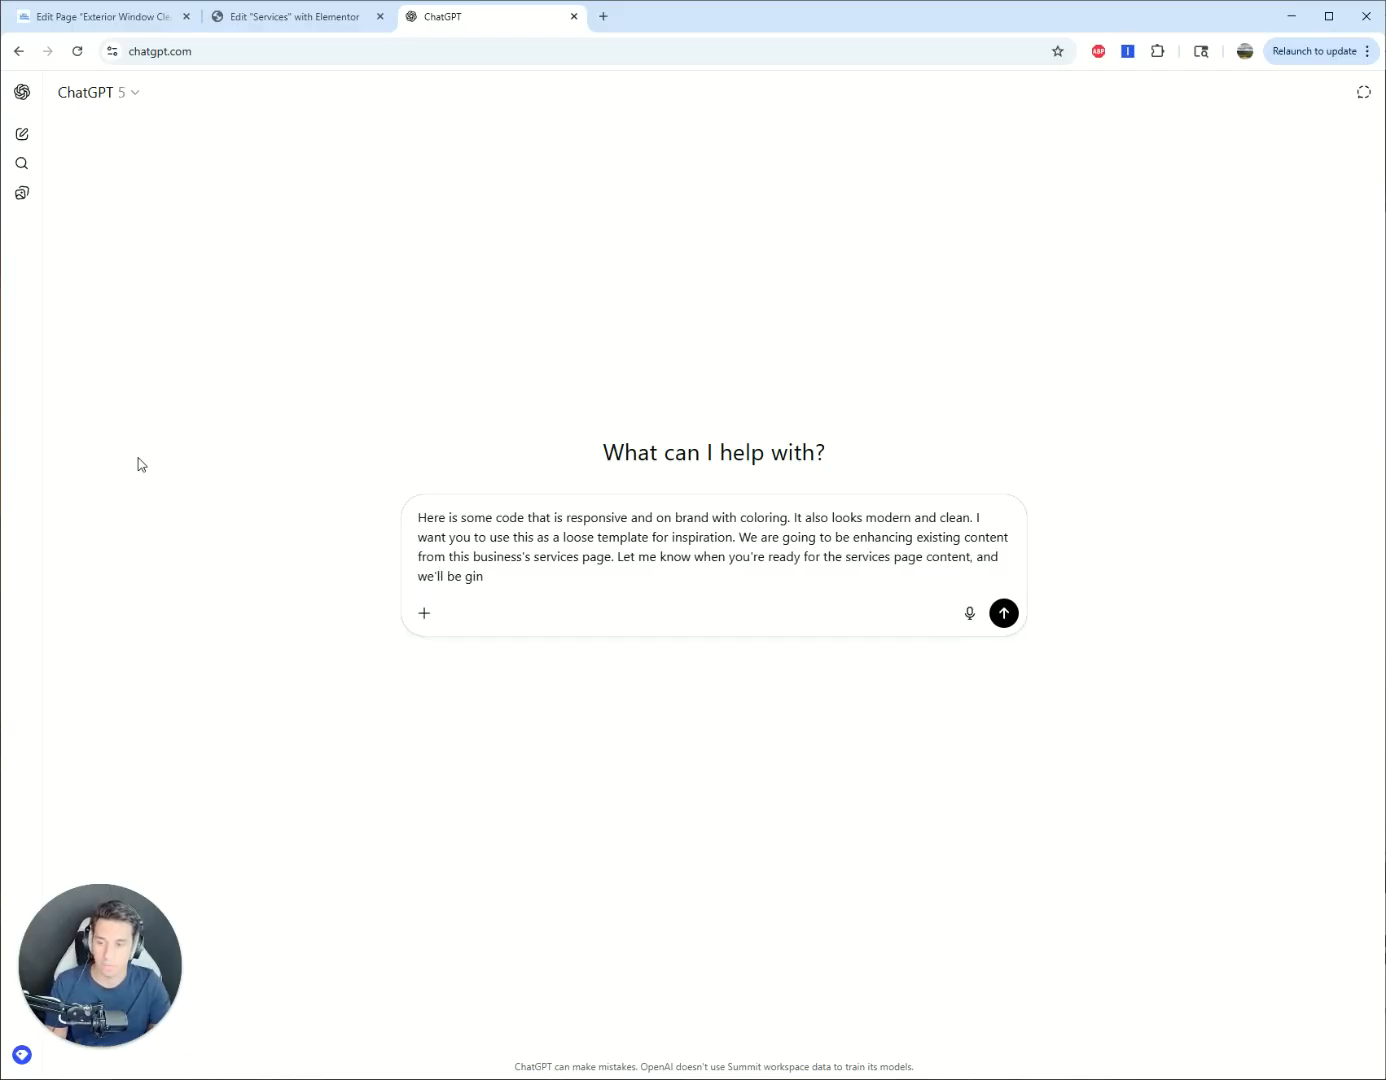
pyautogui.write('gin')
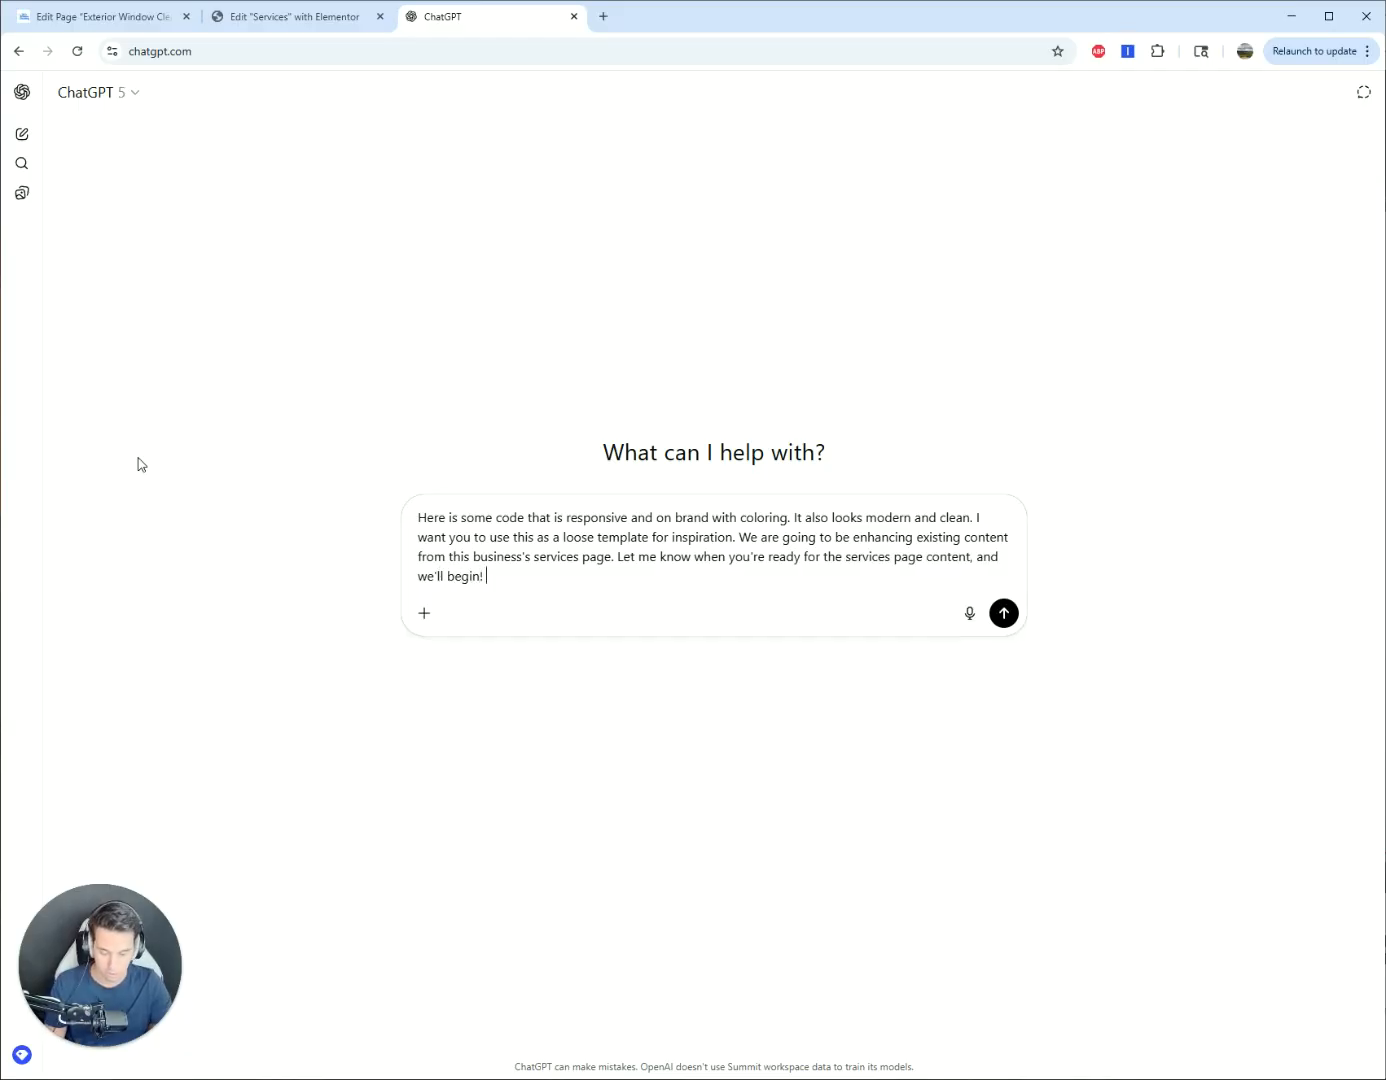
pyautogui.write('!')
pyautogui.hotkey('ctrl', 'v')
pyautogui.press('Return')
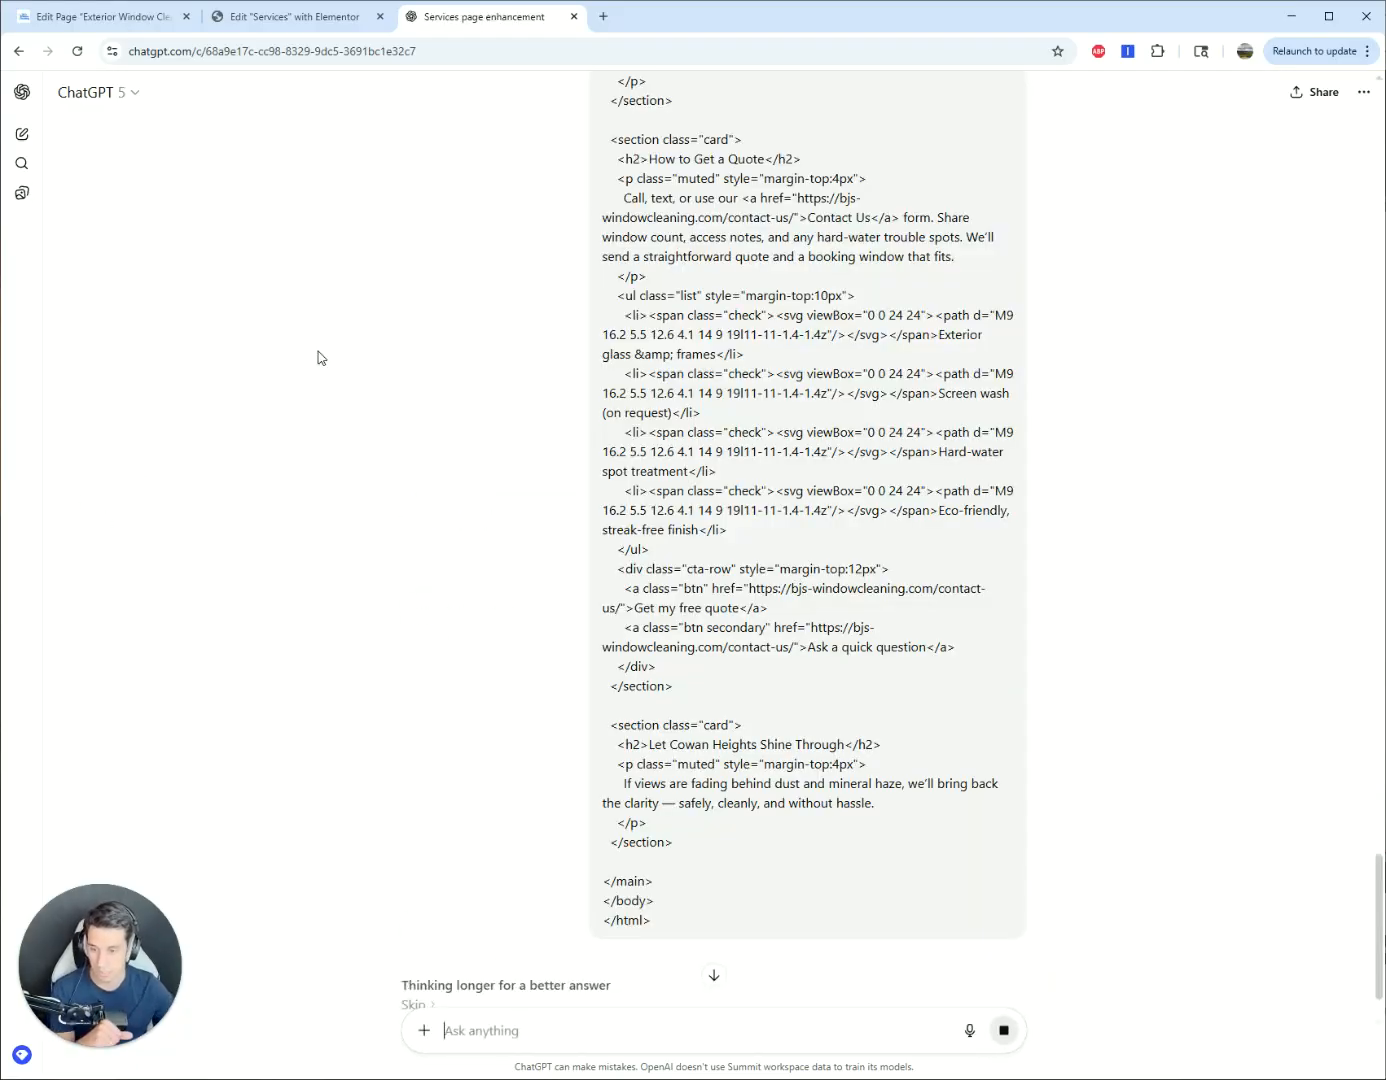
# - Switch to the Services page in Elementor and go to its service descriptions
pyautogui.click(266, 20)
pyautogui.scroll(-5, 880, 793)
pyautogui.scroll(-3, 880, 793)
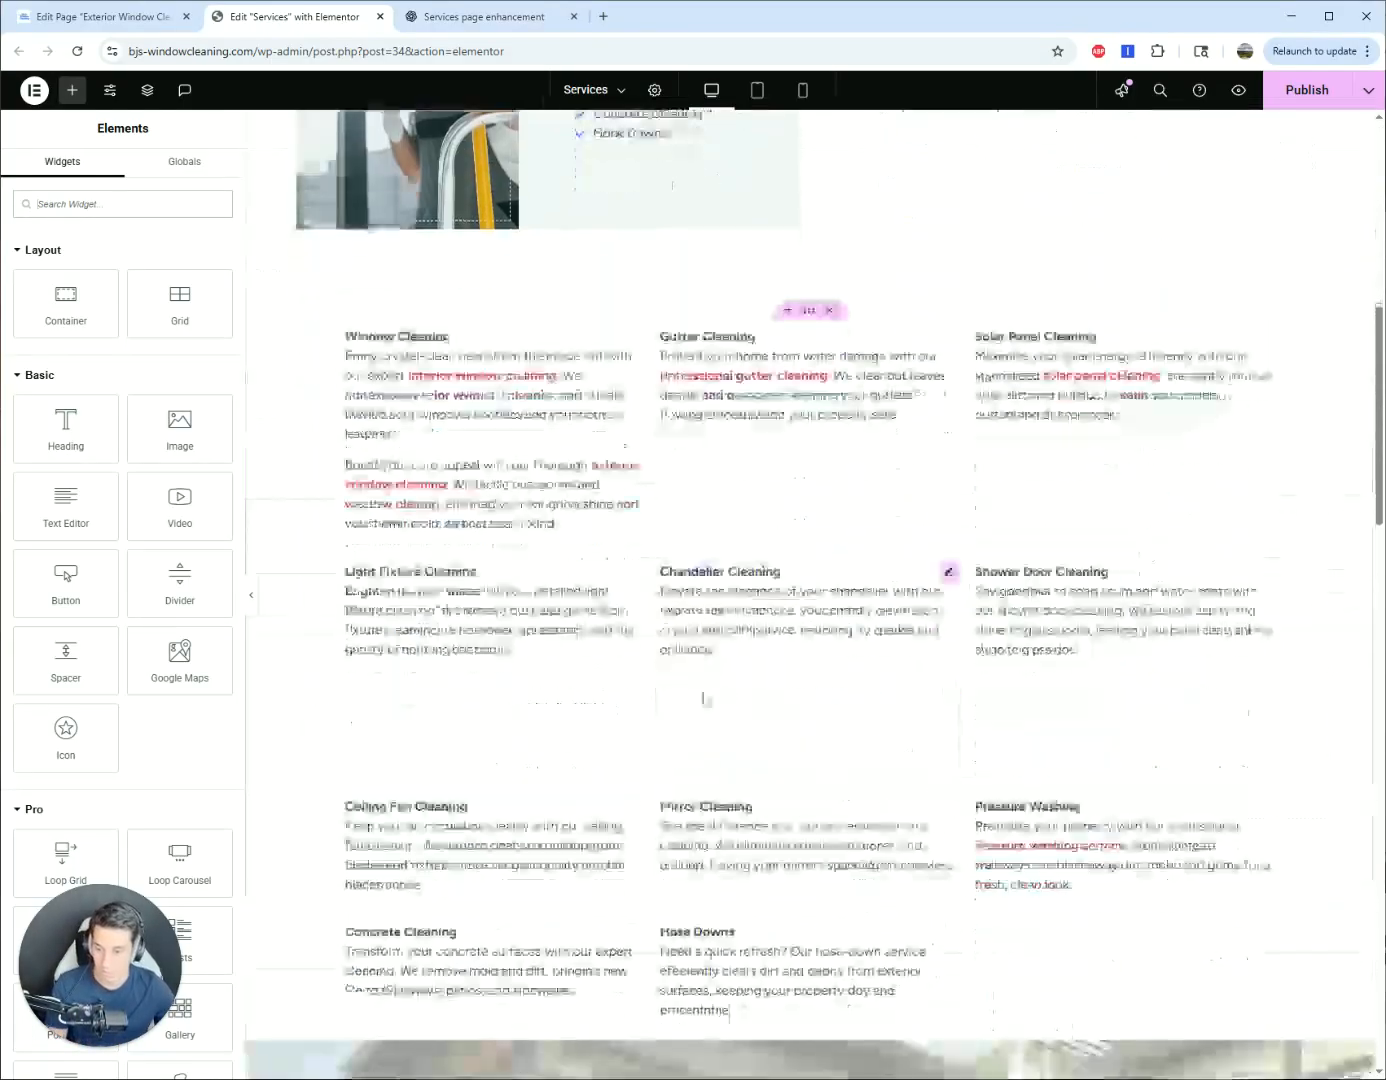
pyautogui.click(517, 658)
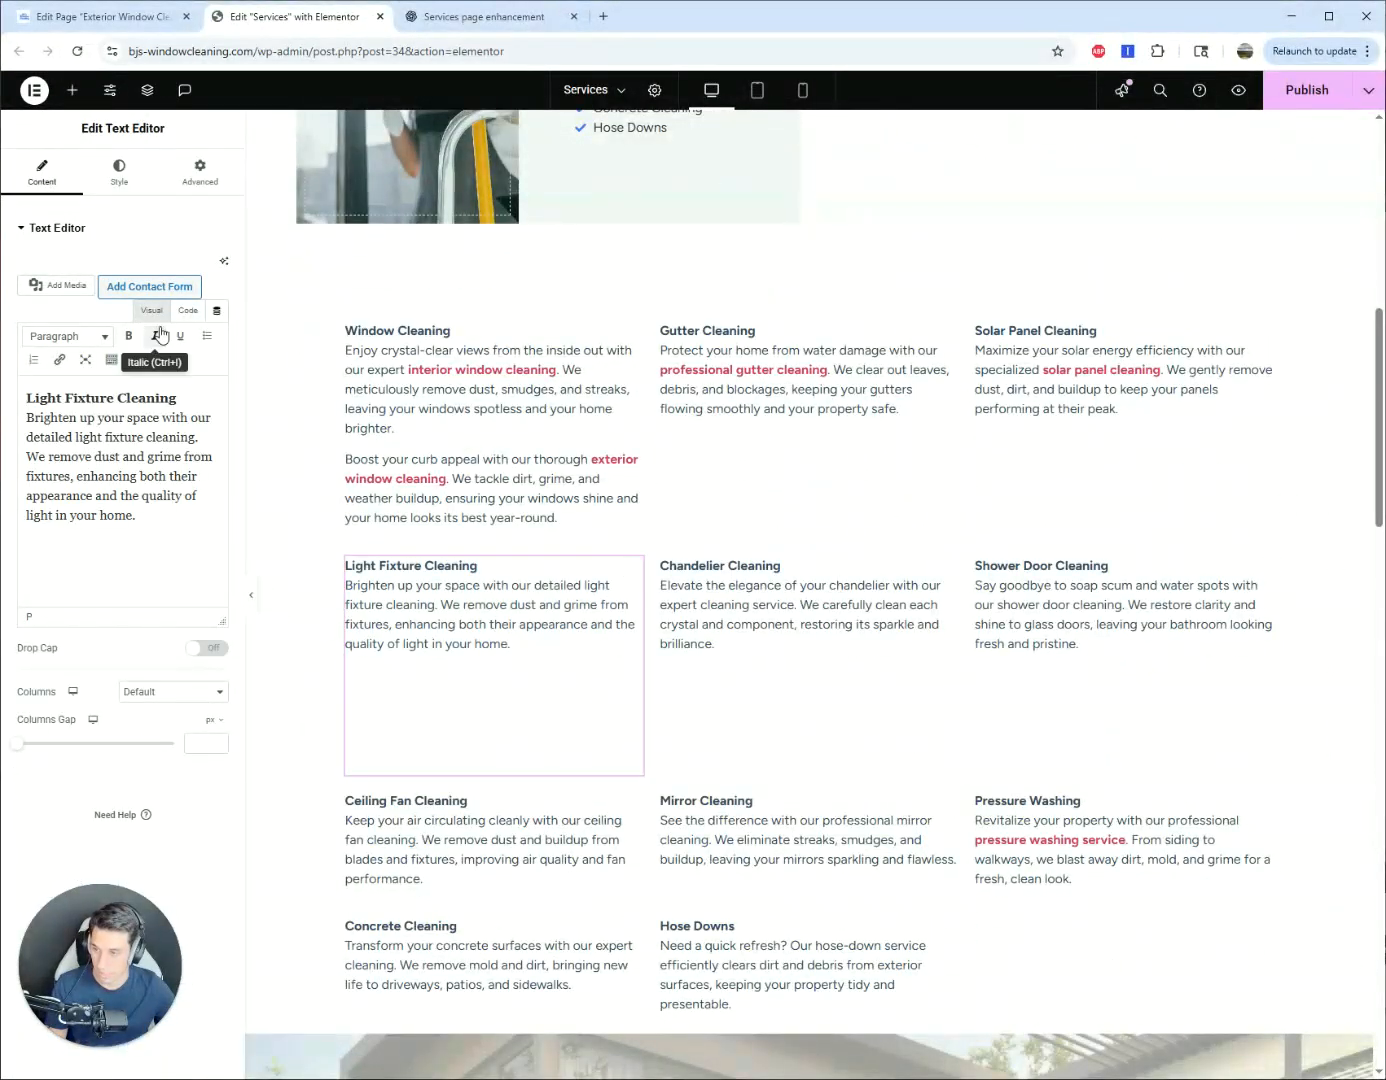
pyautogui.scroll(-2, 604, 686)
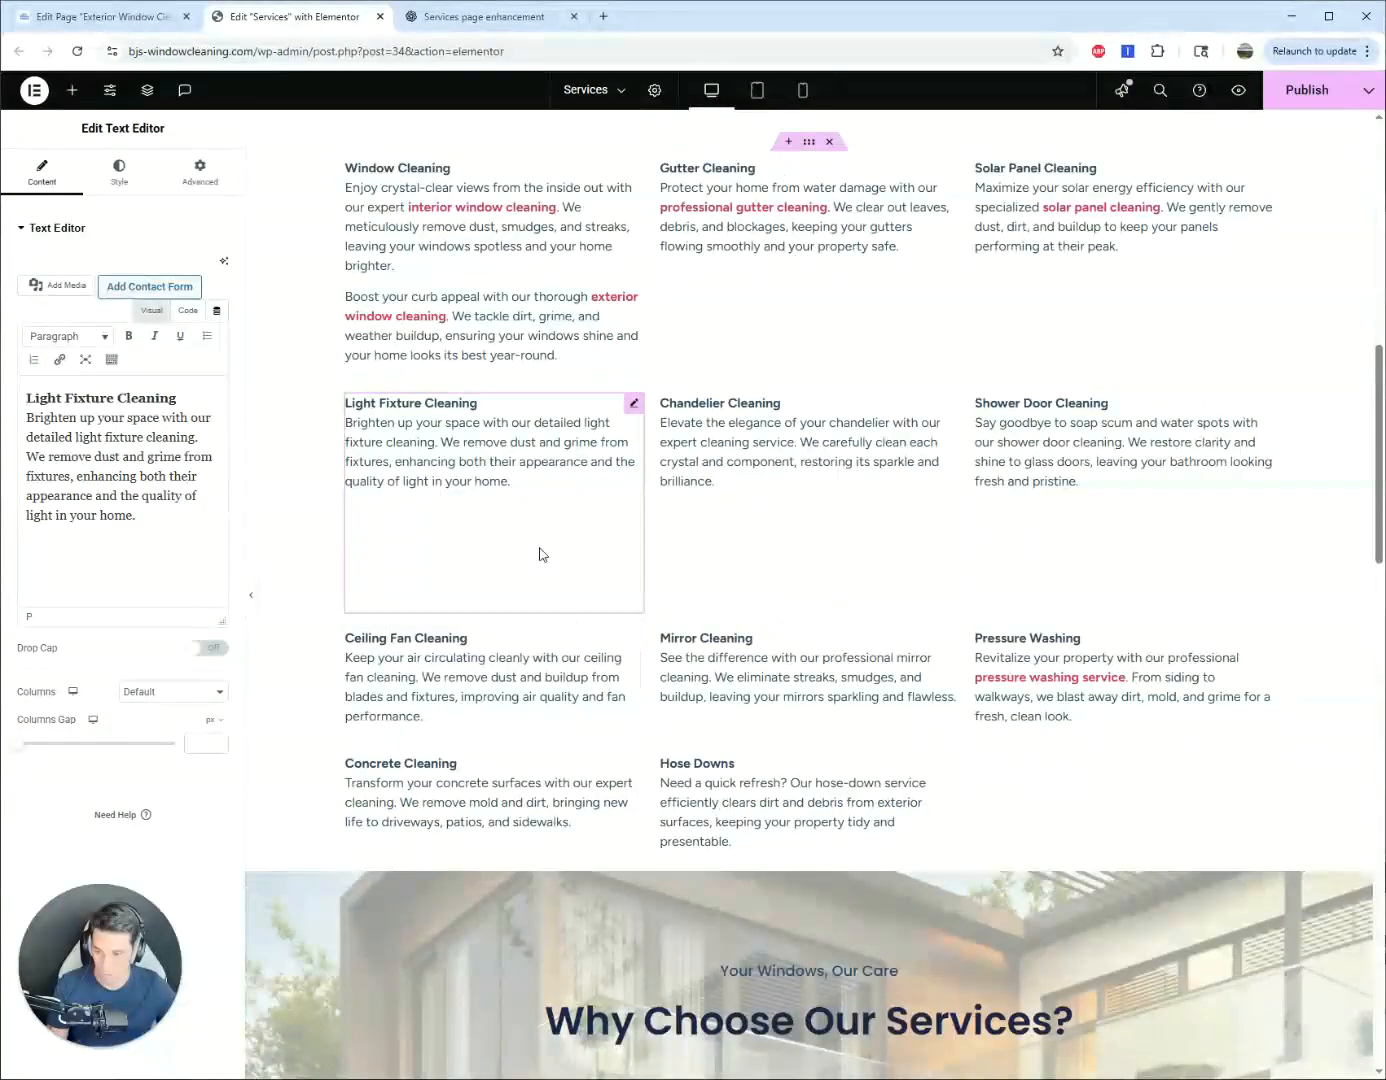
pyautogui.click(189, 312)
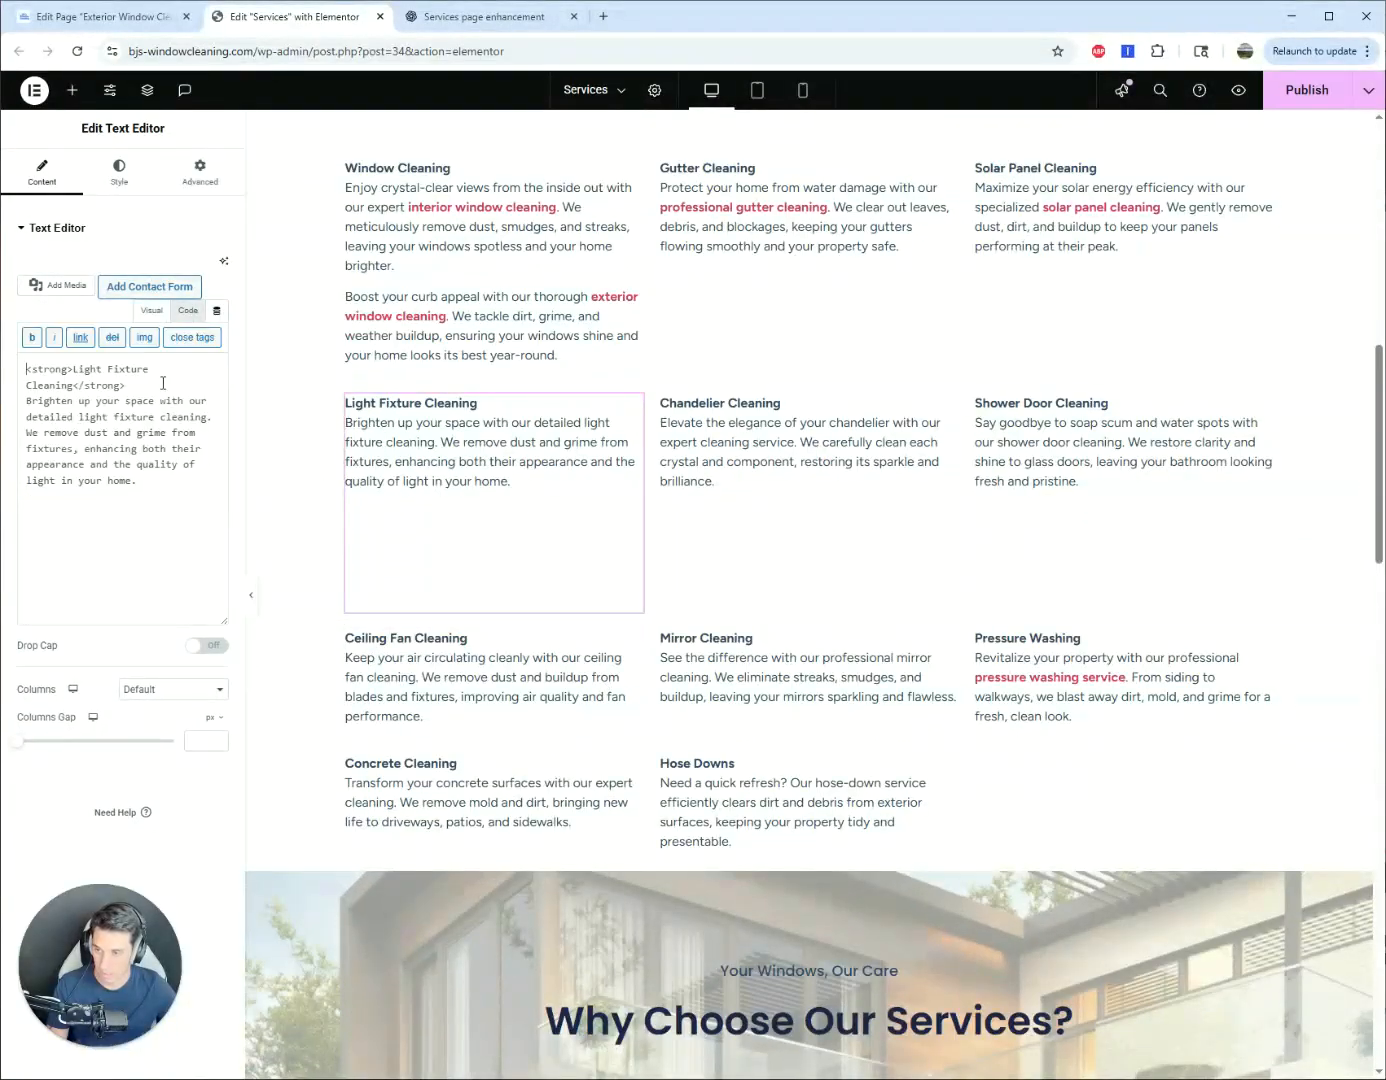
pyautogui.click(175, 501)
pyautogui.hotkey('ctrl', 'a')
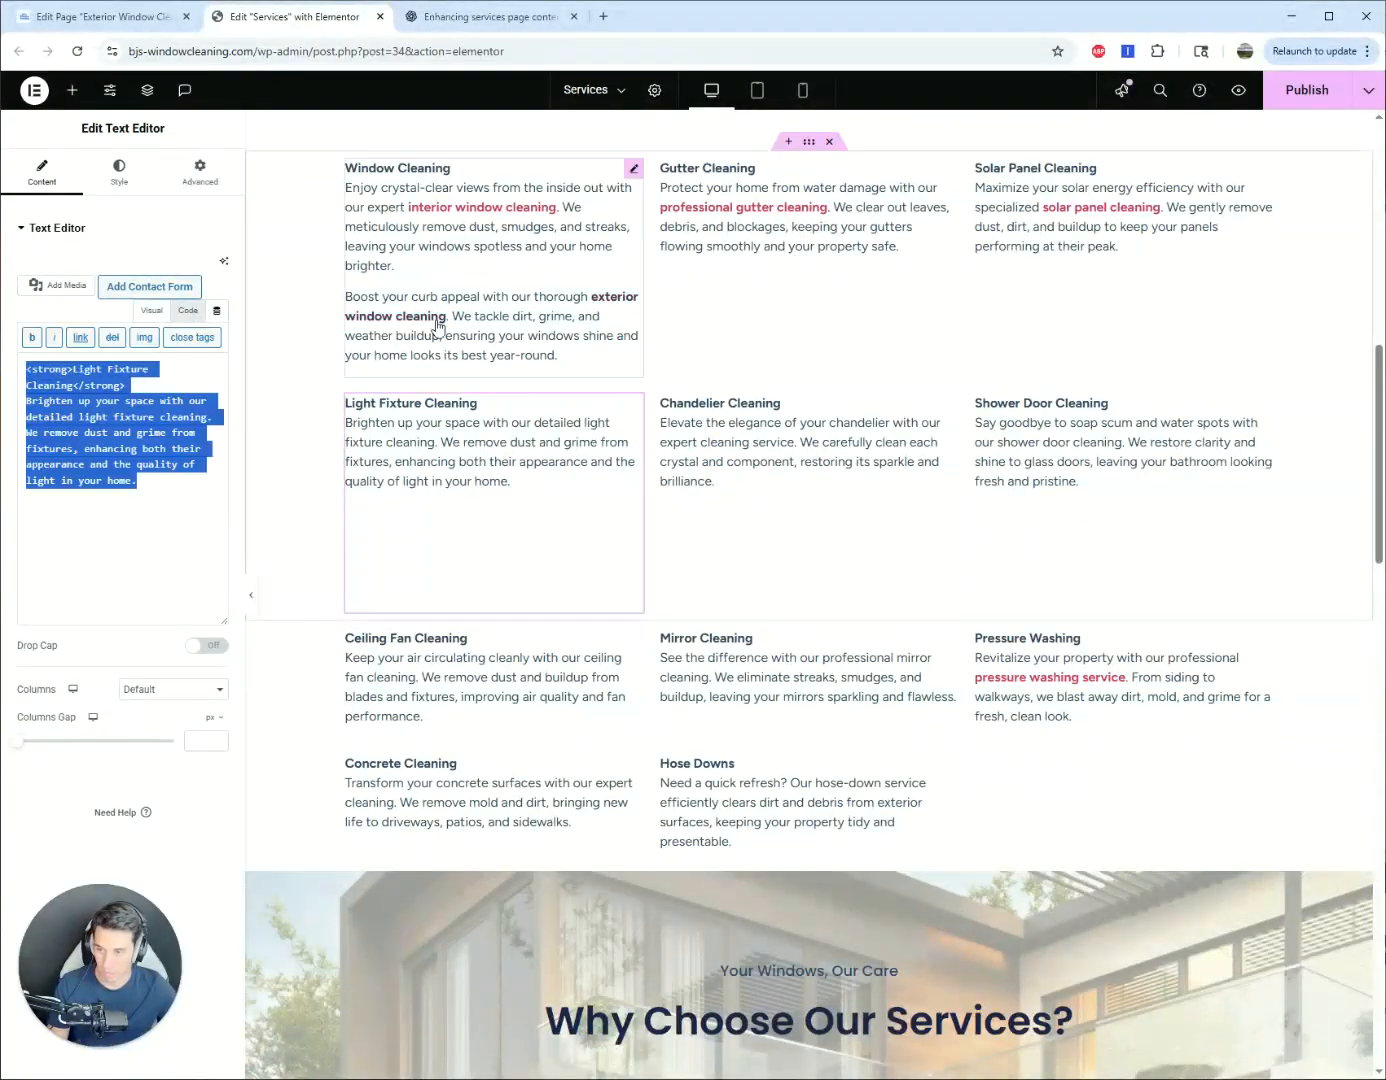
pyautogui.click(545, 323)
pyautogui.click(187, 310)
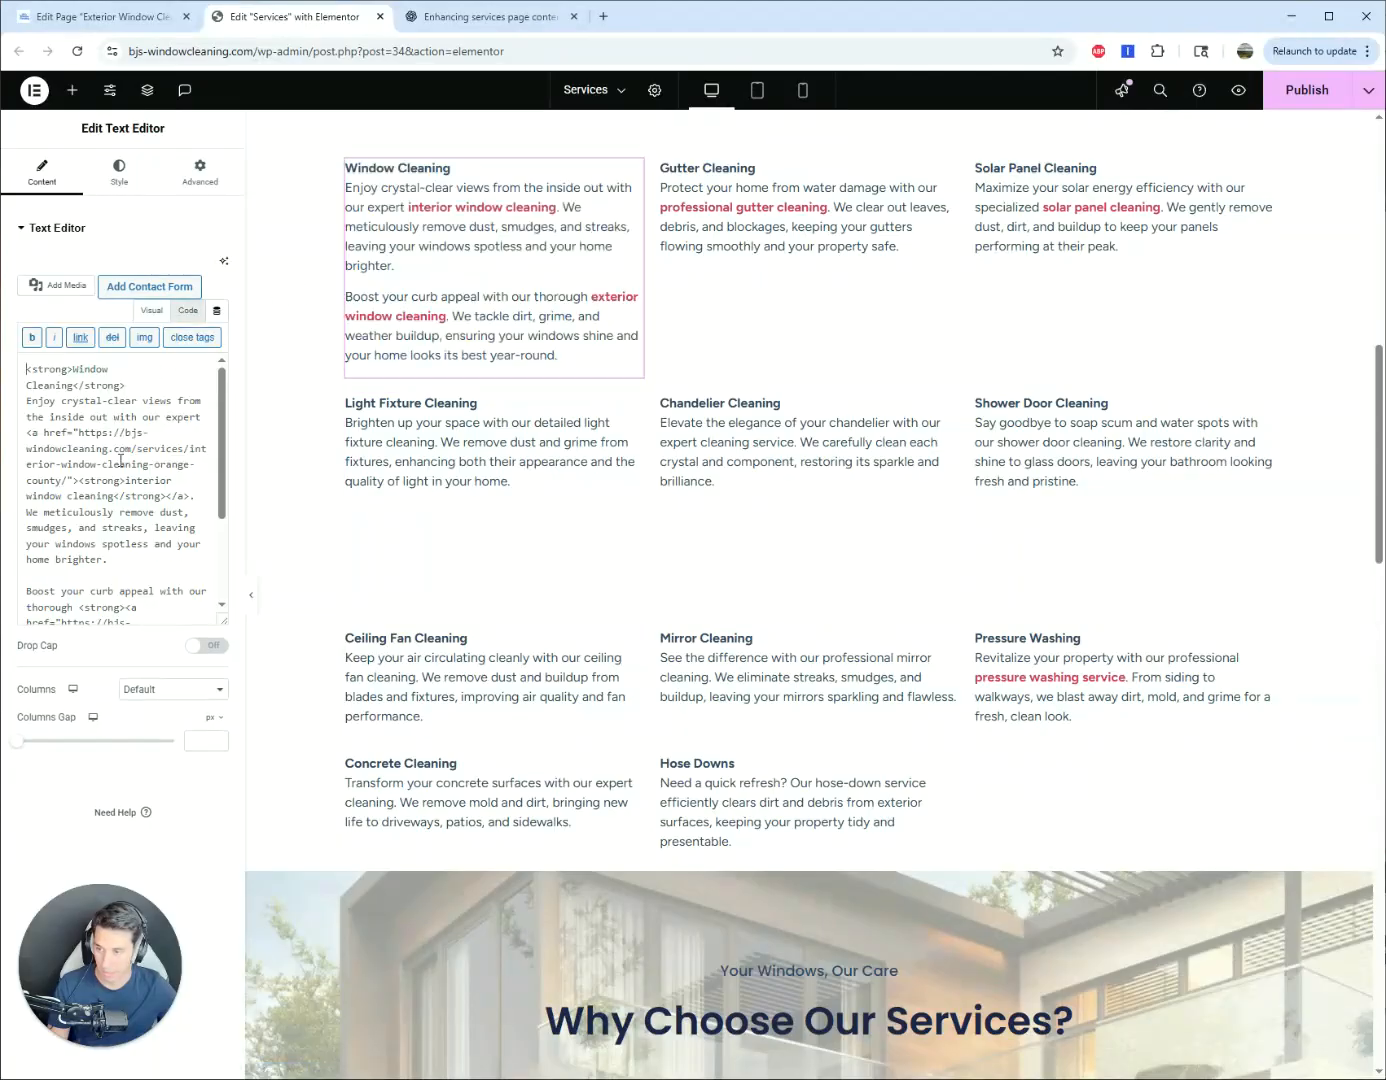
pyautogui.click(624, 358)
pyautogui.click(539, 460)
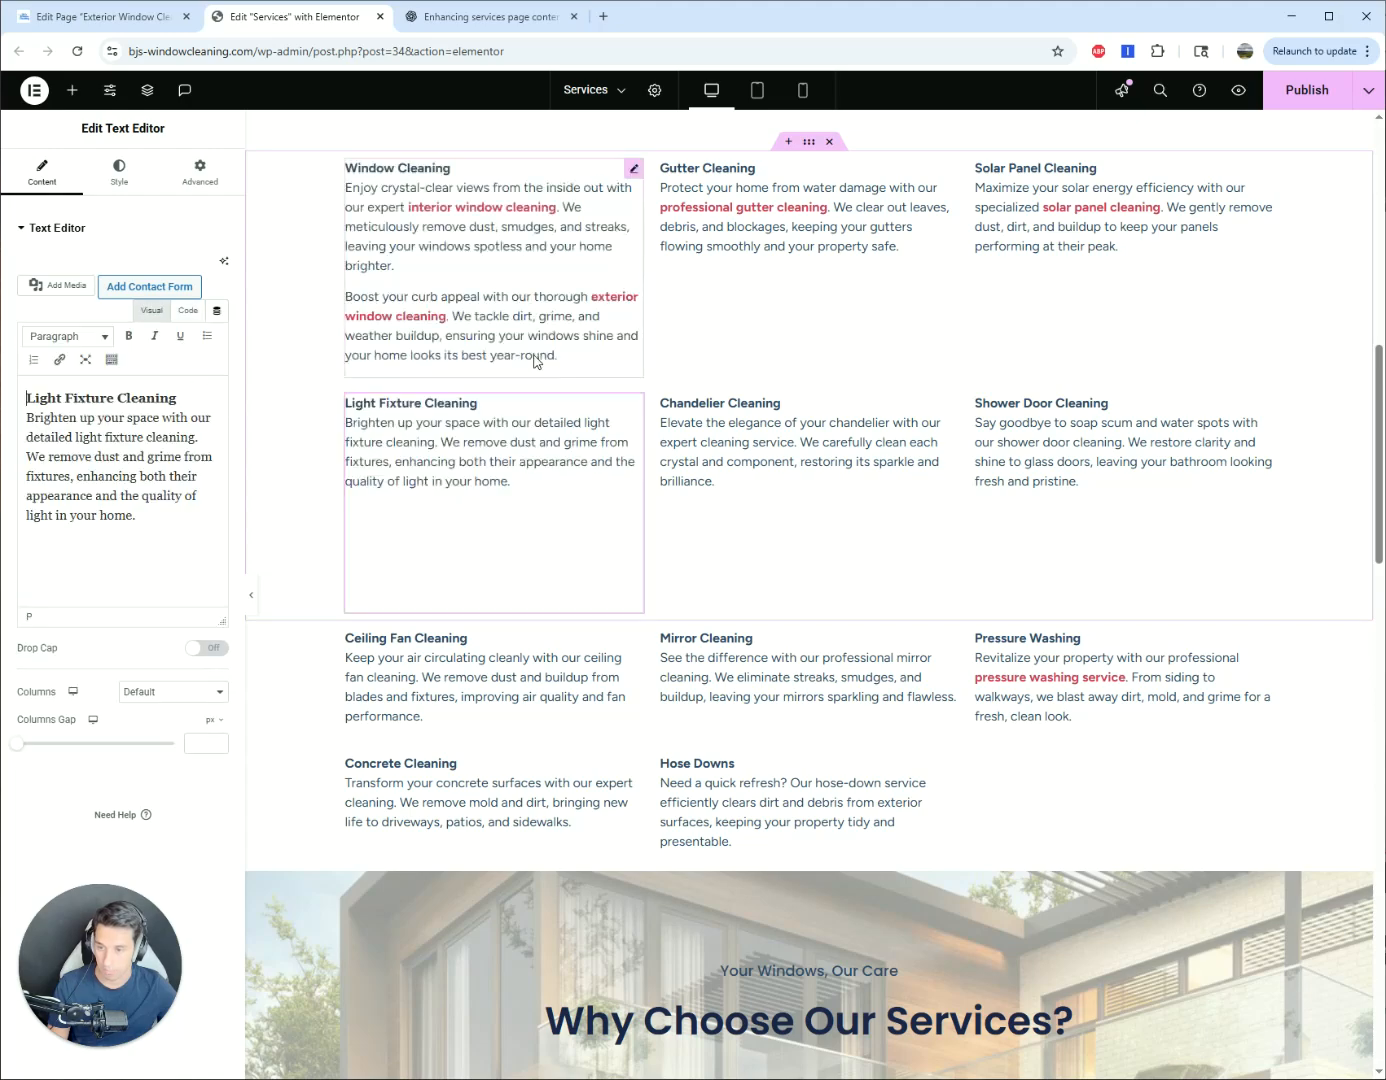
# - Show the Window Cleaning text block as HTML code and copy all of it
pyautogui.click(544, 357)
pyautogui.tripleClick(571, 360)
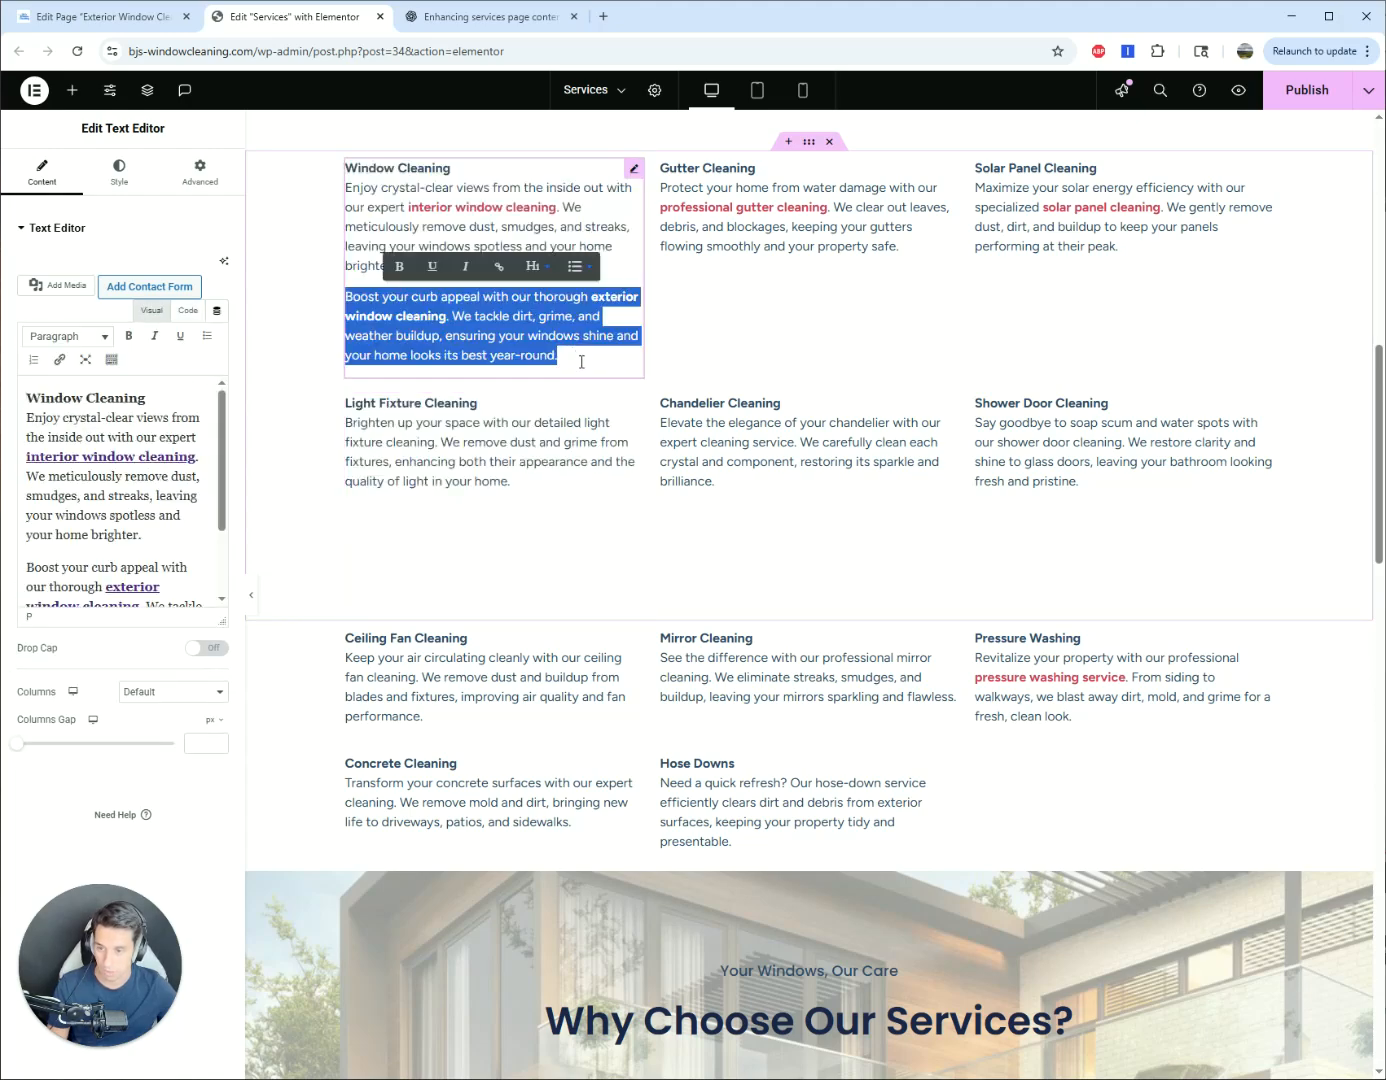
pyautogui.click(184, 310)
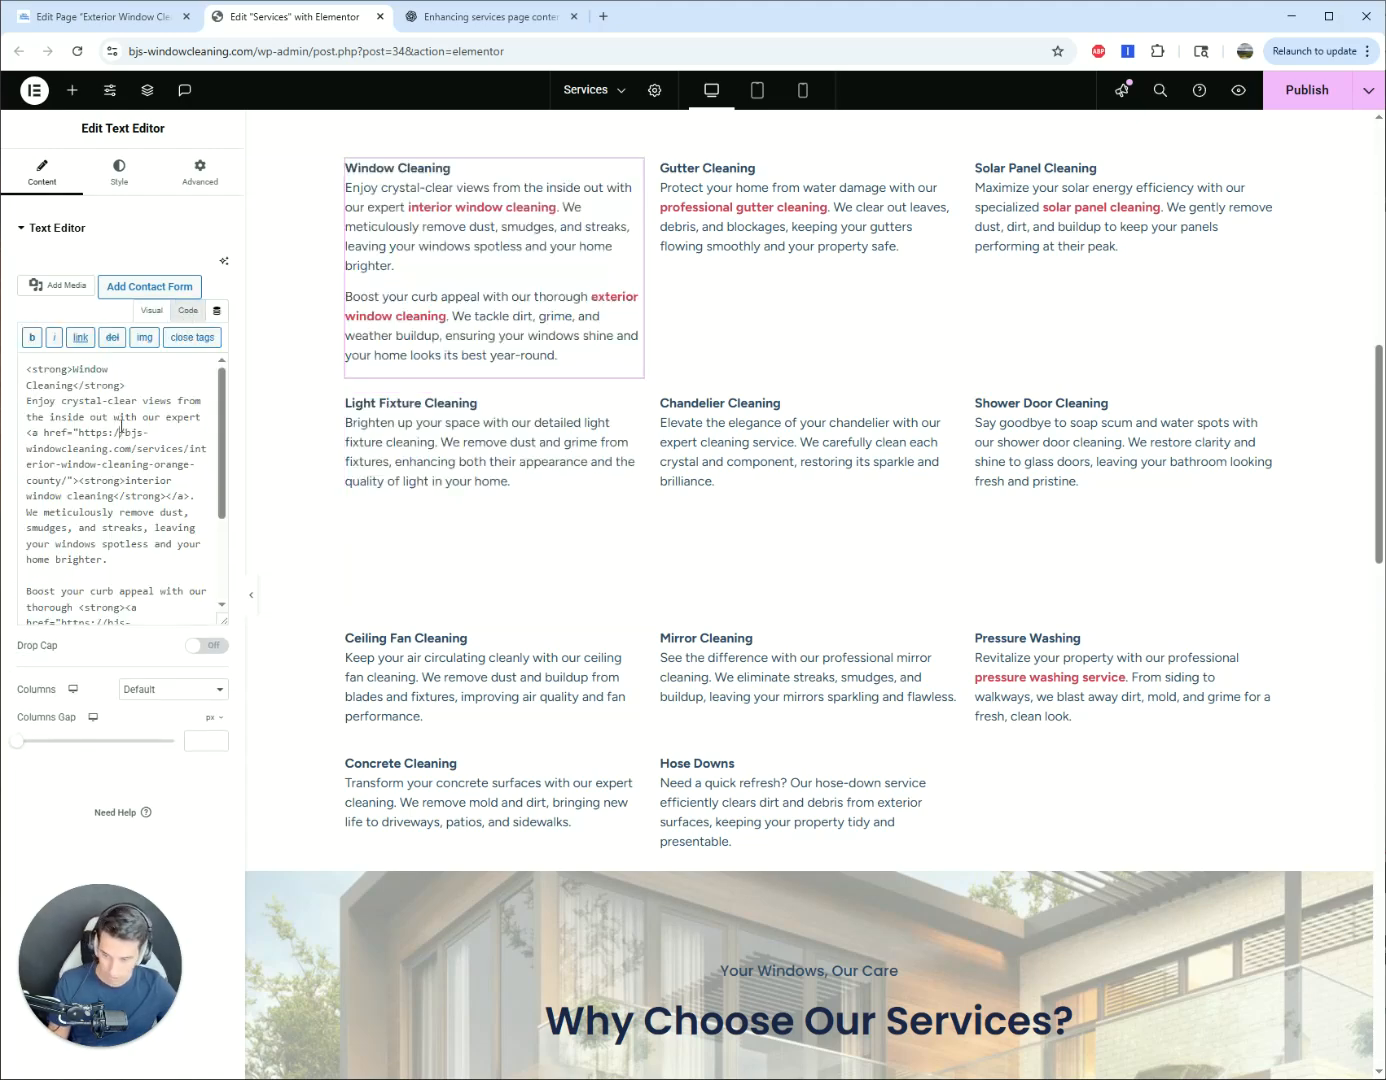
pyautogui.hotkey('ctrl', 'a')
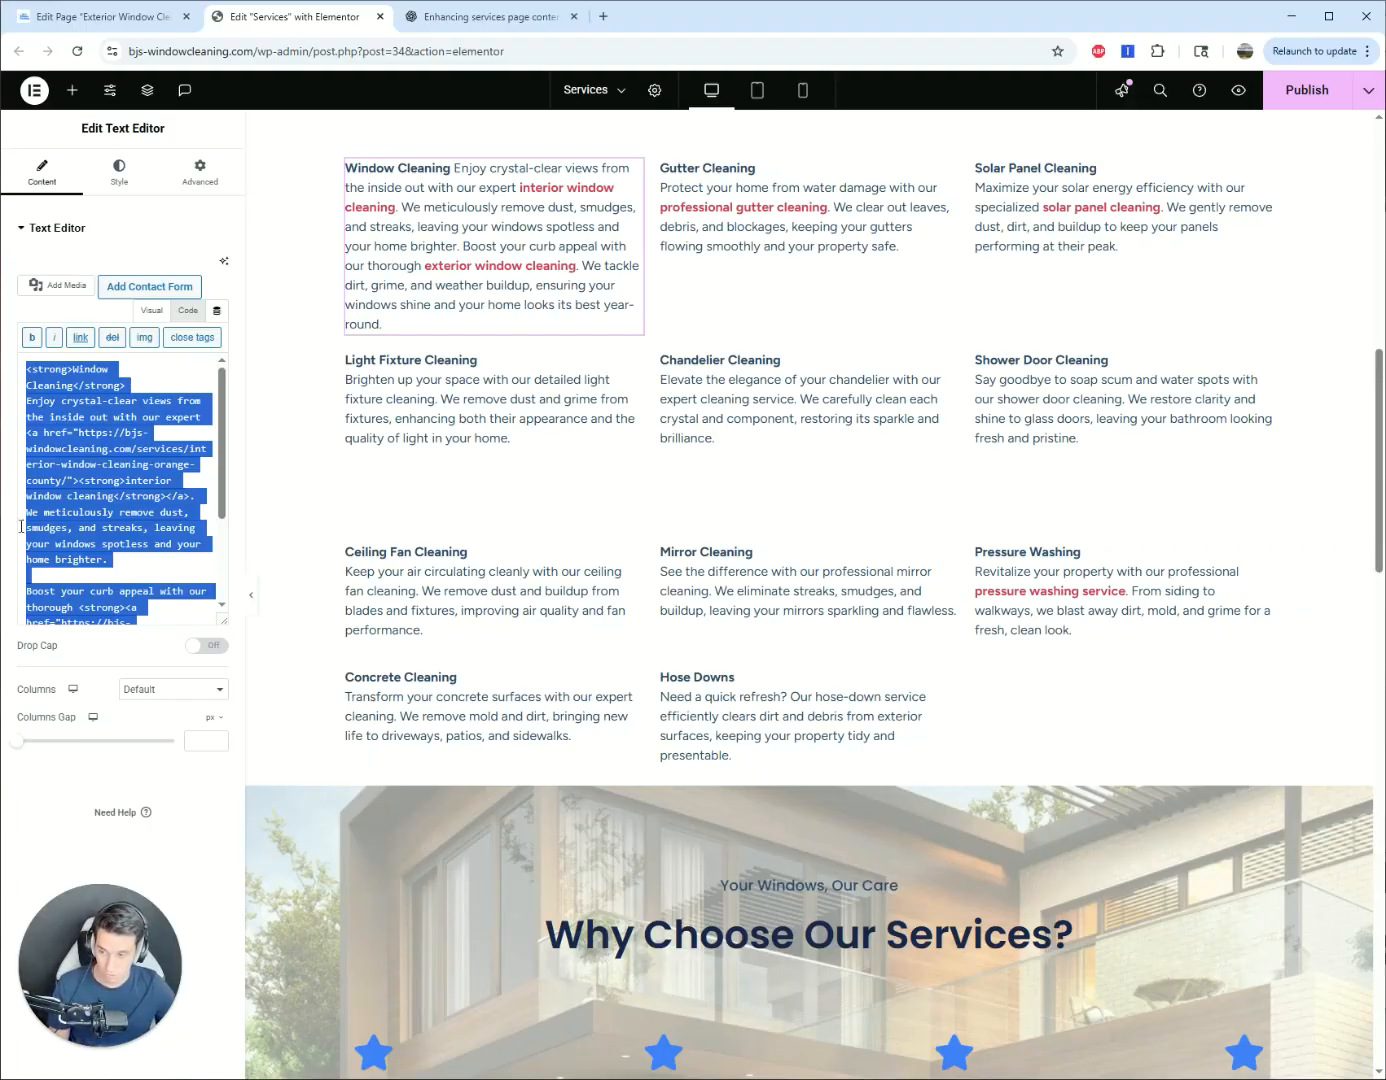
pyautogui.click(77, 476)
pyautogui.hotkey('ctrl', 'a')
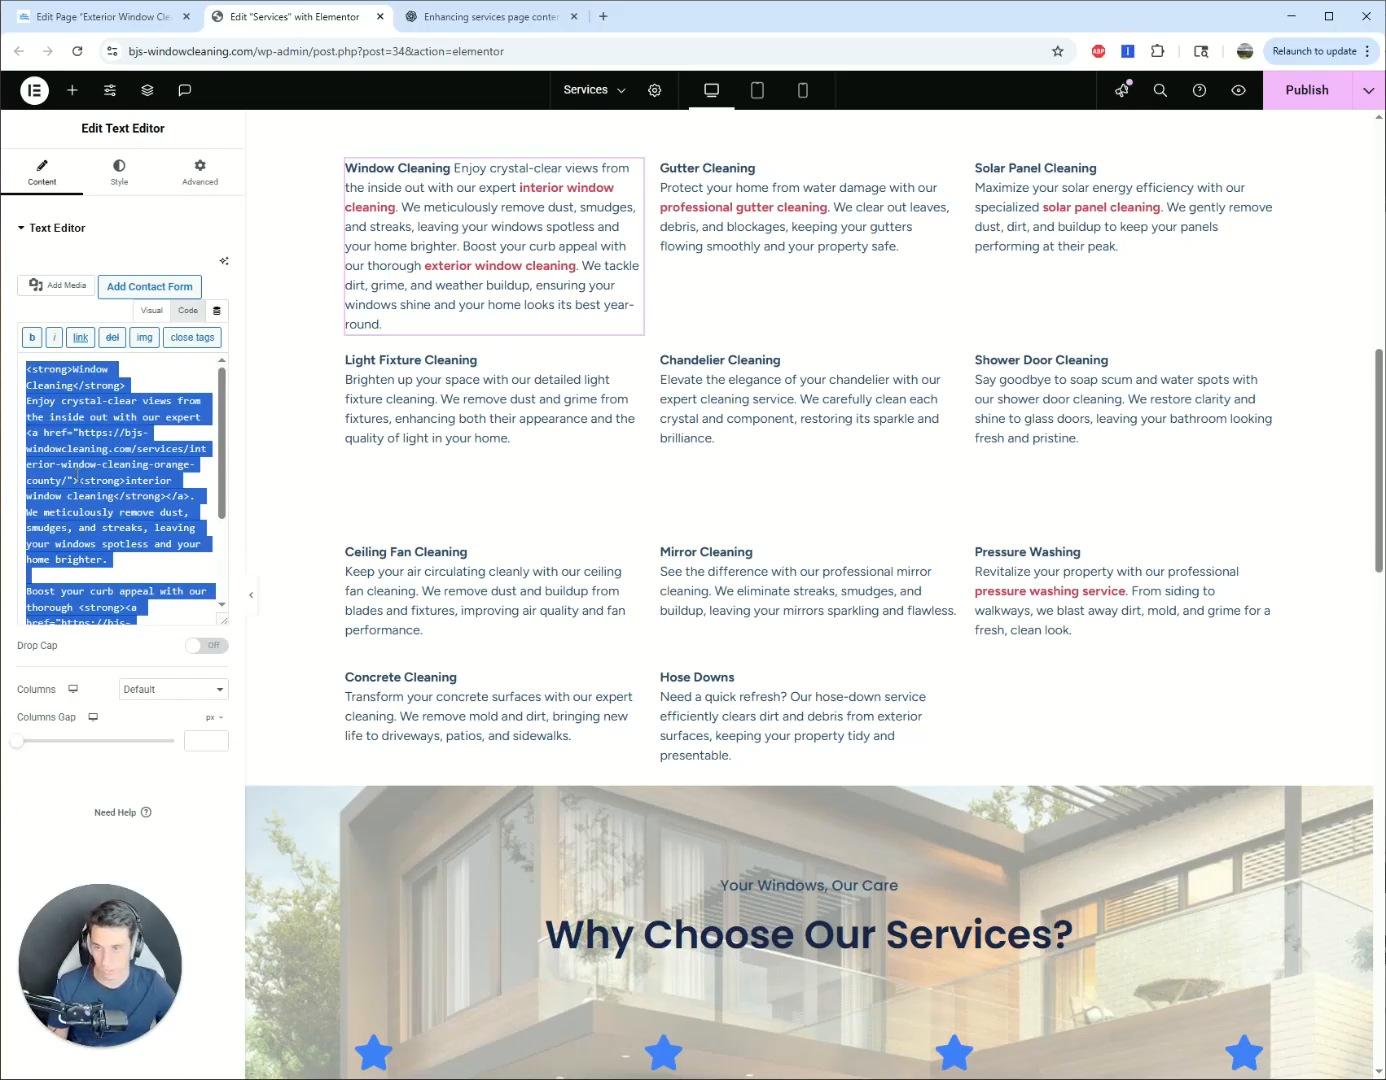
pyautogui.rightClick(92, 527)
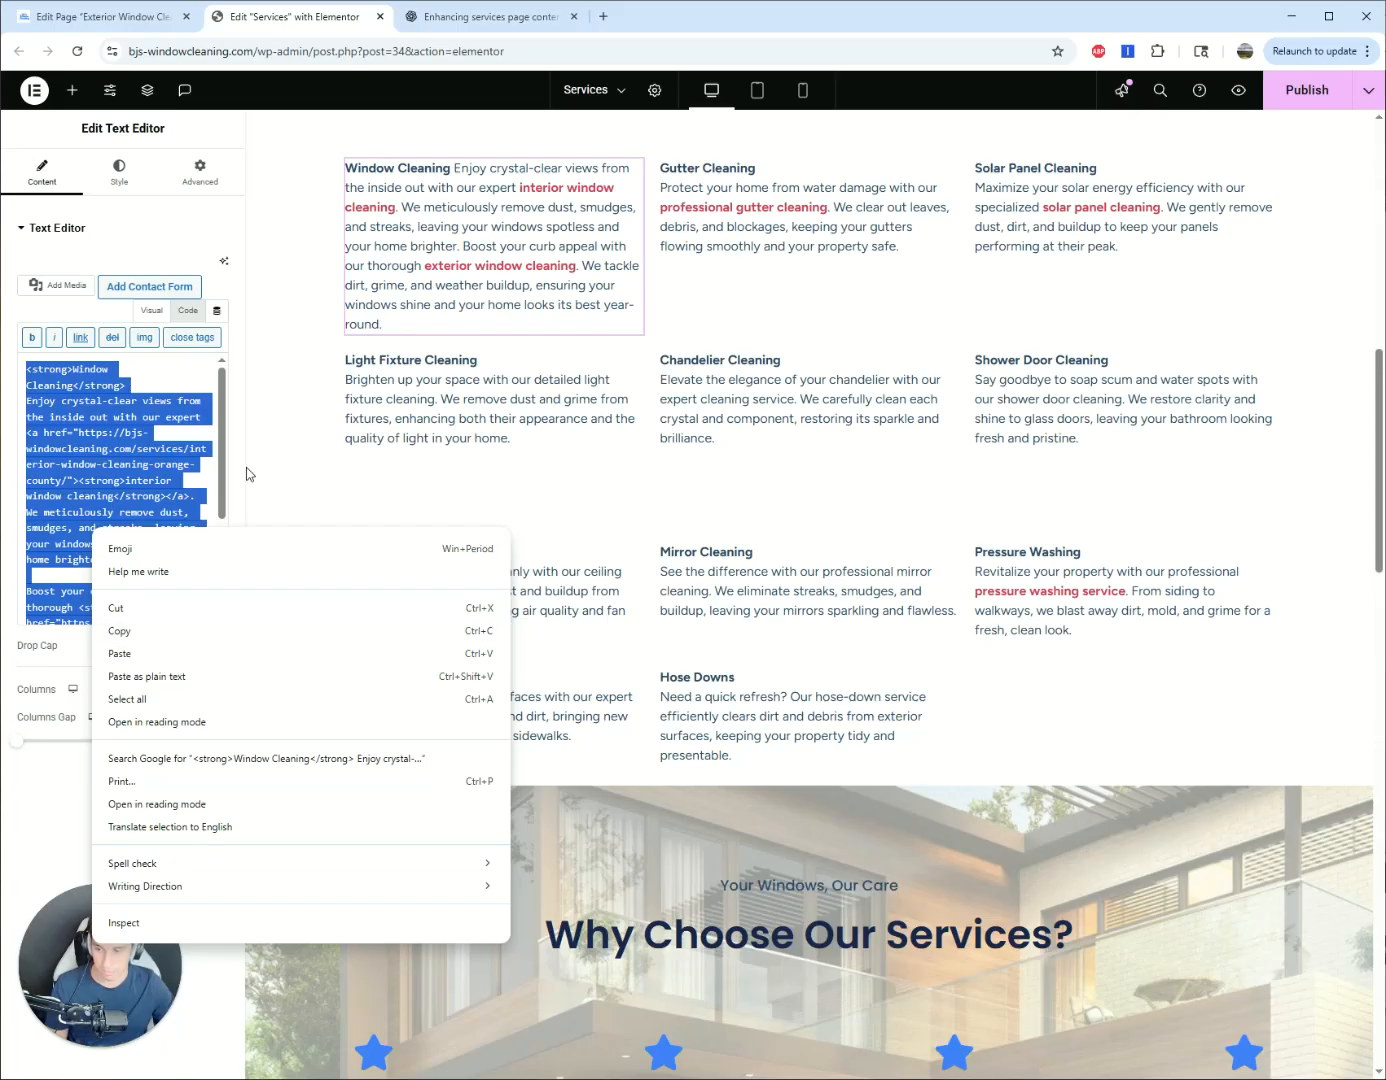
pyautogui.click(280, 465)
# - Open Notepad, paste the Window Cleaning HTML code into it, and start a new line below
pyautogui.press('super+shift+s')
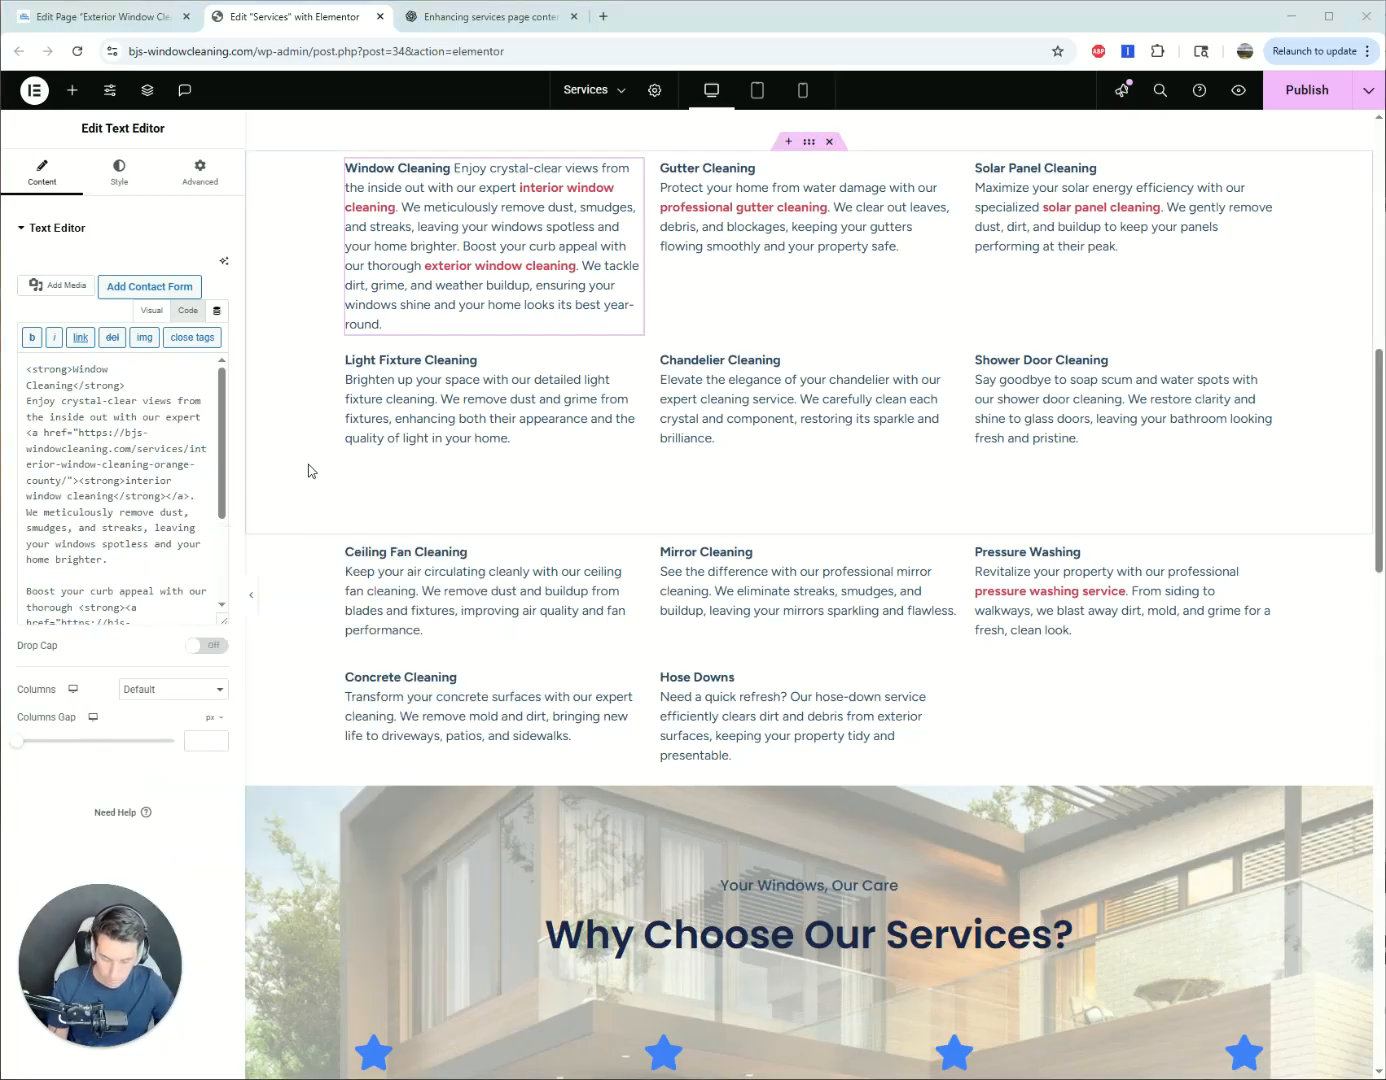
pyautogui.hotkey('ctrl', 'v')
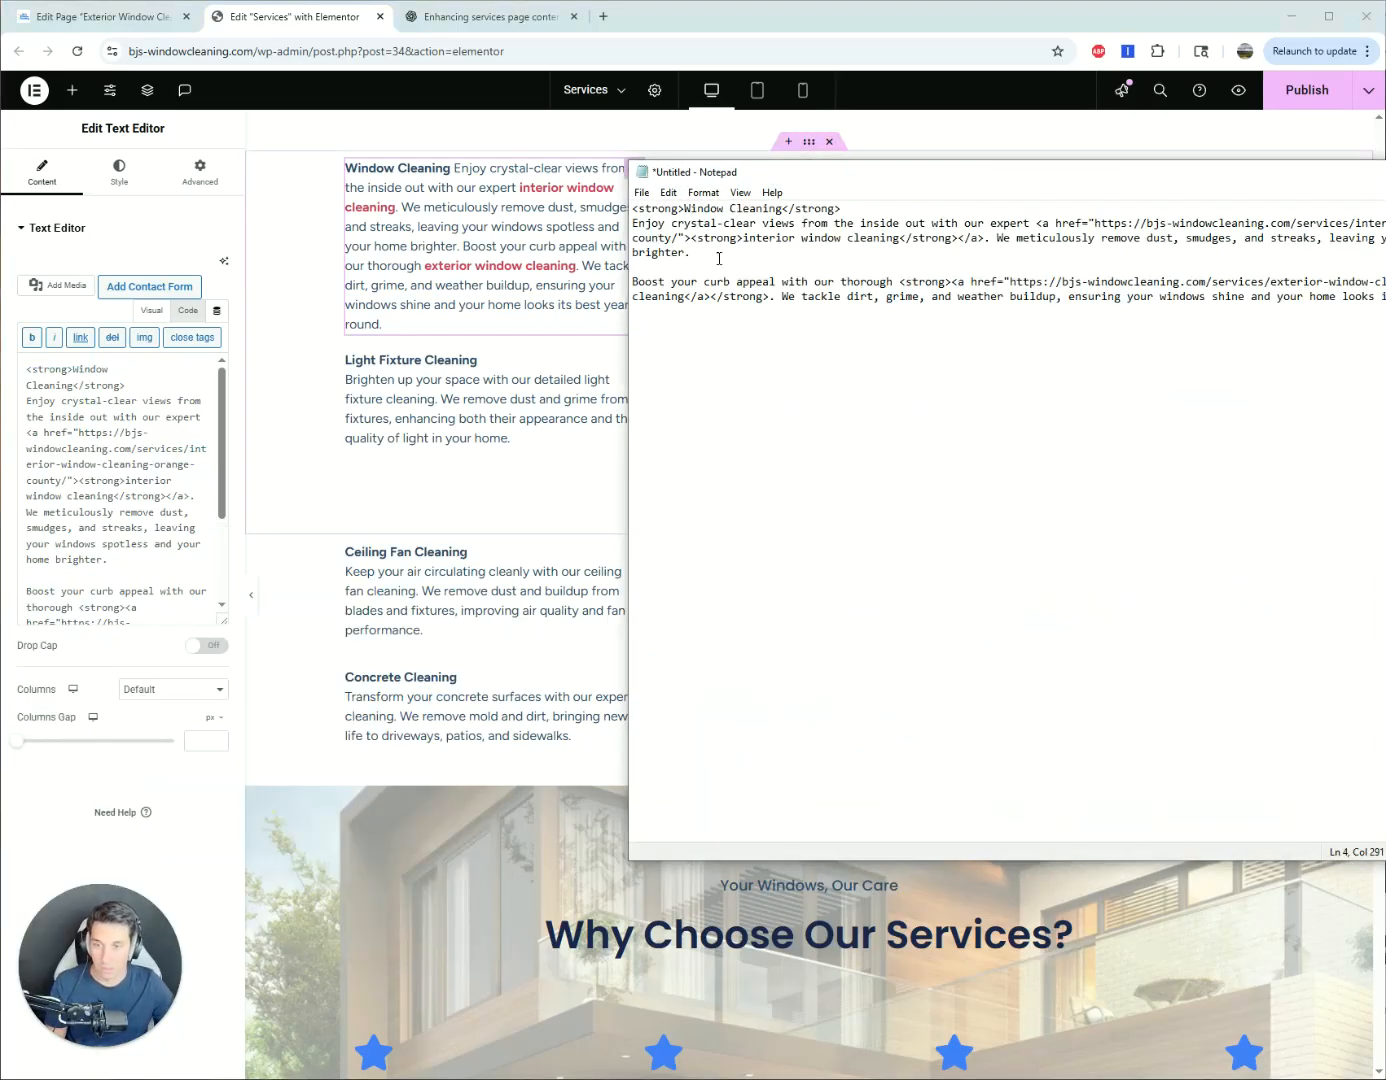
pyautogui.moveTo(1325, 180); pyautogui.dragTo(1023, 183)
pyautogui.press('Return')
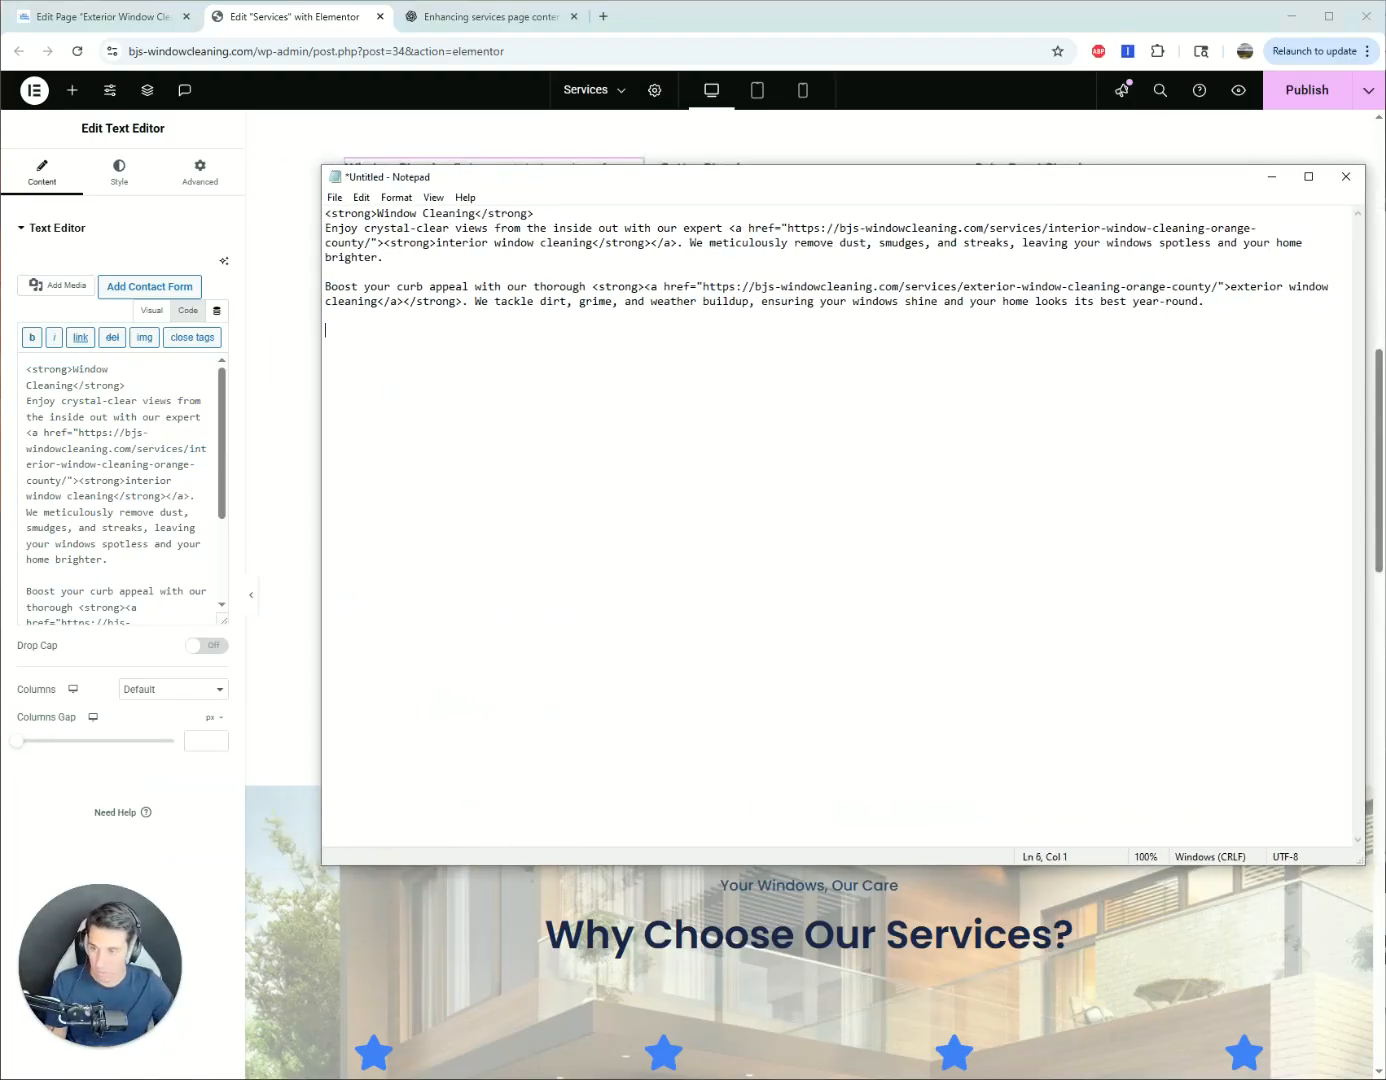
# - Copy the Gutter Cleaning text block's HTML code from Elementor and paste it below the Window Cleaning code in Notepad
pyautogui.click(299, 297)
pyautogui.scroll(2, 777, 341)
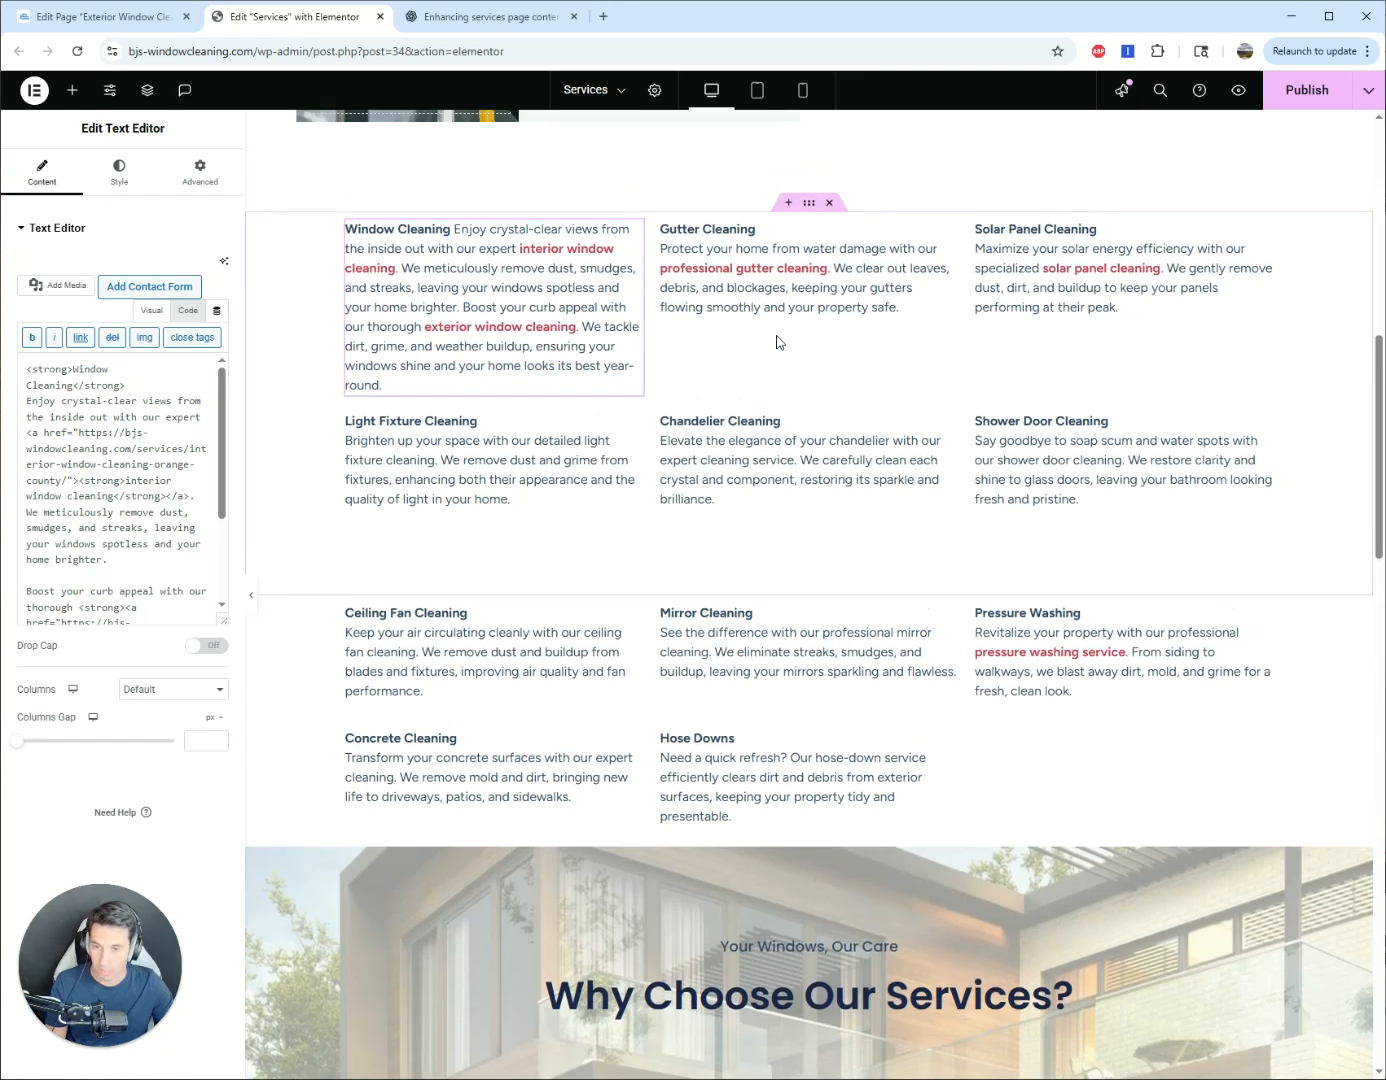
pyautogui.click(877, 455)
pyautogui.click(189, 309)
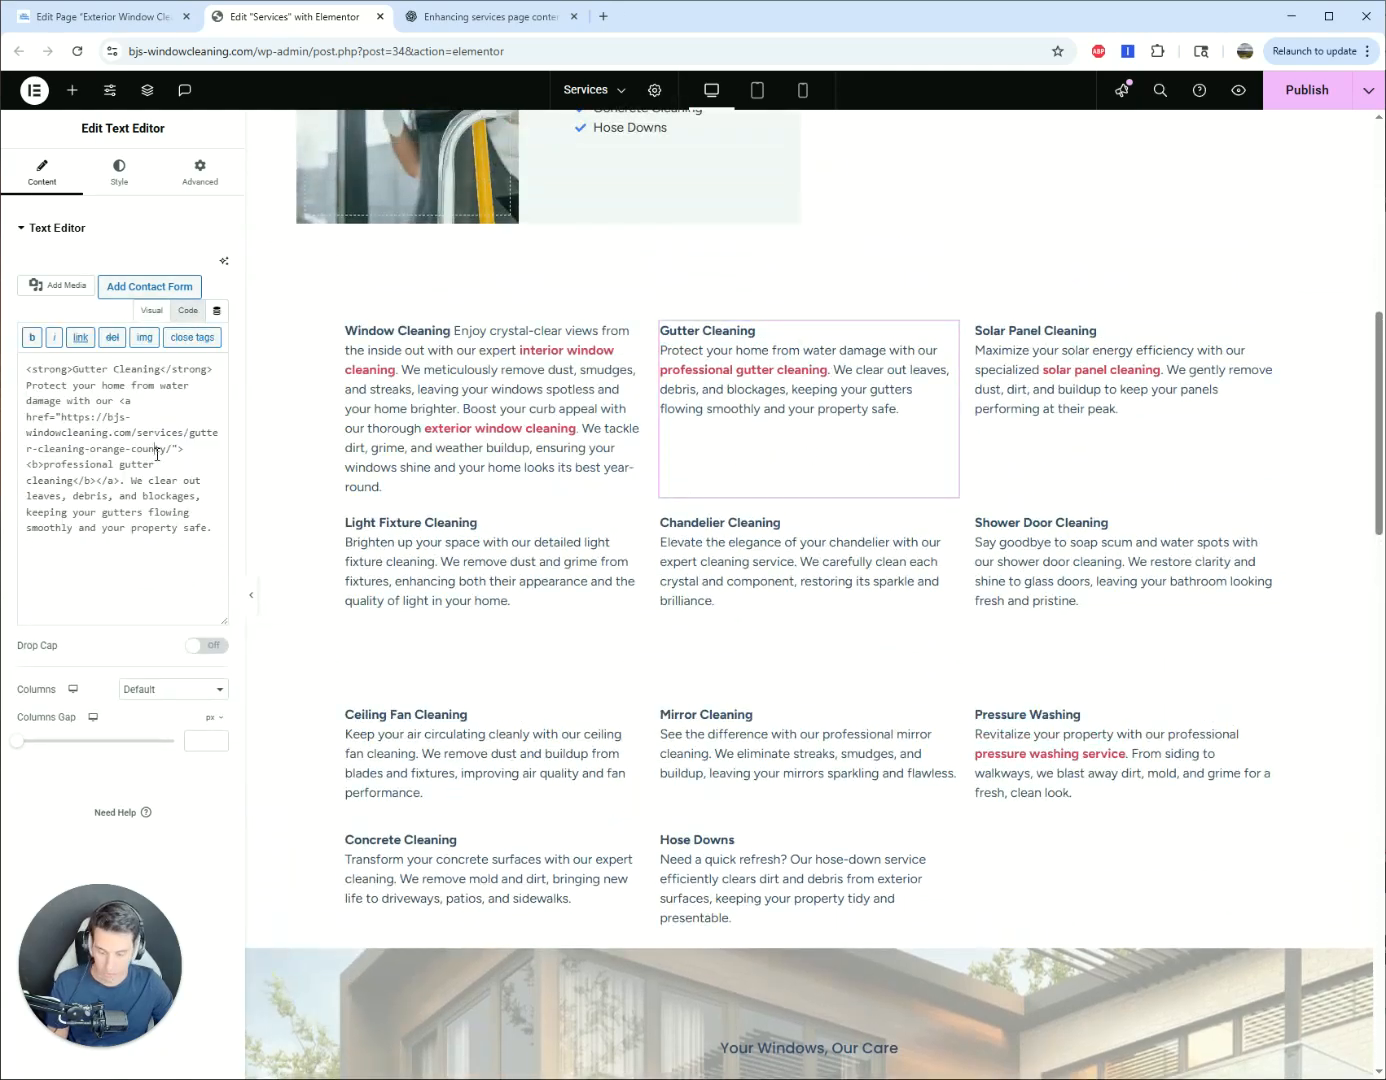
pyautogui.hotkey('ctrl', 'a')
pyautogui.hotkey('alt', 'Tab')
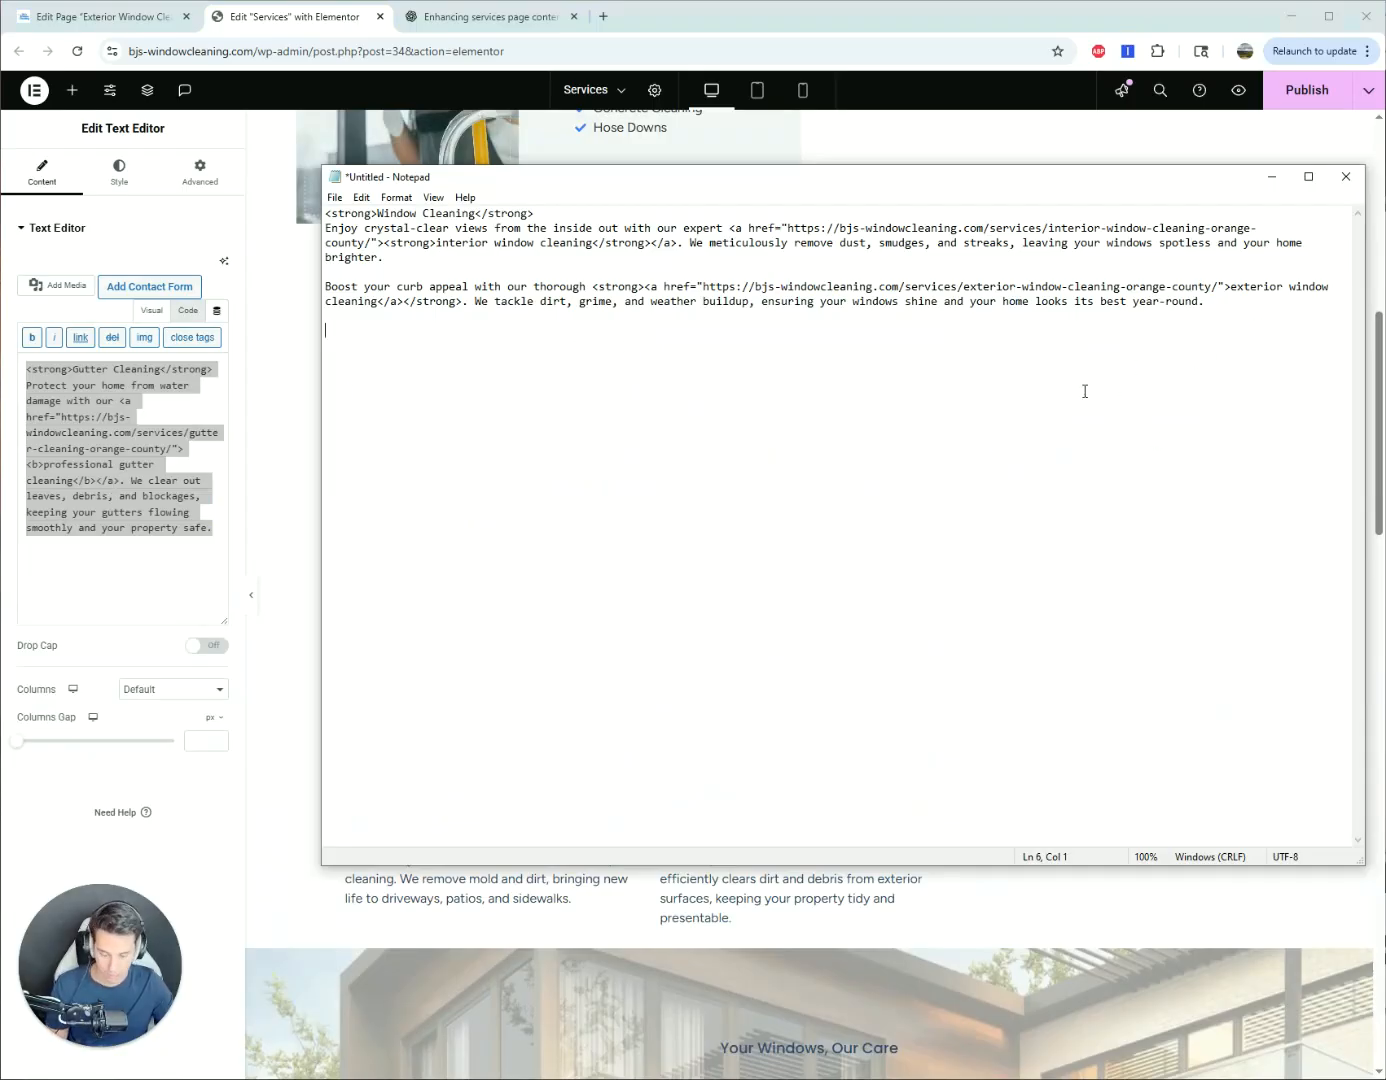
pyautogui.hotkey('ctrl', 'v')
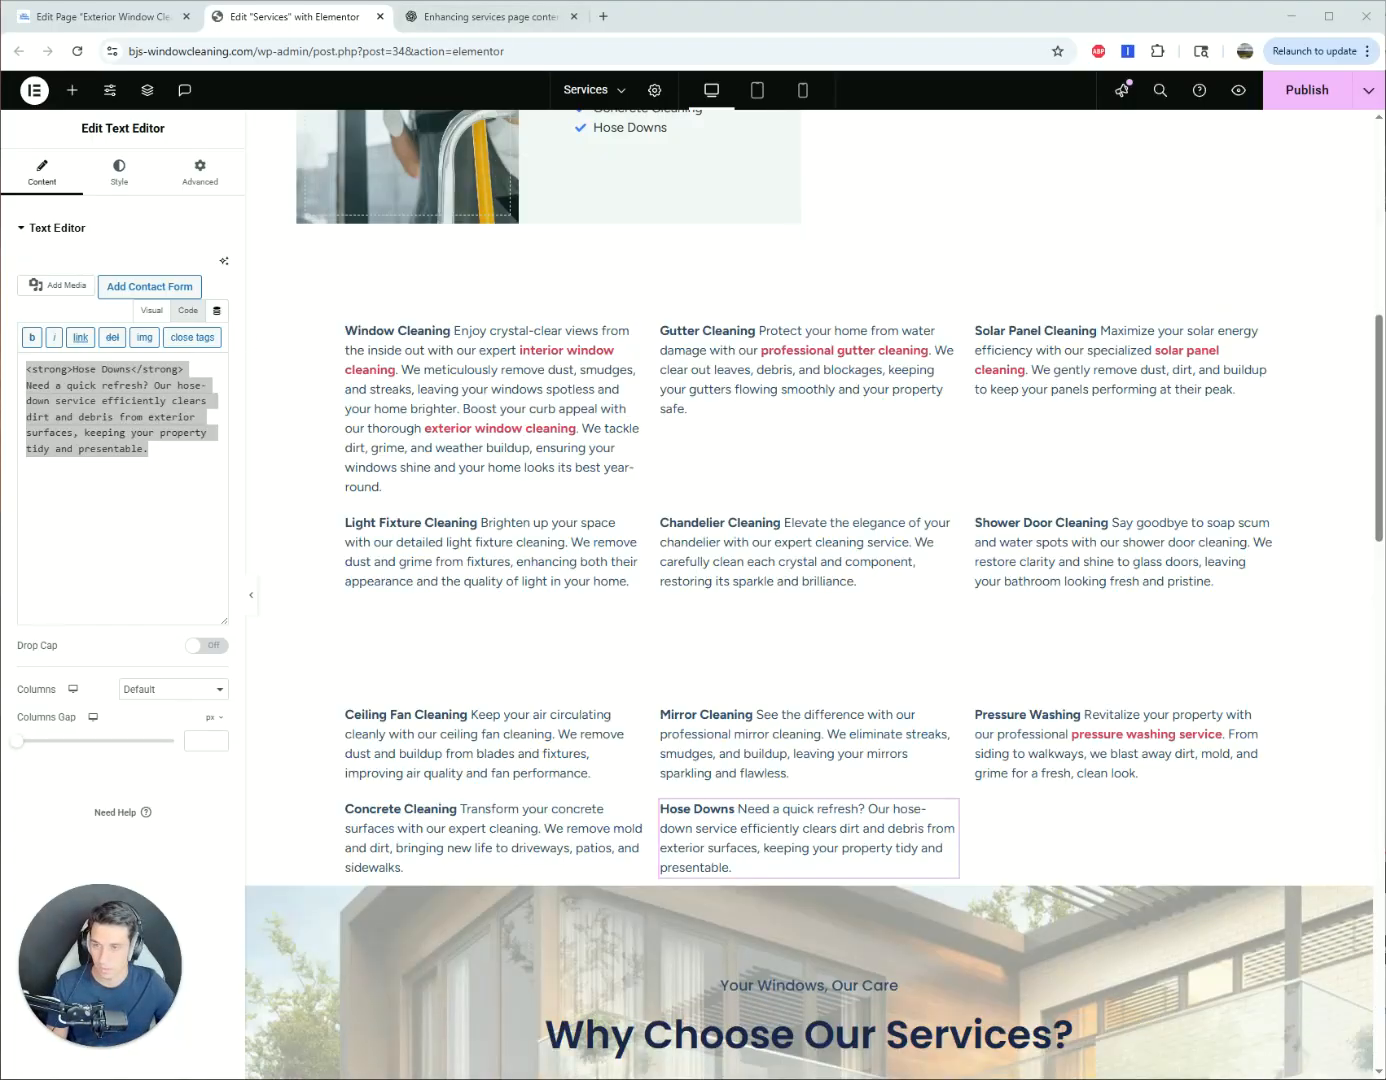
# - Switch to ChatGPT and begin a reply with "Don't change the wording, just the formatting. Also,"
pyautogui.click(492, 27)
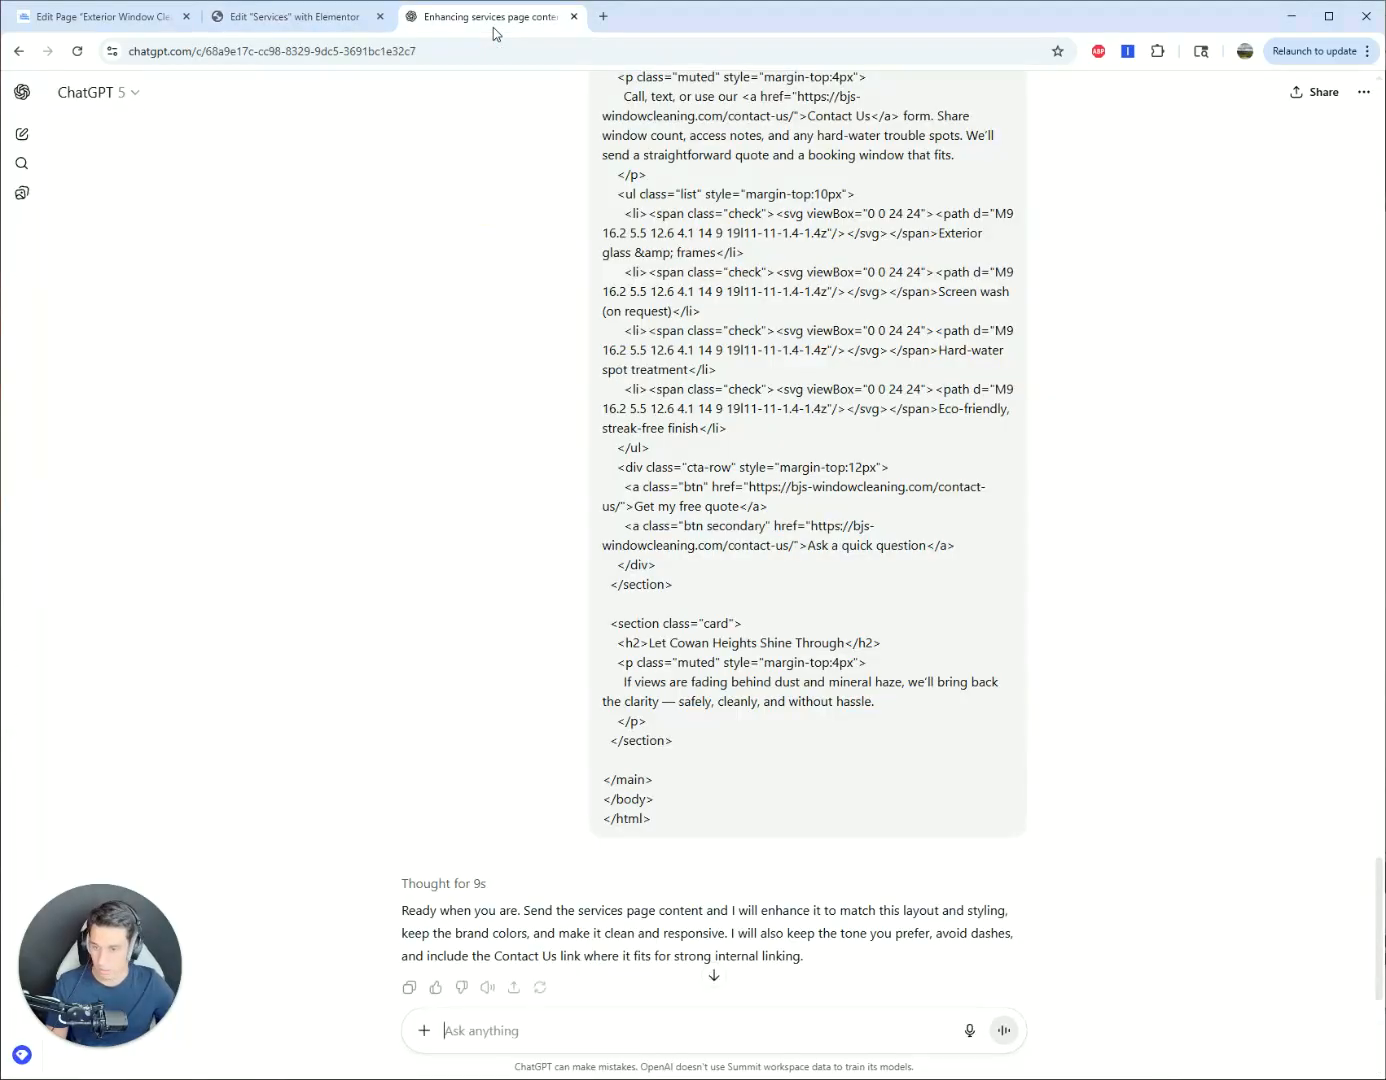
pyautogui.click(713, 975)
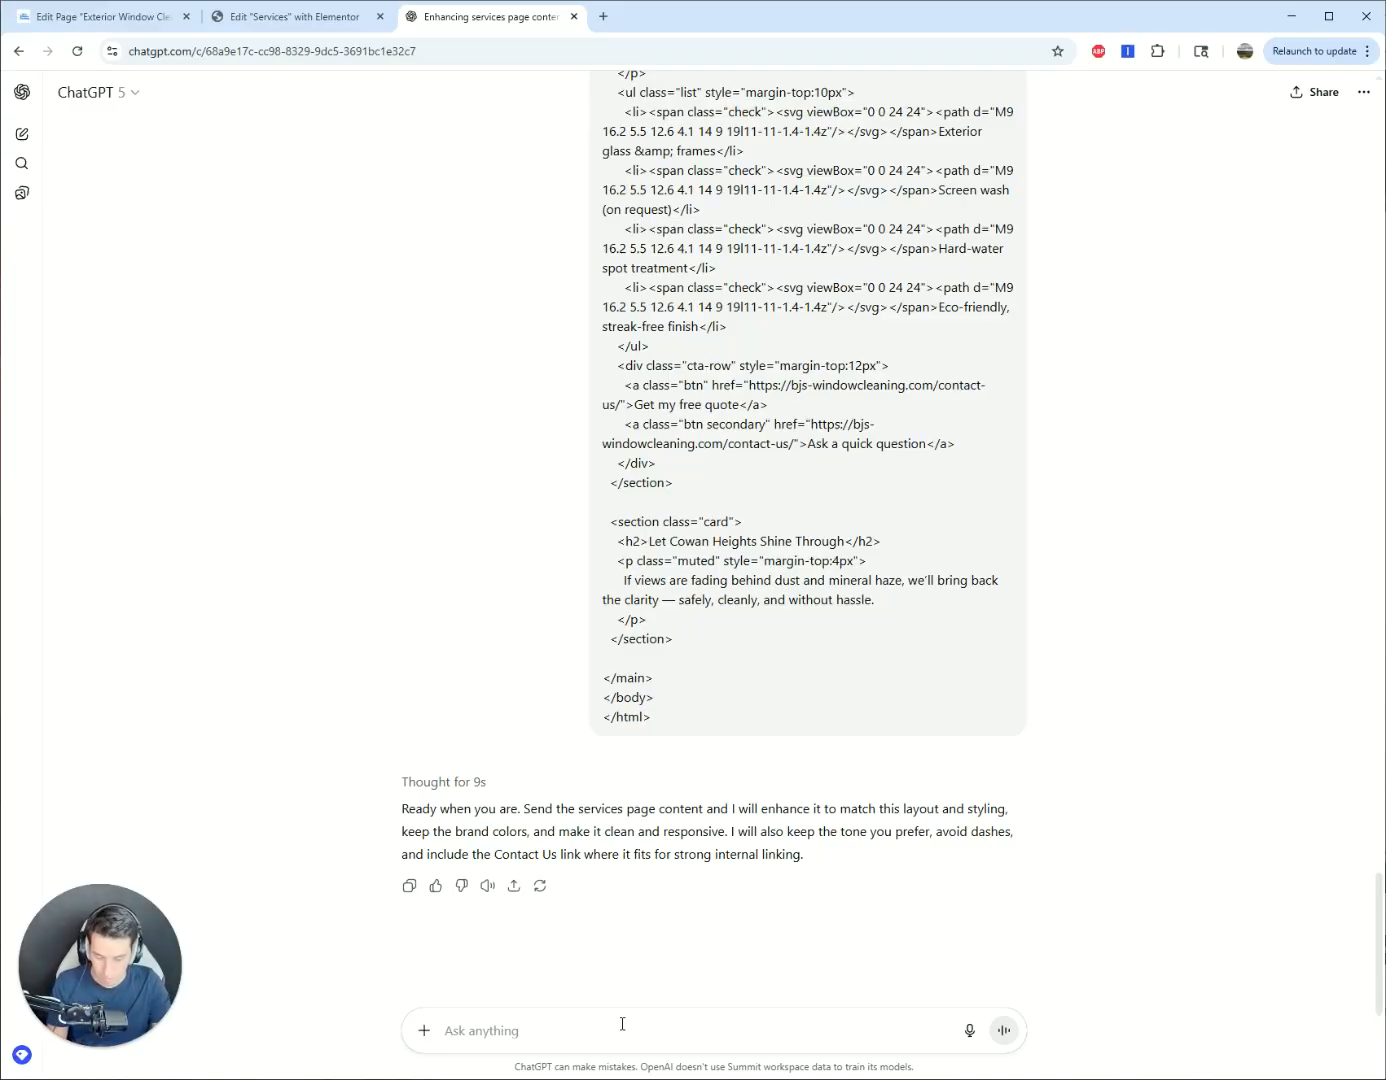
pyautogui.write("Don't ch")
pyautogui.write('ange')
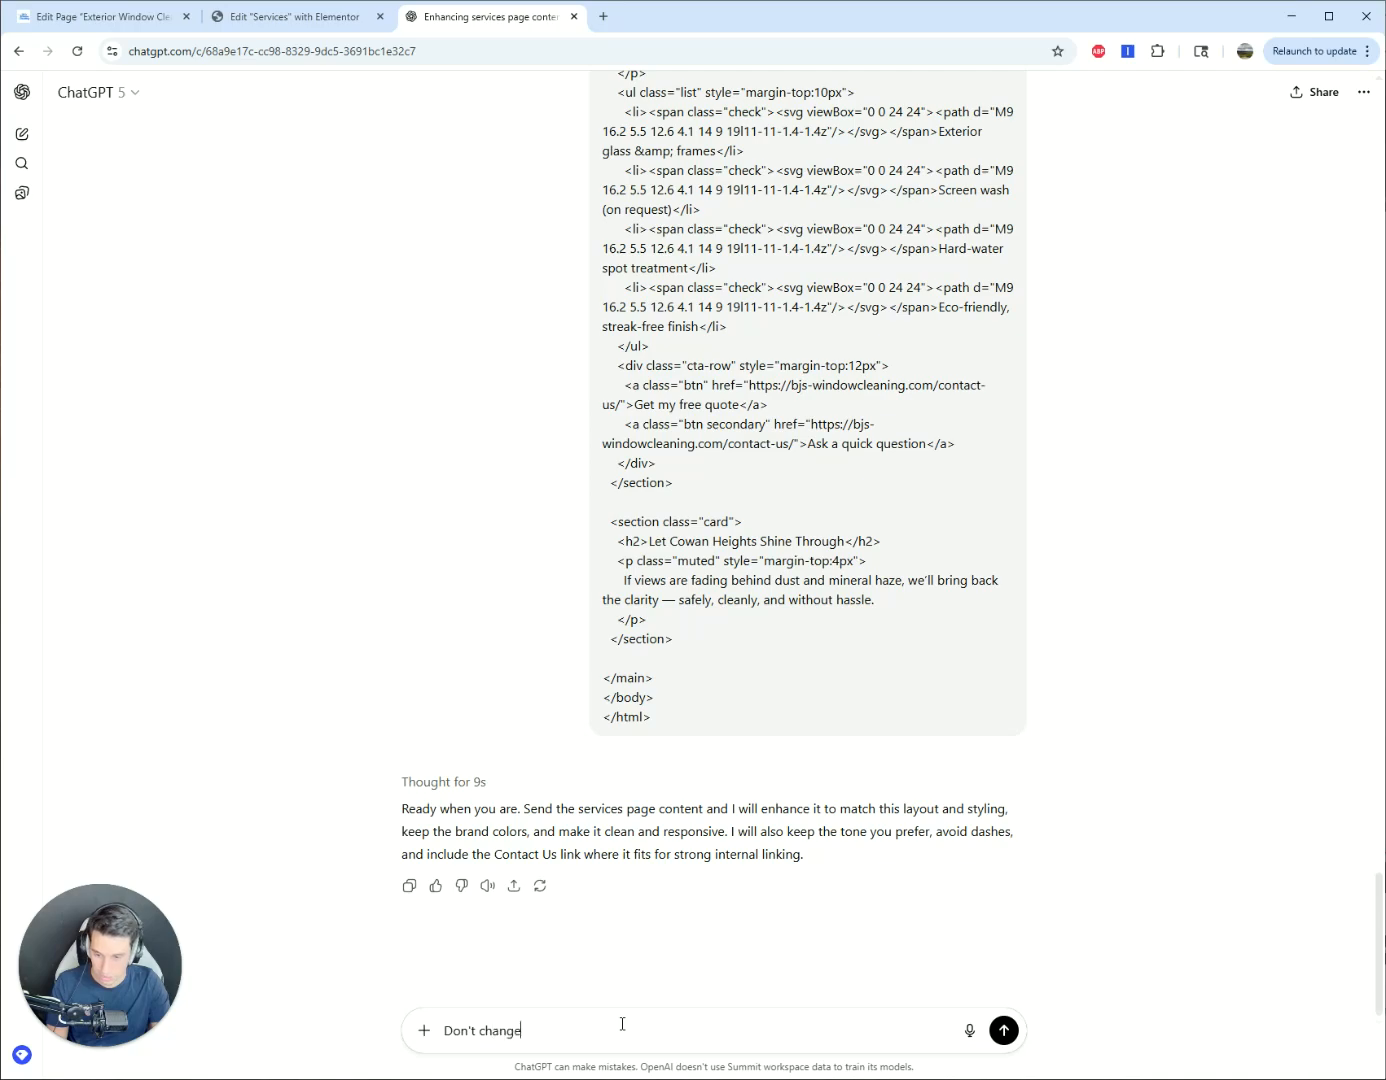
pyautogui.write(' the wording, just')
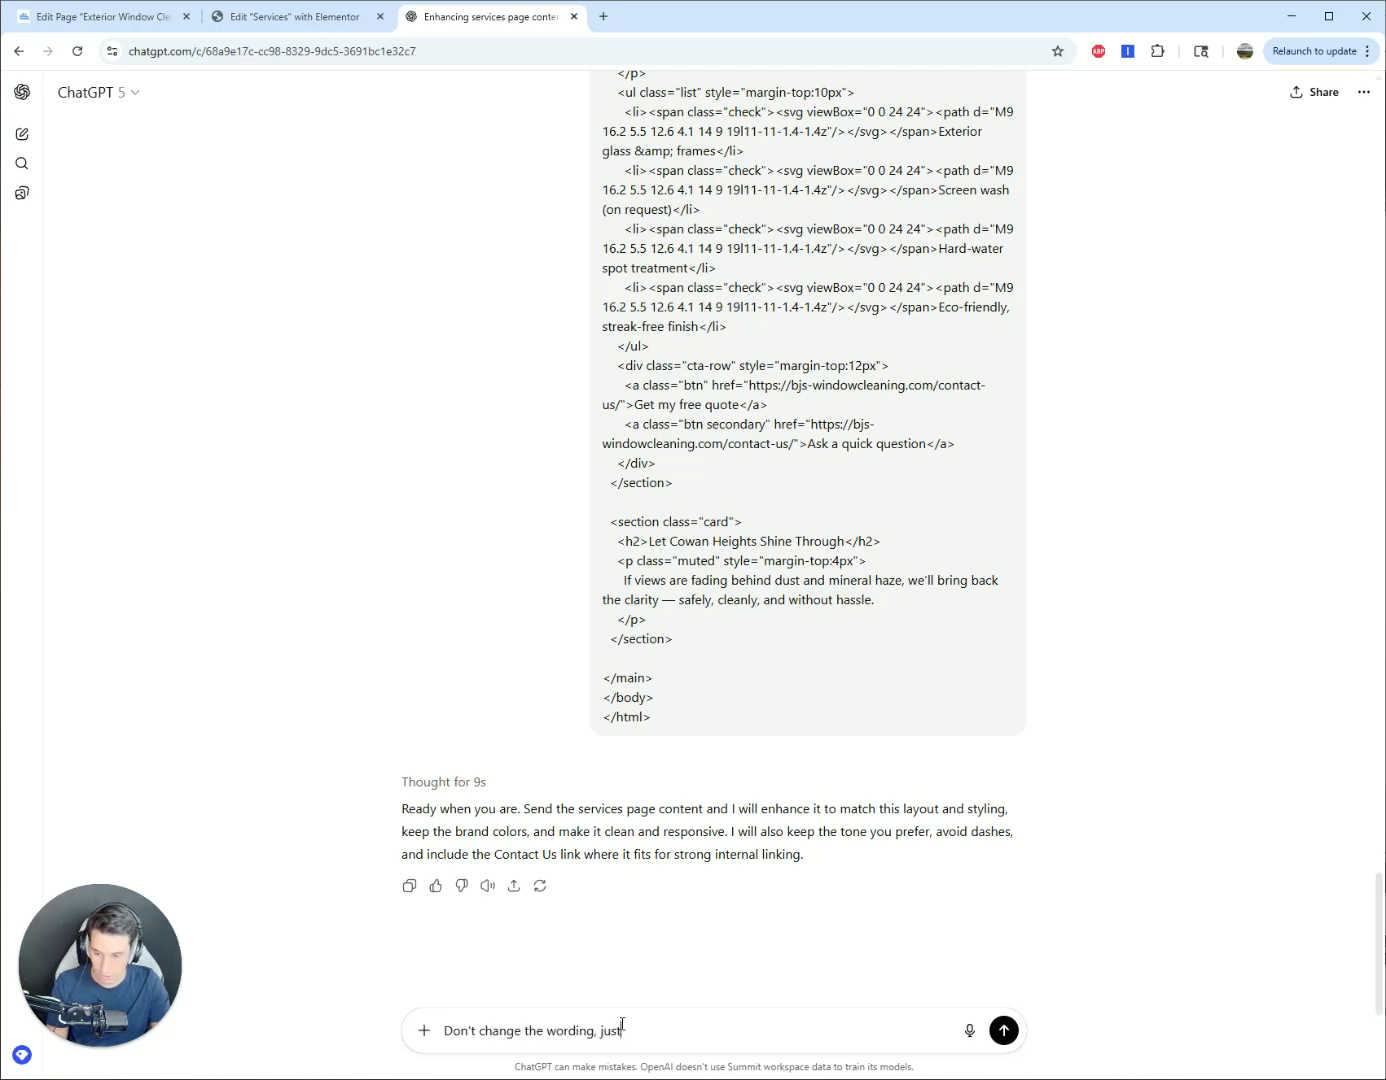
pyautogui.write(' the formatting. Also,')
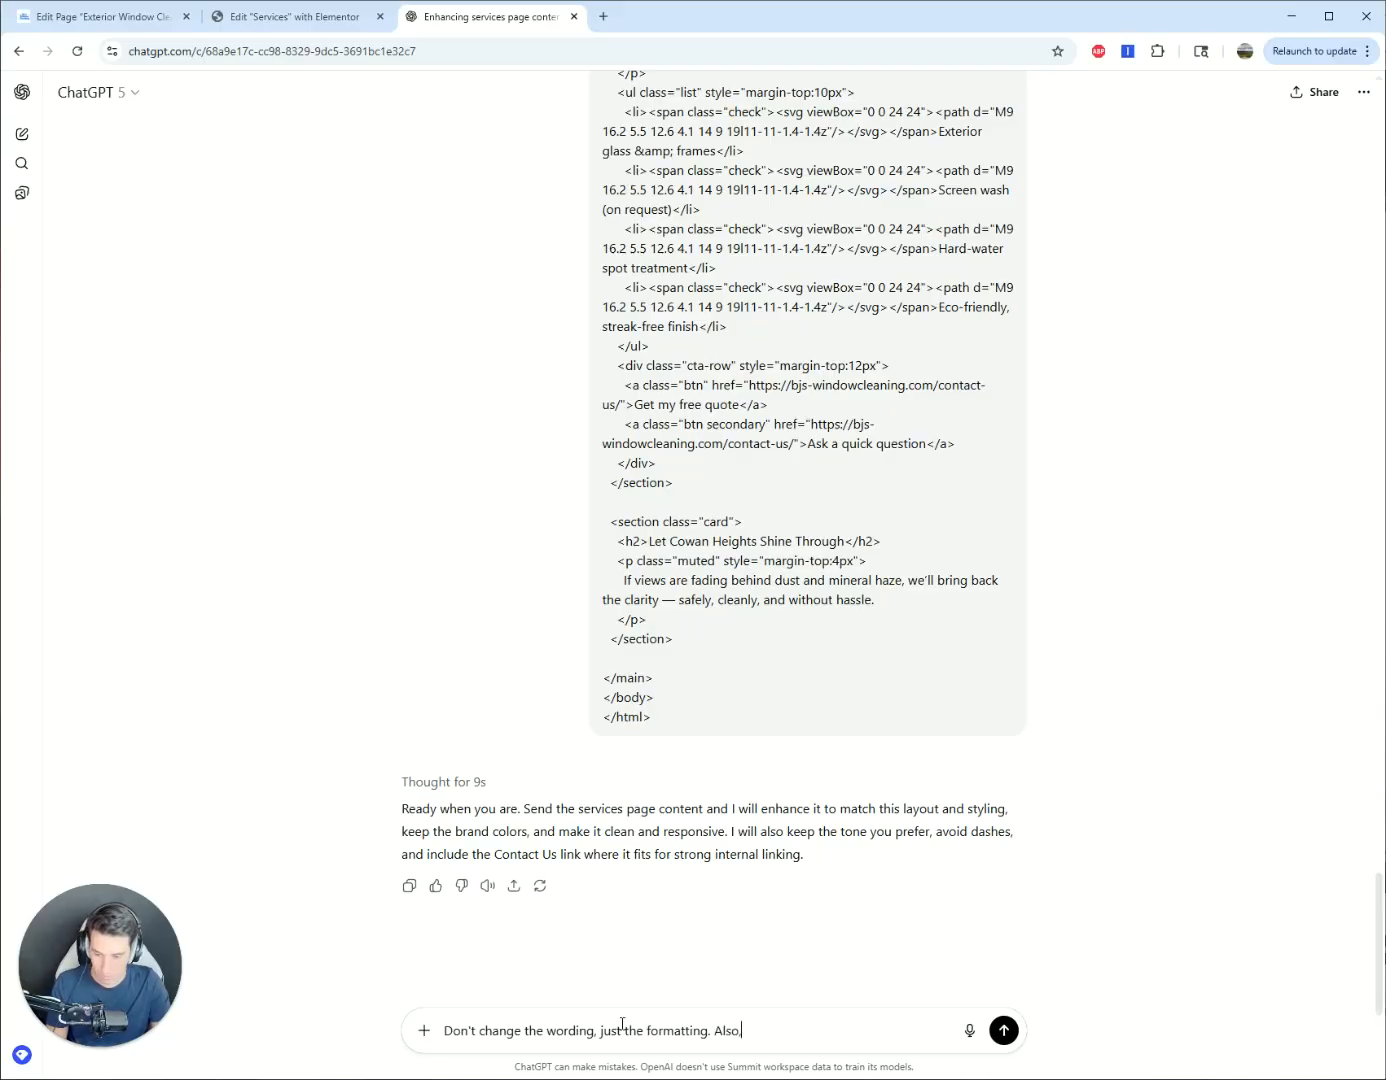
# - Continue the reply with "make the links more visible. You can restructure the"
pyautogui.write(' make the links ')
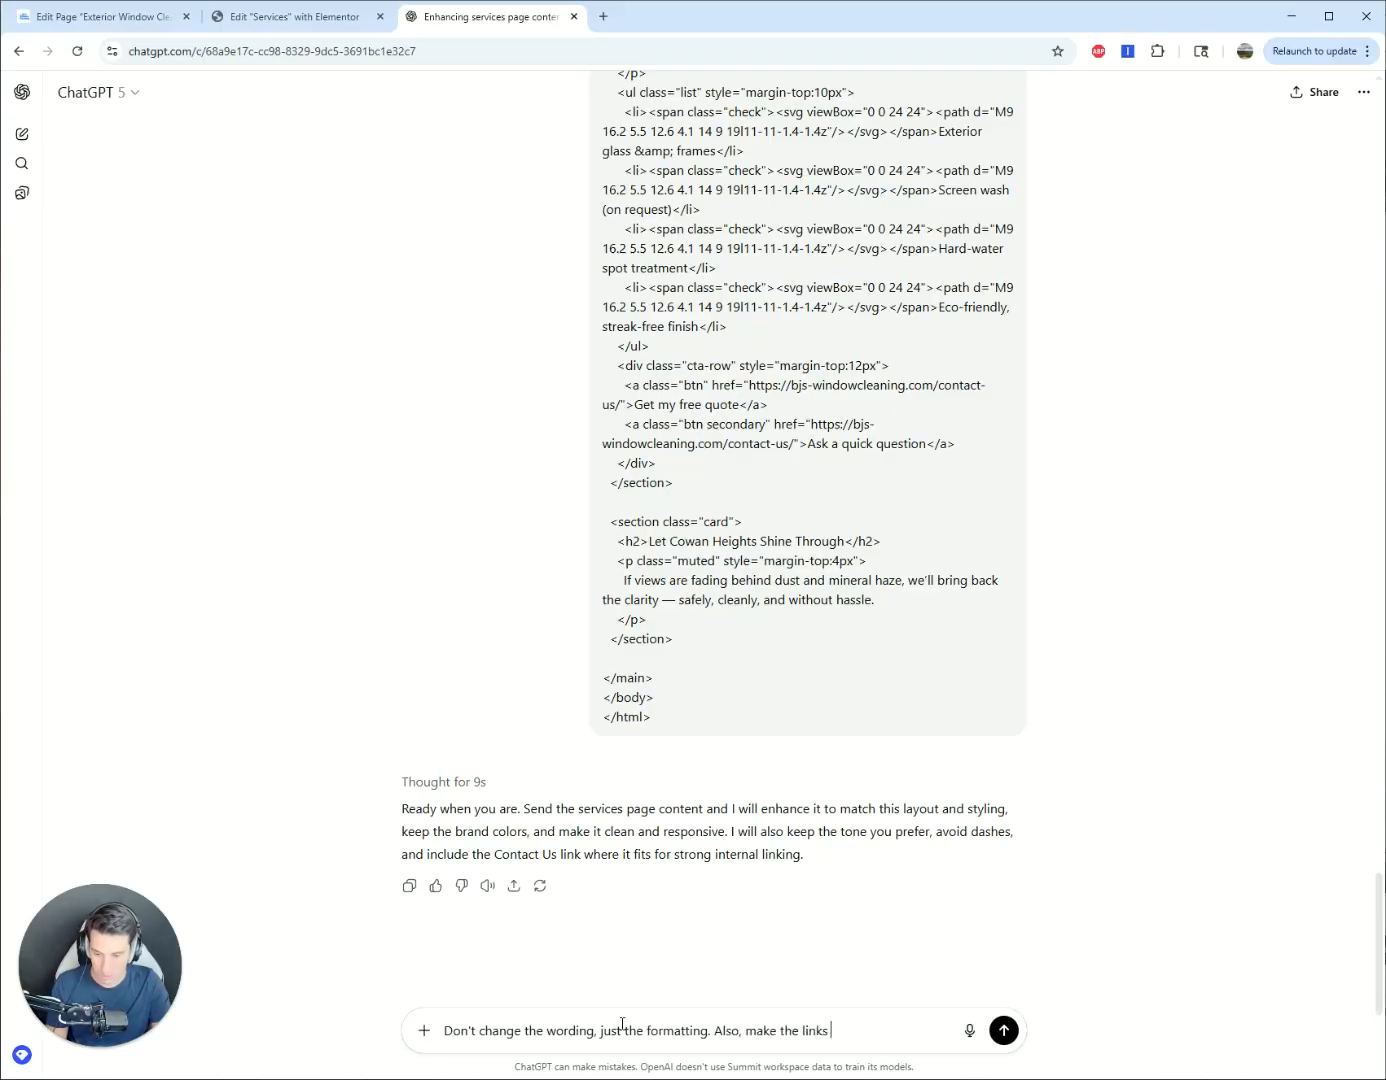
pyautogui.write('more visble. You can resturu')
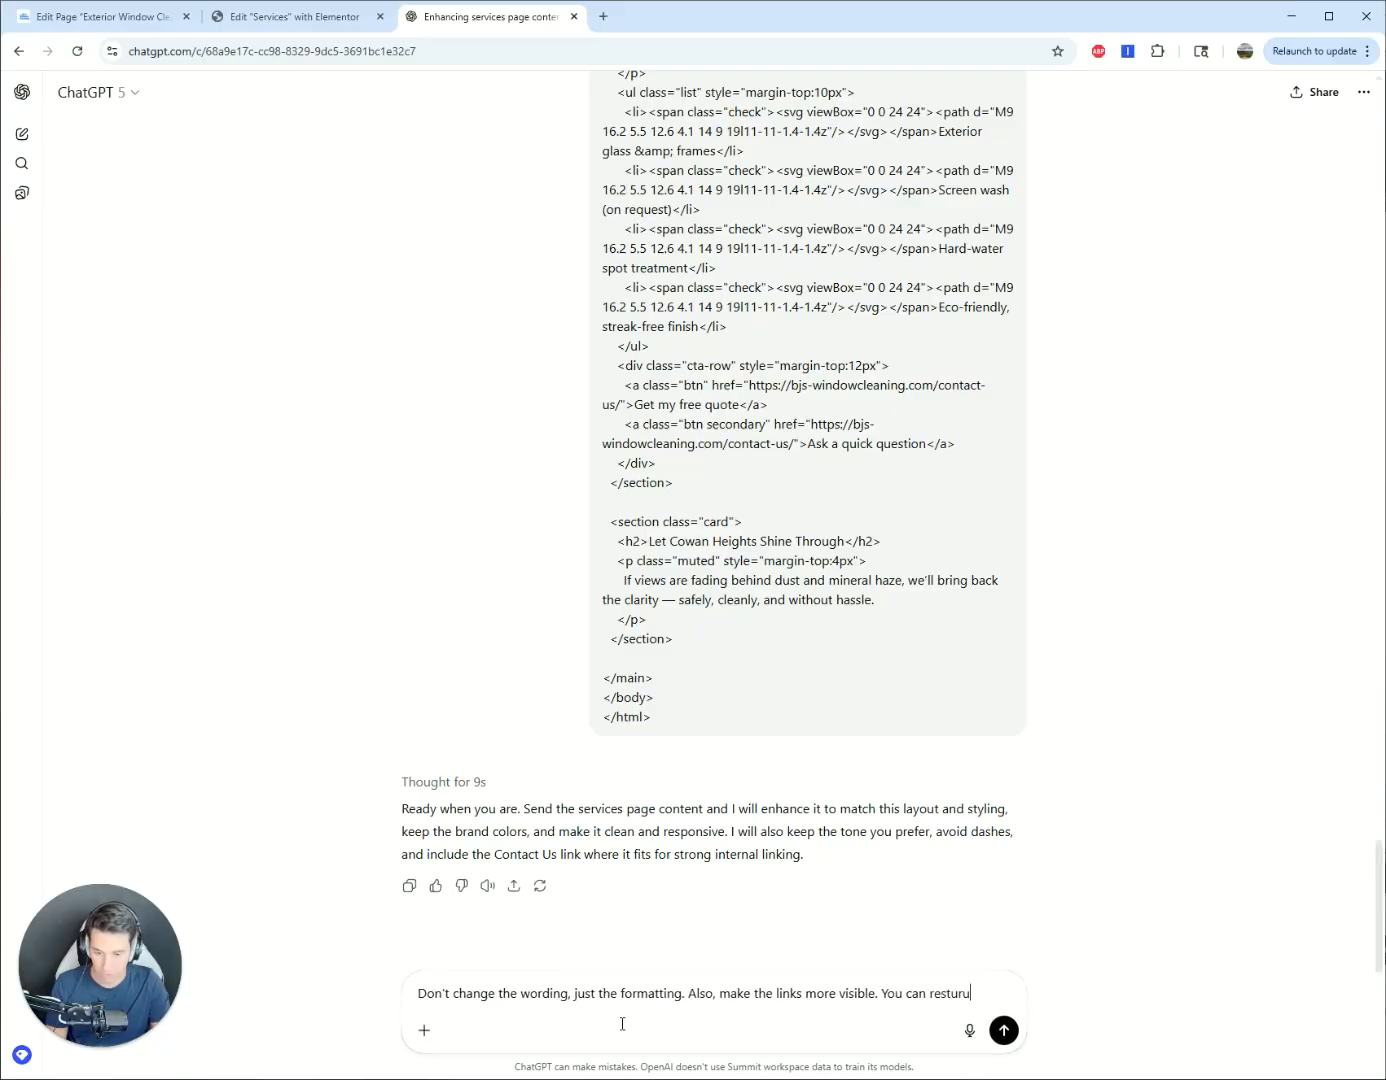
pyautogui.press('BackSpace')
pyautogui.press('BackSpace')
pyautogui.press('BackSpace')
pyautogui.write('ructure the cont')
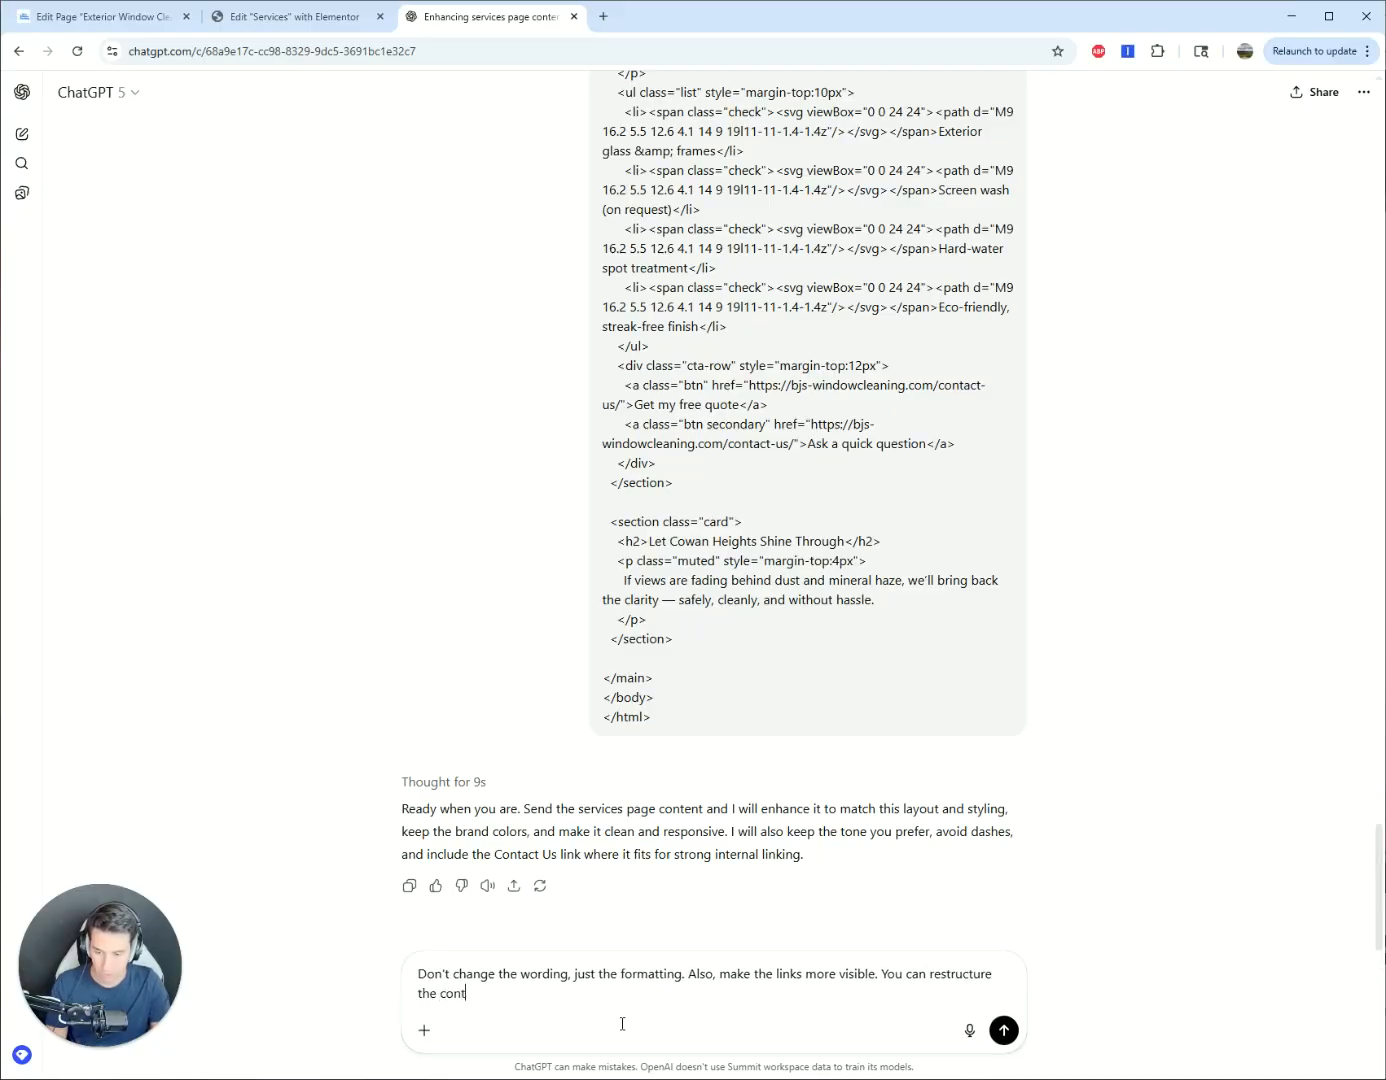
# - Finish the reply with "content to include buttons for the links that are currently just internal links.", paste the collected services content, and send it
pyautogui.write('ent to include button')
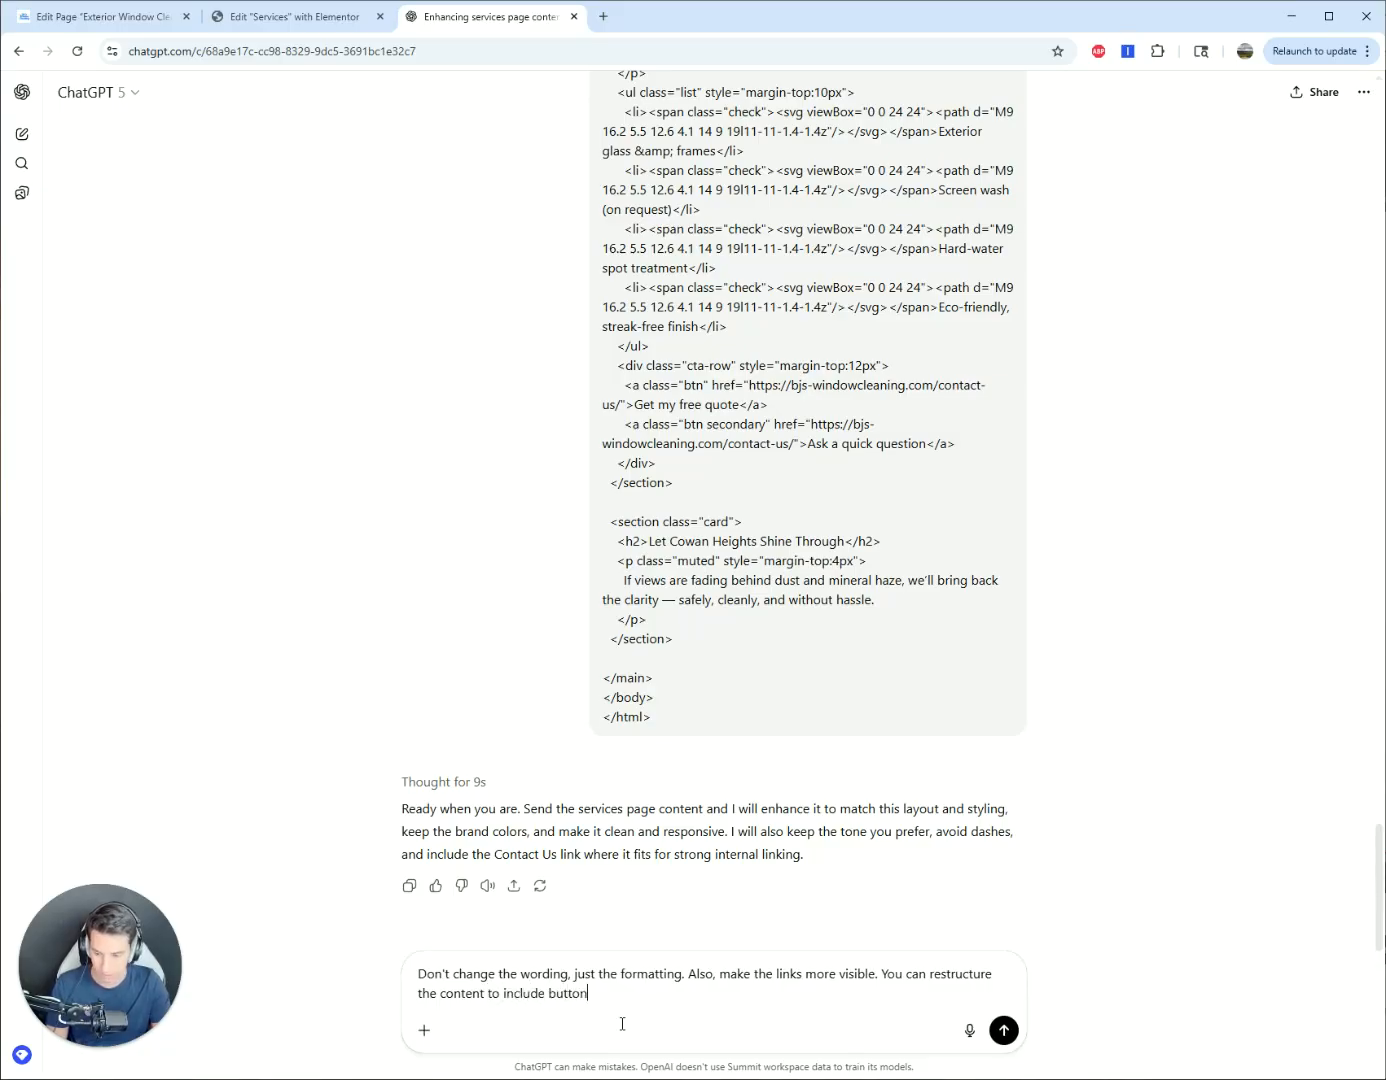
pyautogui.write('s for the')
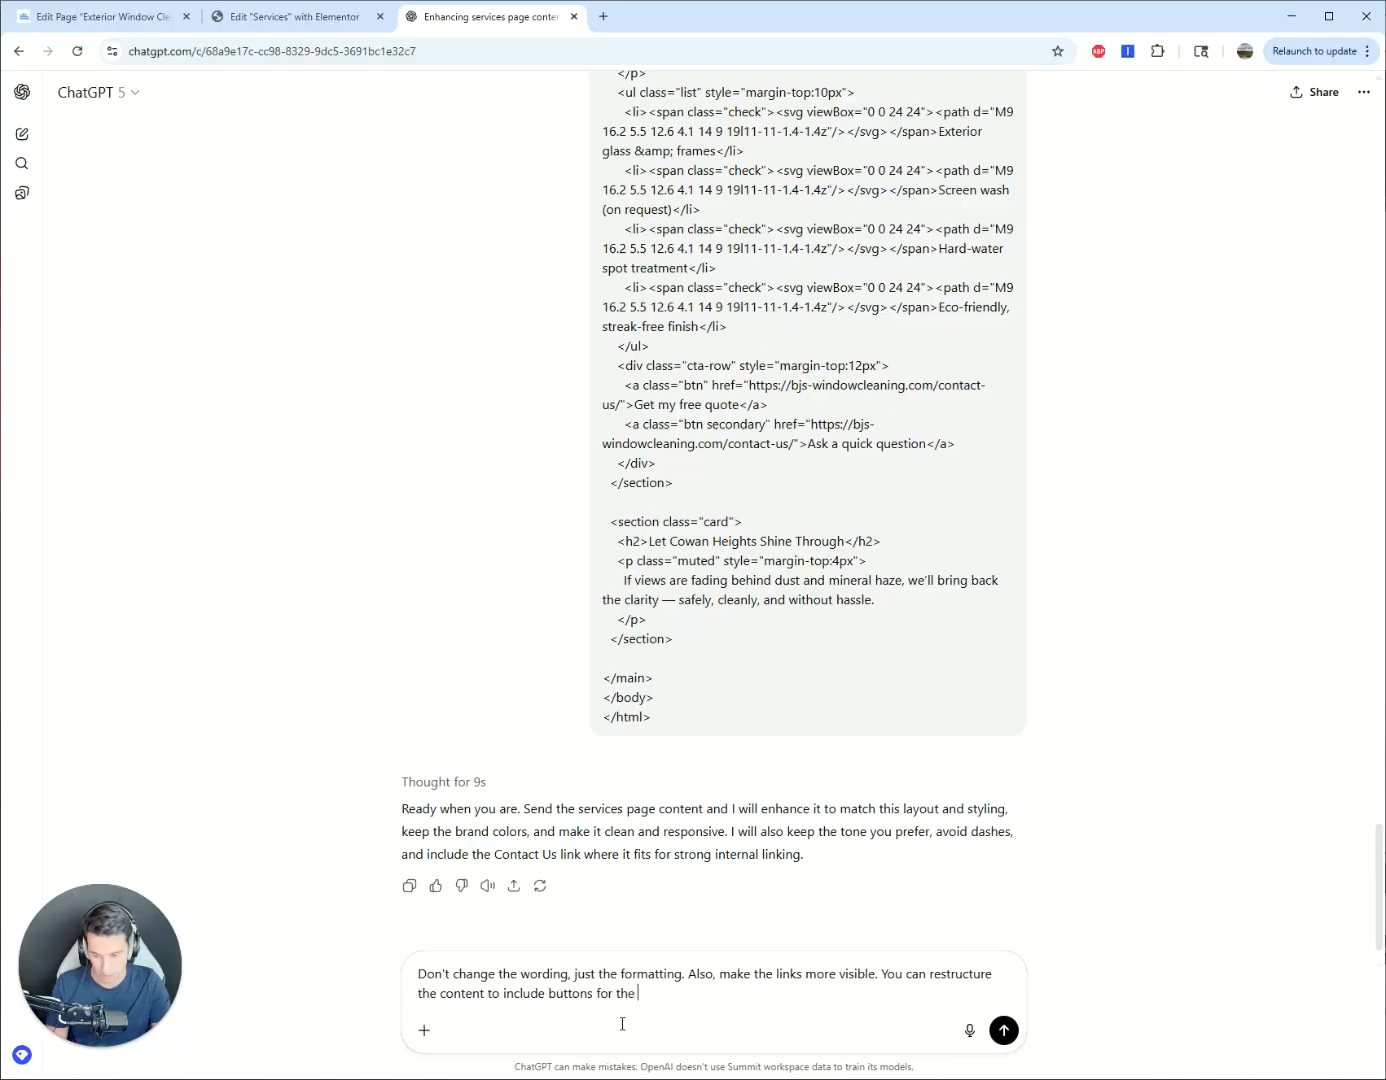
pyautogui.write(' links that are currently just internal links.L')
pyautogui.press('Return')
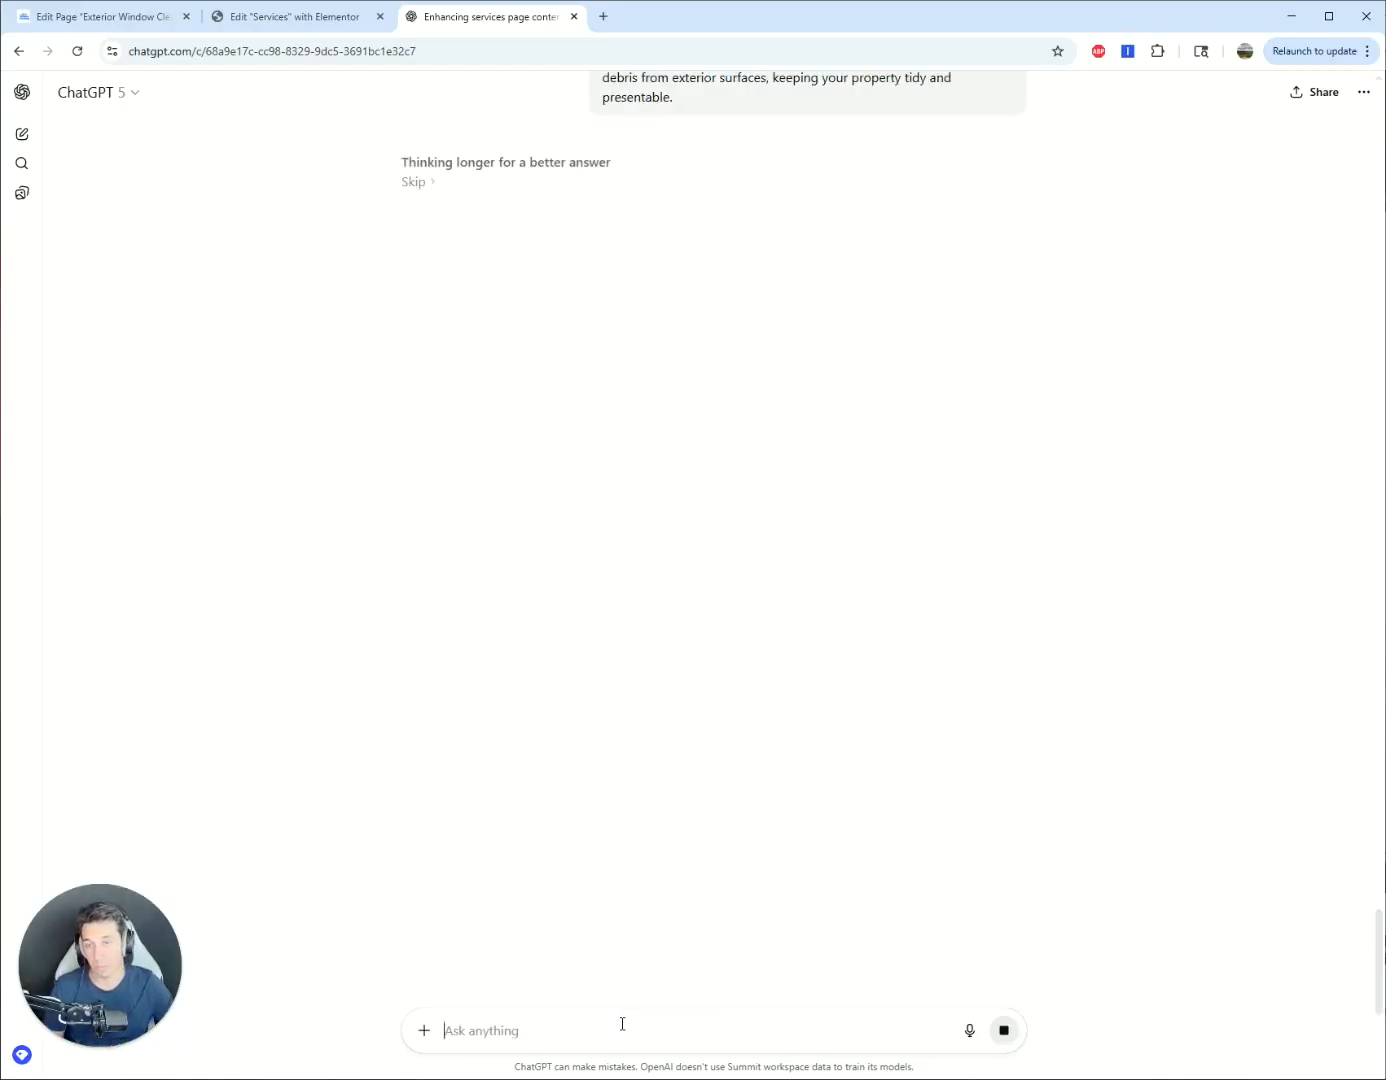
# - Open the HTML Online Viewer site in a new browser tab
pyautogui.click(603, 16)
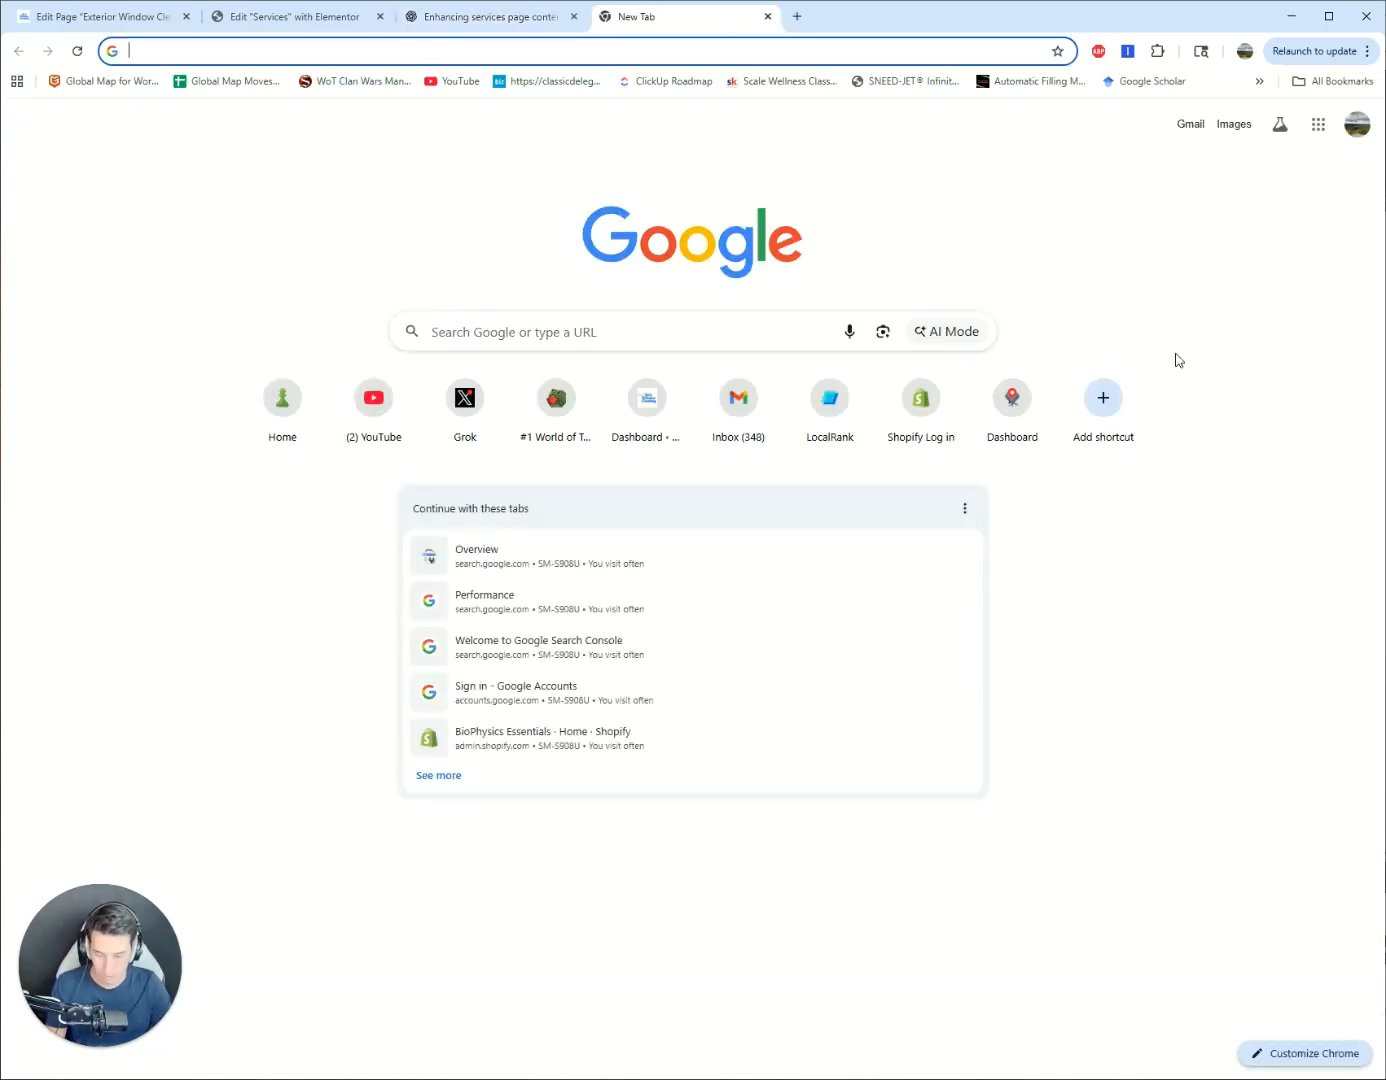
pyautogui.write('html')
pyautogui.press('Return')
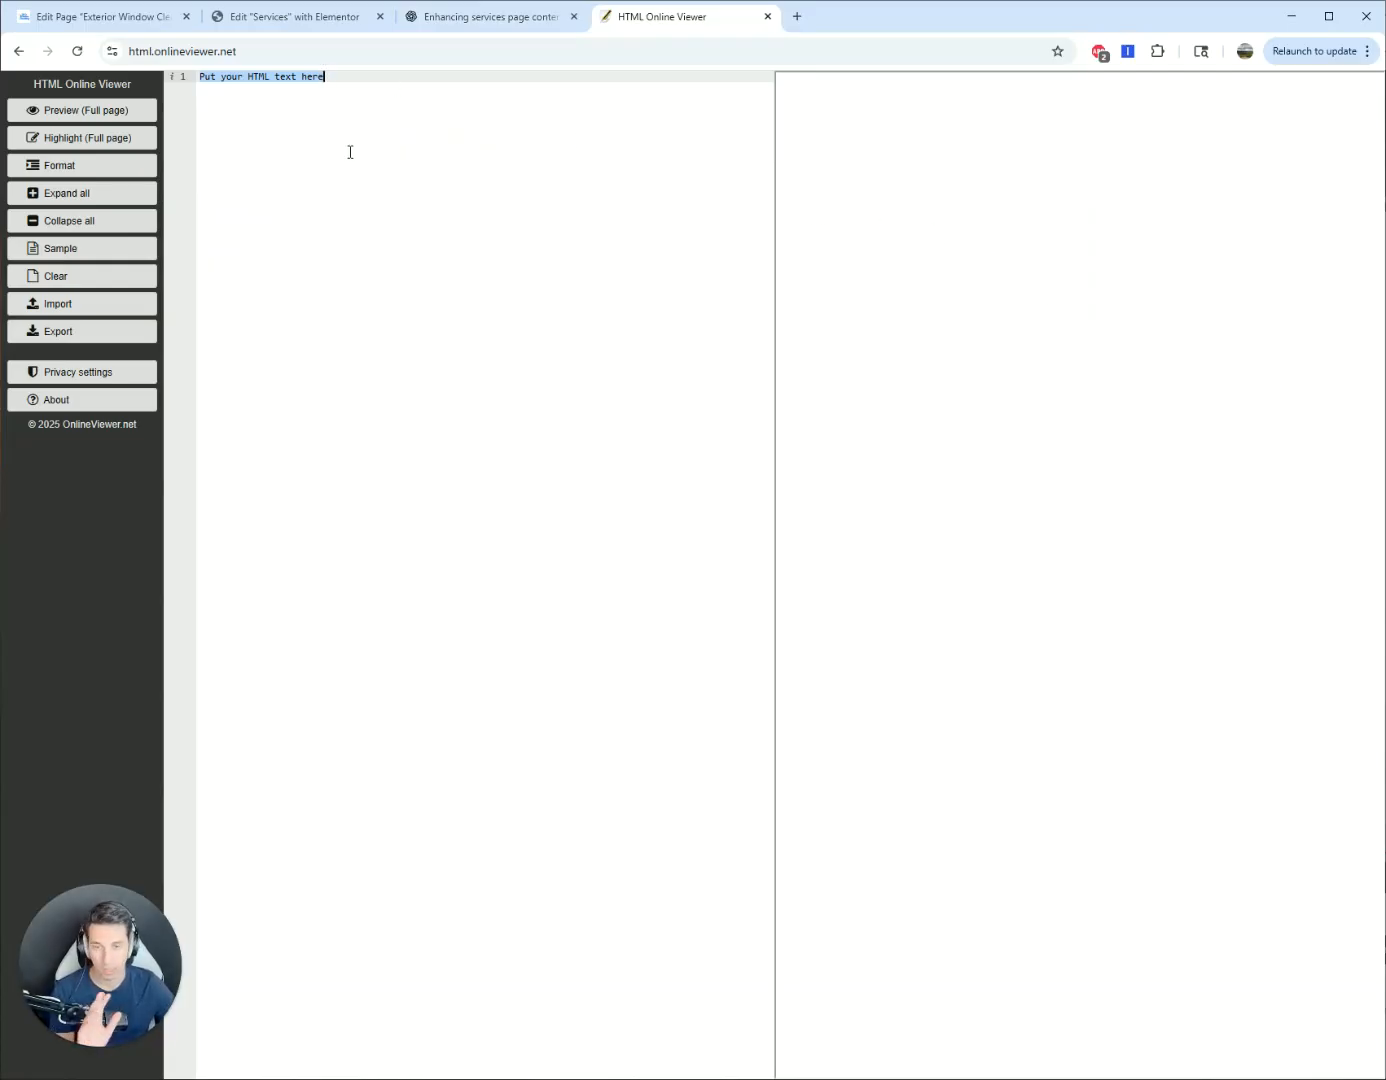
# - Return to ChatGPT and review the generated HTML for the services section
pyautogui.click(455, 18)
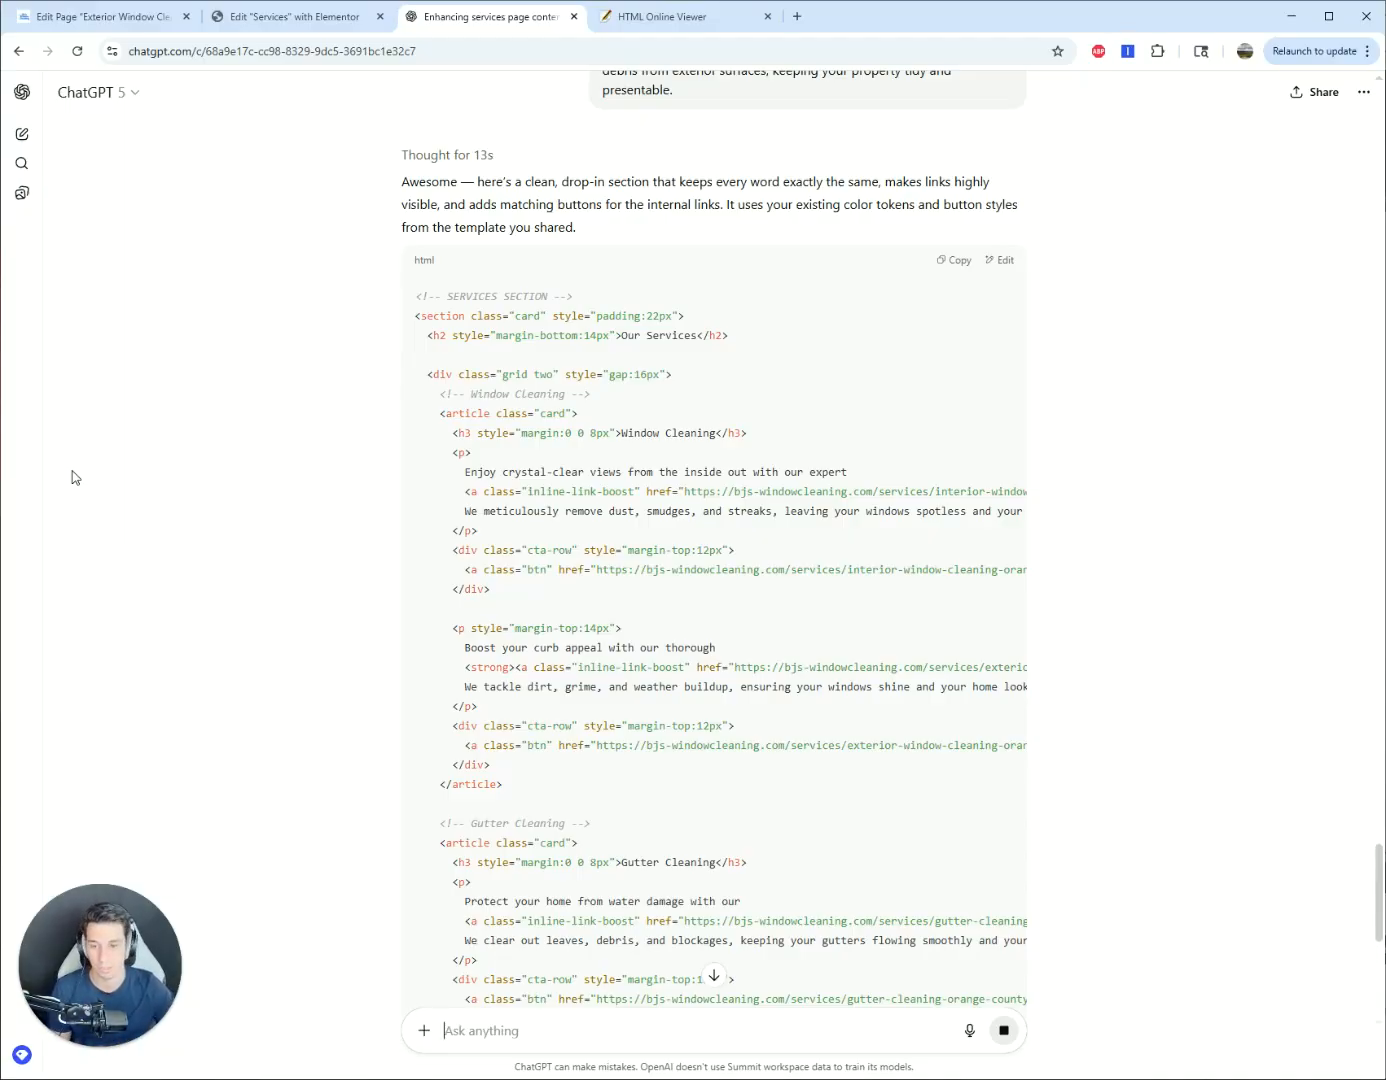
pyautogui.scroll(-8, 411, 495)
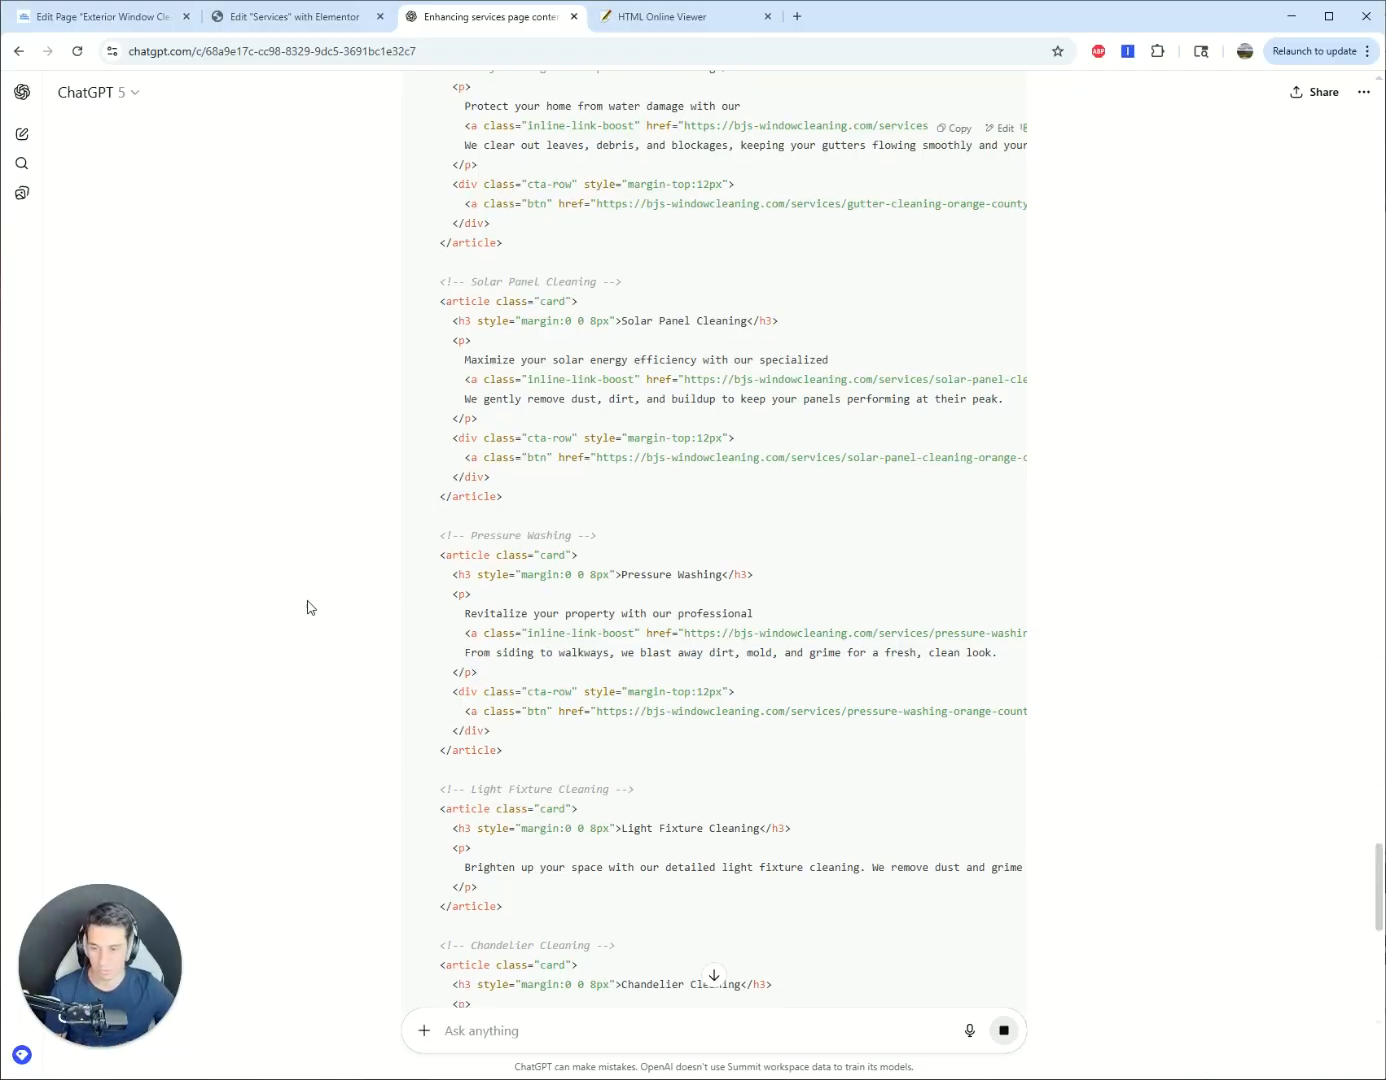
pyautogui.scroll(-9, 310, 588)
pyautogui.scroll(-2, 310, 590)
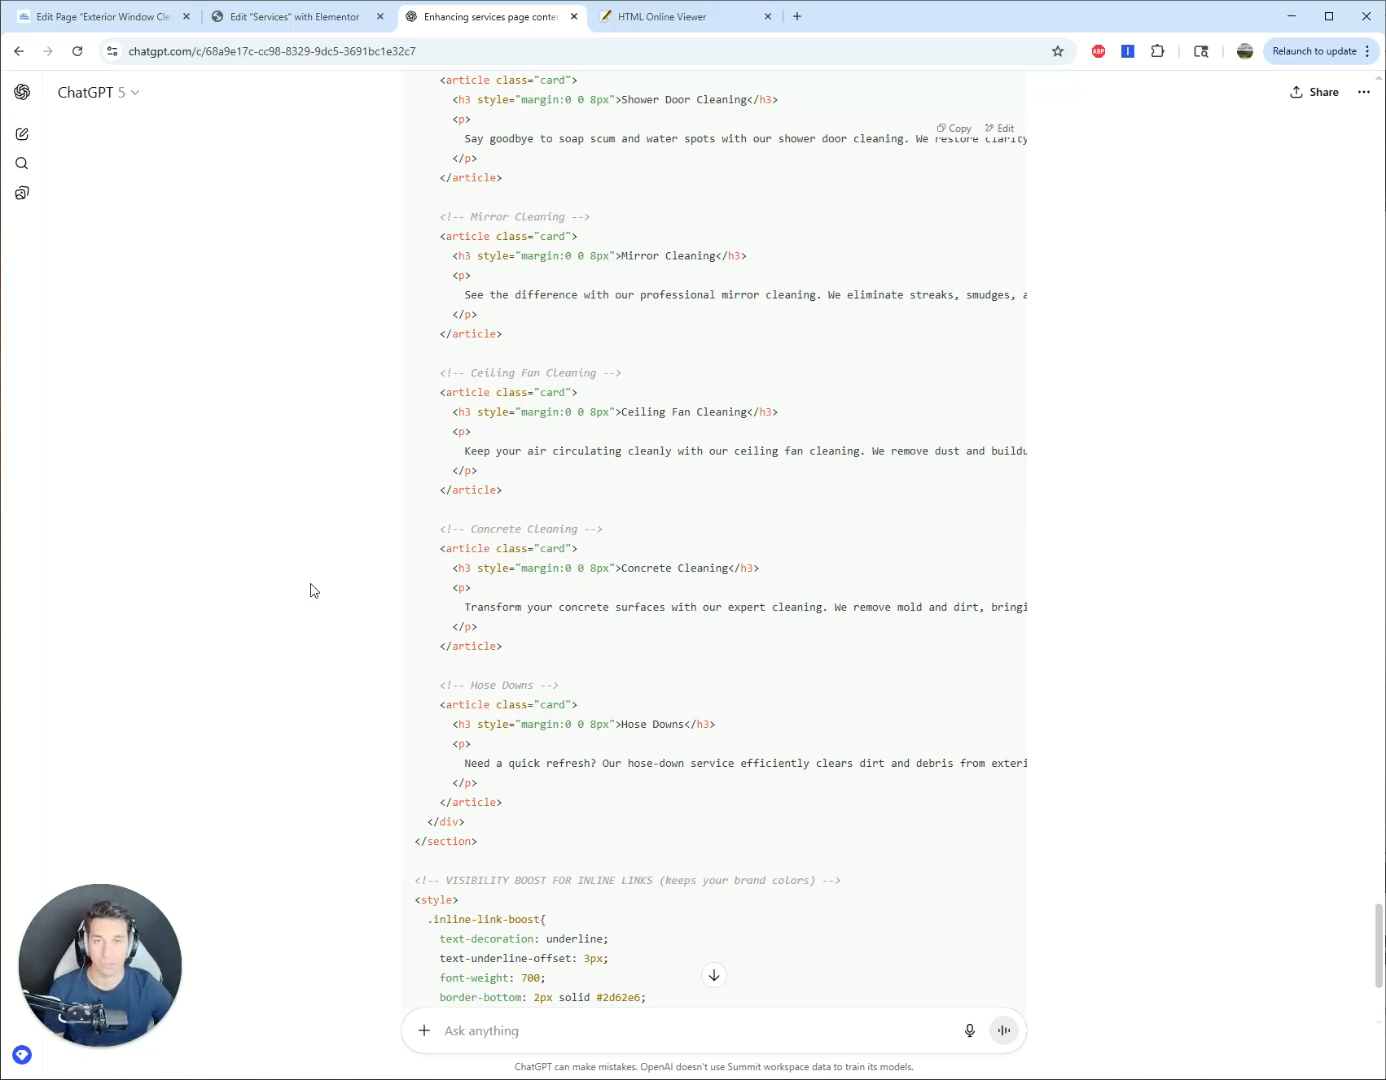
# - Copy the generated services section HTML from ChatGPT, paste it over the placeholder text in HTML Online Viewer, and check the preview
pyautogui.scroll(-3, 305, 570)
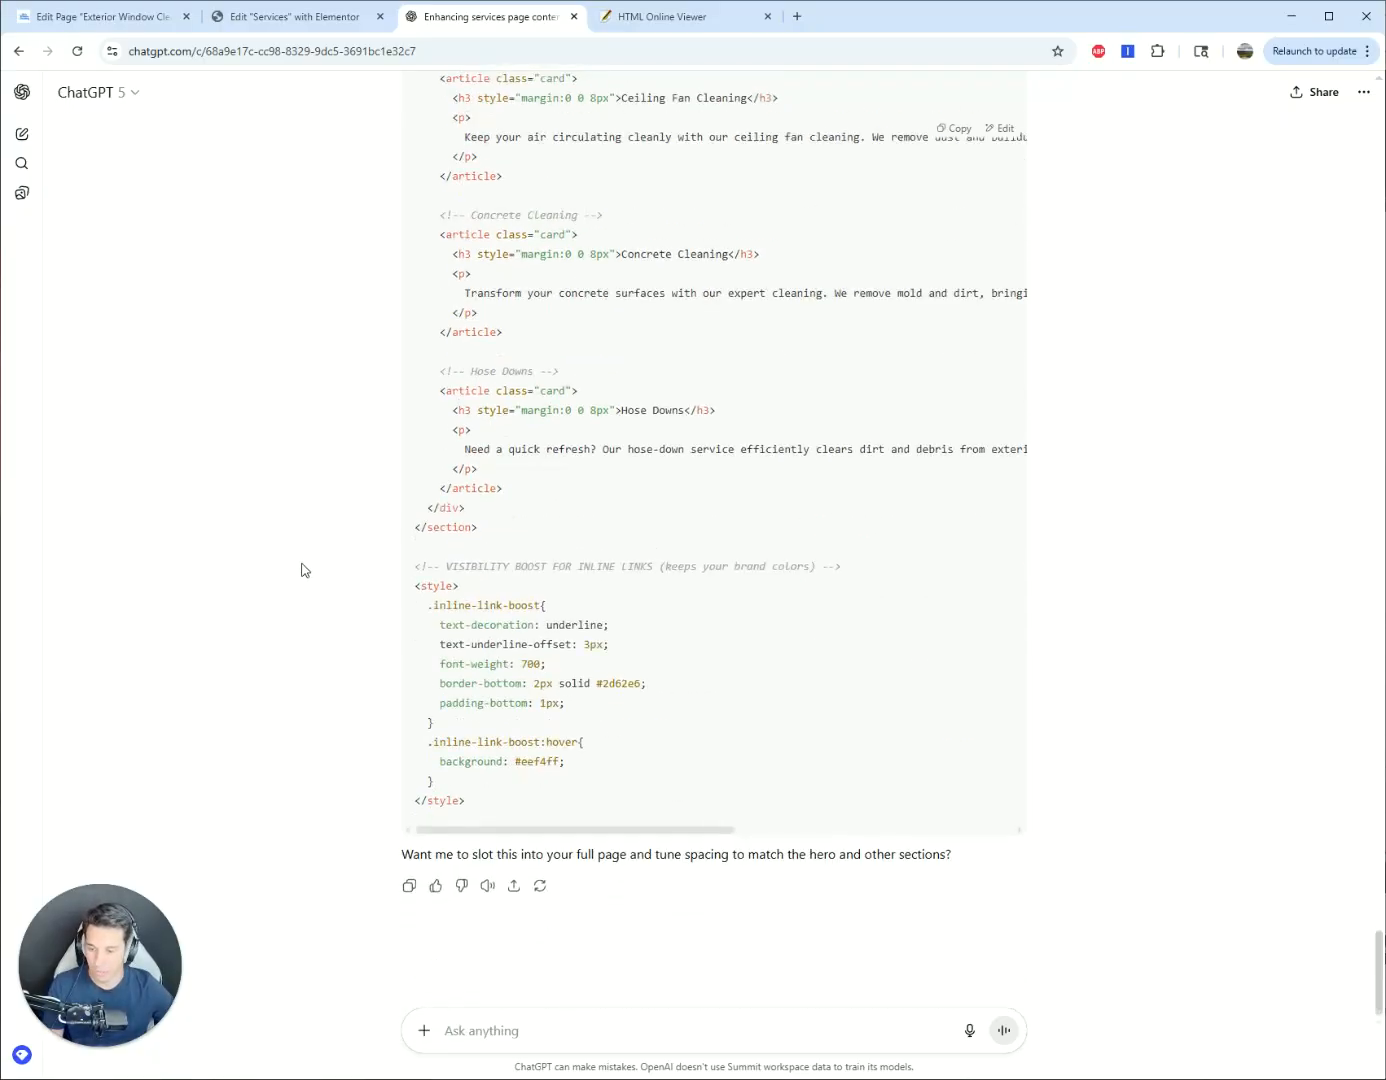
pyautogui.scroll(3, 1089, 548)
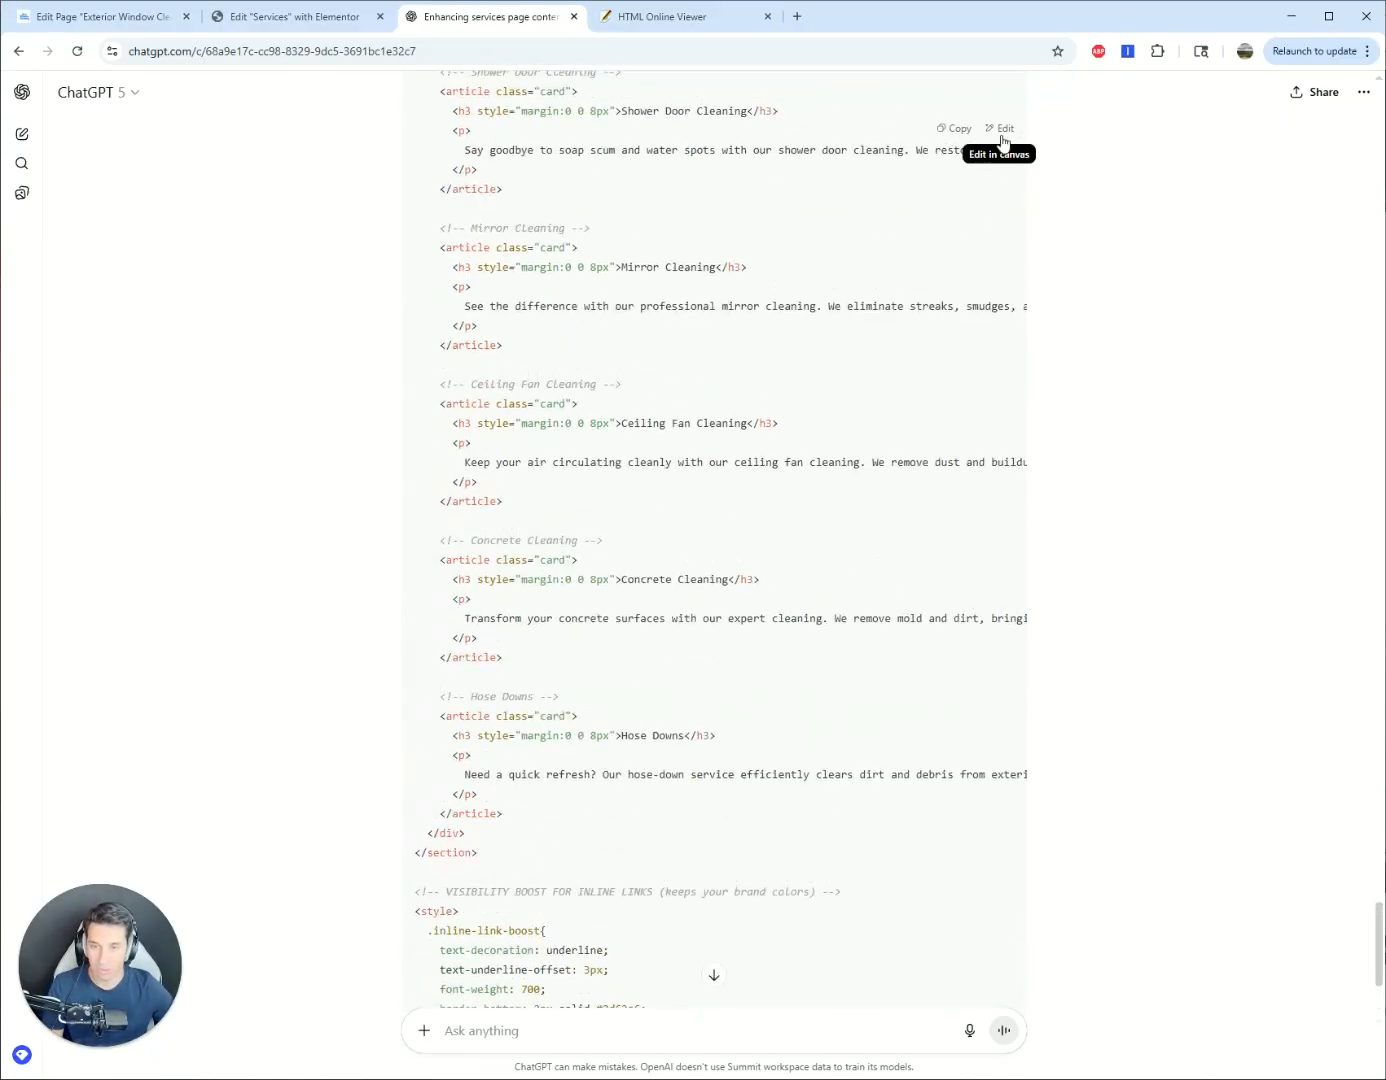
pyautogui.click(953, 129)
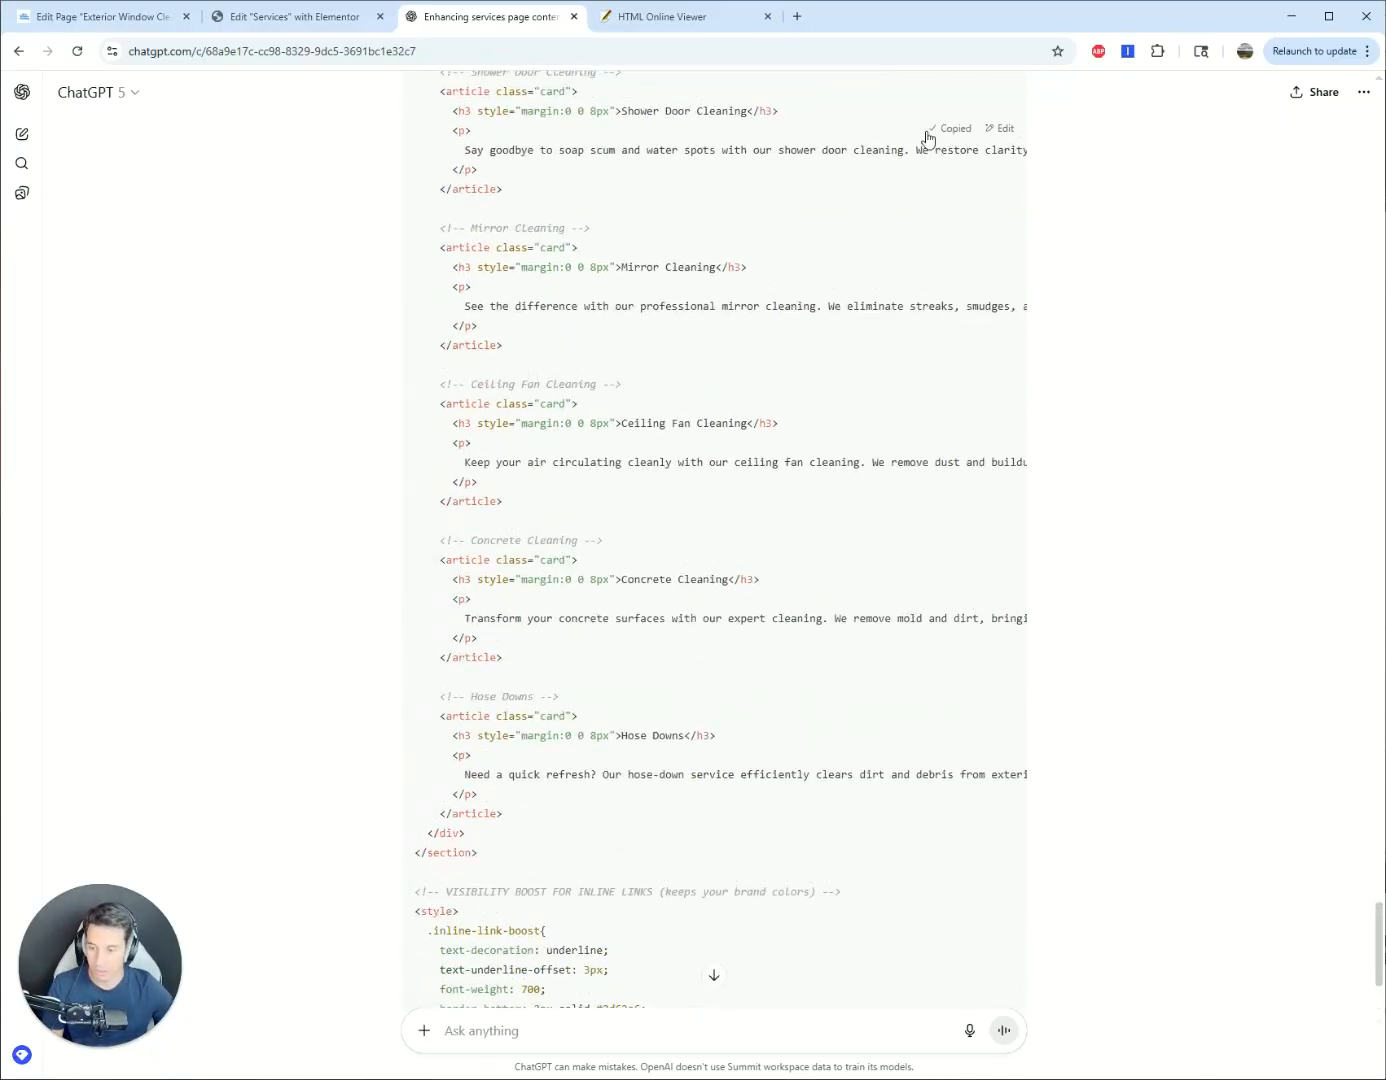
pyautogui.click(678, 22)
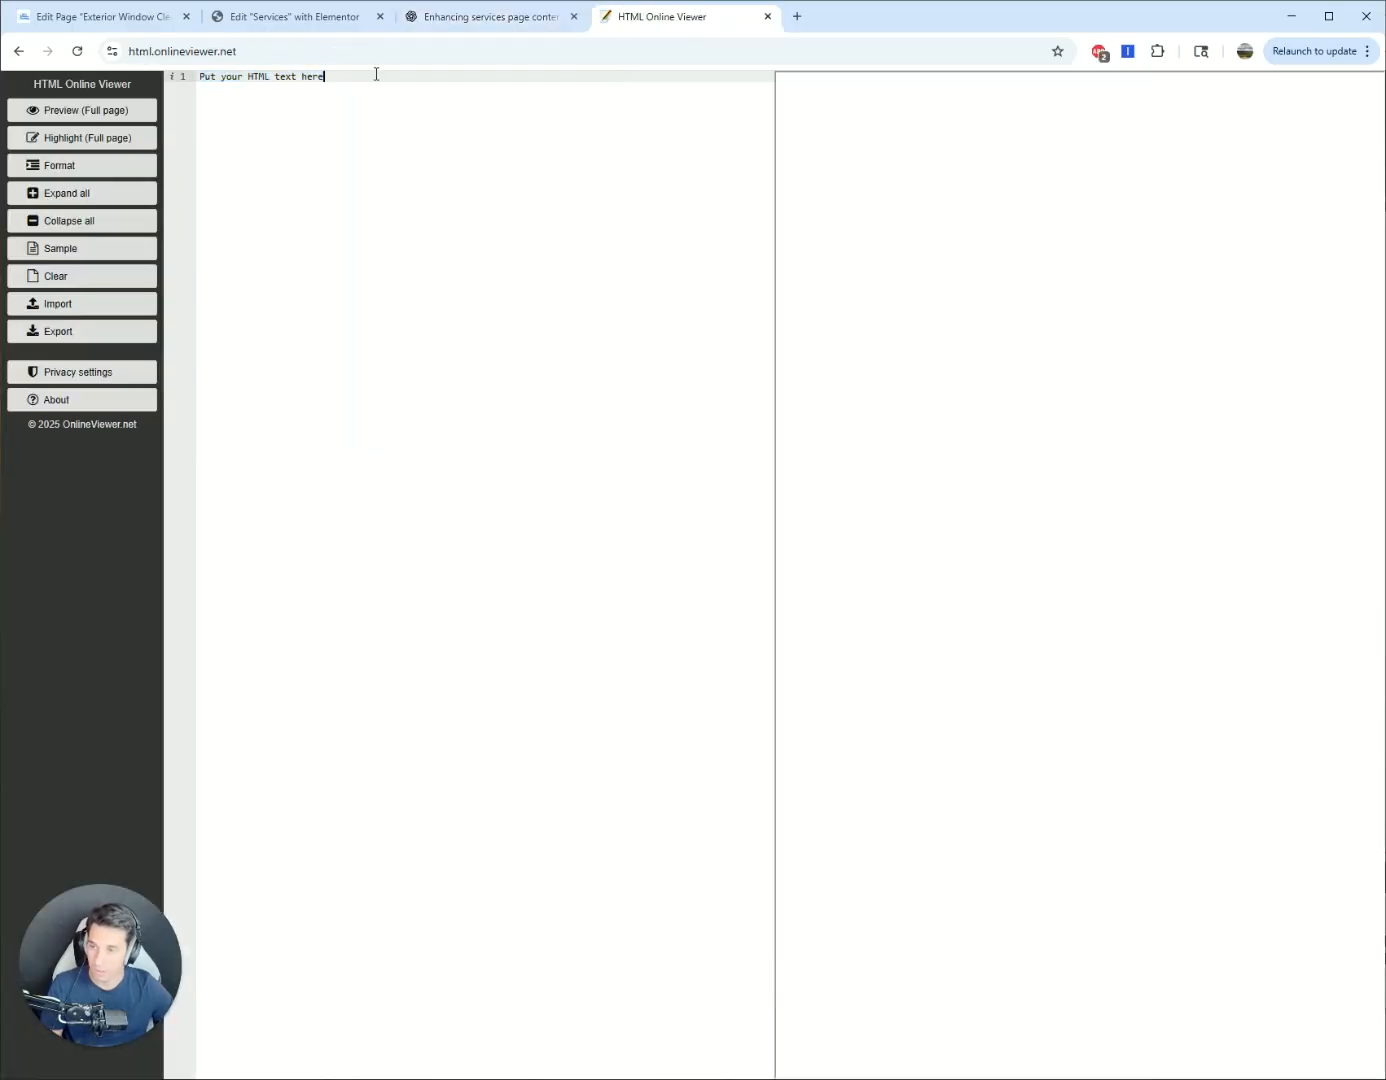
pyautogui.hotkey('ctrl', 'a')
pyautogui.hotkey('ctrl', 'v')
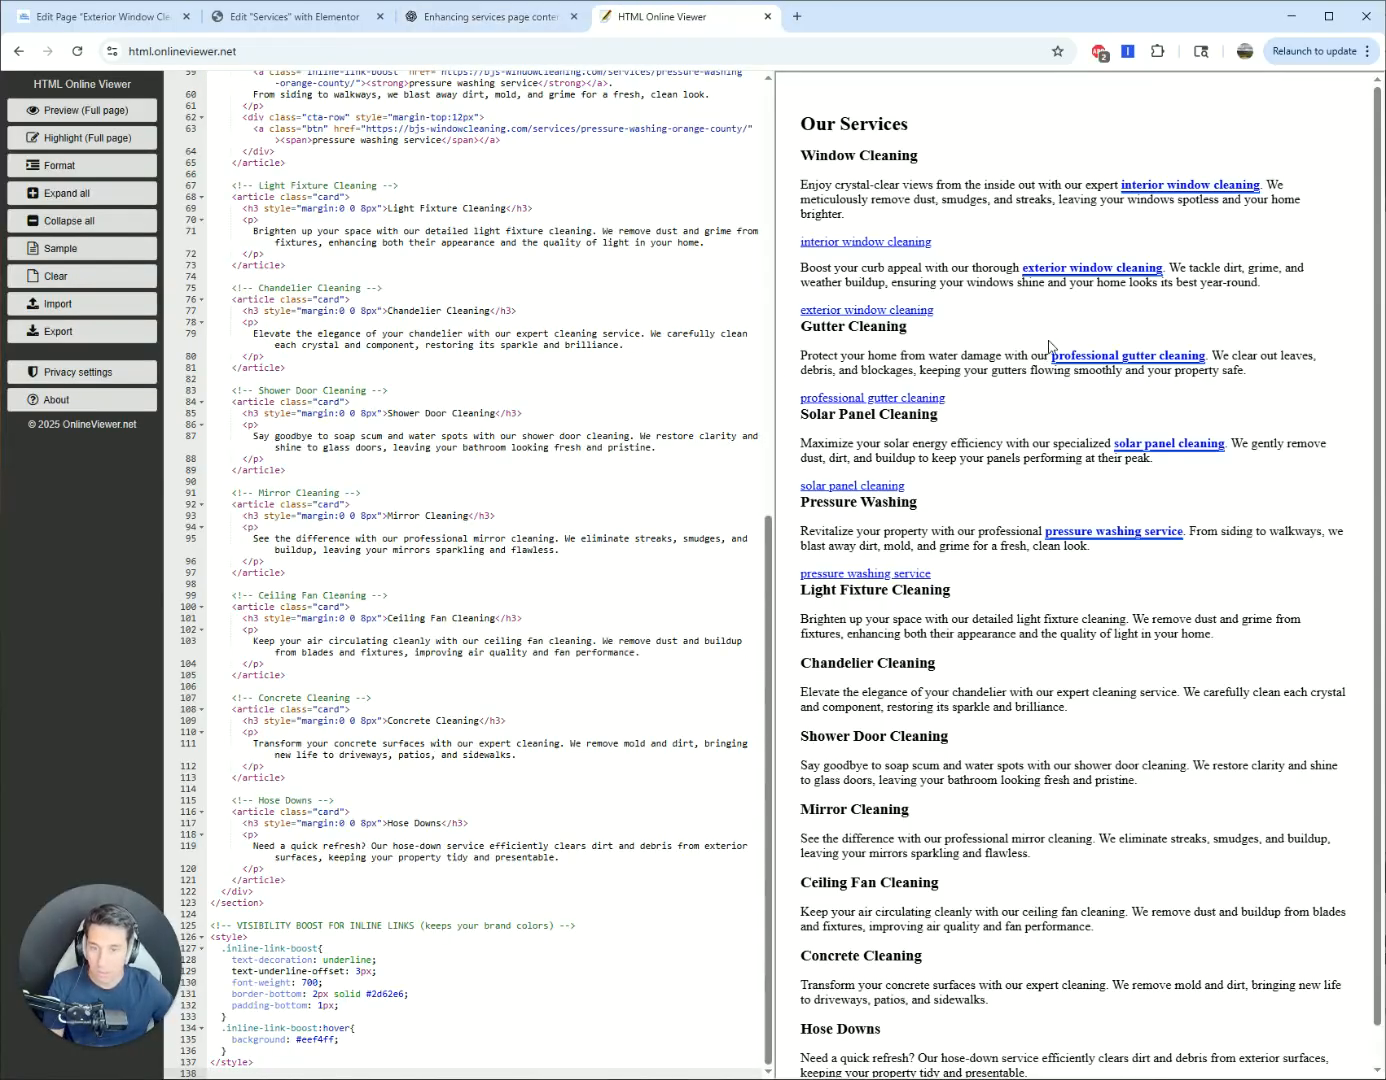
pyautogui.scroll(-1, 1098, 285)
pyautogui.scroll(1, 1060, 399)
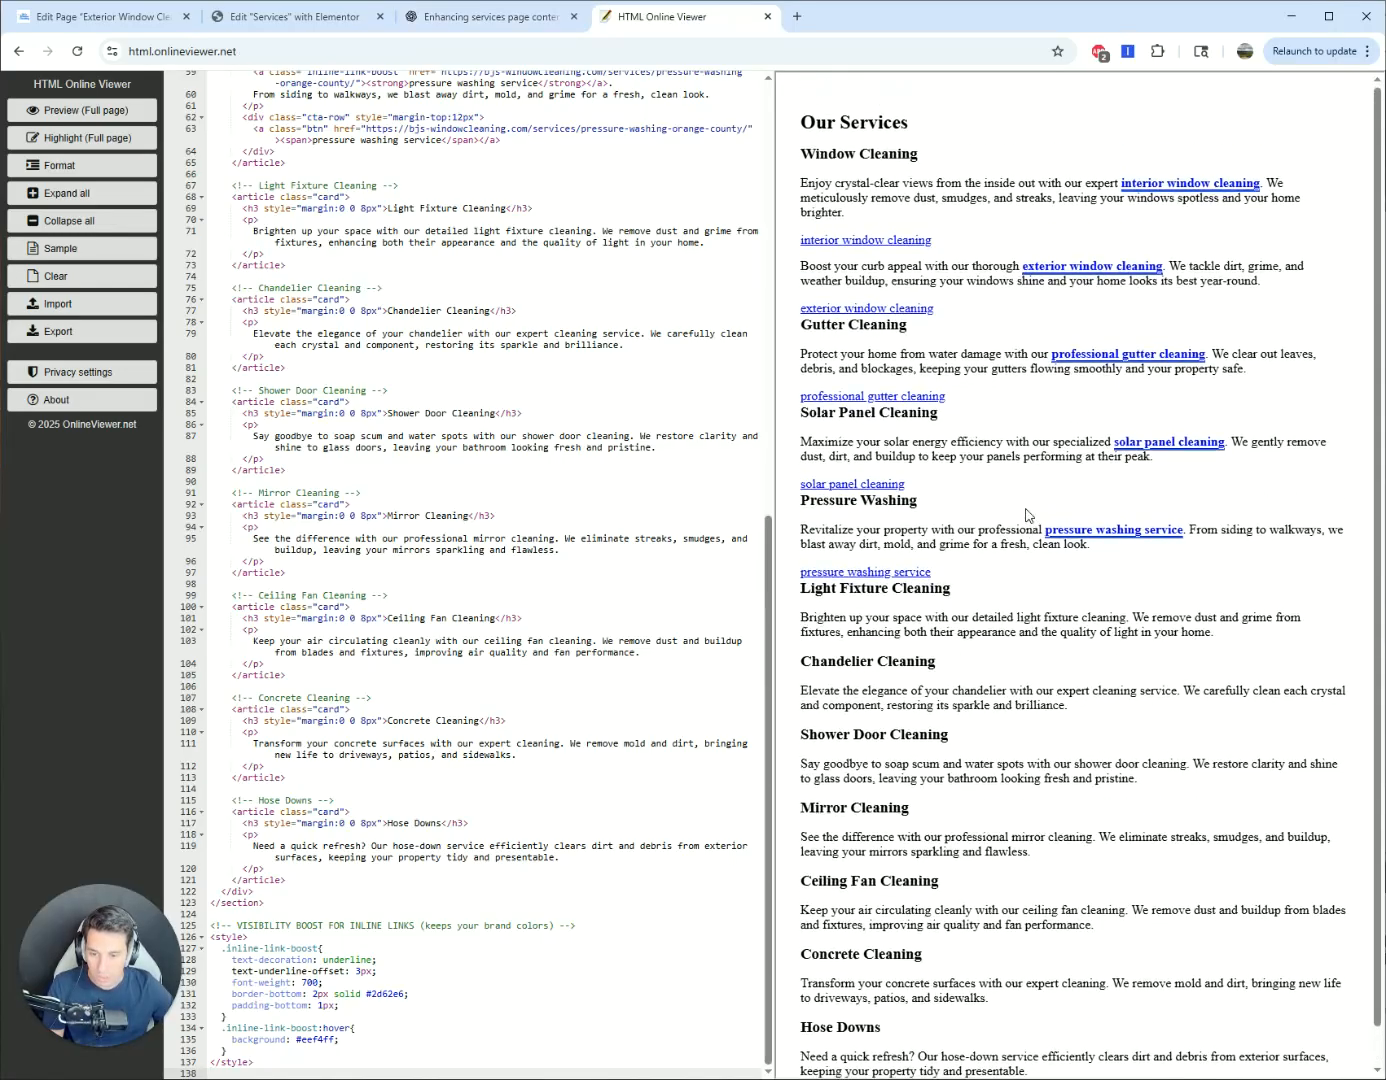
pyautogui.scroll(-1, 1020, 541)
pyautogui.scroll(1, 990, 700)
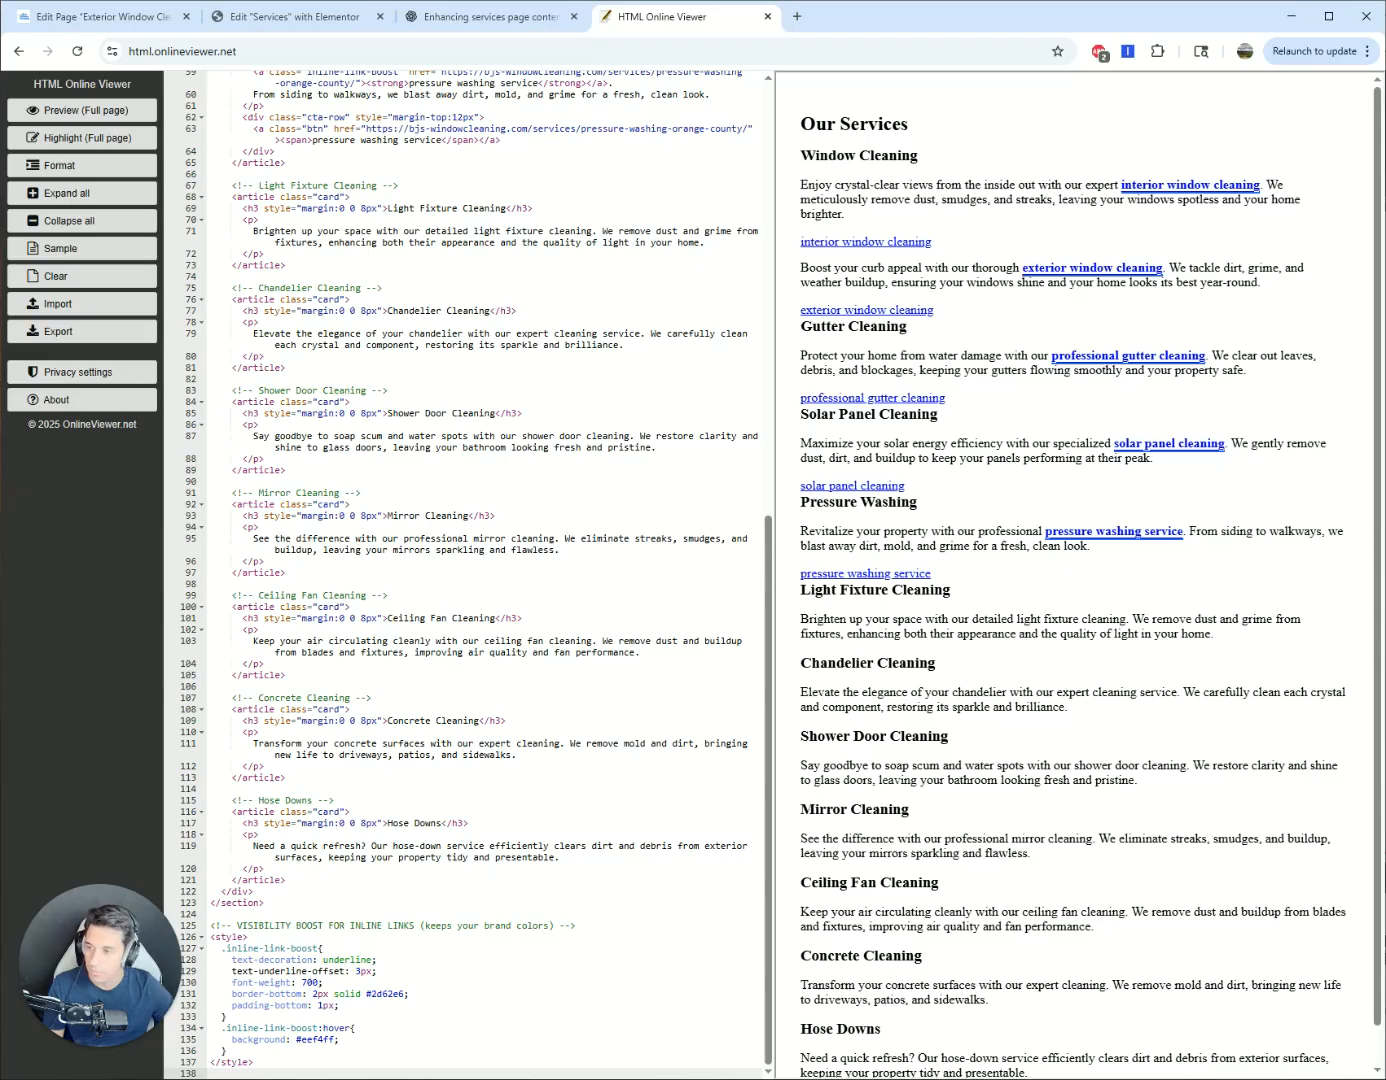
# - Return to ChatGPT and review the beginning of the services section reply
pyautogui.click(485, 16)
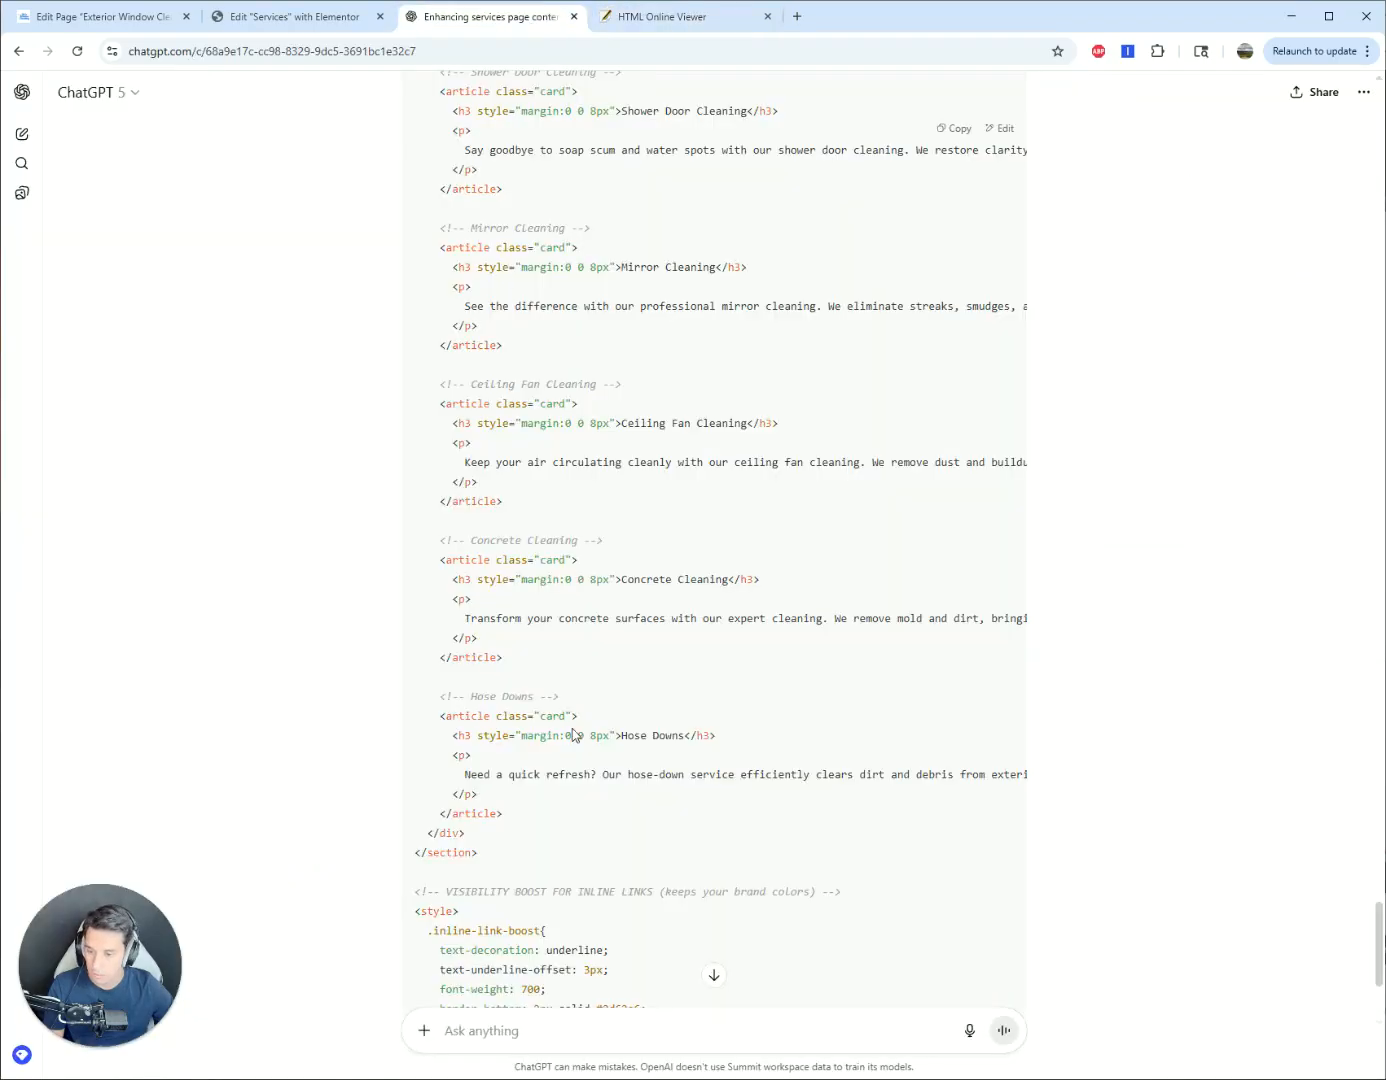
pyautogui.scroll(15, 573, 736)
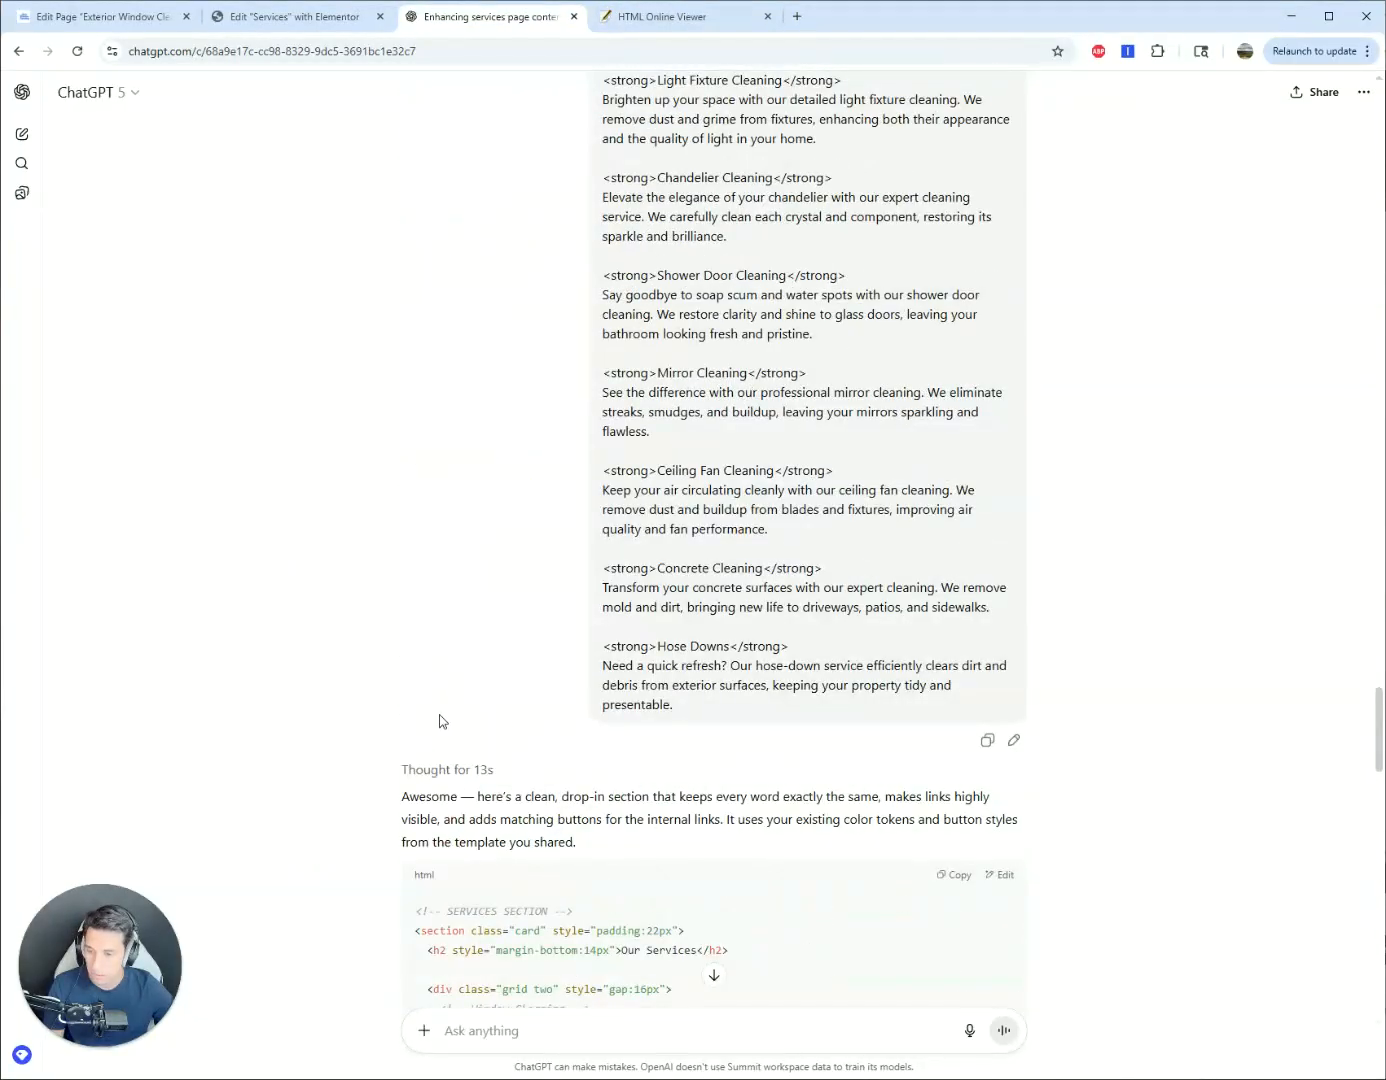
pyautogui.scroll(-3, 439, 721)
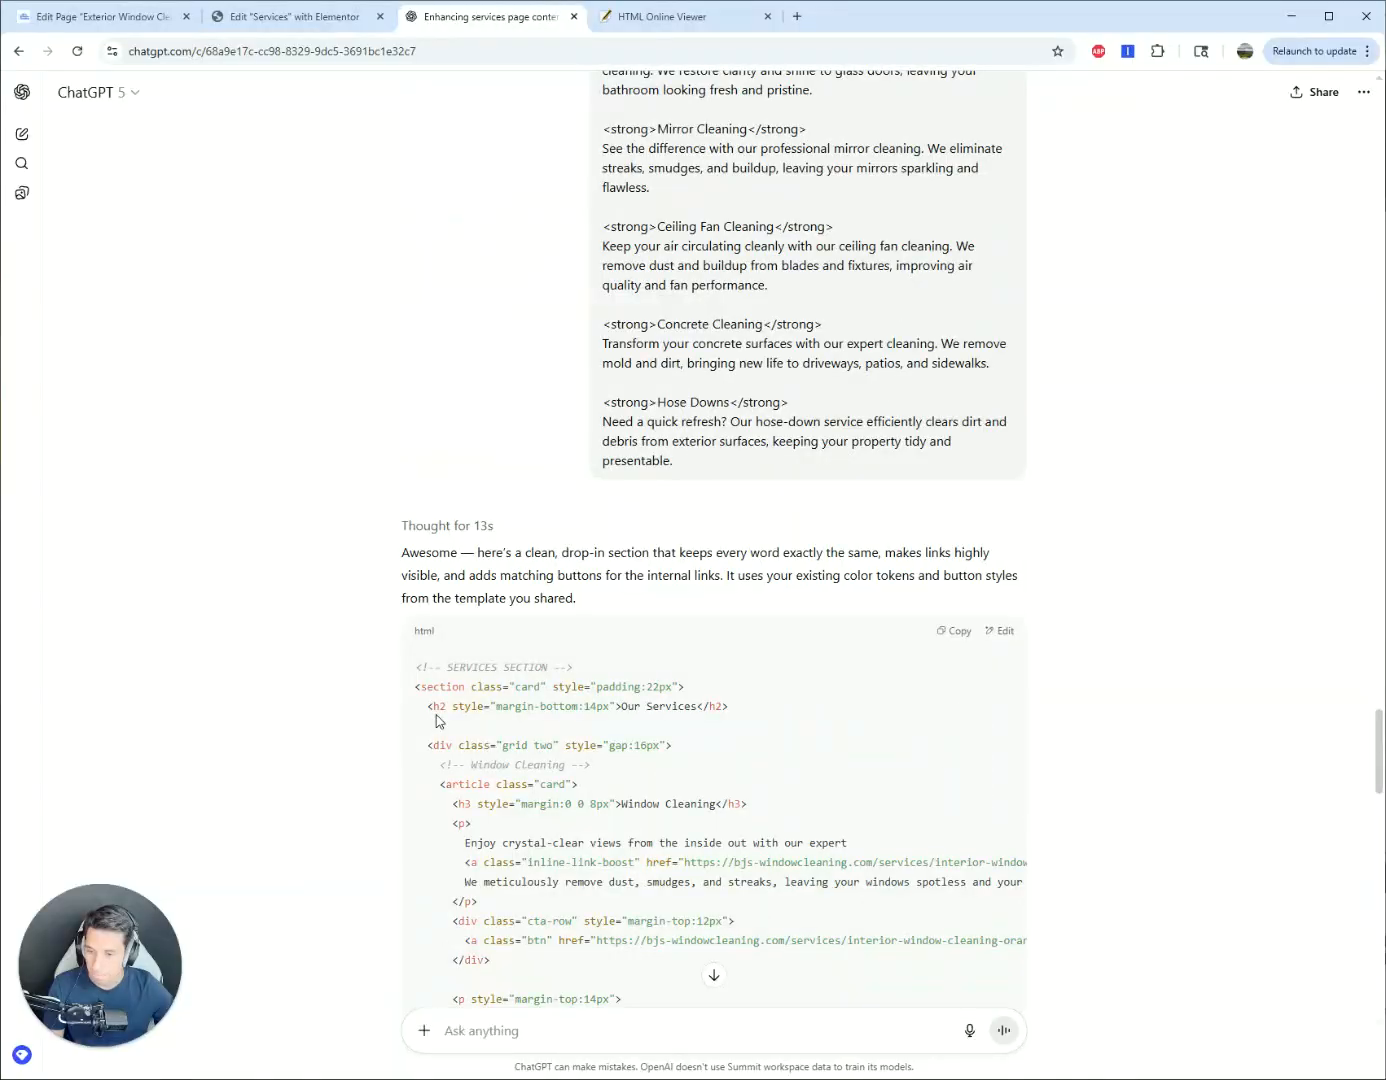
pyautogui.write('retail')
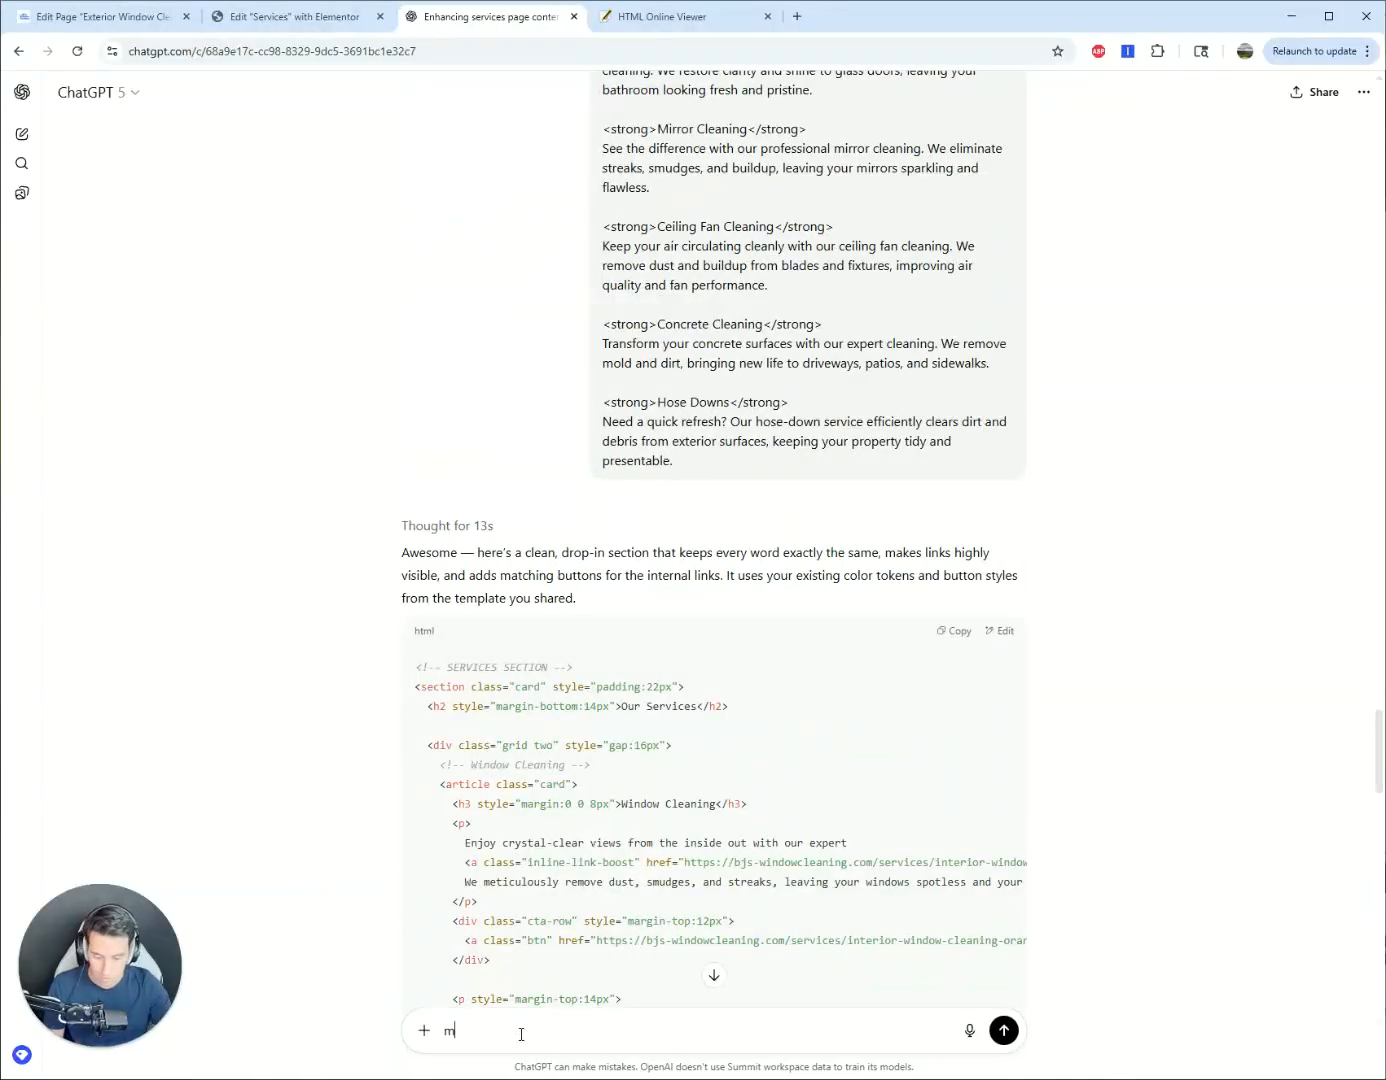
pyautogui.press('BackSpace')
pyautogui.press('BackSpace')
pyautogui.press('BackSpace')
pyautogui.press('BackSpace')
pyautogui.press('BackSpace')
pyautogui.press('BackSpace')
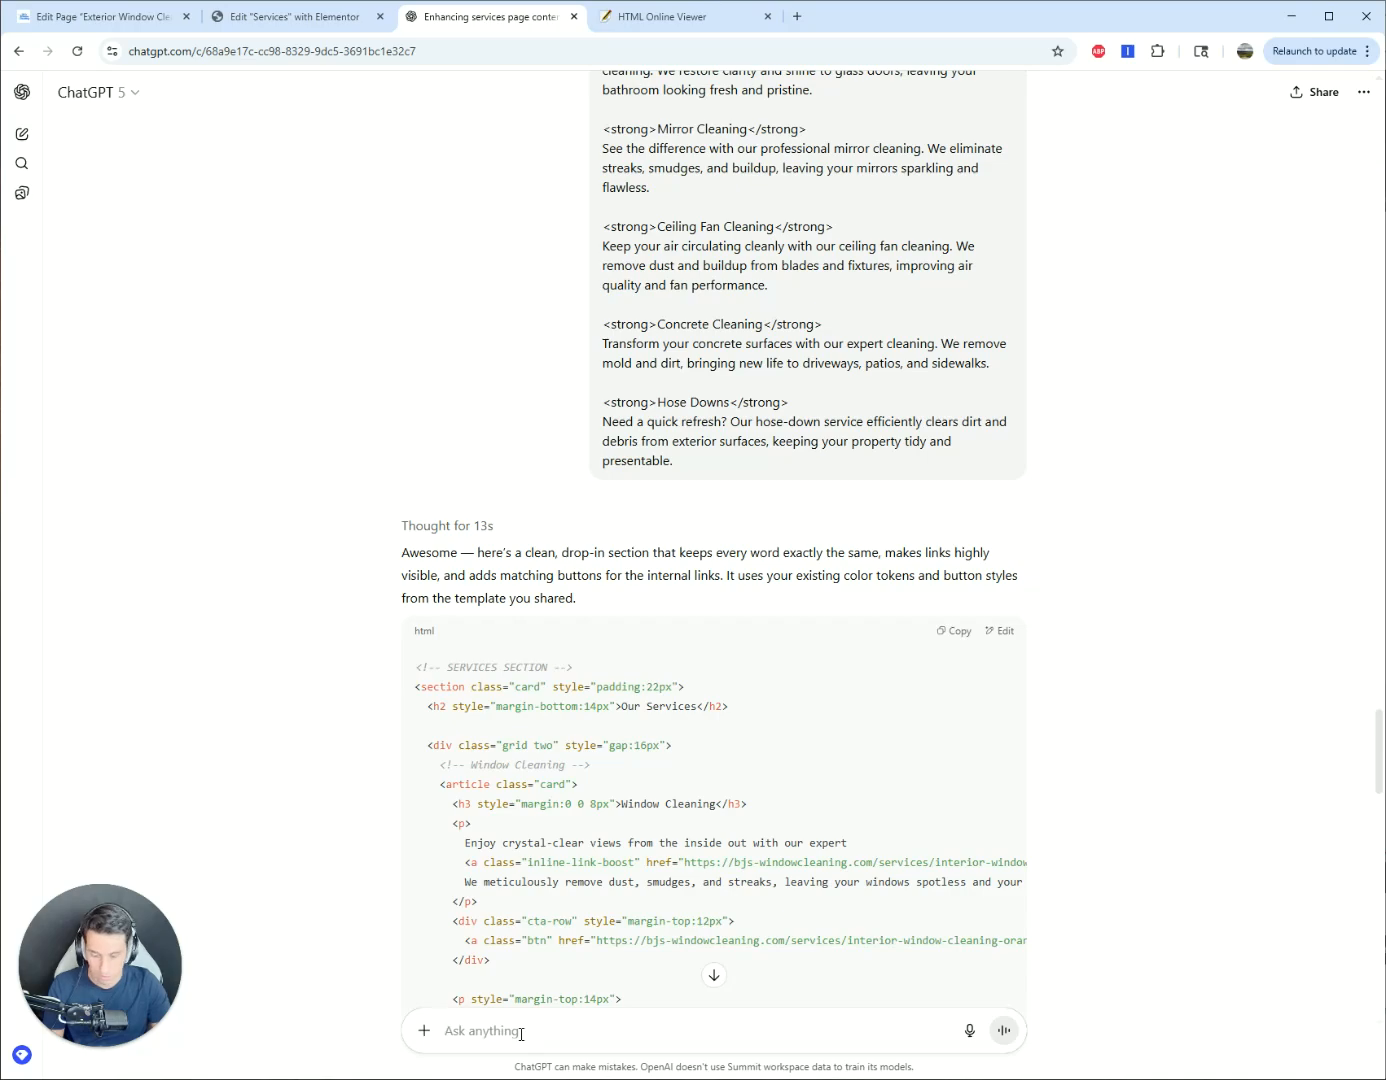
# - Send "that does not look very responsive or modern, it's basically just a text list. Try again based on the template I provided"
pyautogui.write('that does not look very responsi')
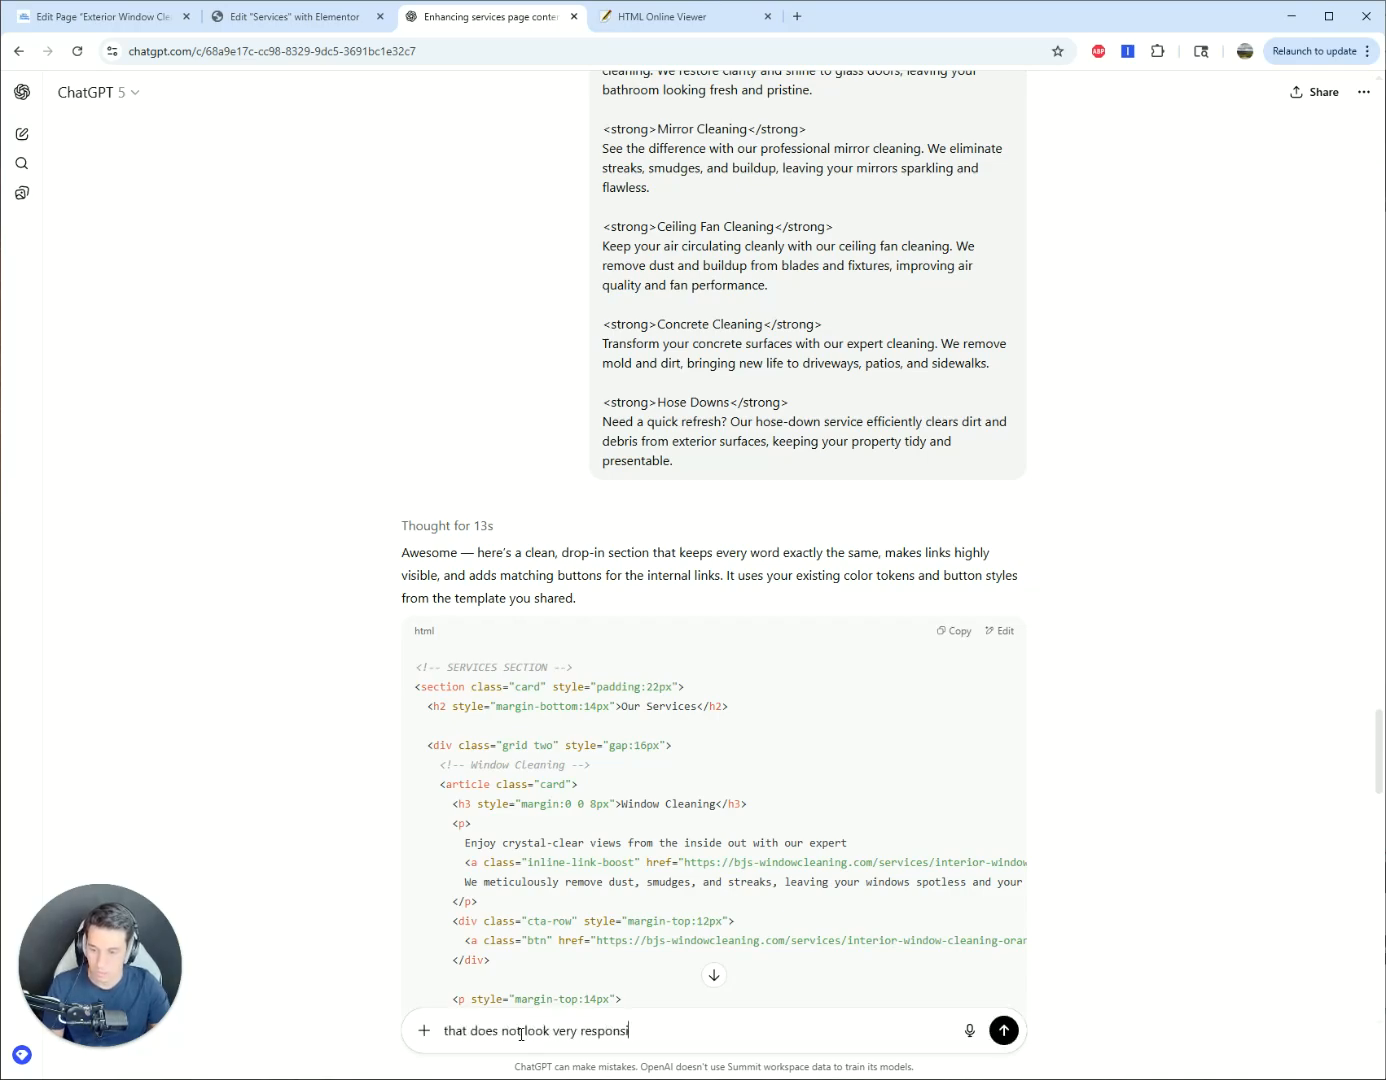
pyautogui.write("ve or modern, it's basically just a ")
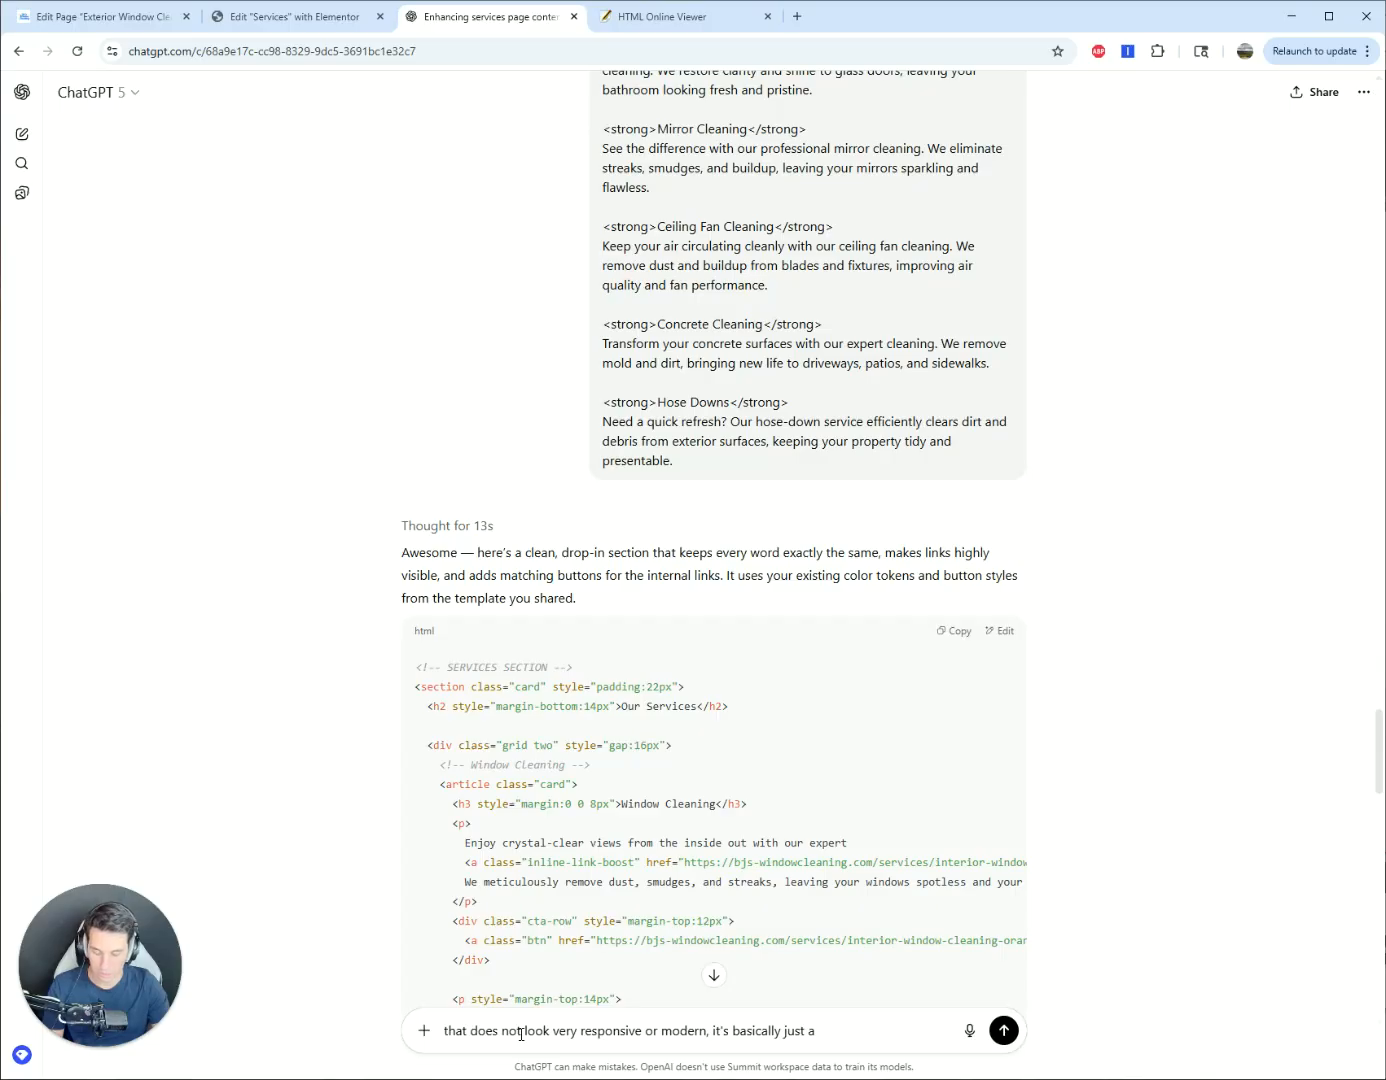
pyautogui.write('text')
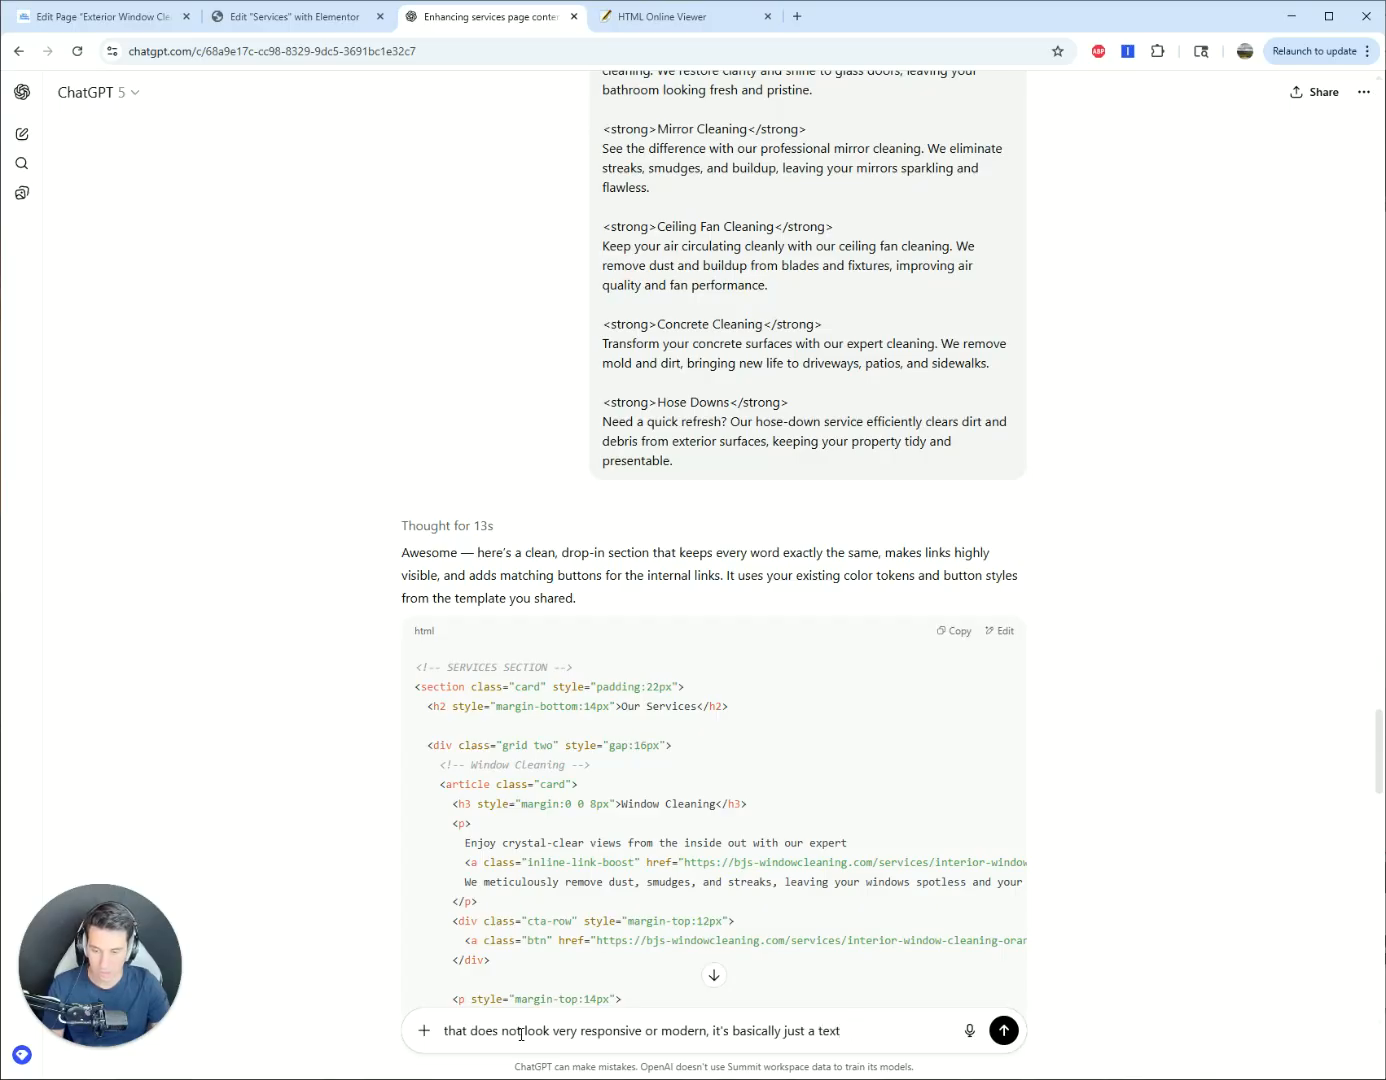
pyautogui.write(' list. Try again ba')
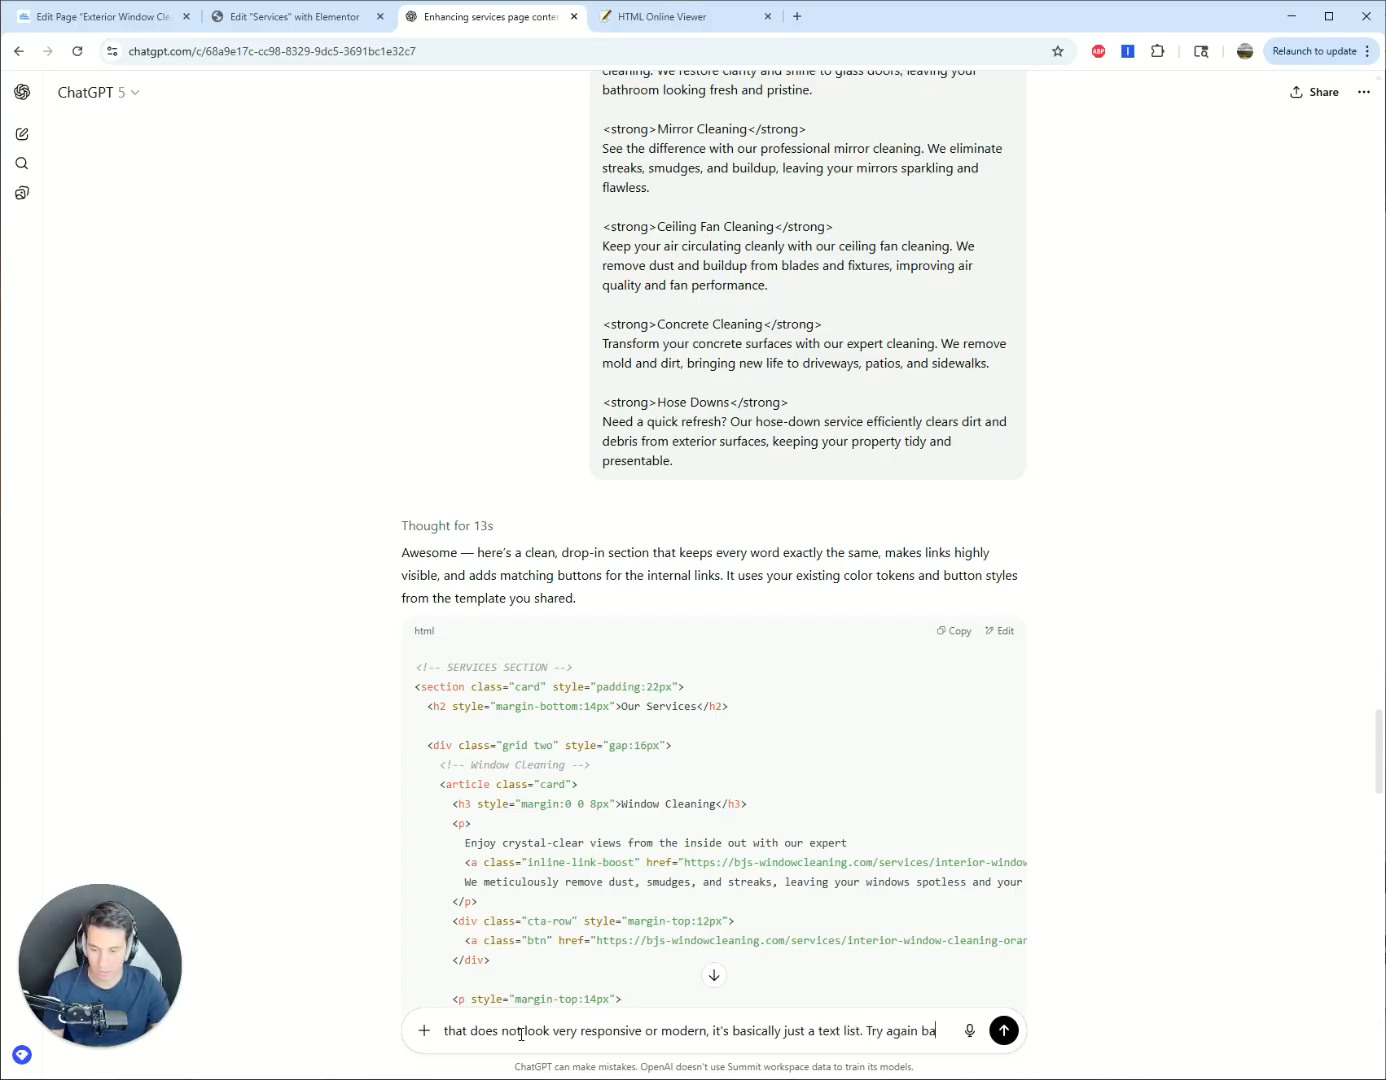
pyautogui.write('sed on the services')
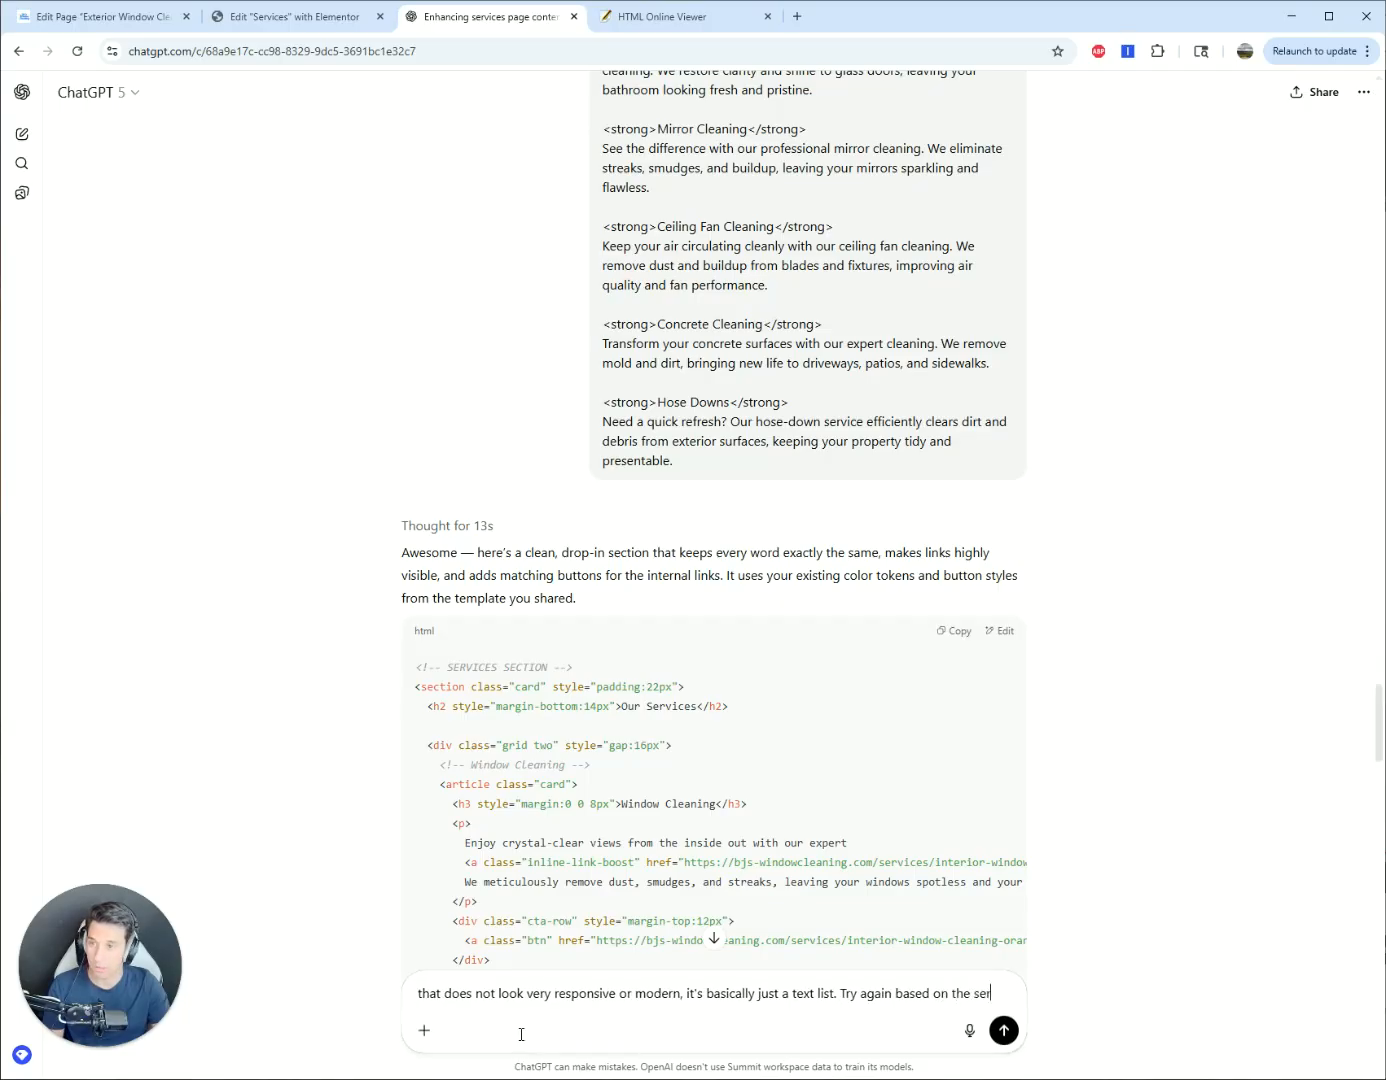
pyautogui.press('BackSpace')
pyautogui.press('BackSpace')
pyautogui.press('BackSpace')
pyautogui.press('BackSpace')
pyautogui.press('BackSpace')
pyautogui.press('BackSpace')
pyautogui.press('BackSpace')
pyautogui.press('BackSpace')
pyautogui.write('template ')
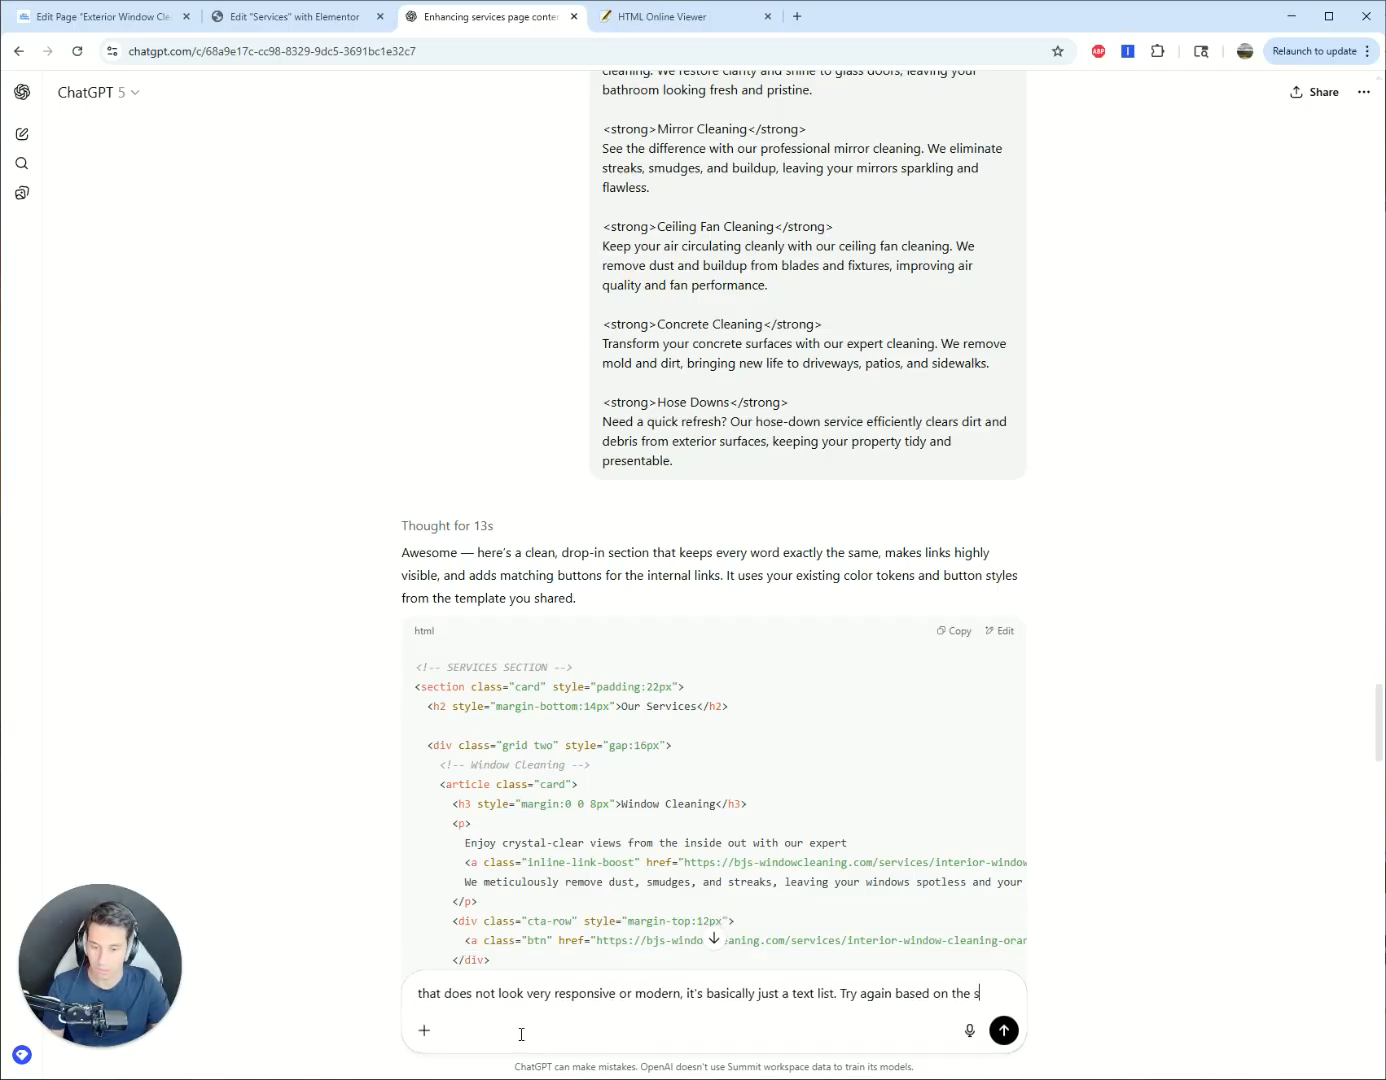
pyautogui.write('I provided')
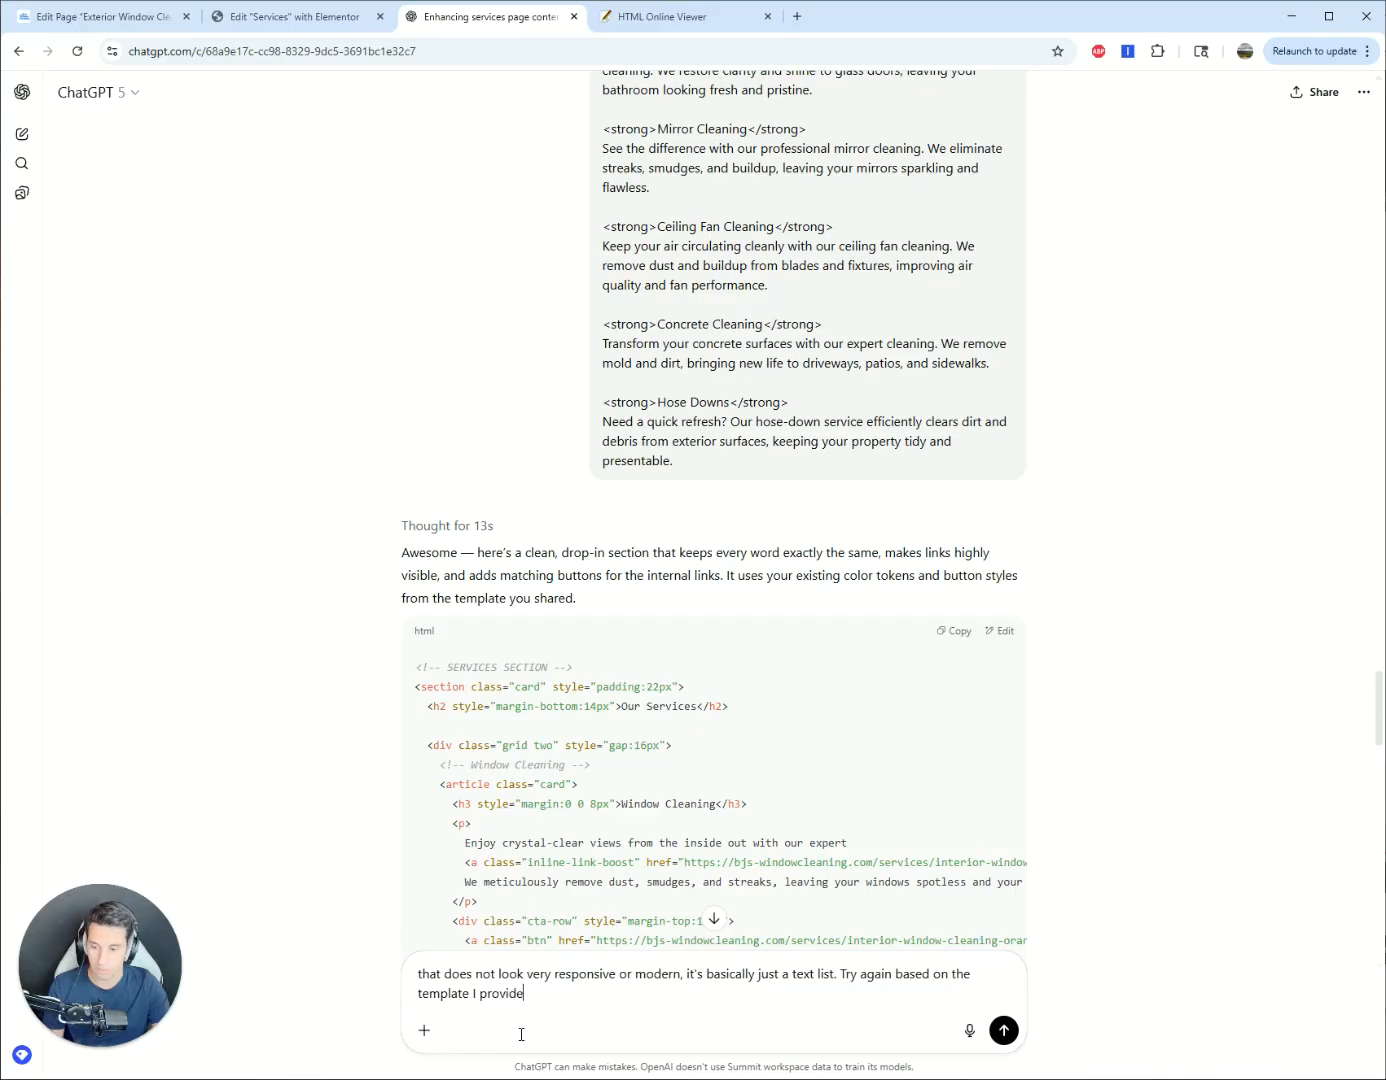
pyautogui.press('Return')
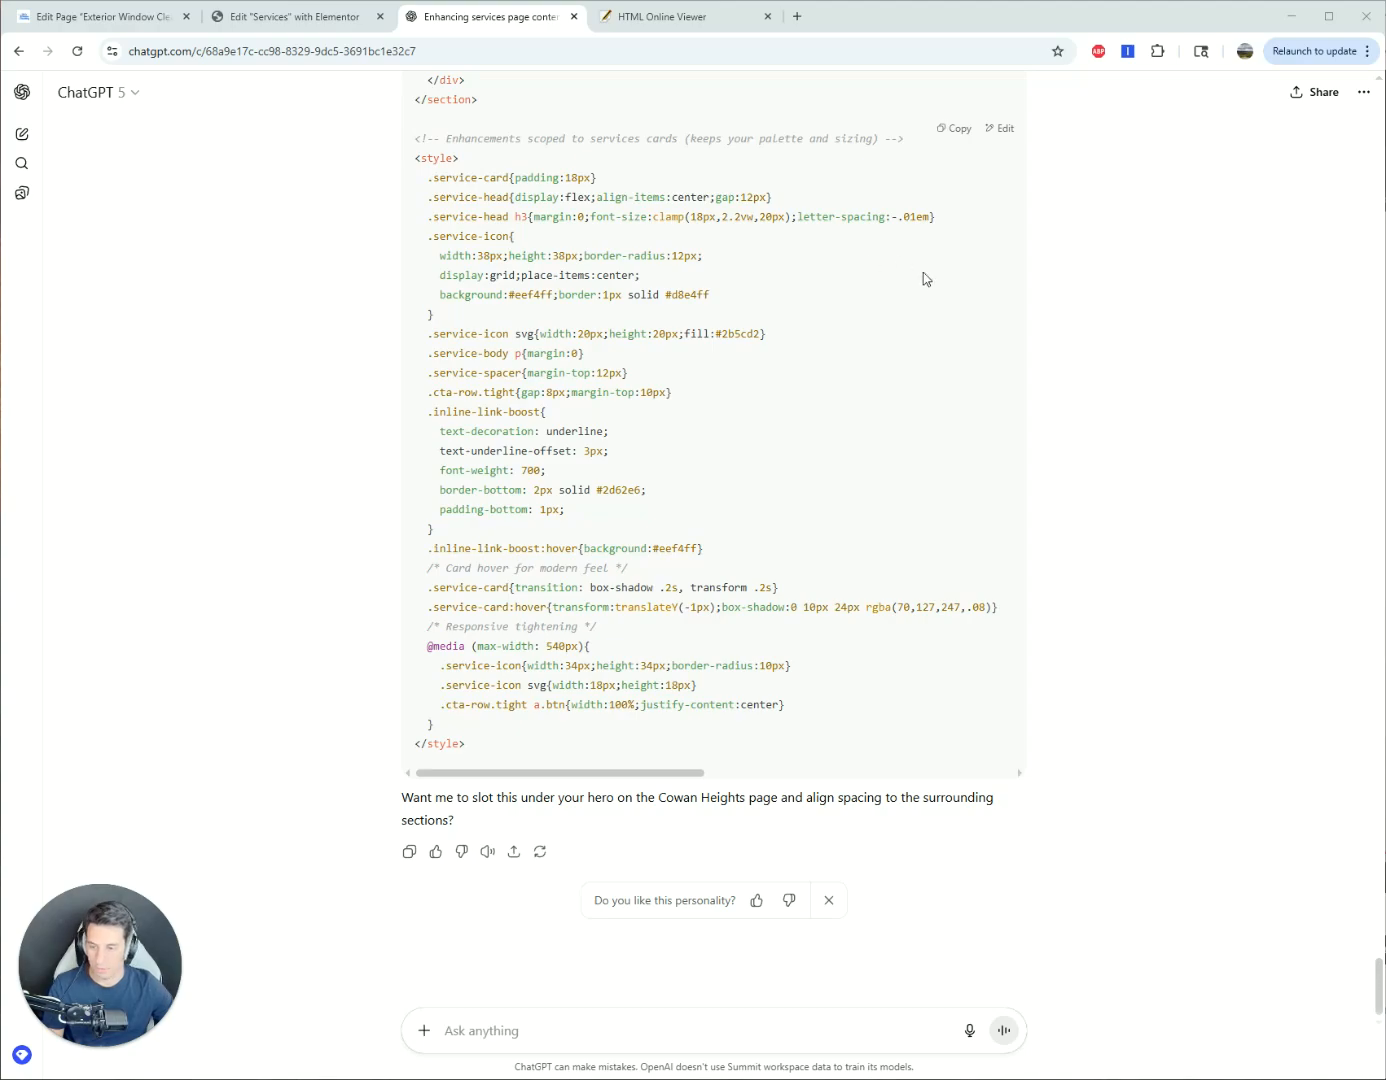
# - Copy the revised services HTML, replace all the code in HTML Online Viewer with it, and check the preview
pyautogui.click(952, 130)
pyautogui.click(665, 31)
pyautogui.click(528, 346)
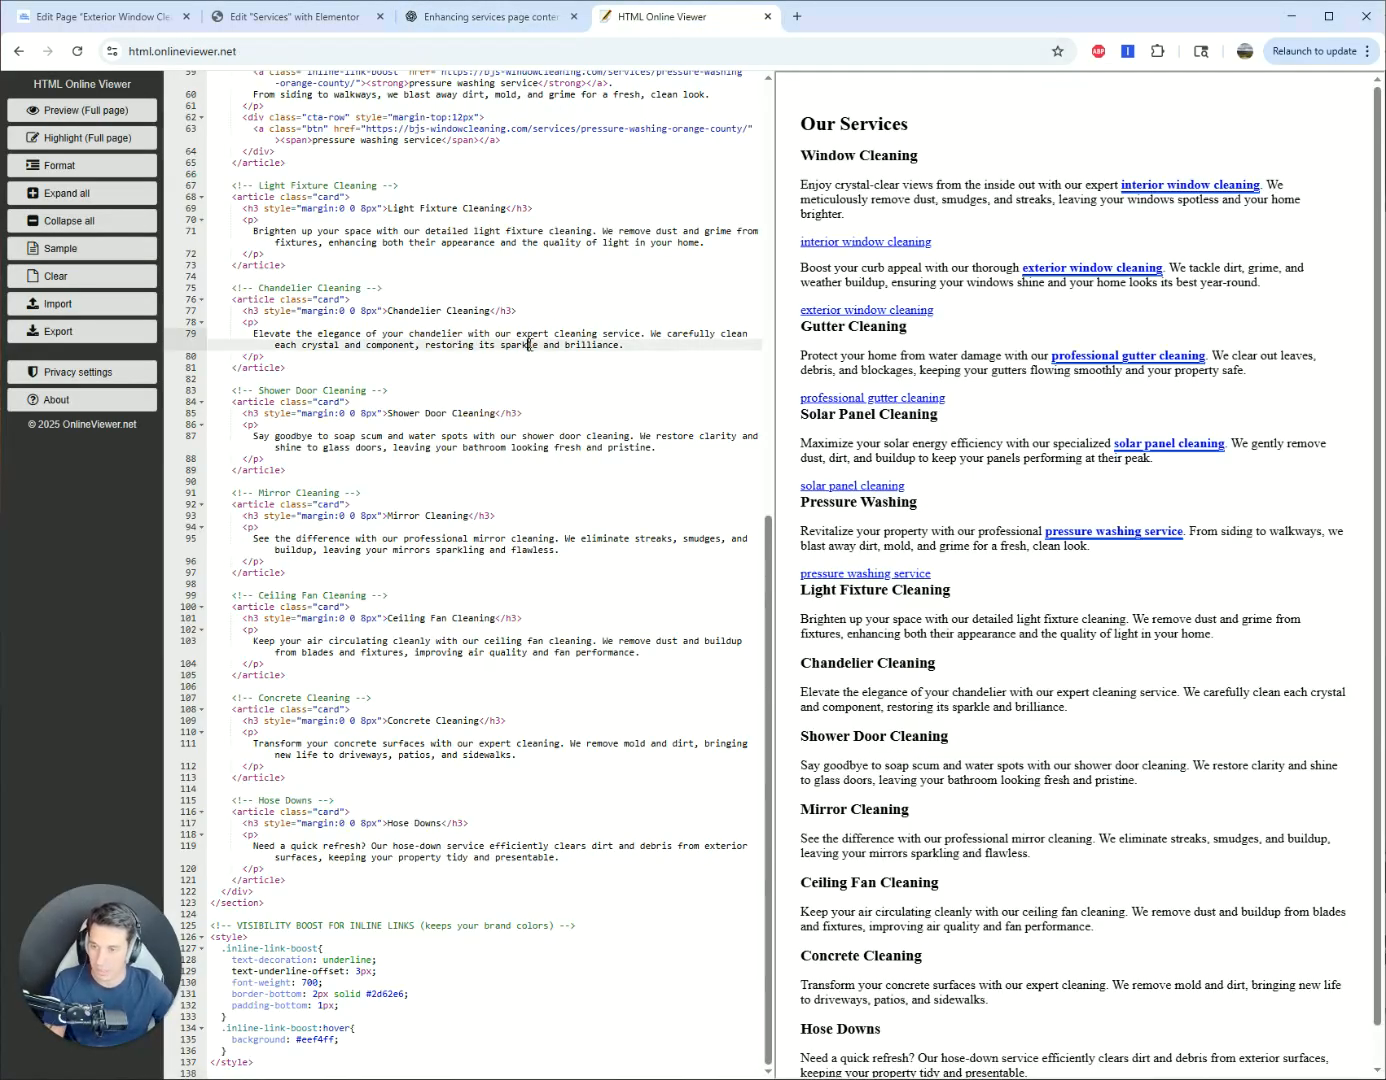
pyautogui.hotkey('ctrl', 'a')
pyautogui.hotkey('ctrl', 'v')
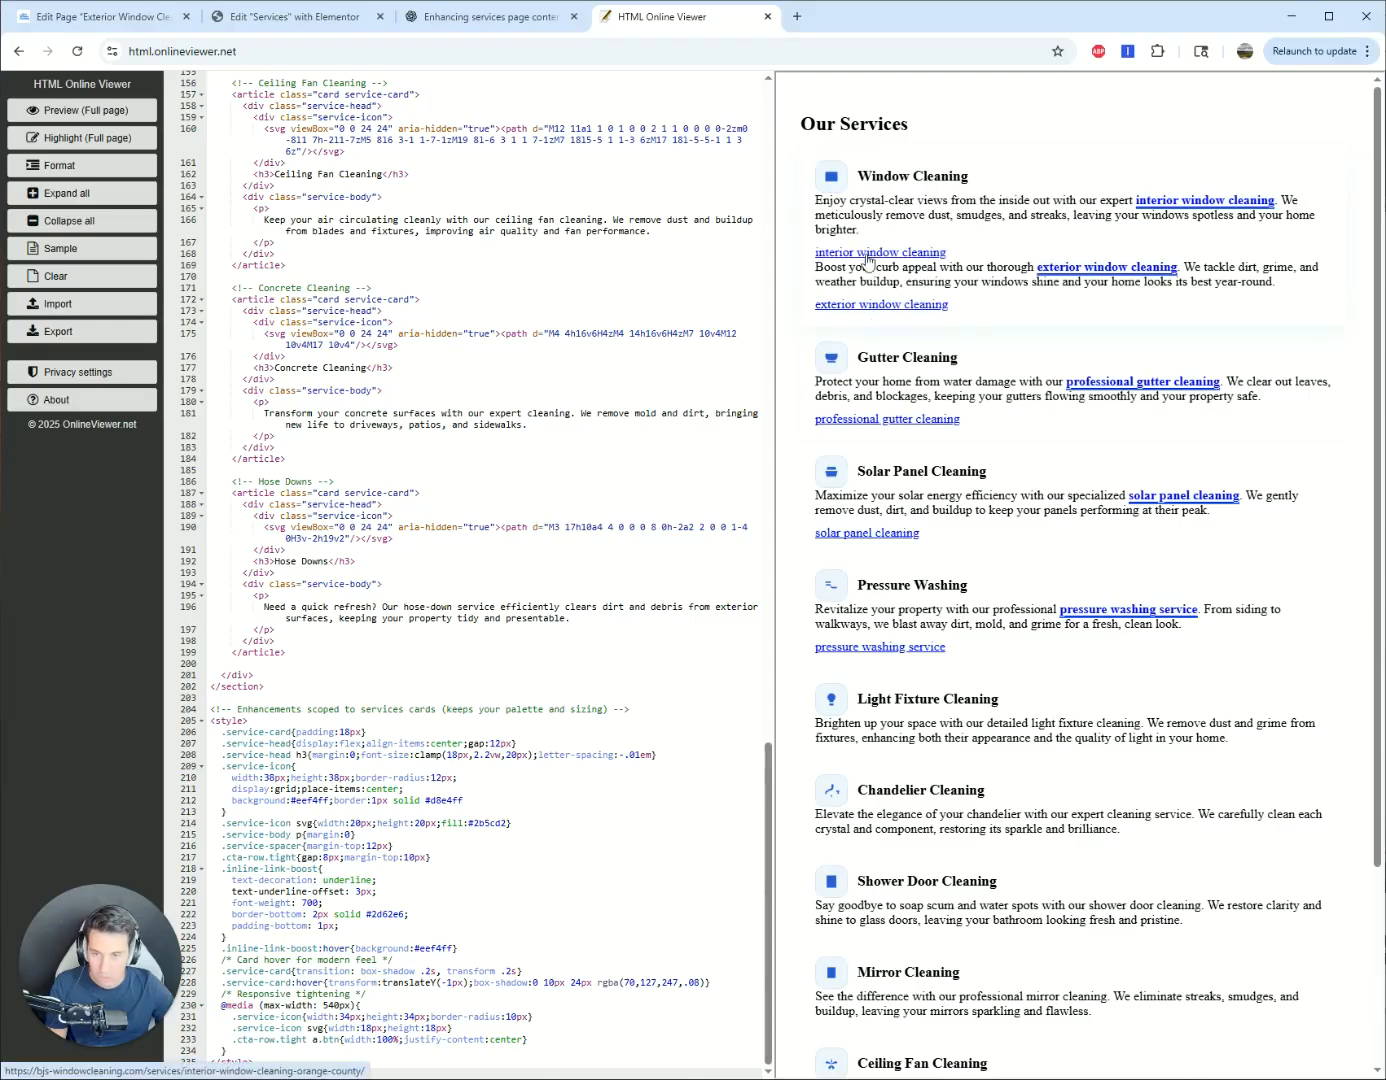
pyautogui.scroll(-3, 1212, 275)
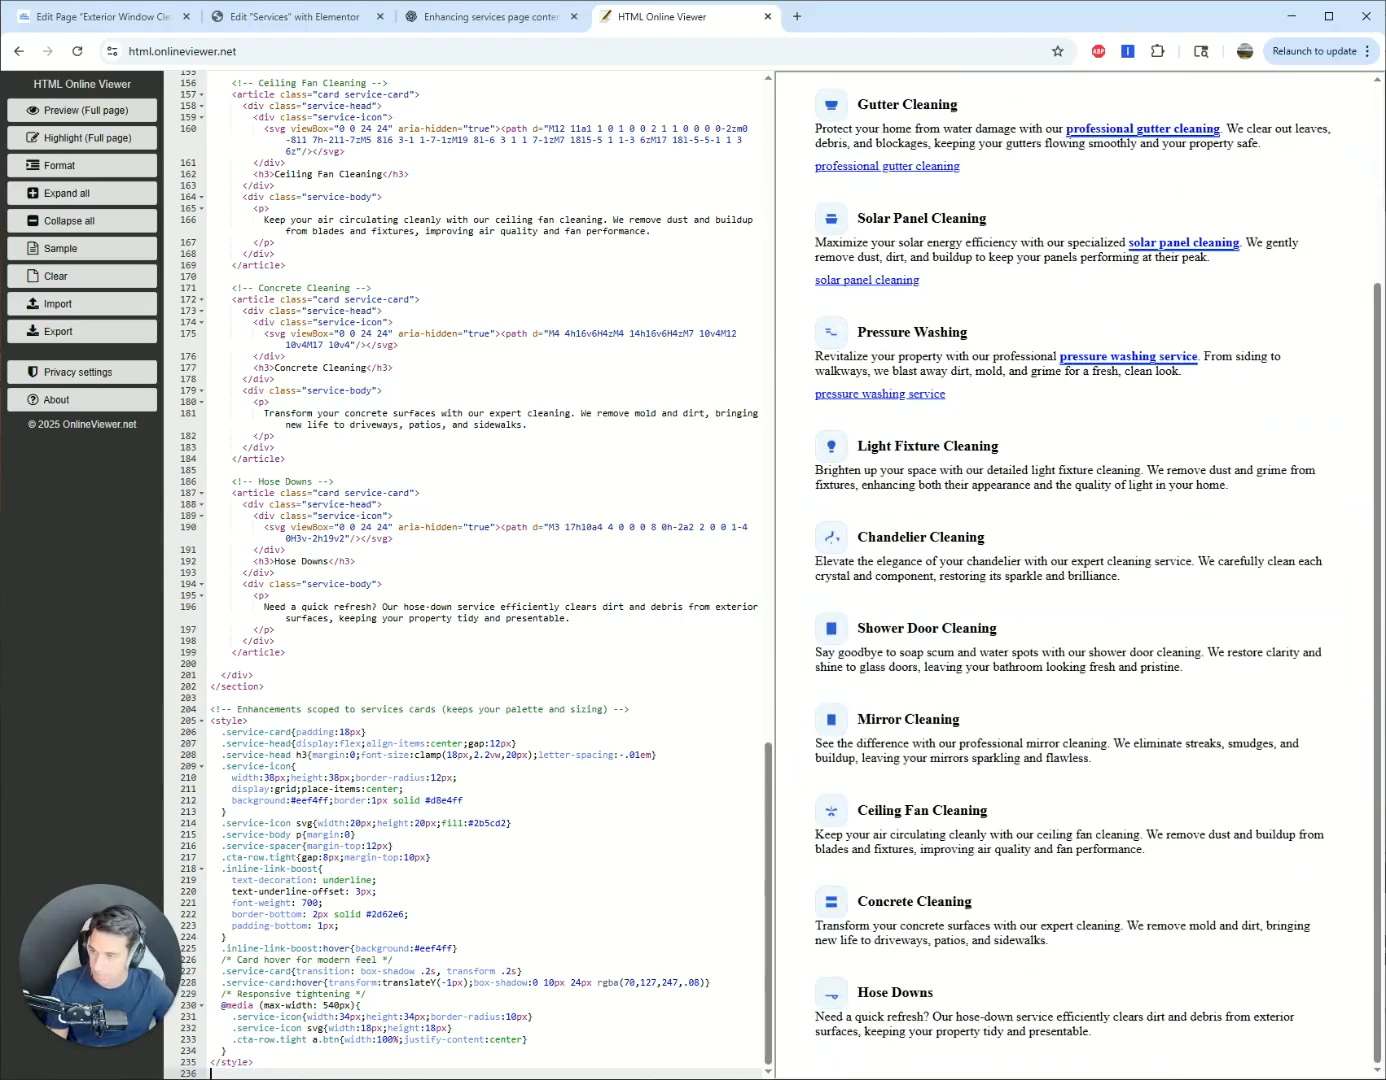
# - Ask ChatGPT to put each service in a card with links as buttons, allow creative flexibility in phrasing and layout, and stay responsive and on-brand
pyautogui.hotkey('ctrl', 'shift', 'Tab')
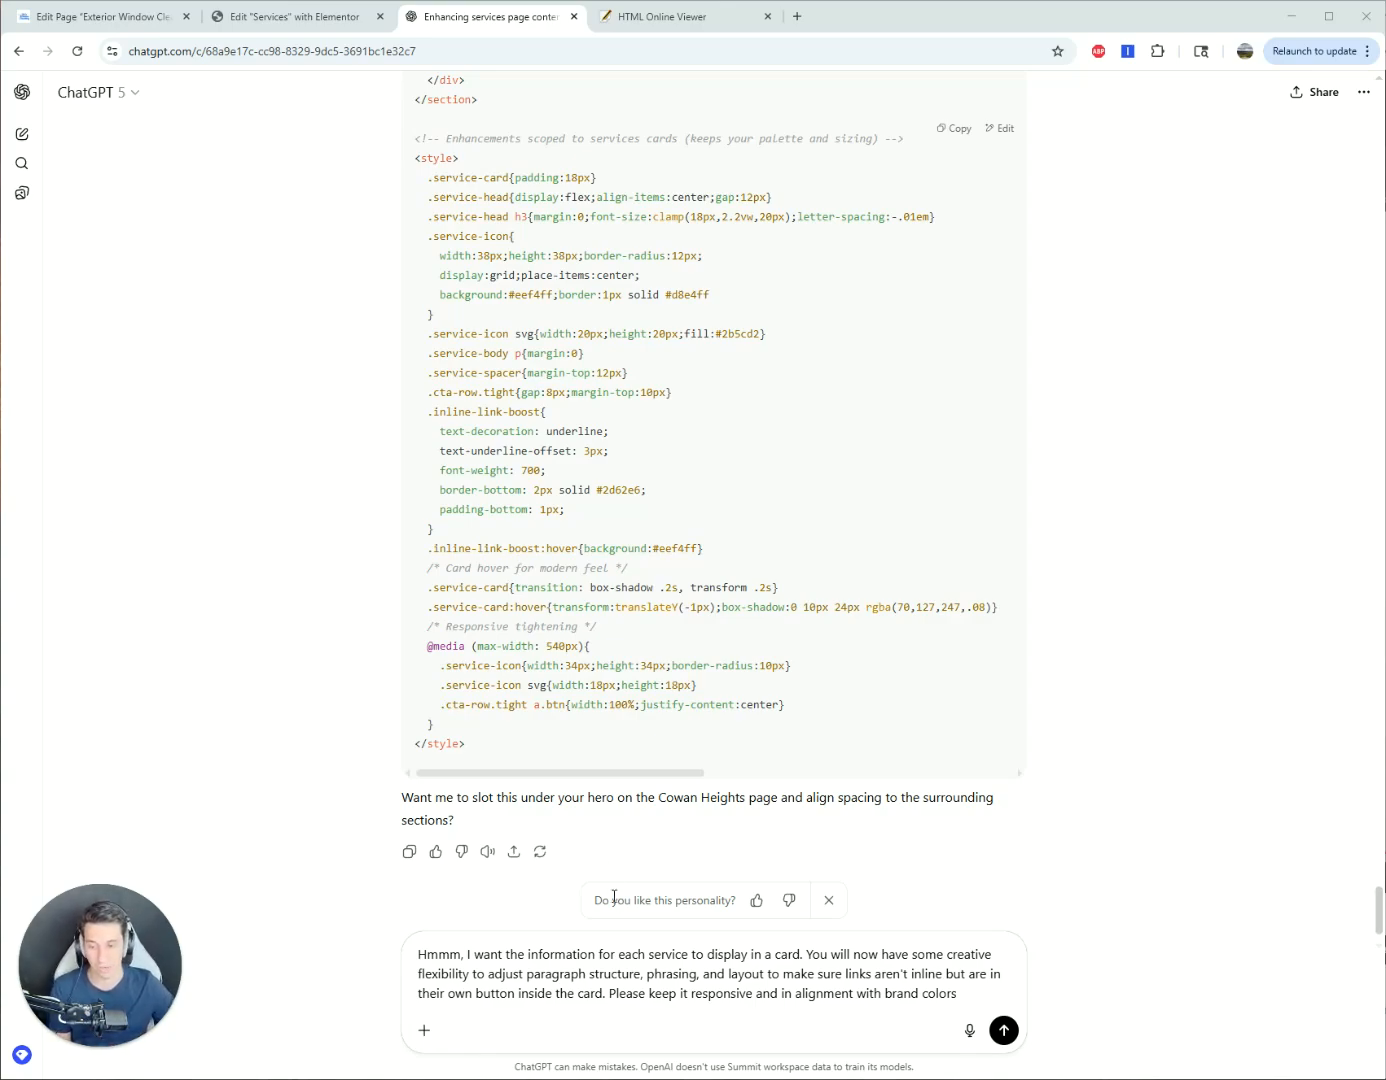
pyautogui.click(1004, 1034)
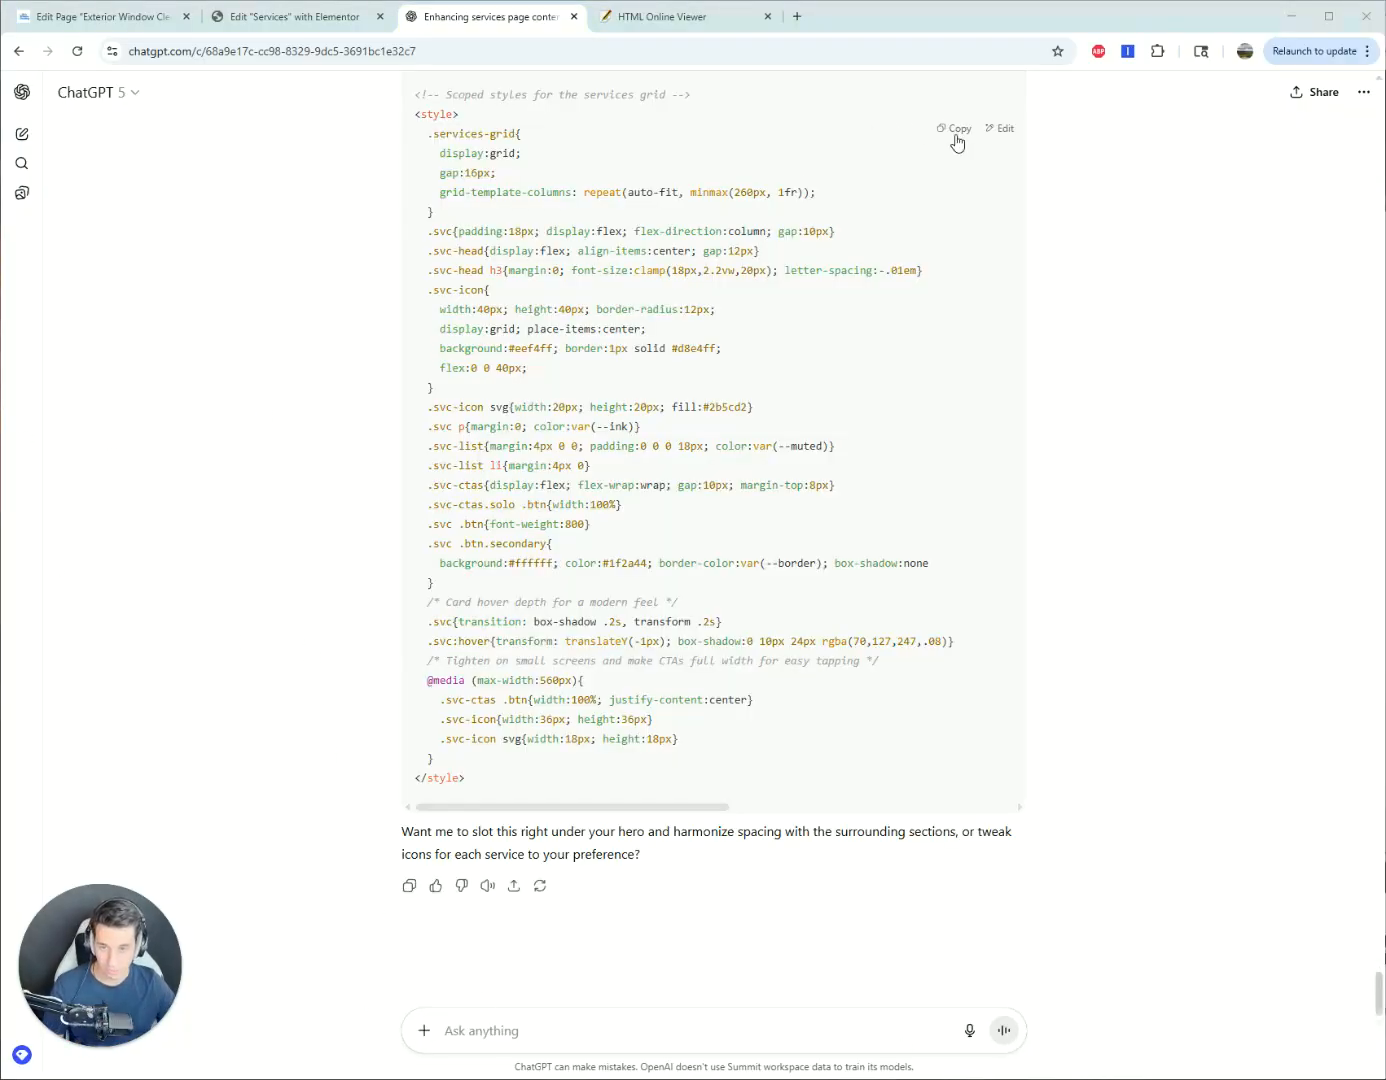
# - Copy the new card-based services HTML and replace all the code in HTML Online Viewer with it
pyautogui.click(955, 137)
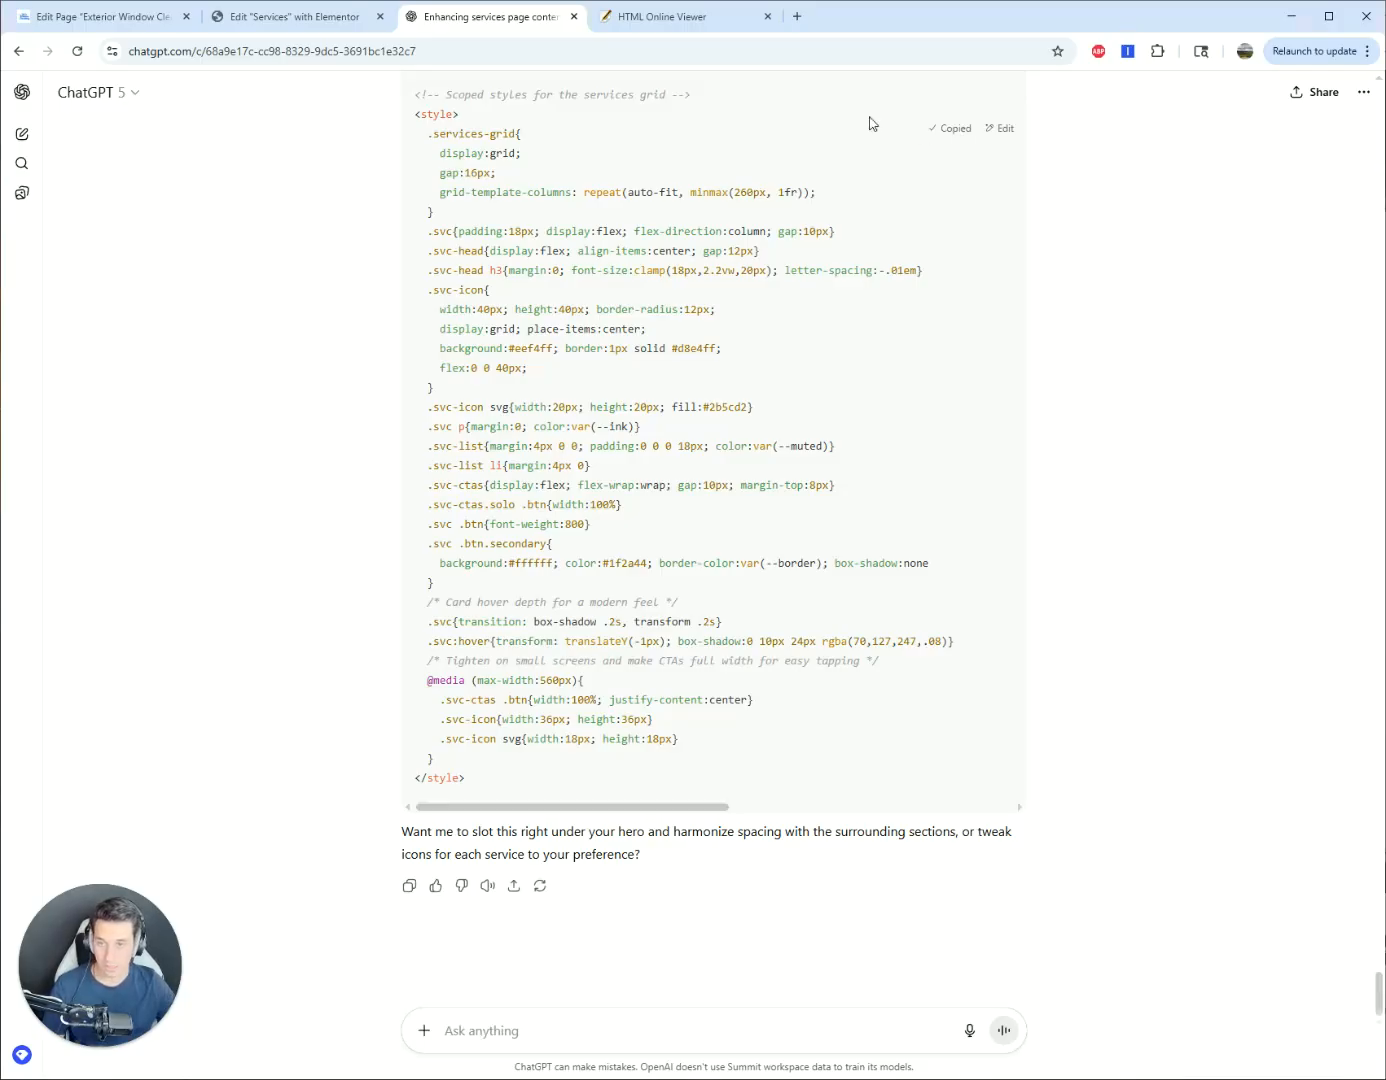
pyautogui.click(680, 18)
pyautogui.click(453, 233)
pyautogui.hotkey('ctrl', 'a')
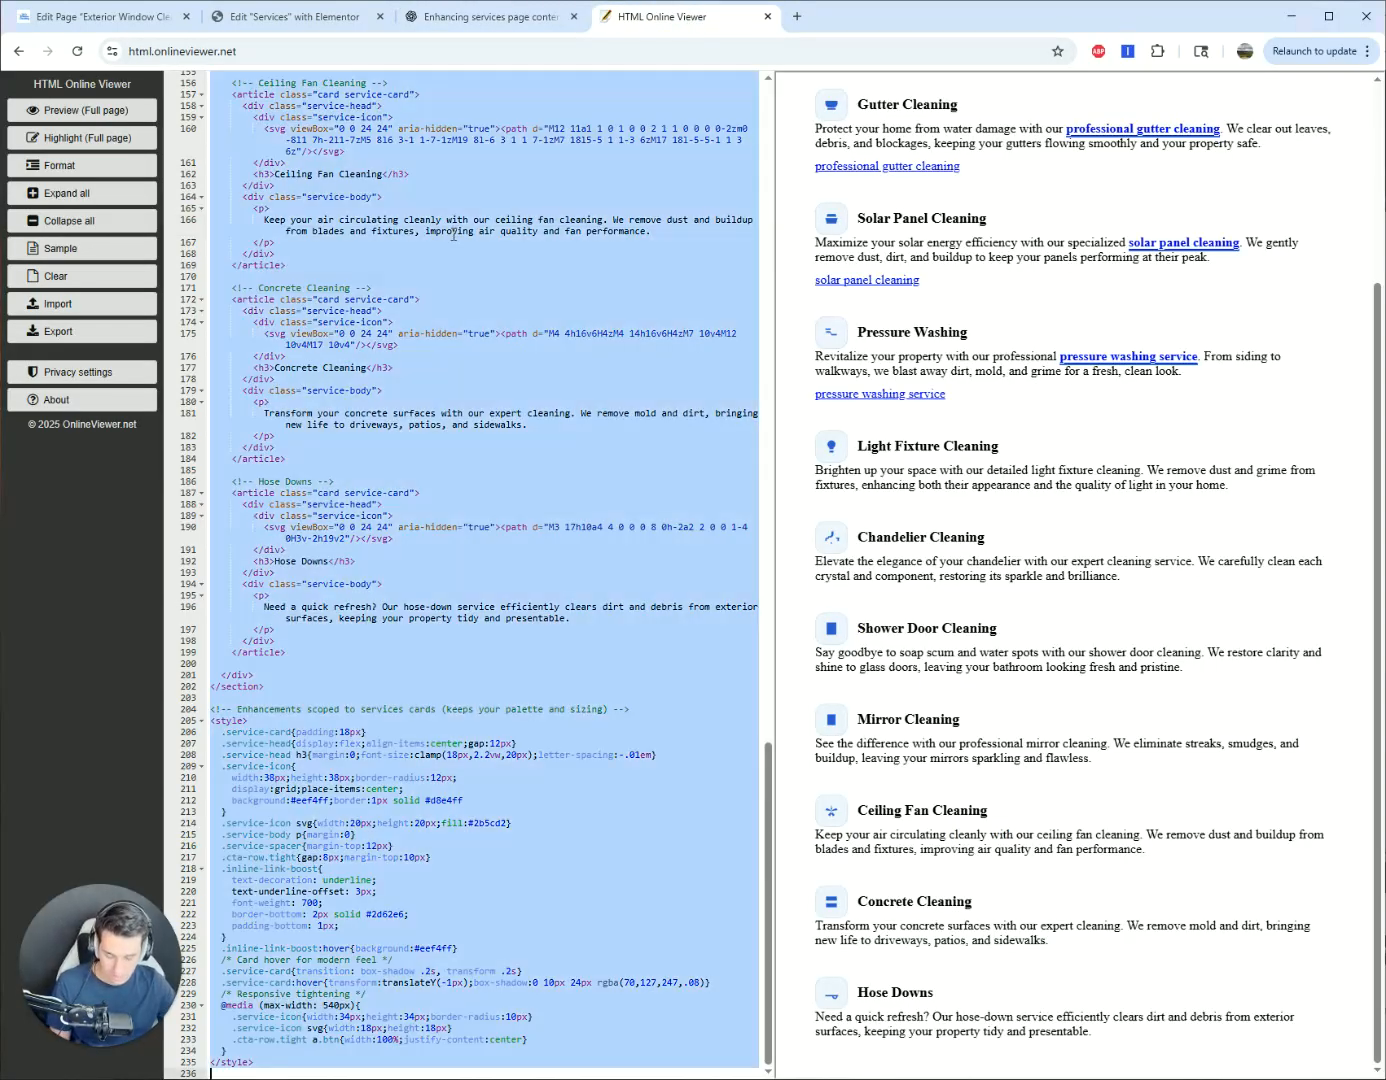
pyautogui.hotkey('ctrl', 'v')
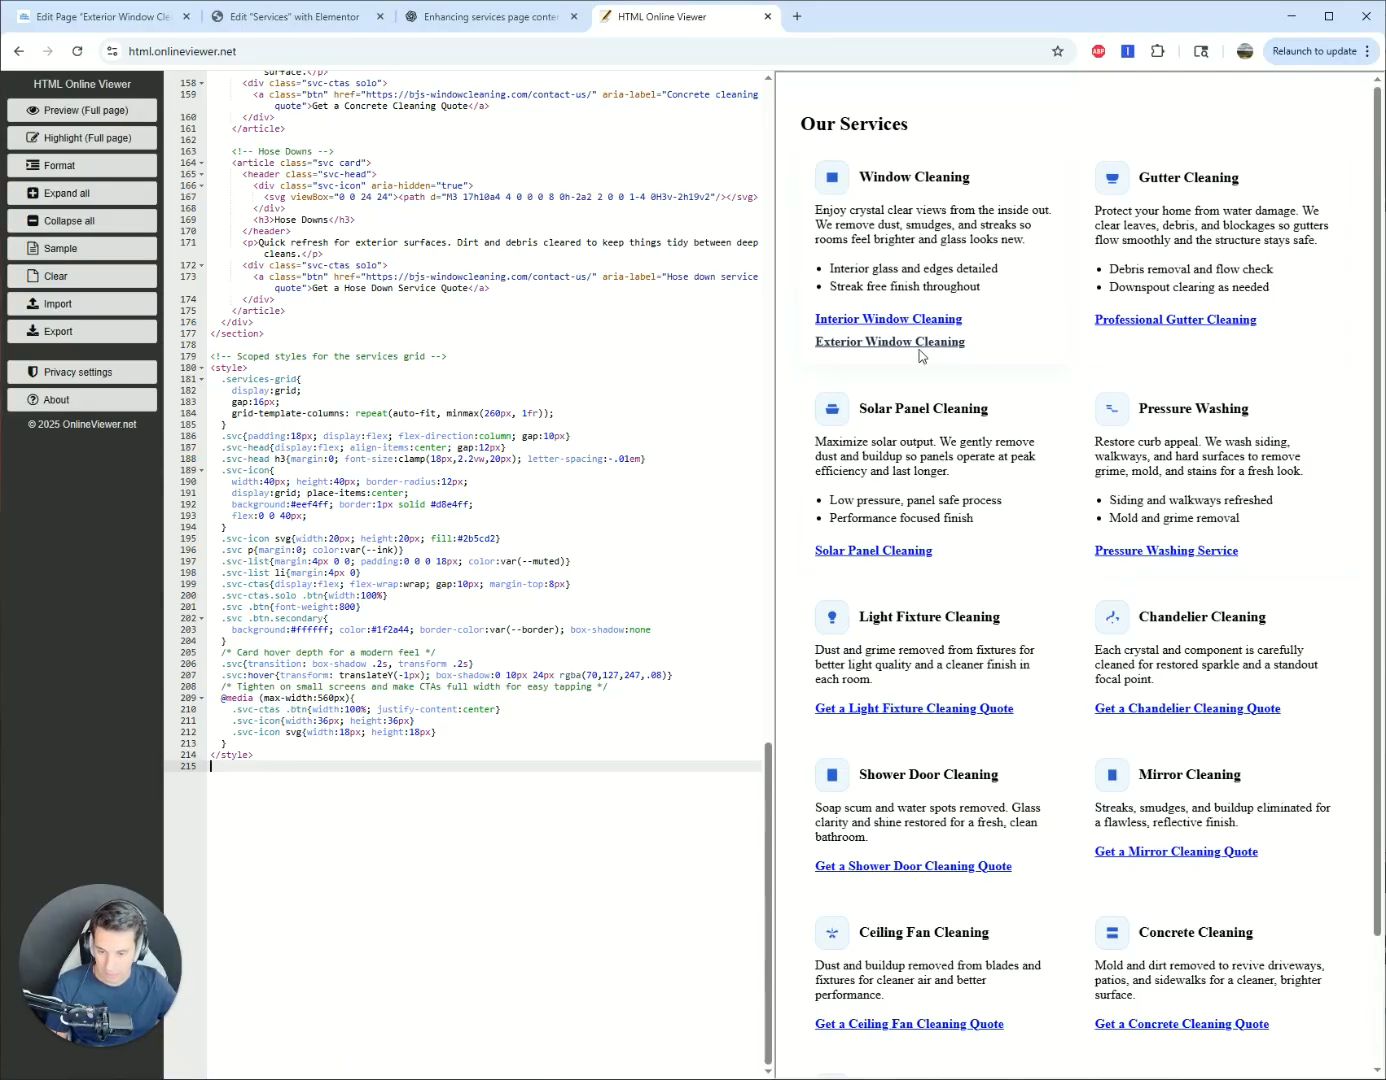
# - Examine the previewed service cards, including the links in the Window Cleaning card and the layout down to Hose Downs
pyautogui.scroll(-2, 928, 342)
pyautogui.scroll(2, 948, 350)
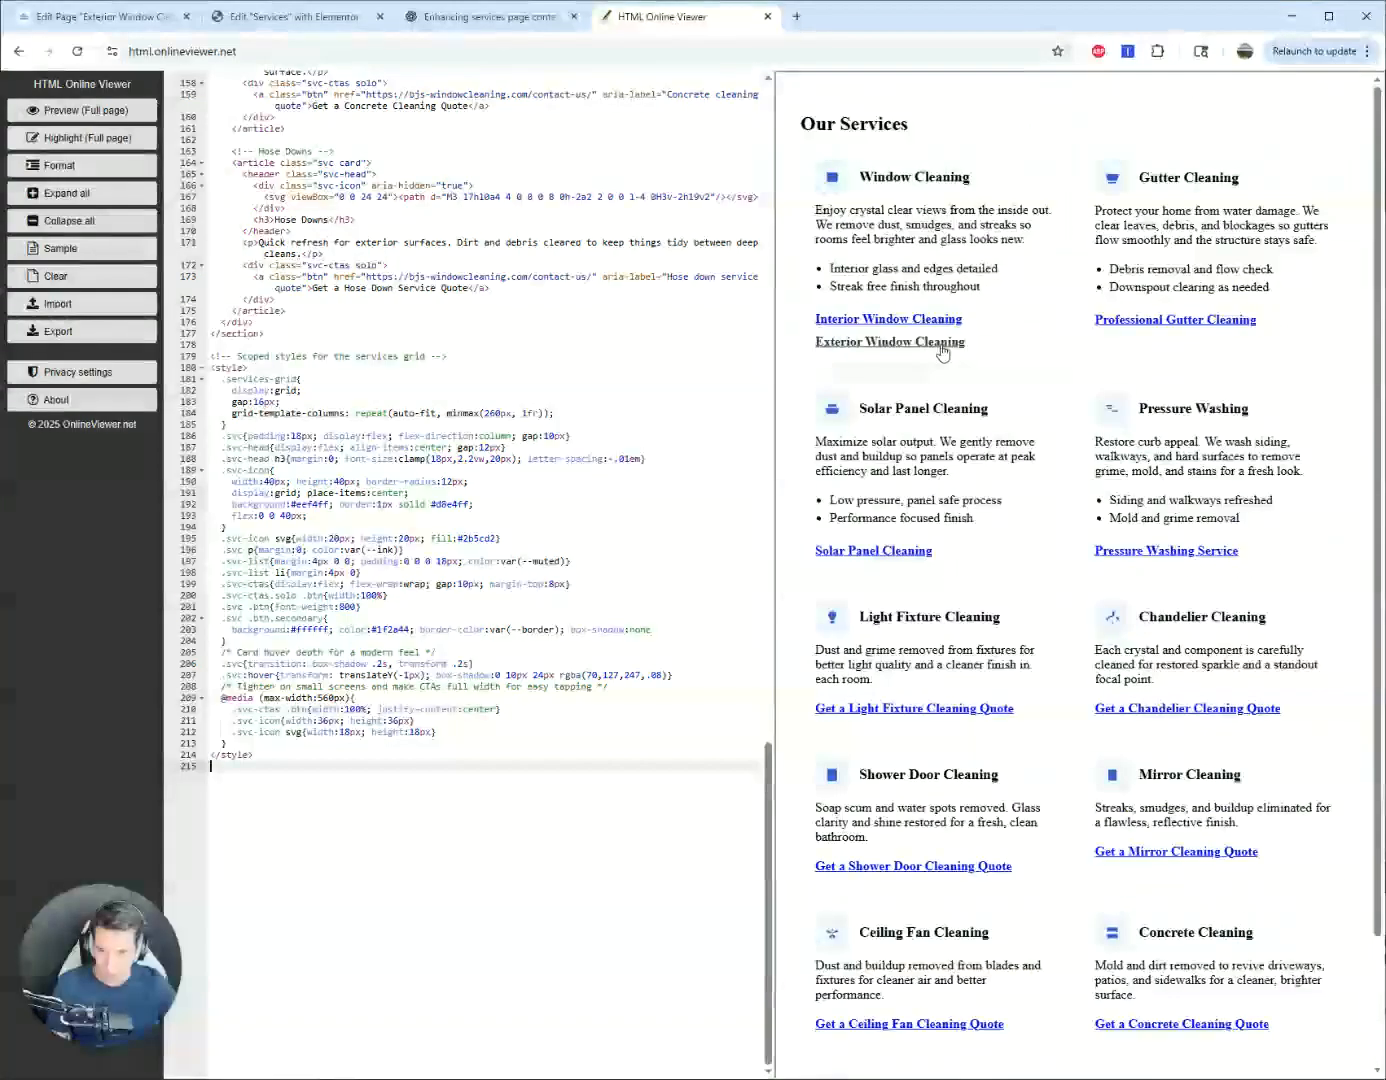
pyautogui.moveTo(980, 355); pyautogui.dragTo(813, 321)
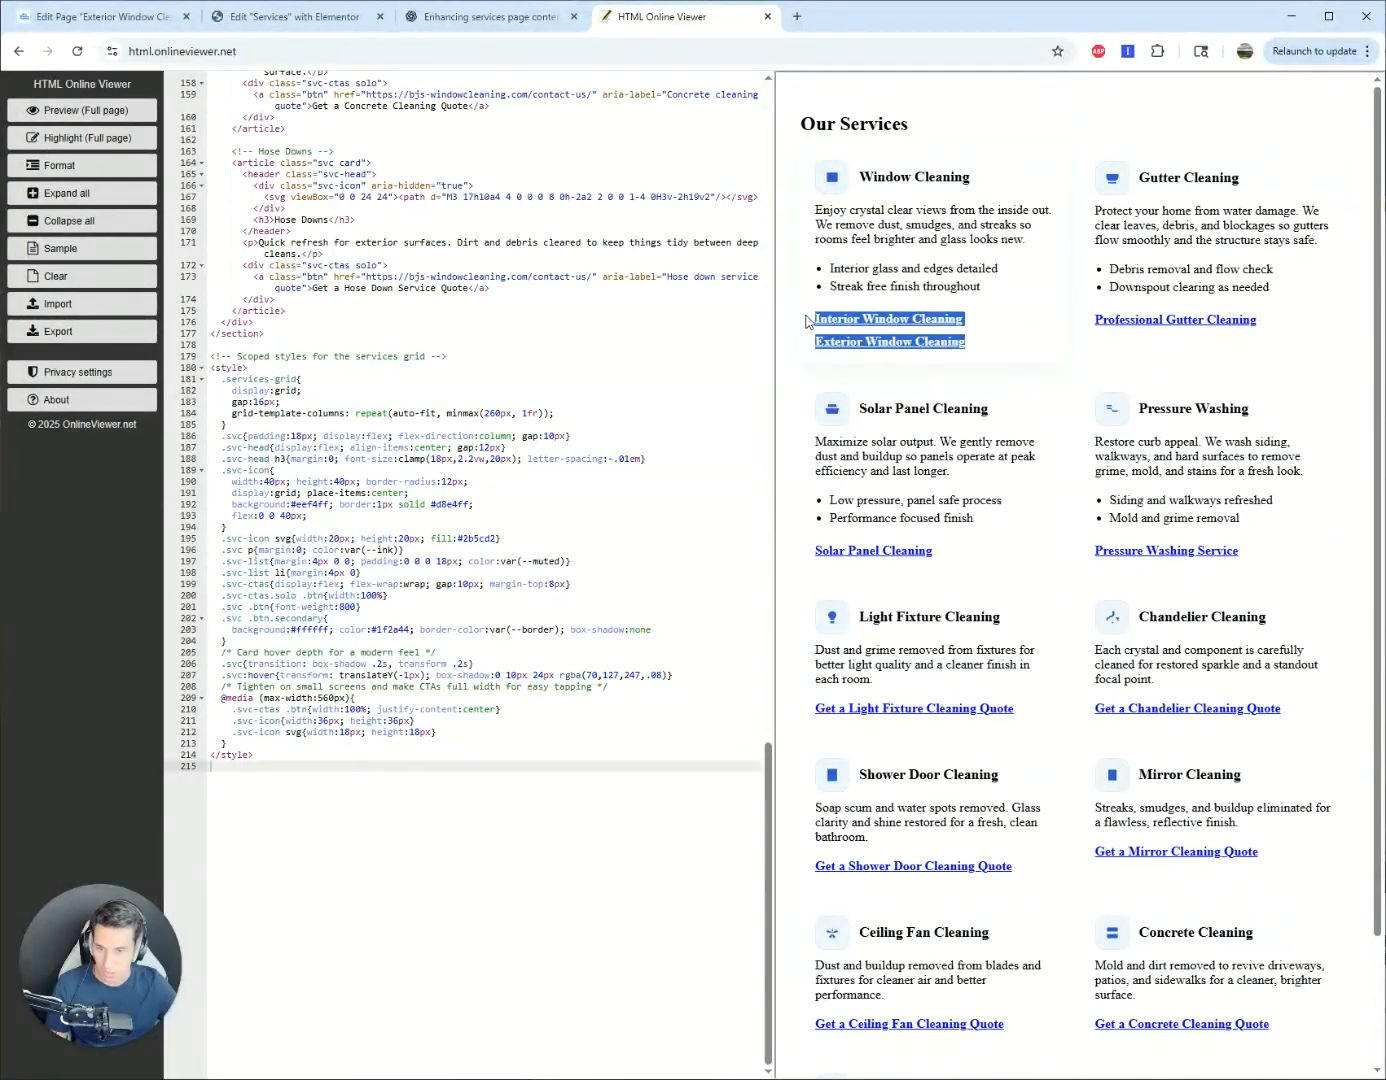
pyautogui.click(808, 322)
pyautogui.scroll(-1, 918, 326)
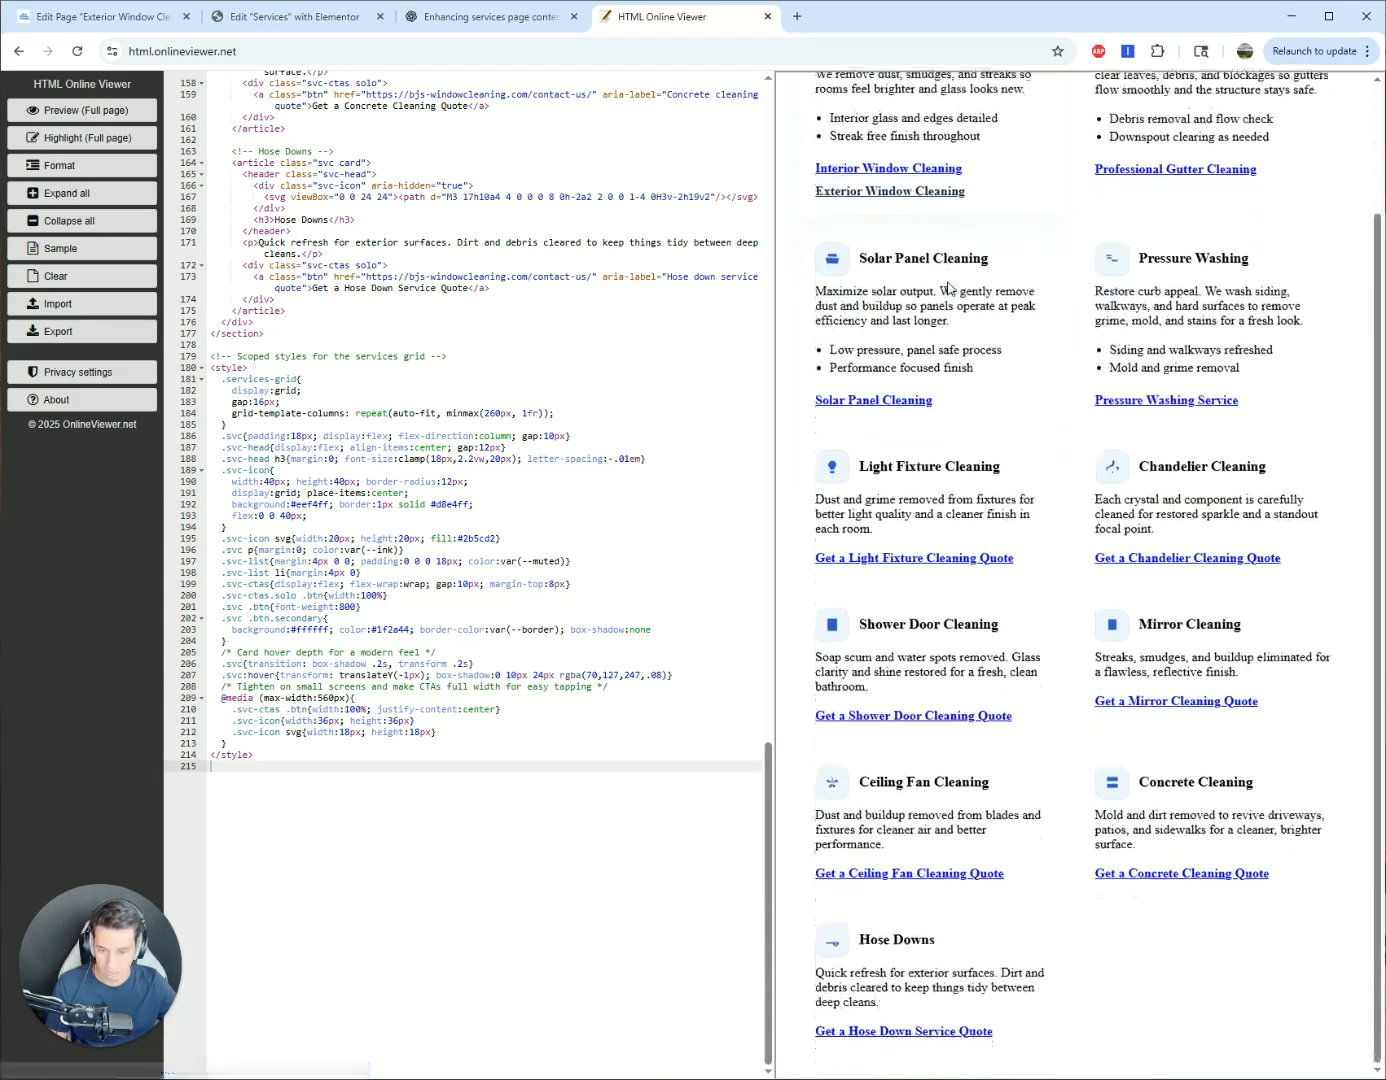
pyautogui.scroll(1, 990, 722)
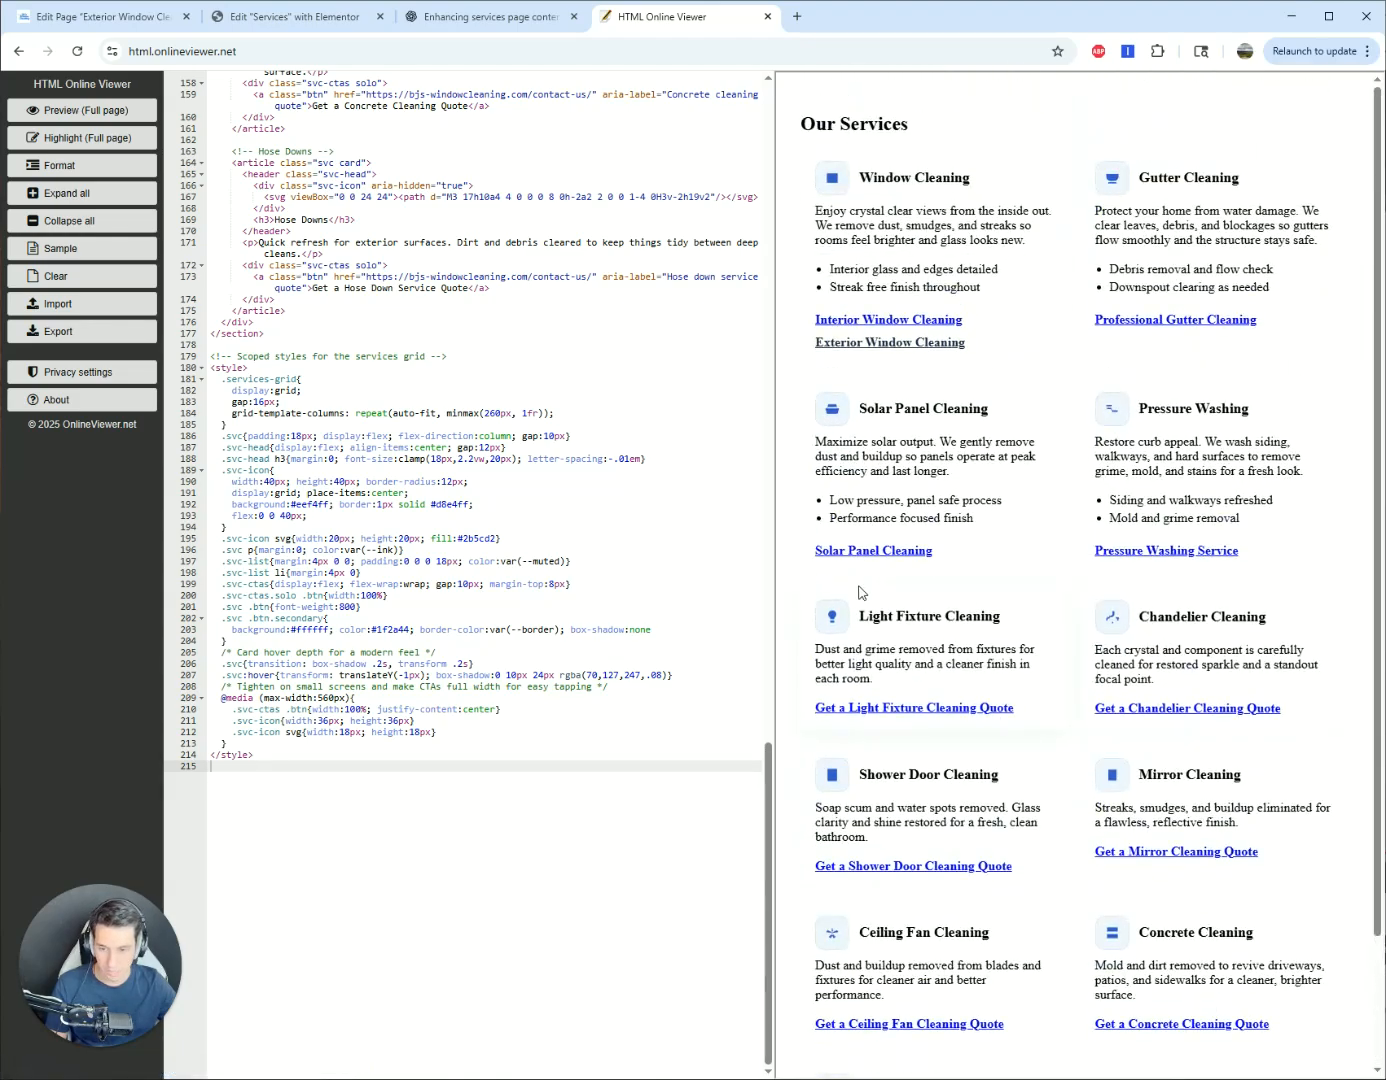
pyautogui.scroll(-2, 825, 763)
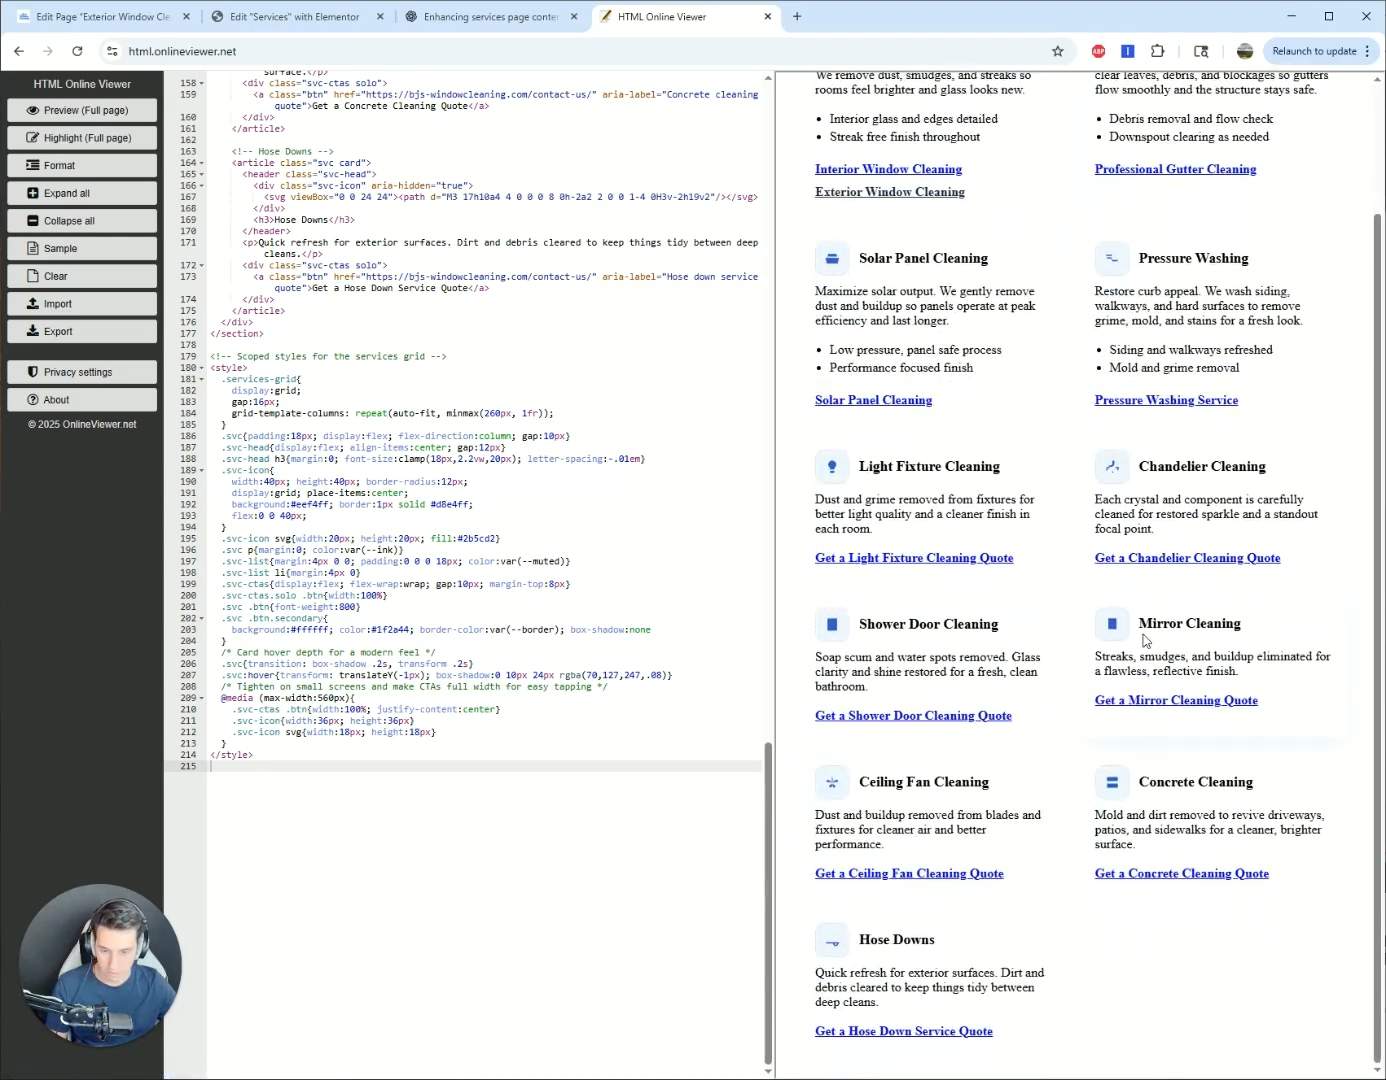
pyautogui.scroll(2, 838, 804)
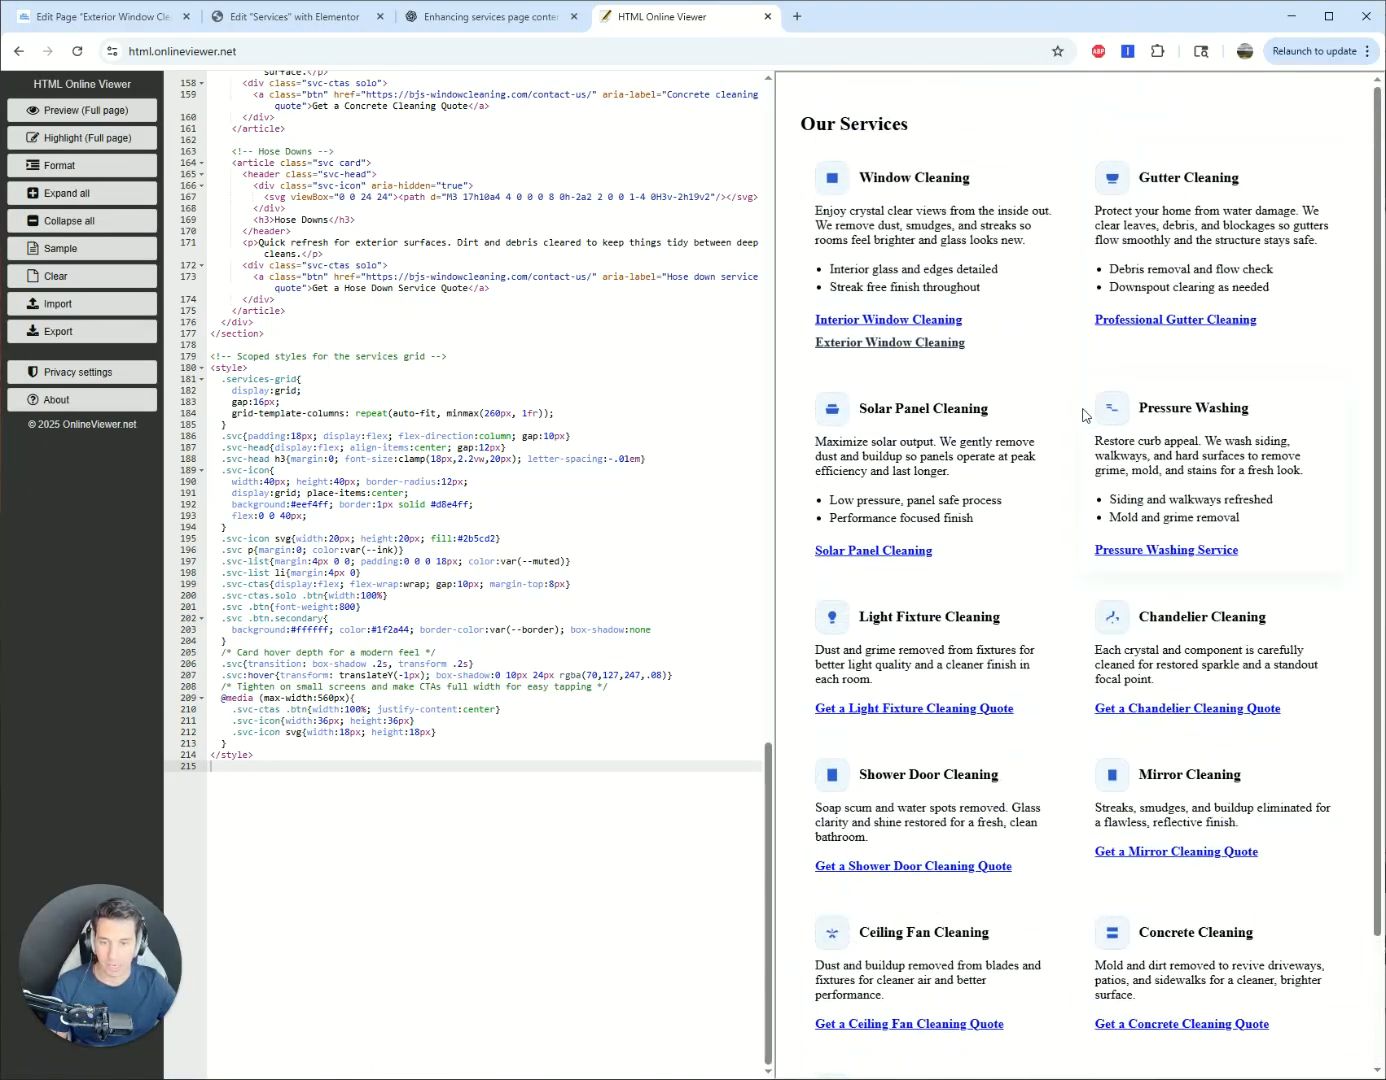
# - Switch to the Services page in the Elementor editor
pyautogui.click(335, 19)
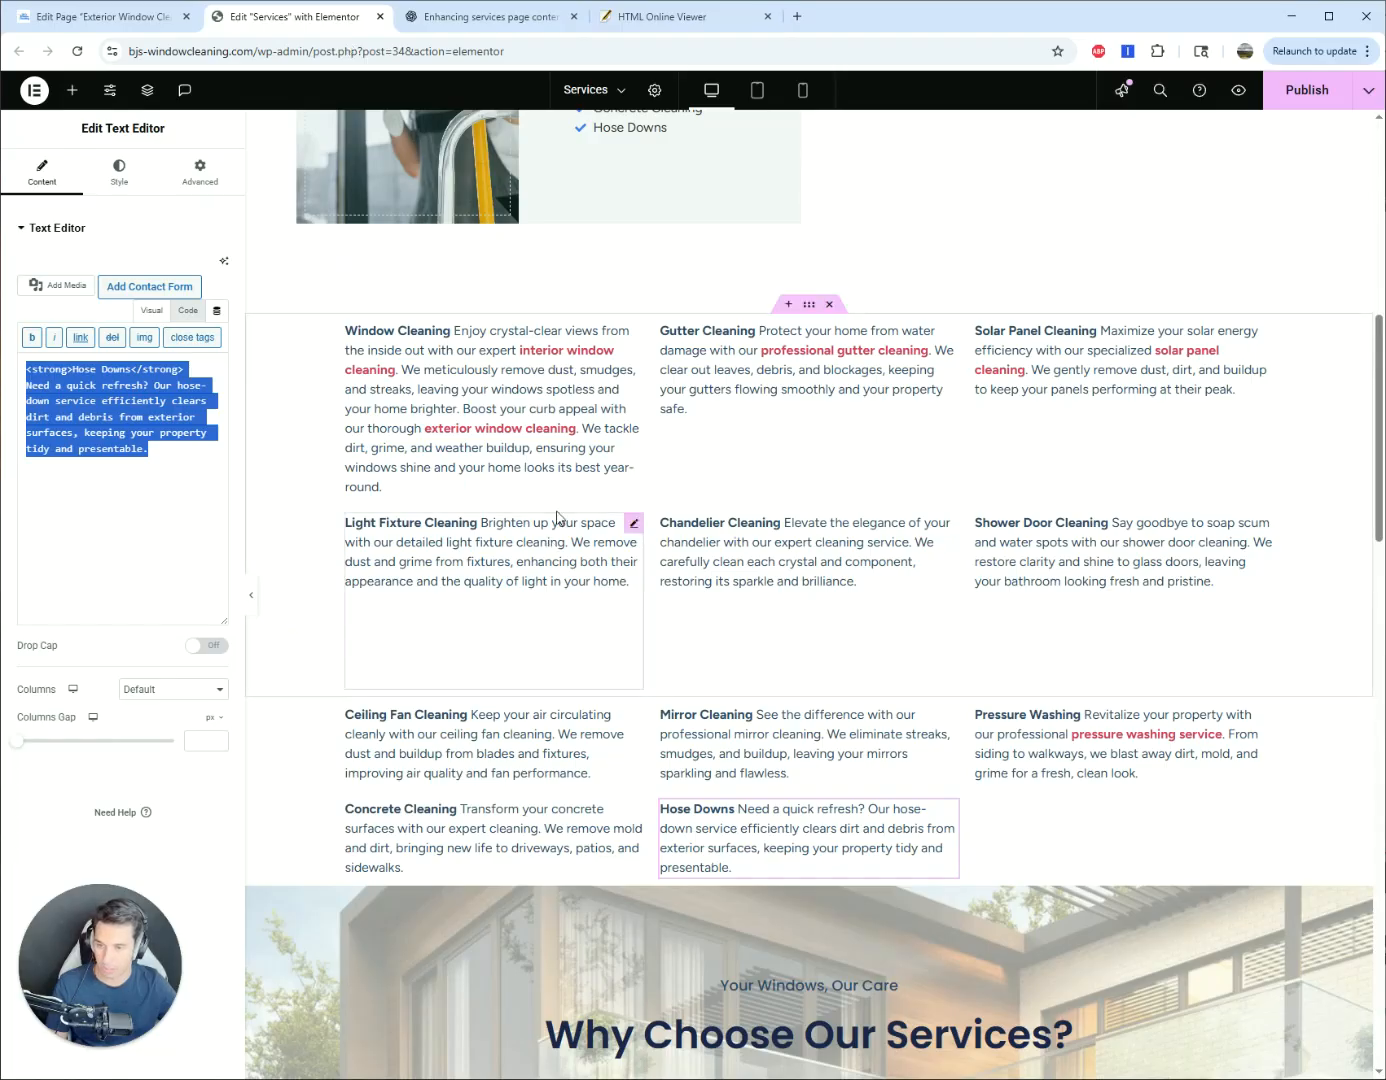
pyautogui.click(789, 303)
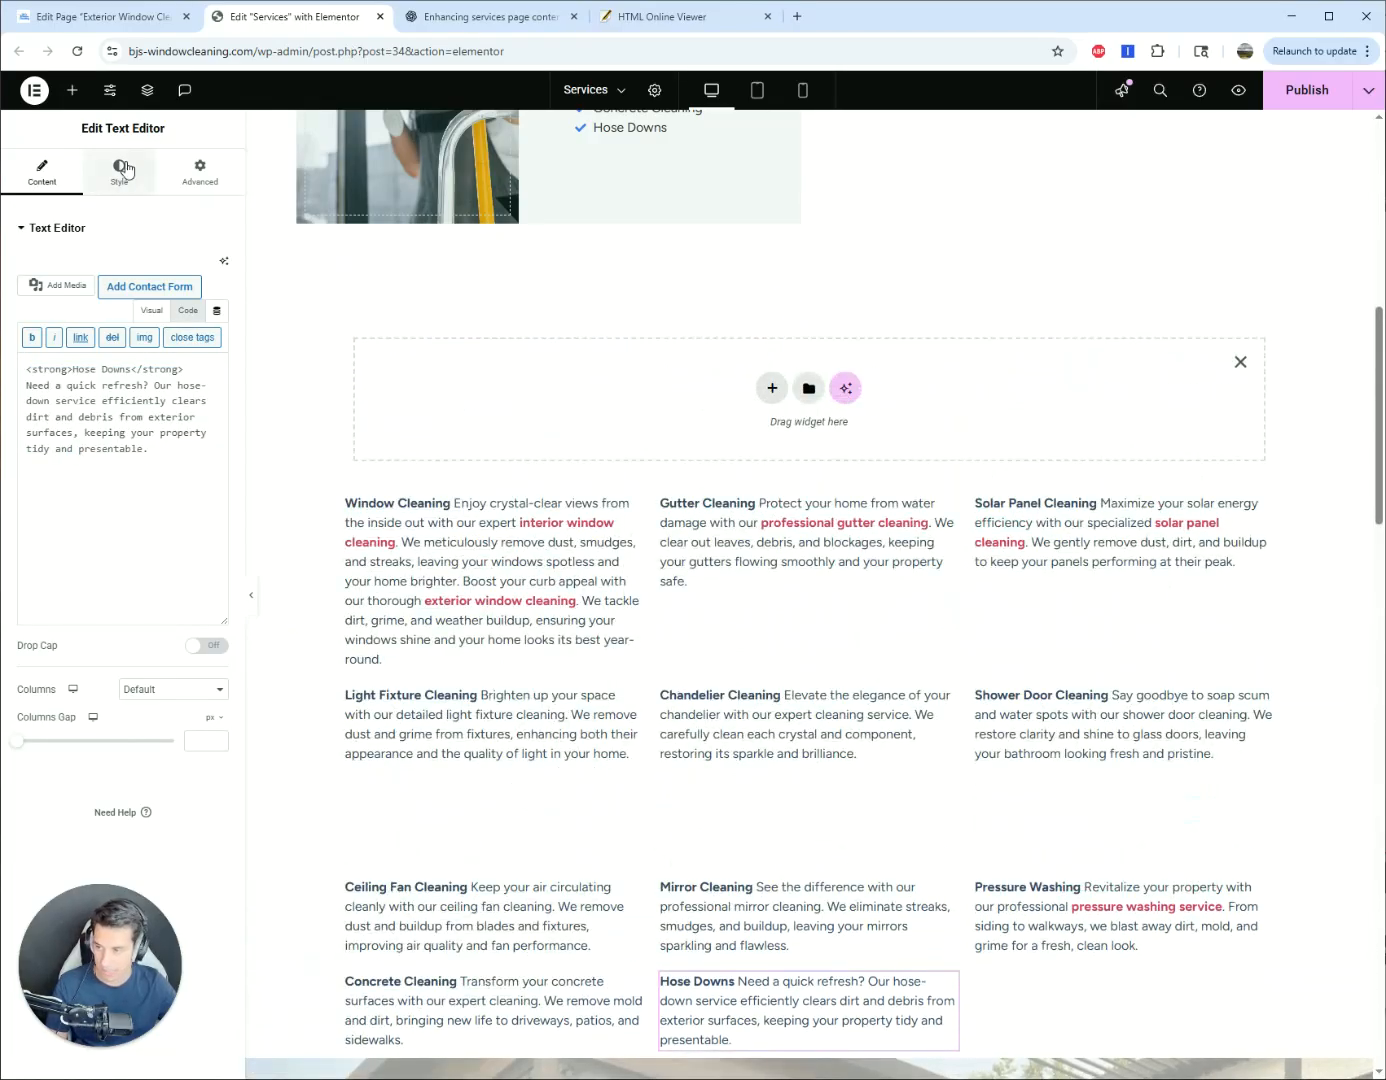
pyautogui.click(771, 388)
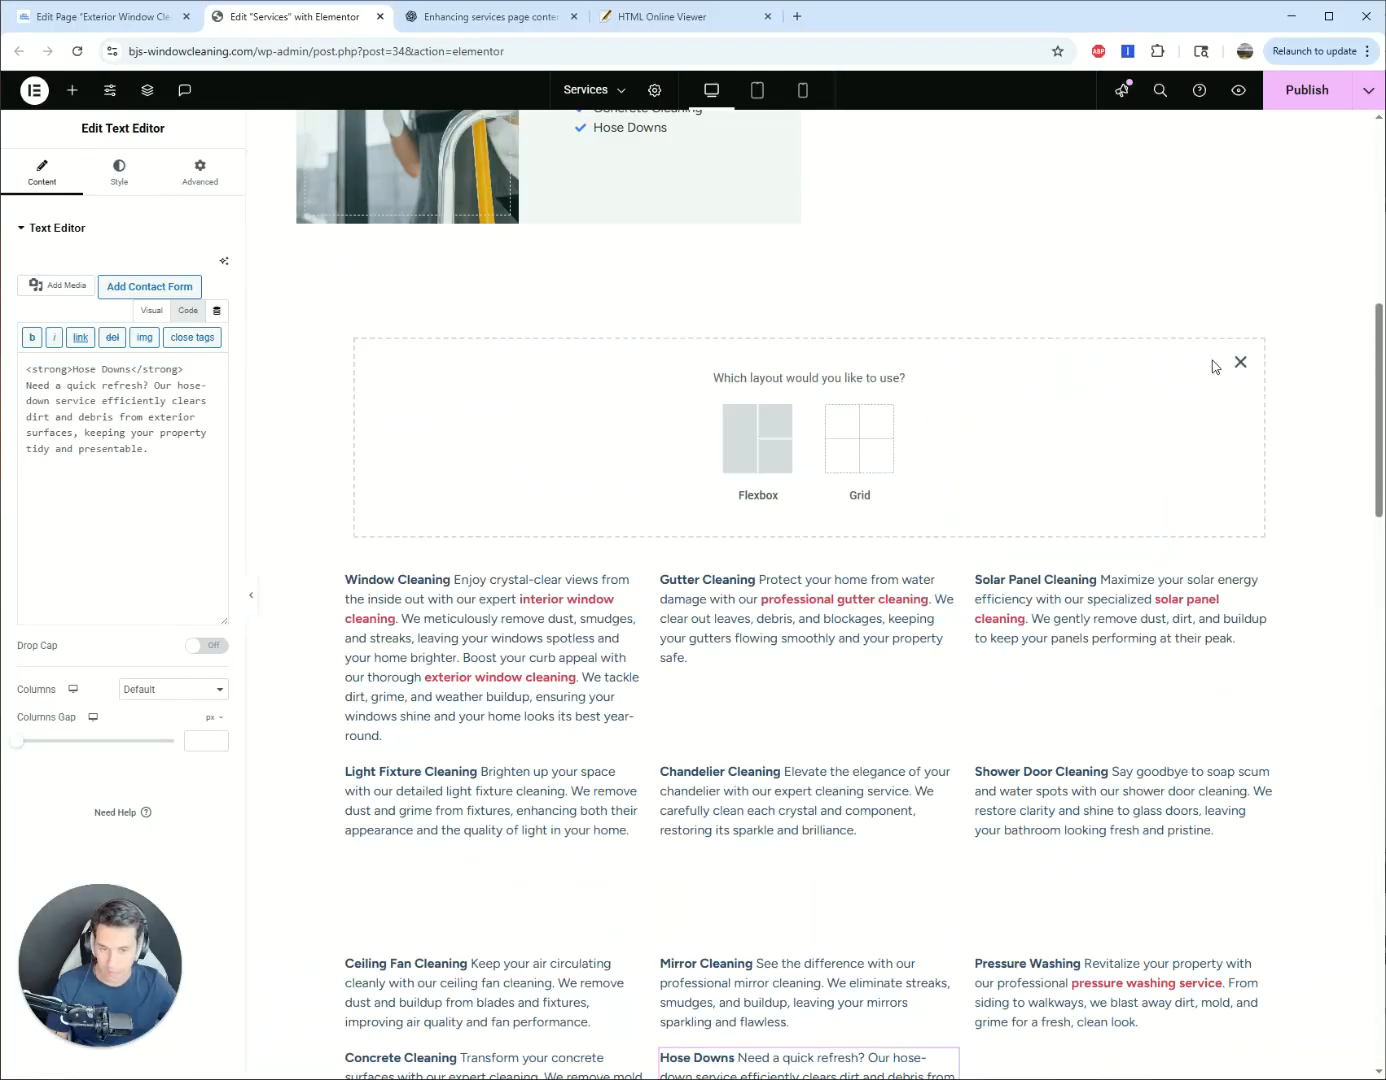
pyautogui.click(1242, 361)
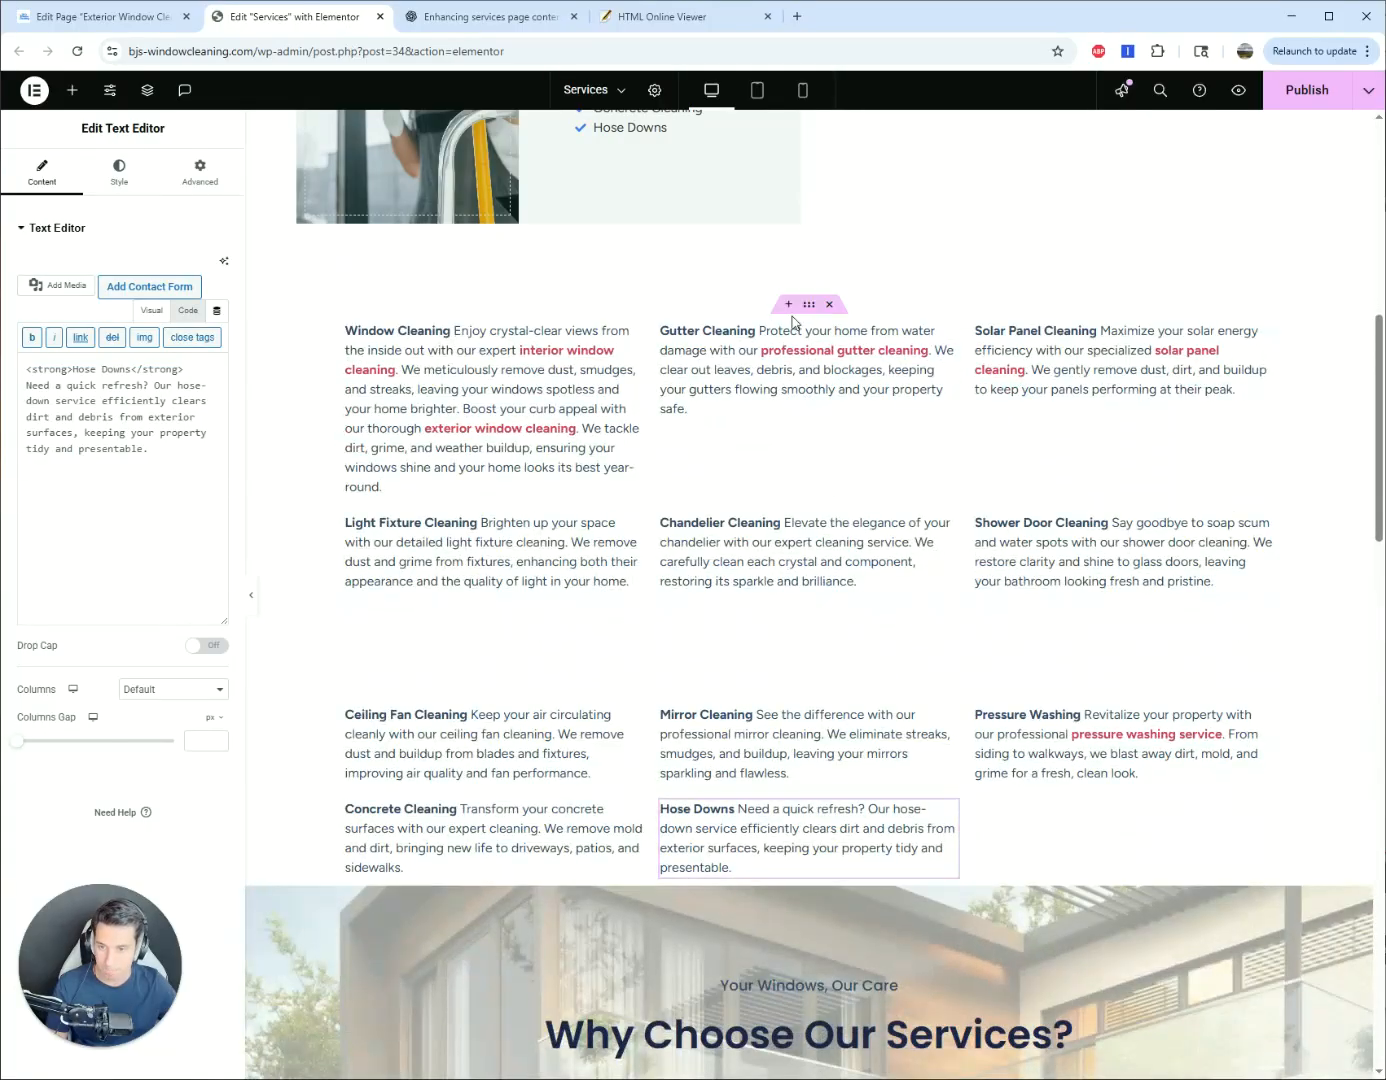
pyautogui.click(796, 309)
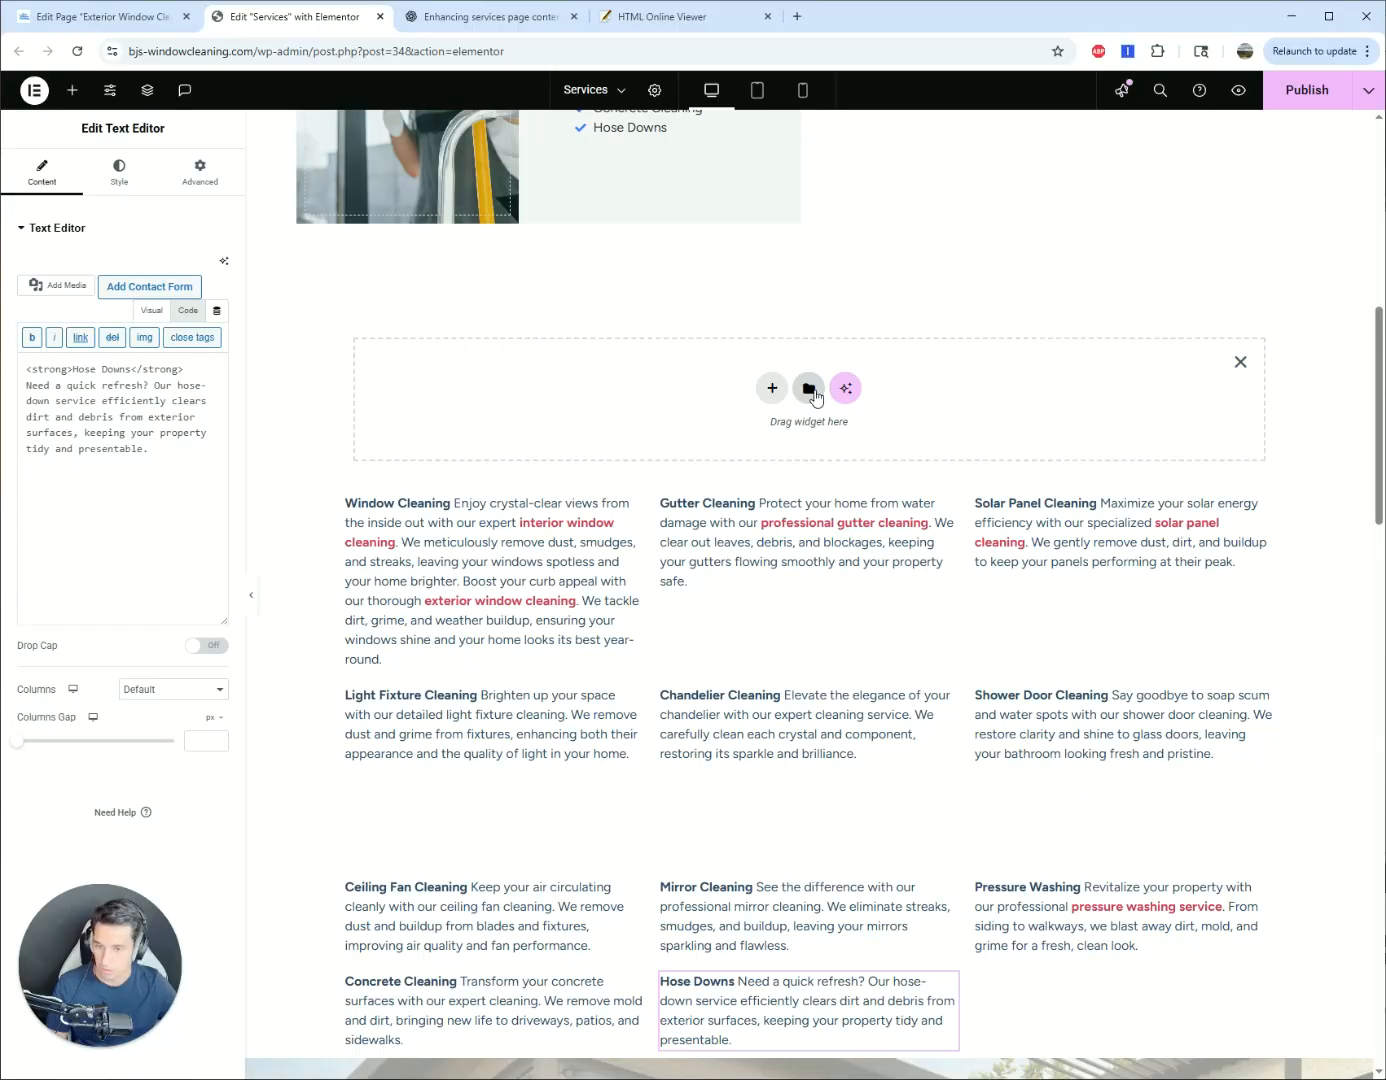
pyautogui.click(809, 388)
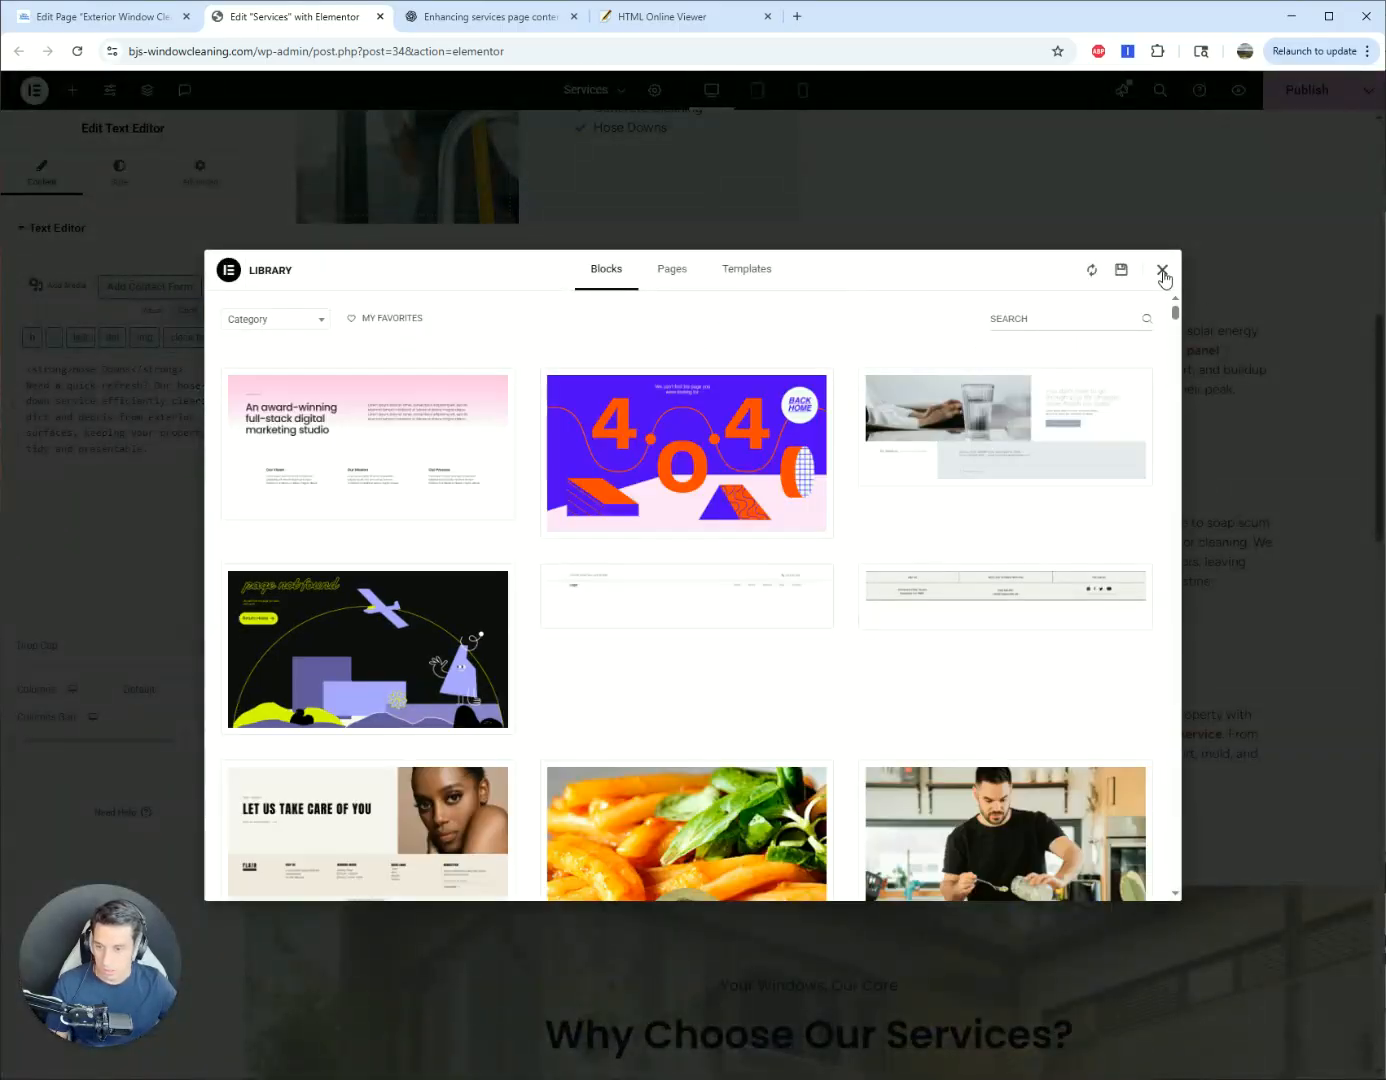
pyautogui.click(1162, 271)
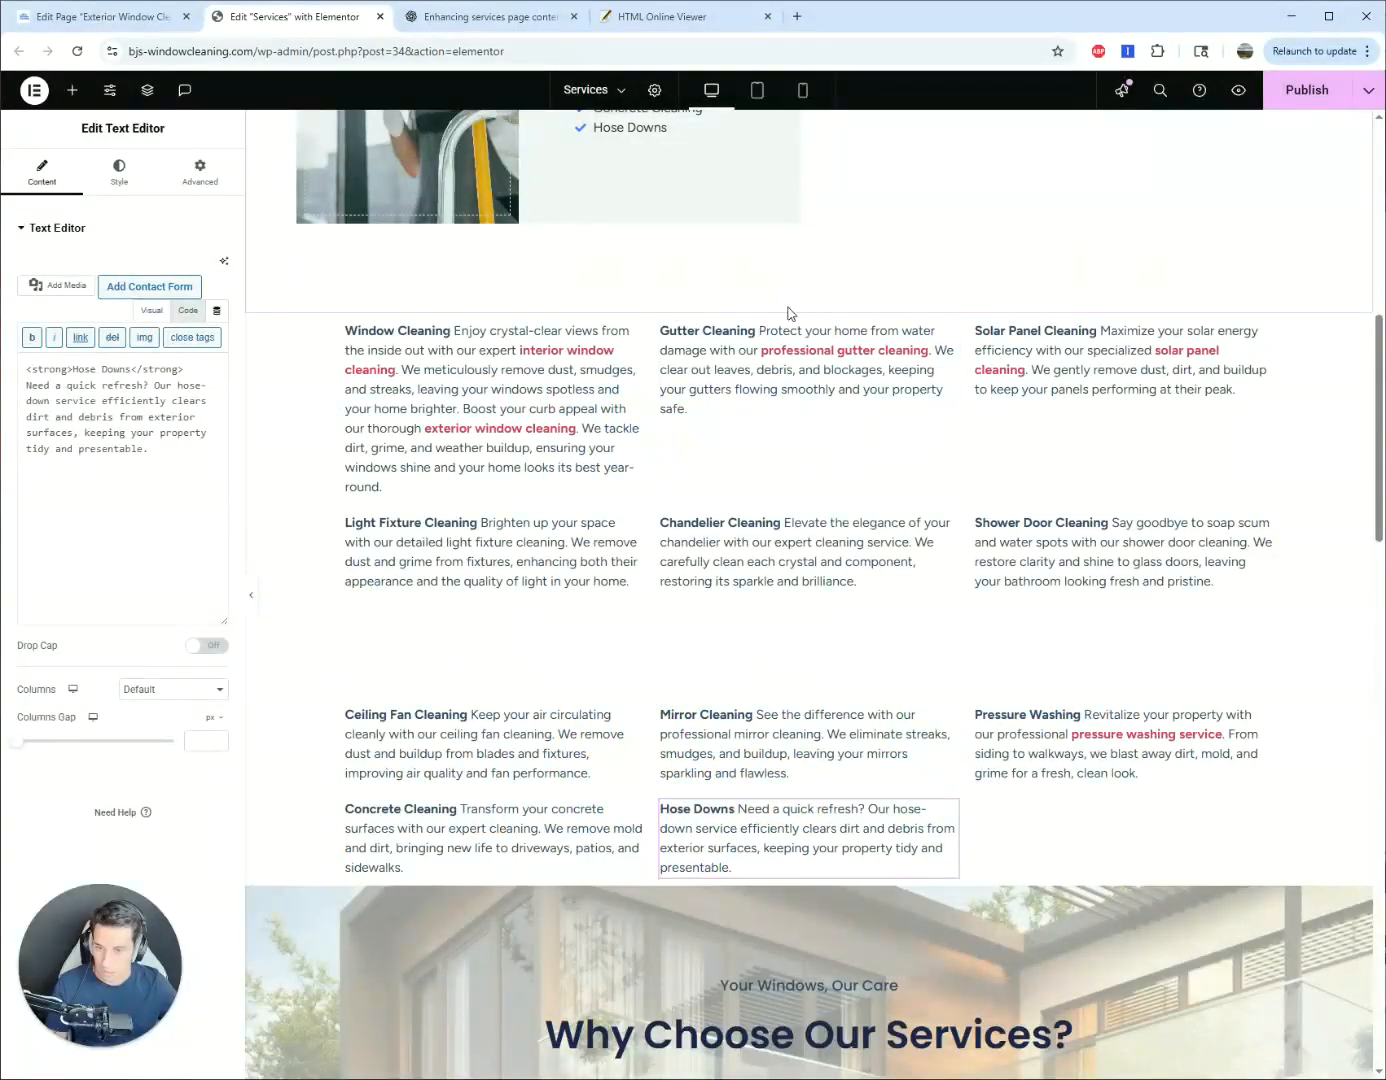
# - Add an HTML widget above the existing service descriptions and paste the copied card-based services code into it
pyautogui.click(789, 305)
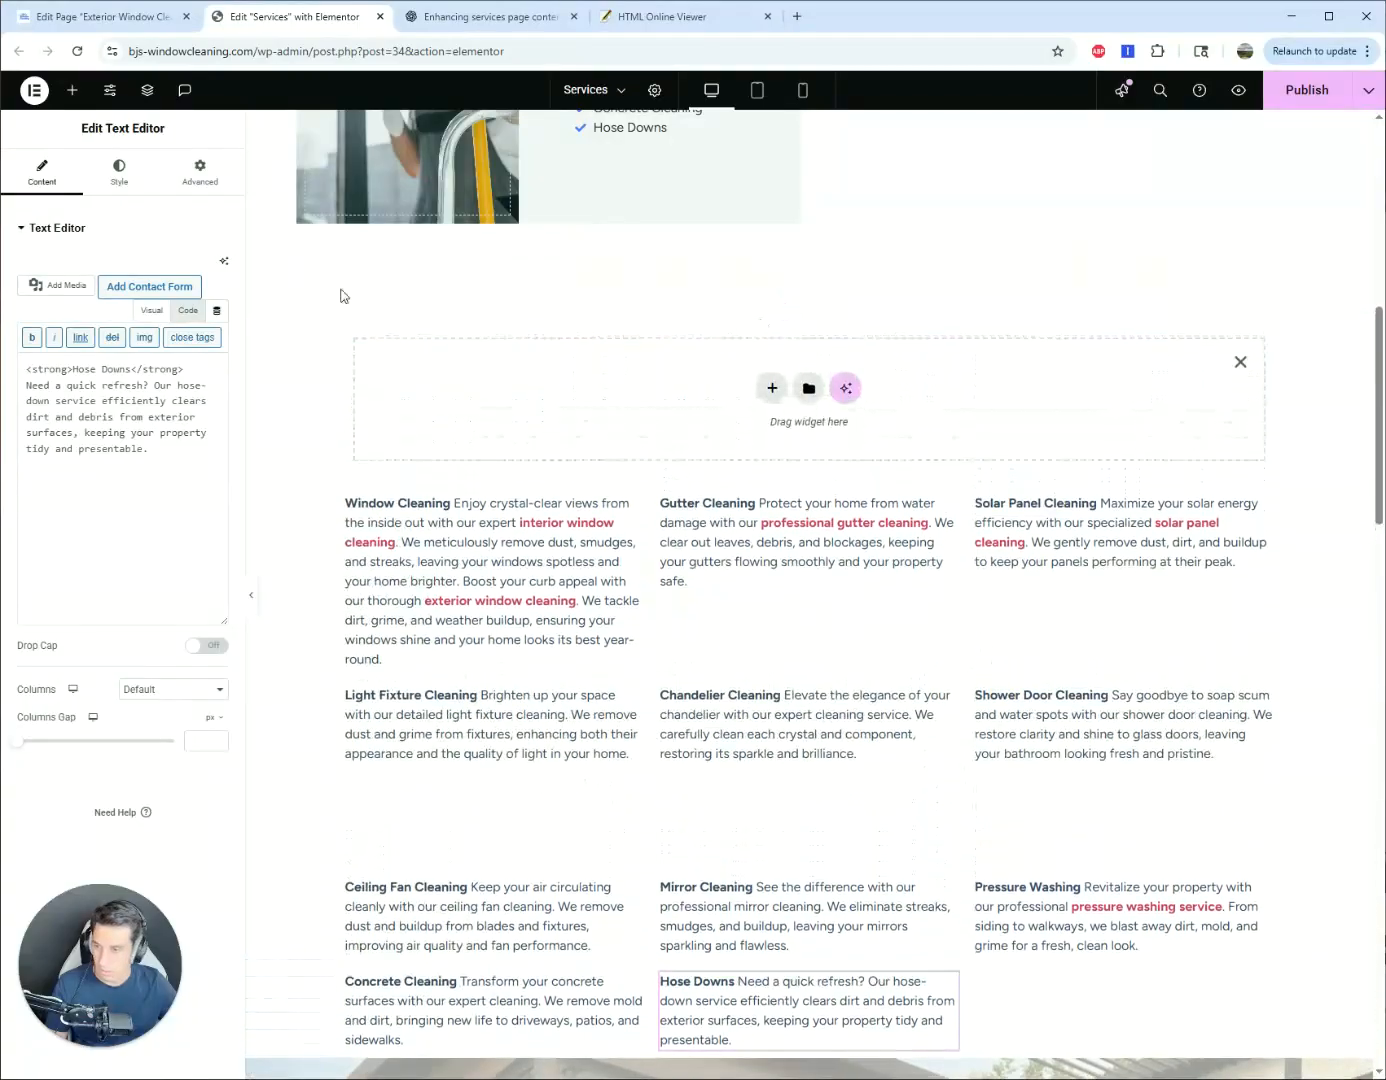
pyautogui.click(72, 90)
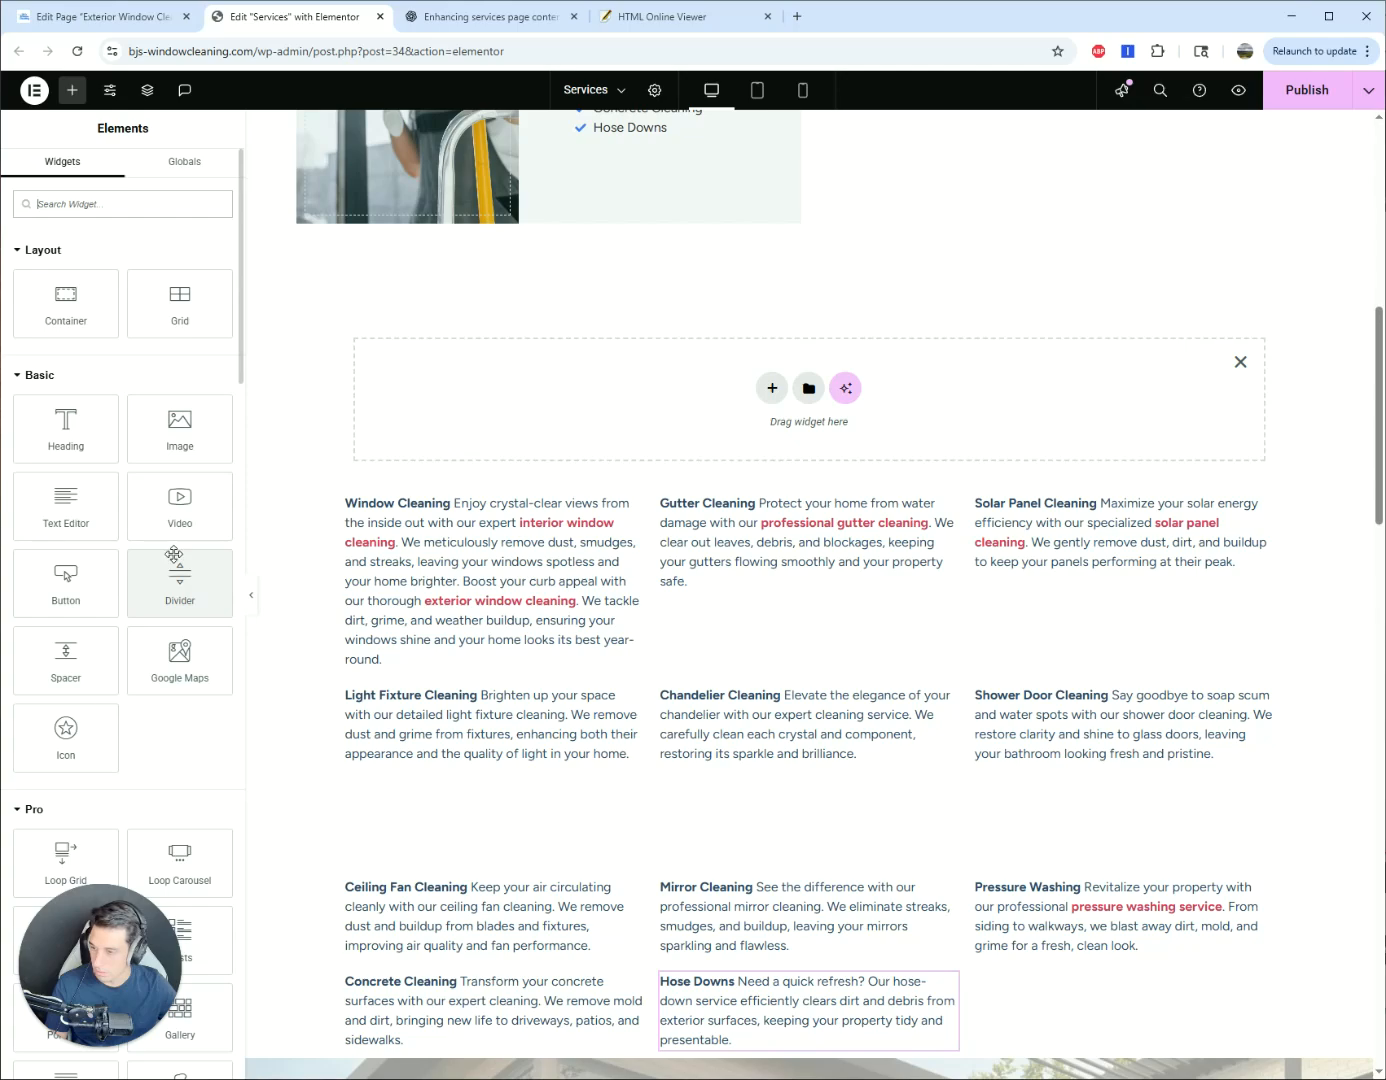
pyautogui.scroll(-5, 174, 554)
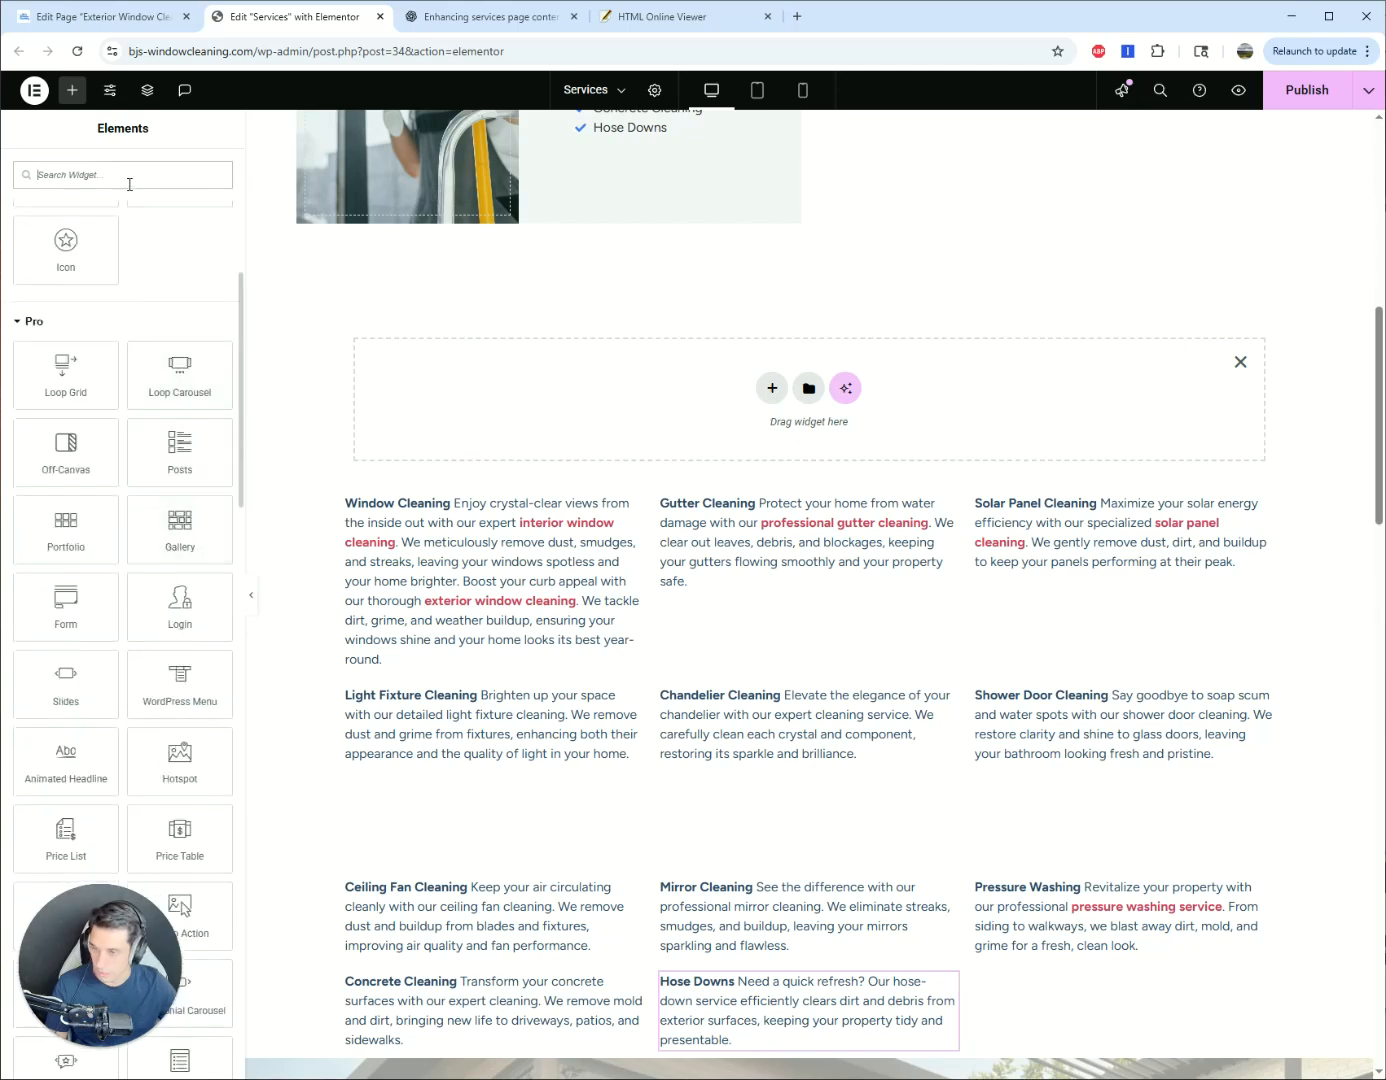
pyautogui.click(129, 184)
pyautogui.write('html')
pyautogui.click(87, 272)
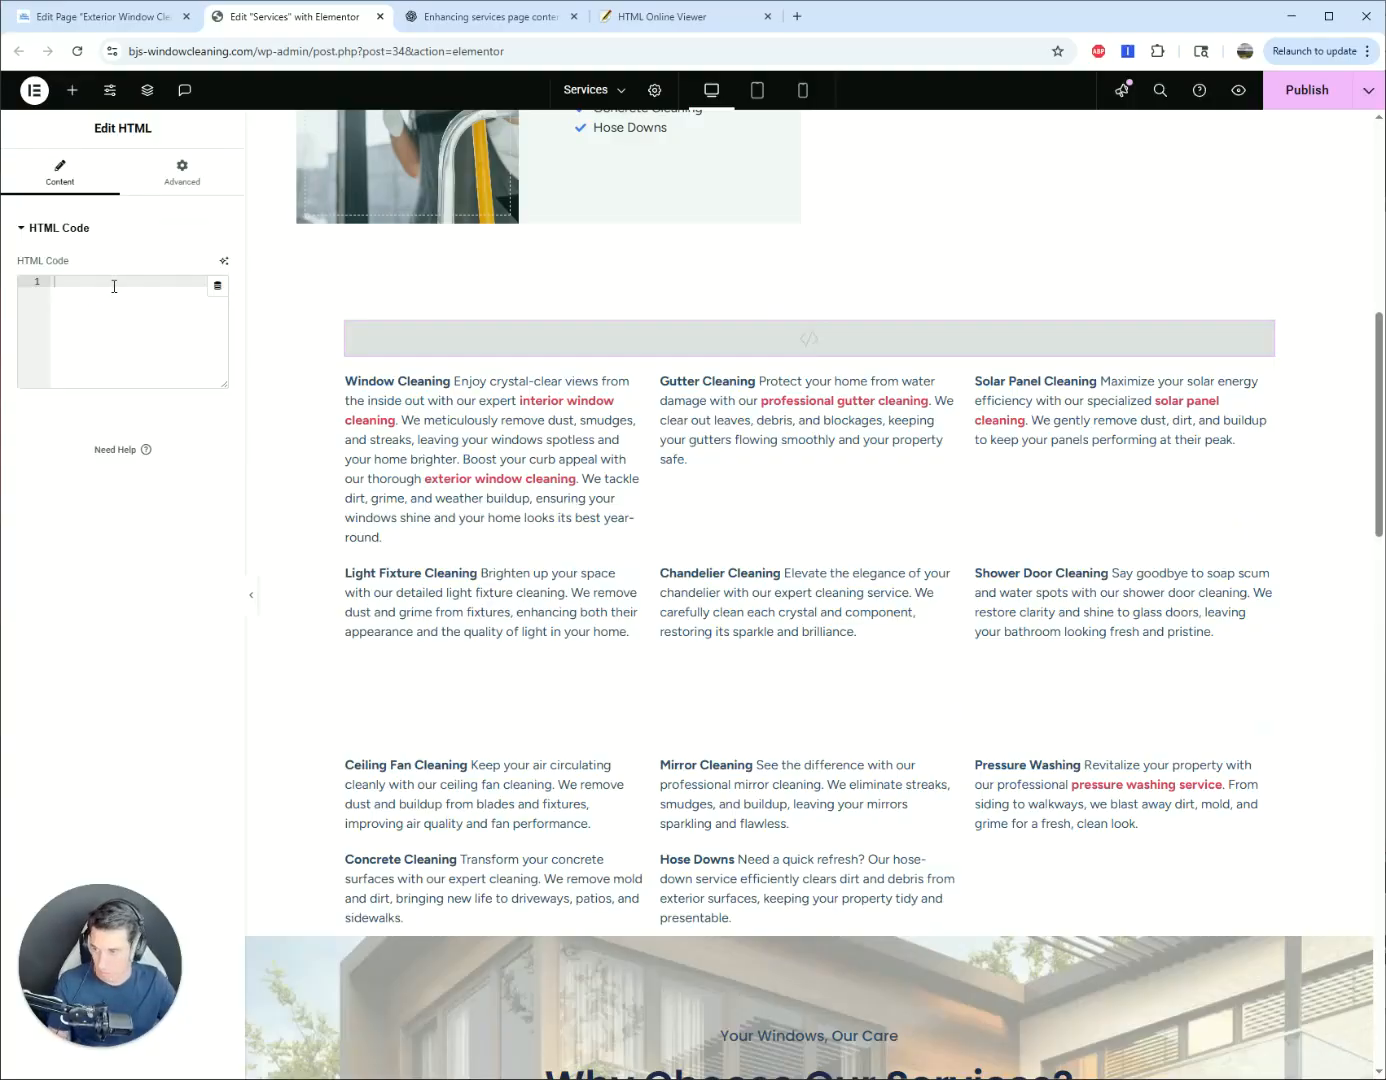
pyautogui.hotkey('ctrl', 'v')
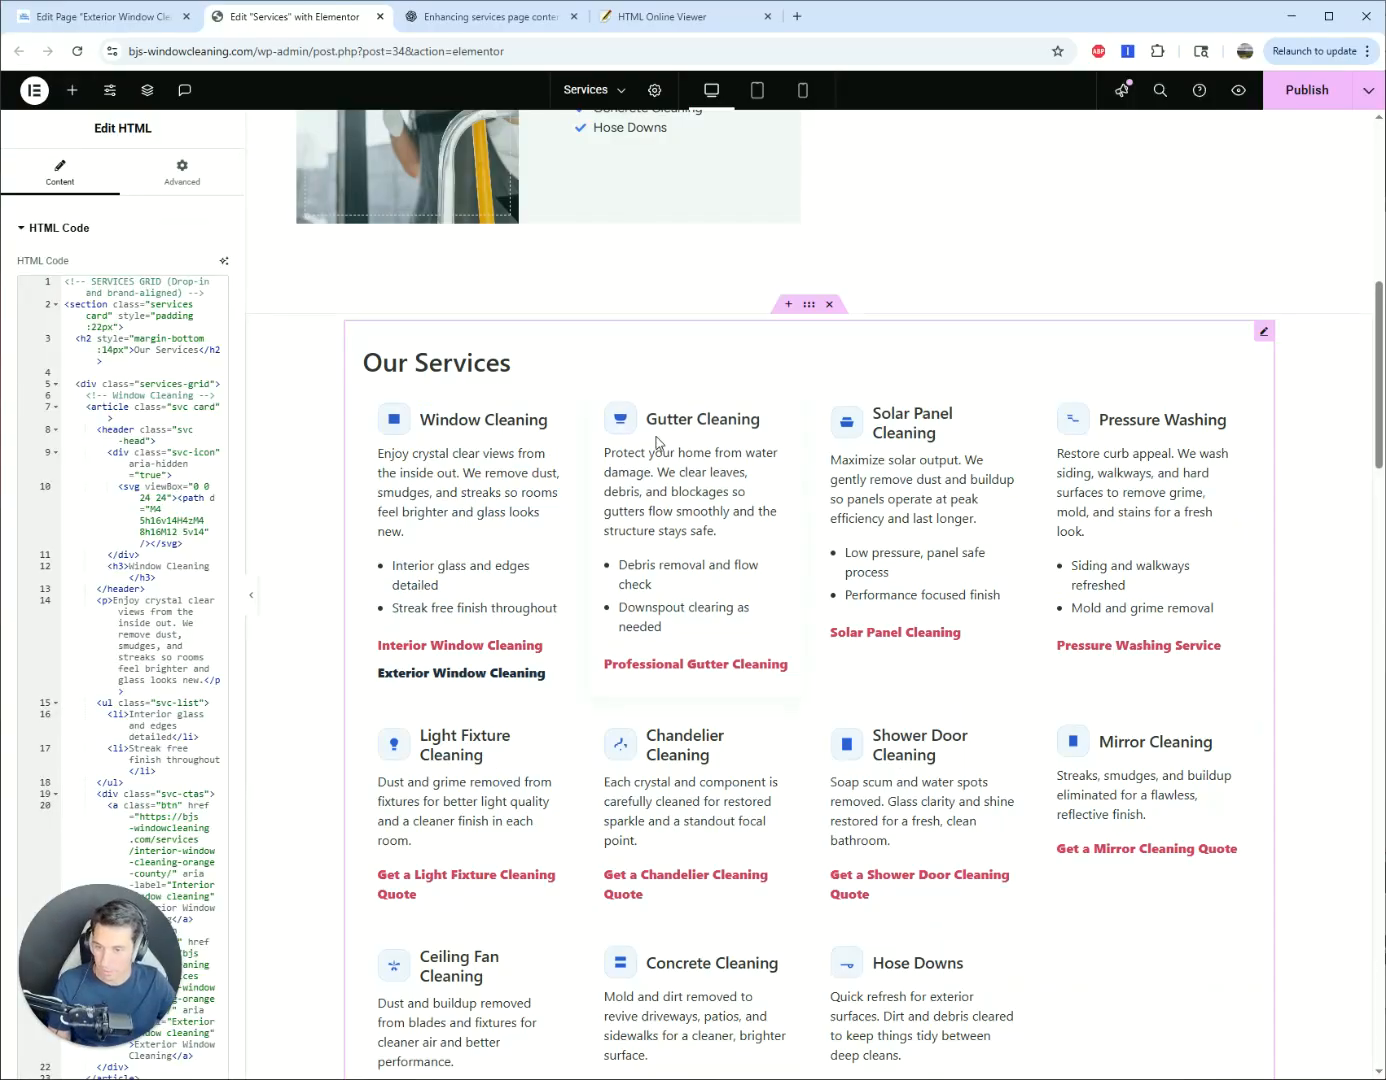
# - Examine the new service cards on the Elementor canvas and compare them with the original service descriptions below
pyautogui.scroll(-1, 645, 451)
pyautogui.scroll(-2, 663, 516)
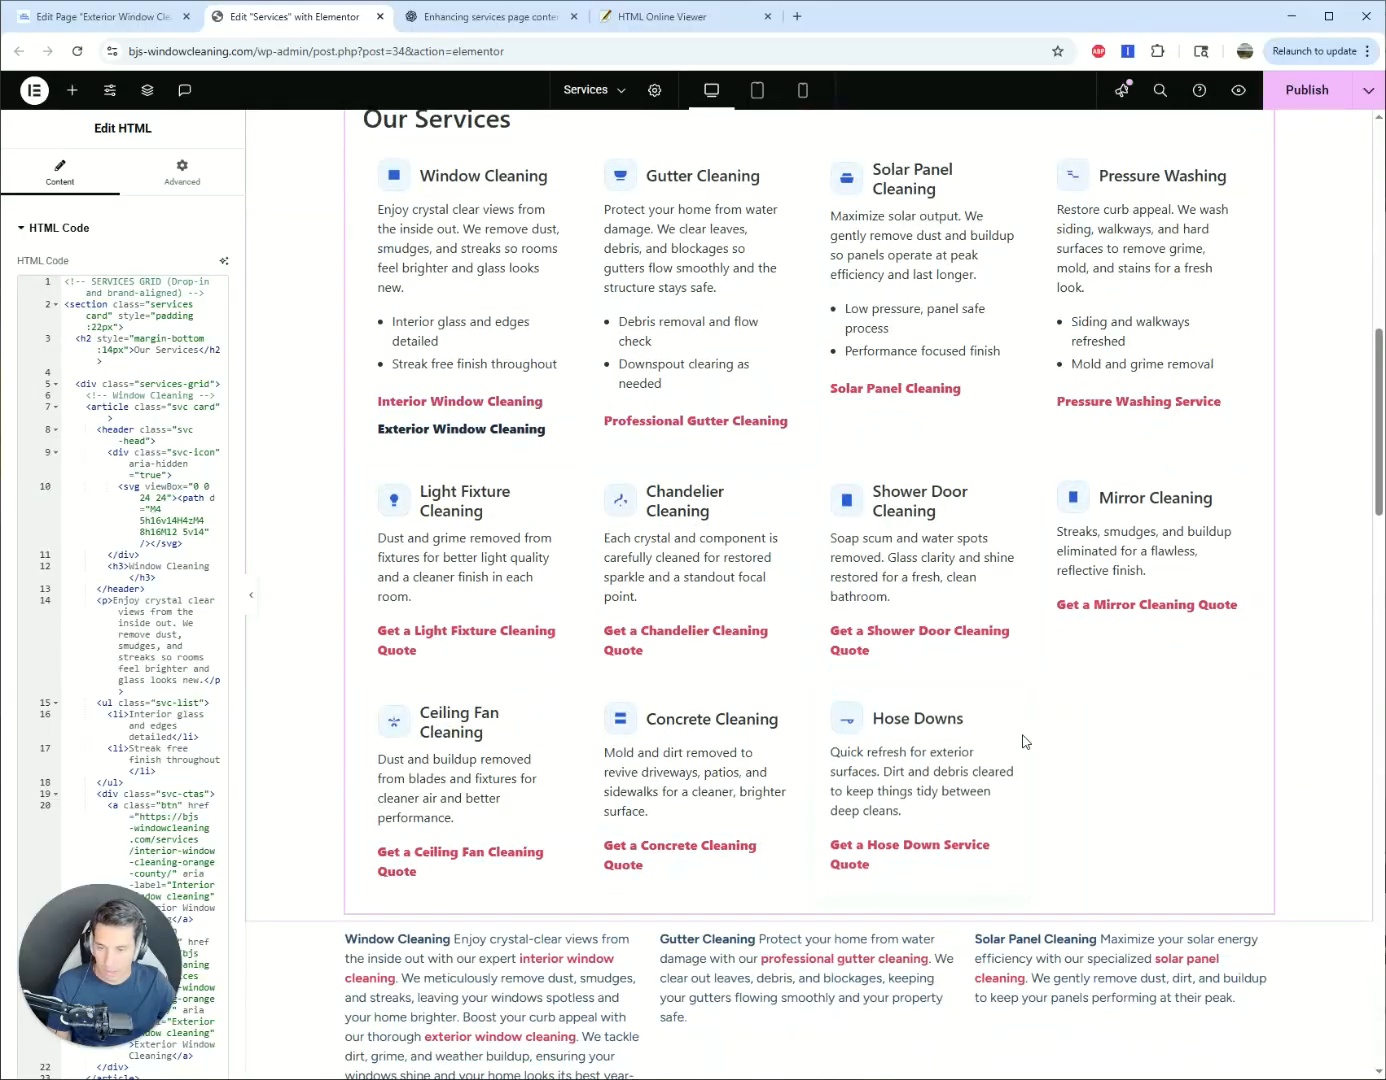
pyautogui.scroll(2, 1024, 736)
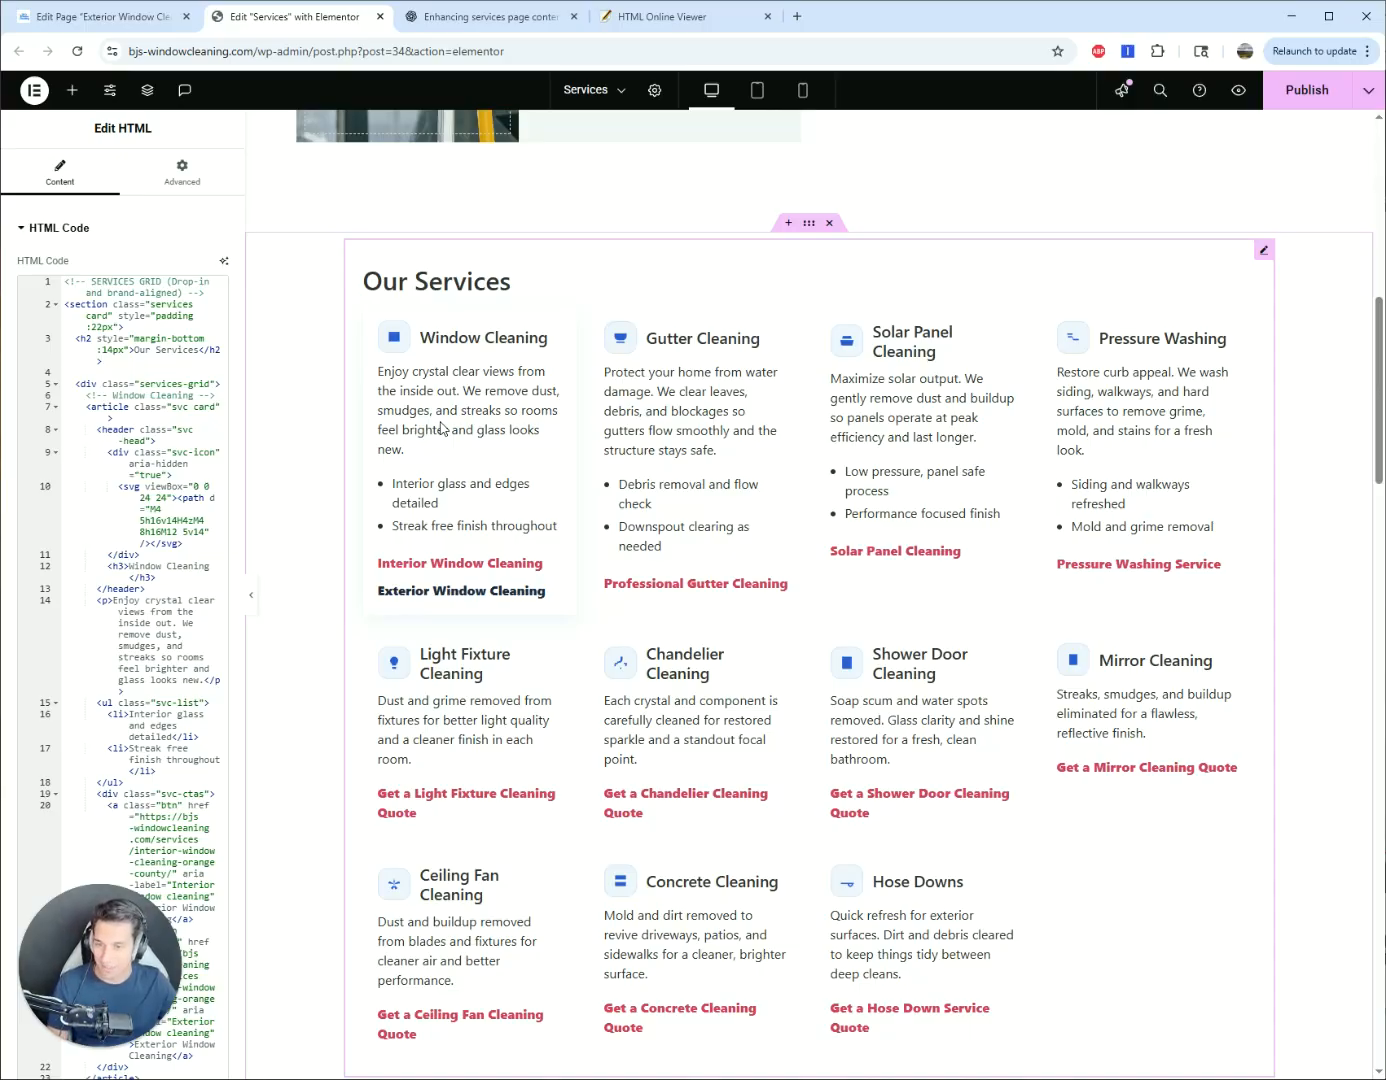
pyautogui.scroll(-2, 800, 510)
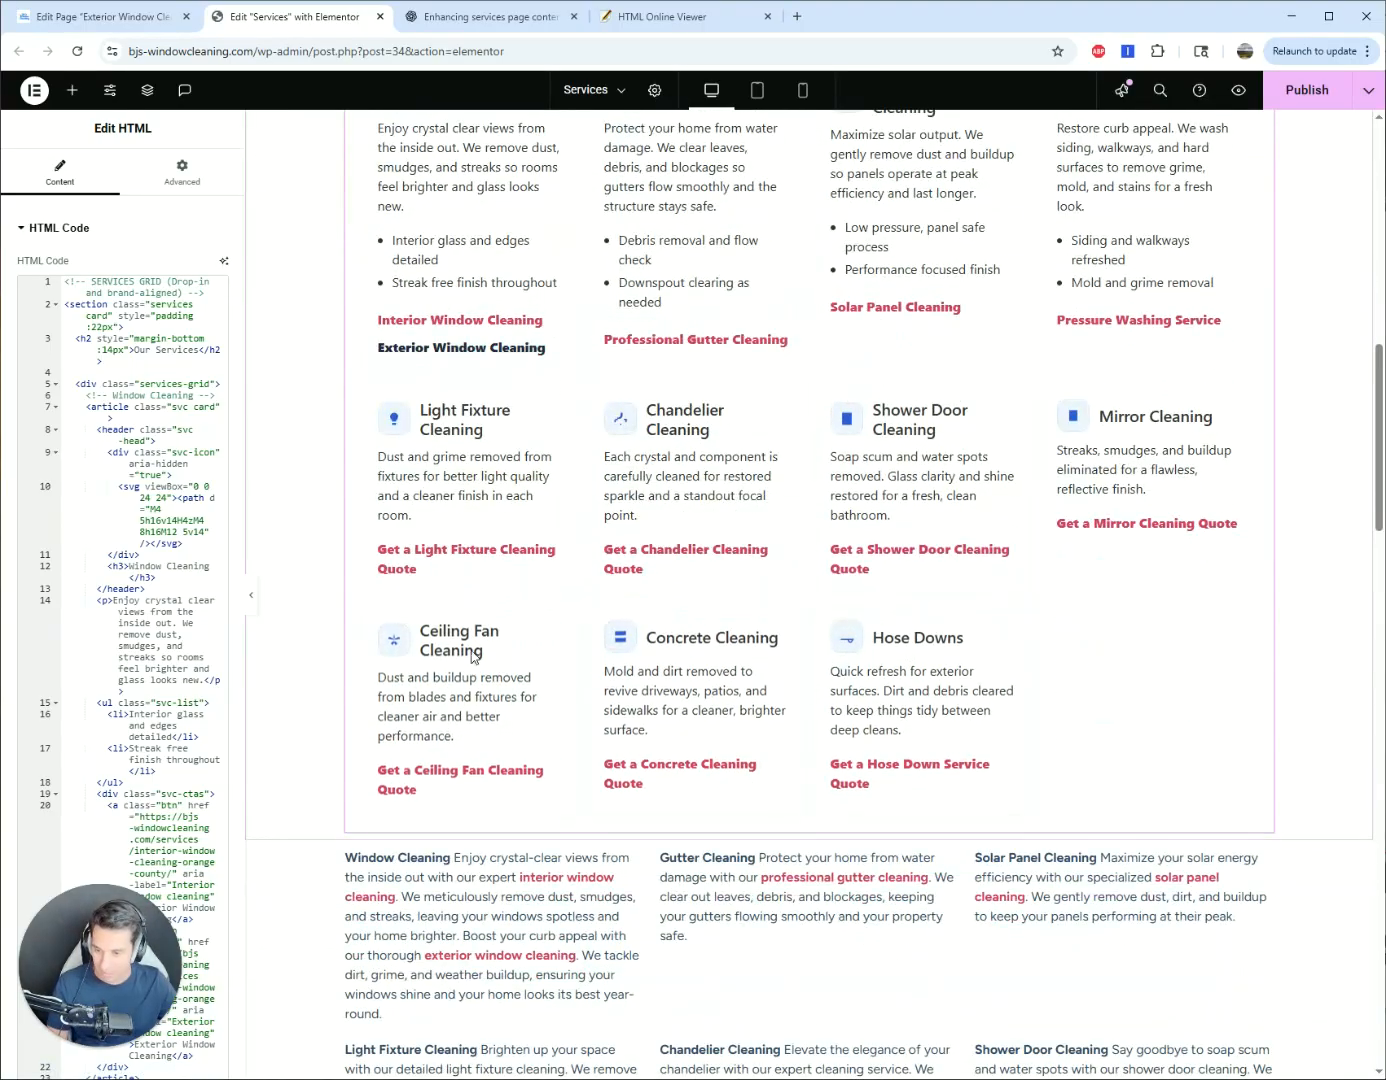
pyautogui.scroll(3, 501, 650)
pyautogui.scroll(-3, 1173, 507)
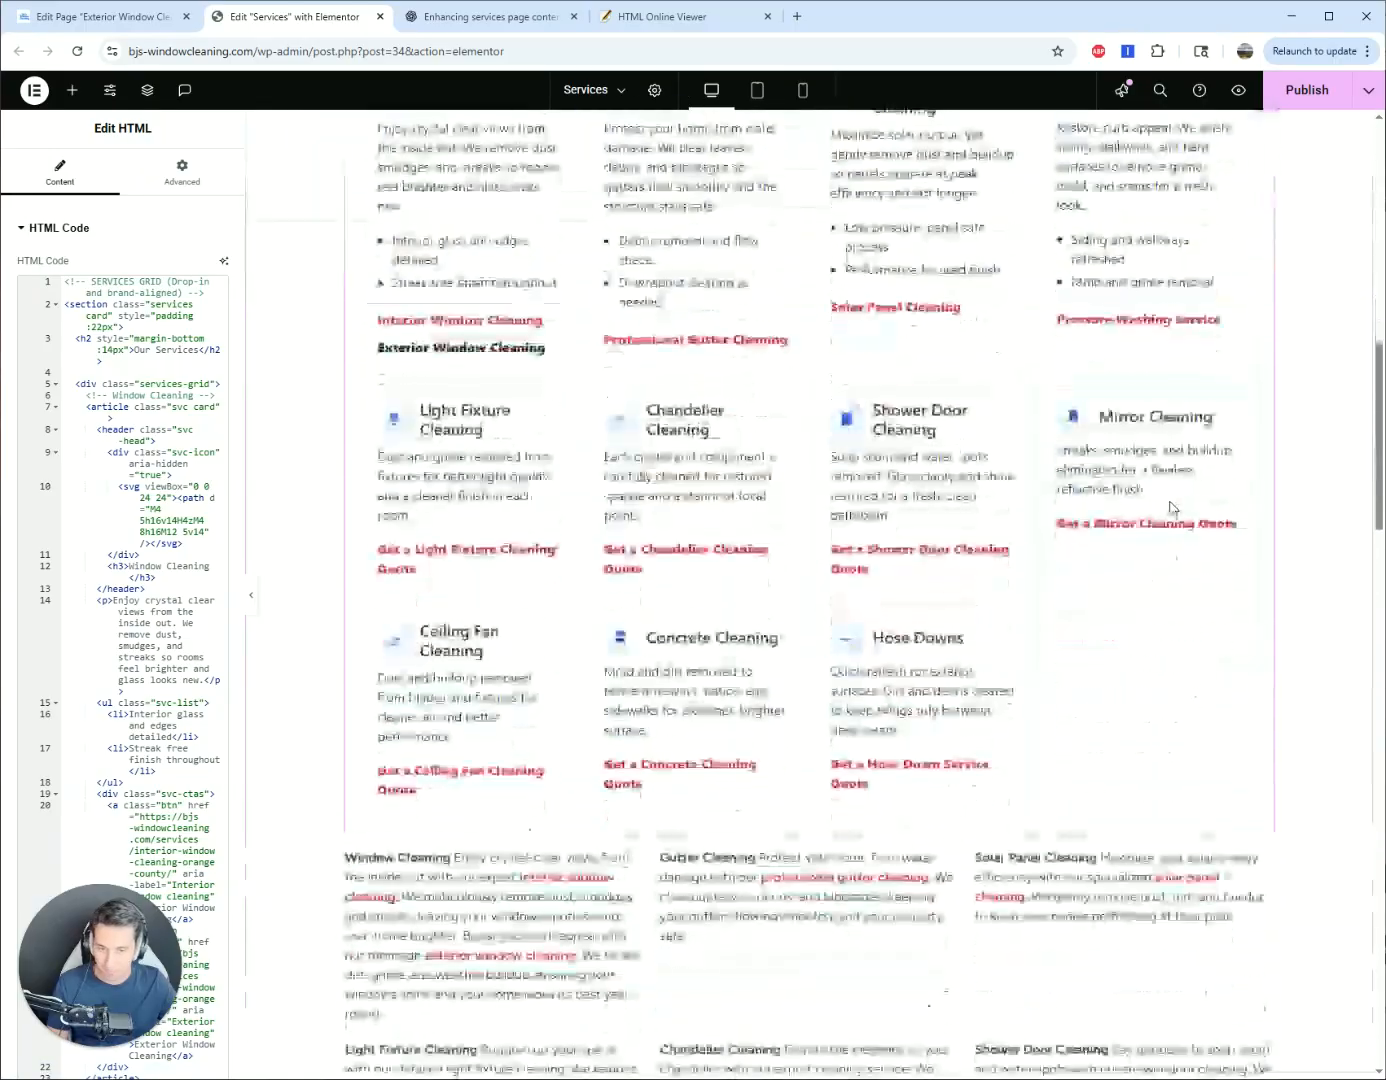
pyautogui.scroll(-3, 1170, 505)
pyautogui.scroll(3, 585, 487)
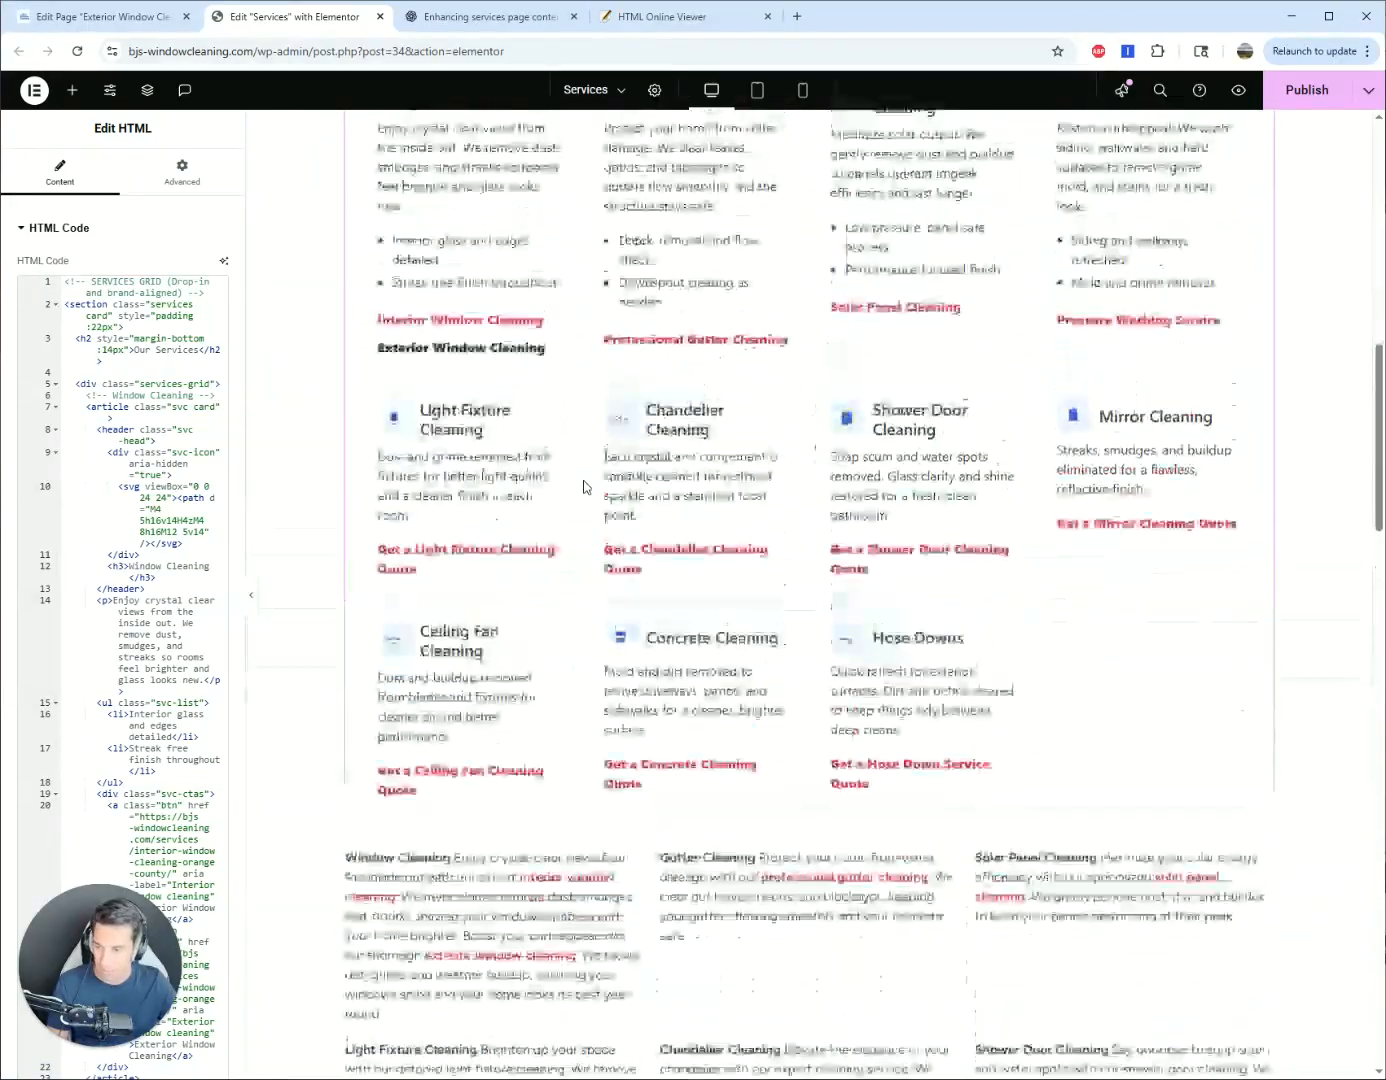
pyautogui.scroll(1, 998, 506)
pyautogui.scroll(-3, 997, 506)
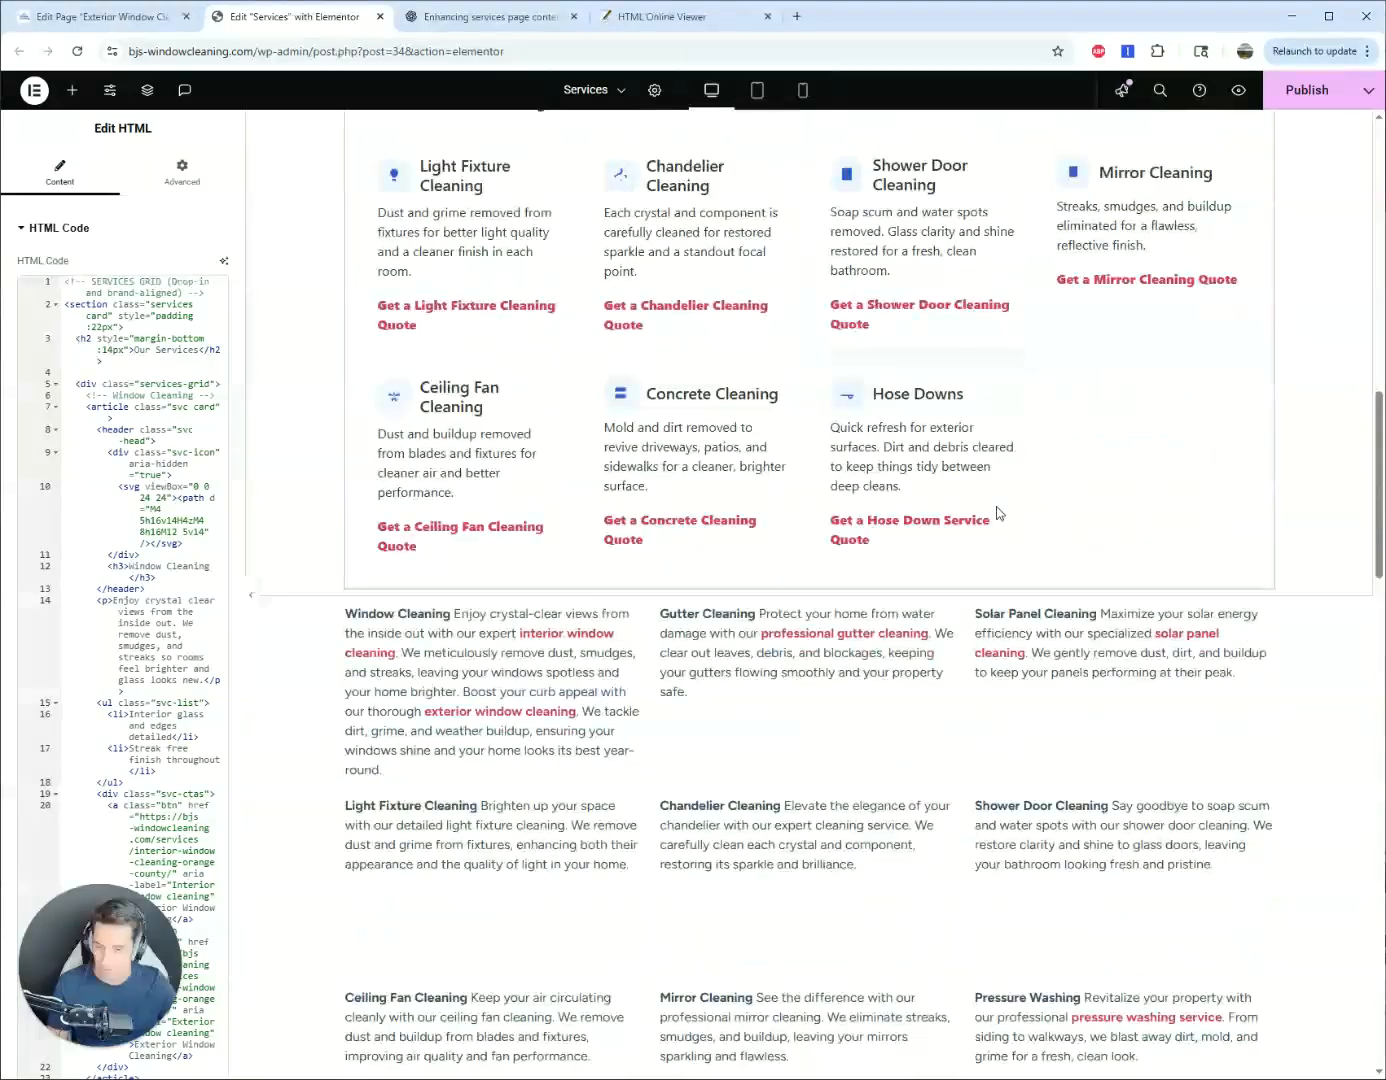
pyautogui.scroll(-2, 997, 515)
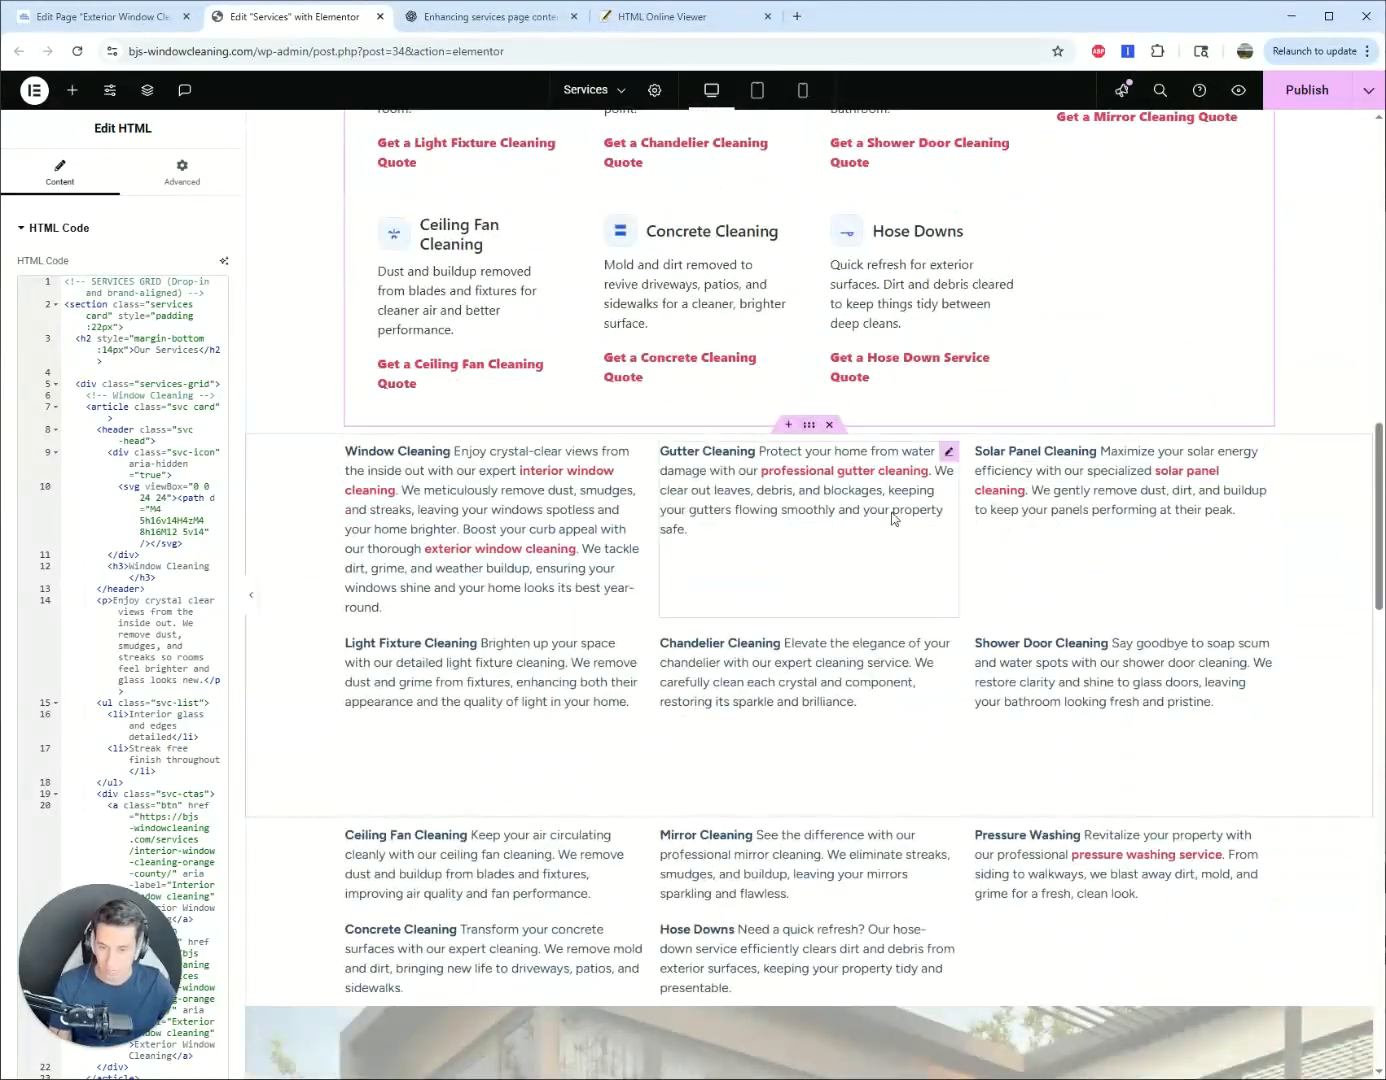
pyautogui.click(881, 499)
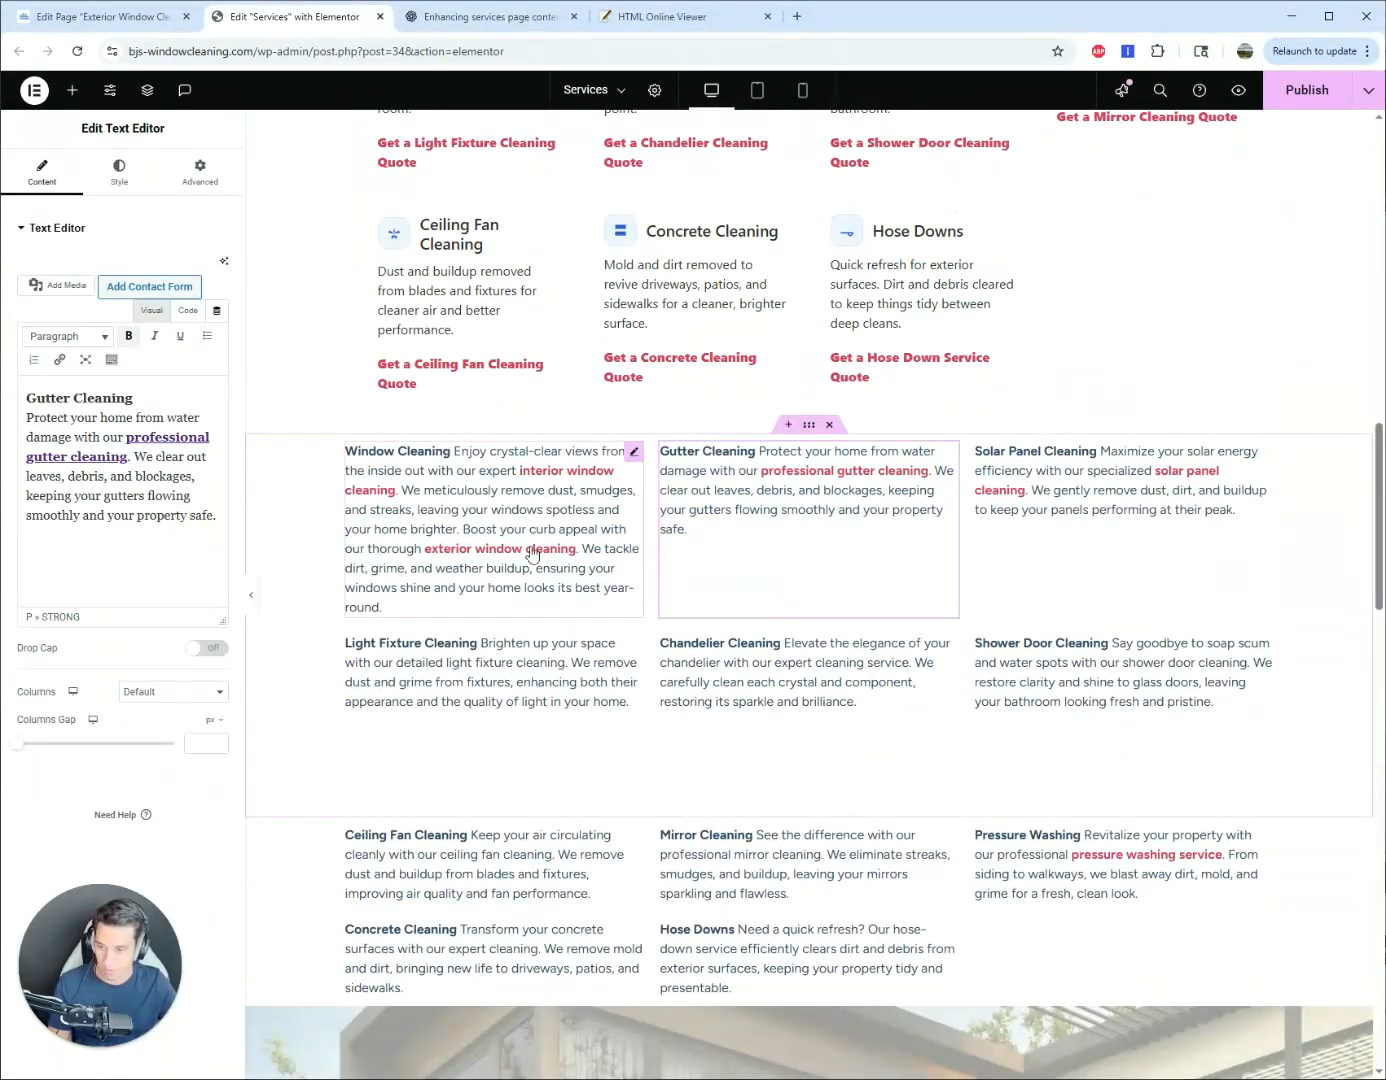
pyautogui.scroll(-3, 560, 580)
pyautogui.scroll(7, 1058, 572)
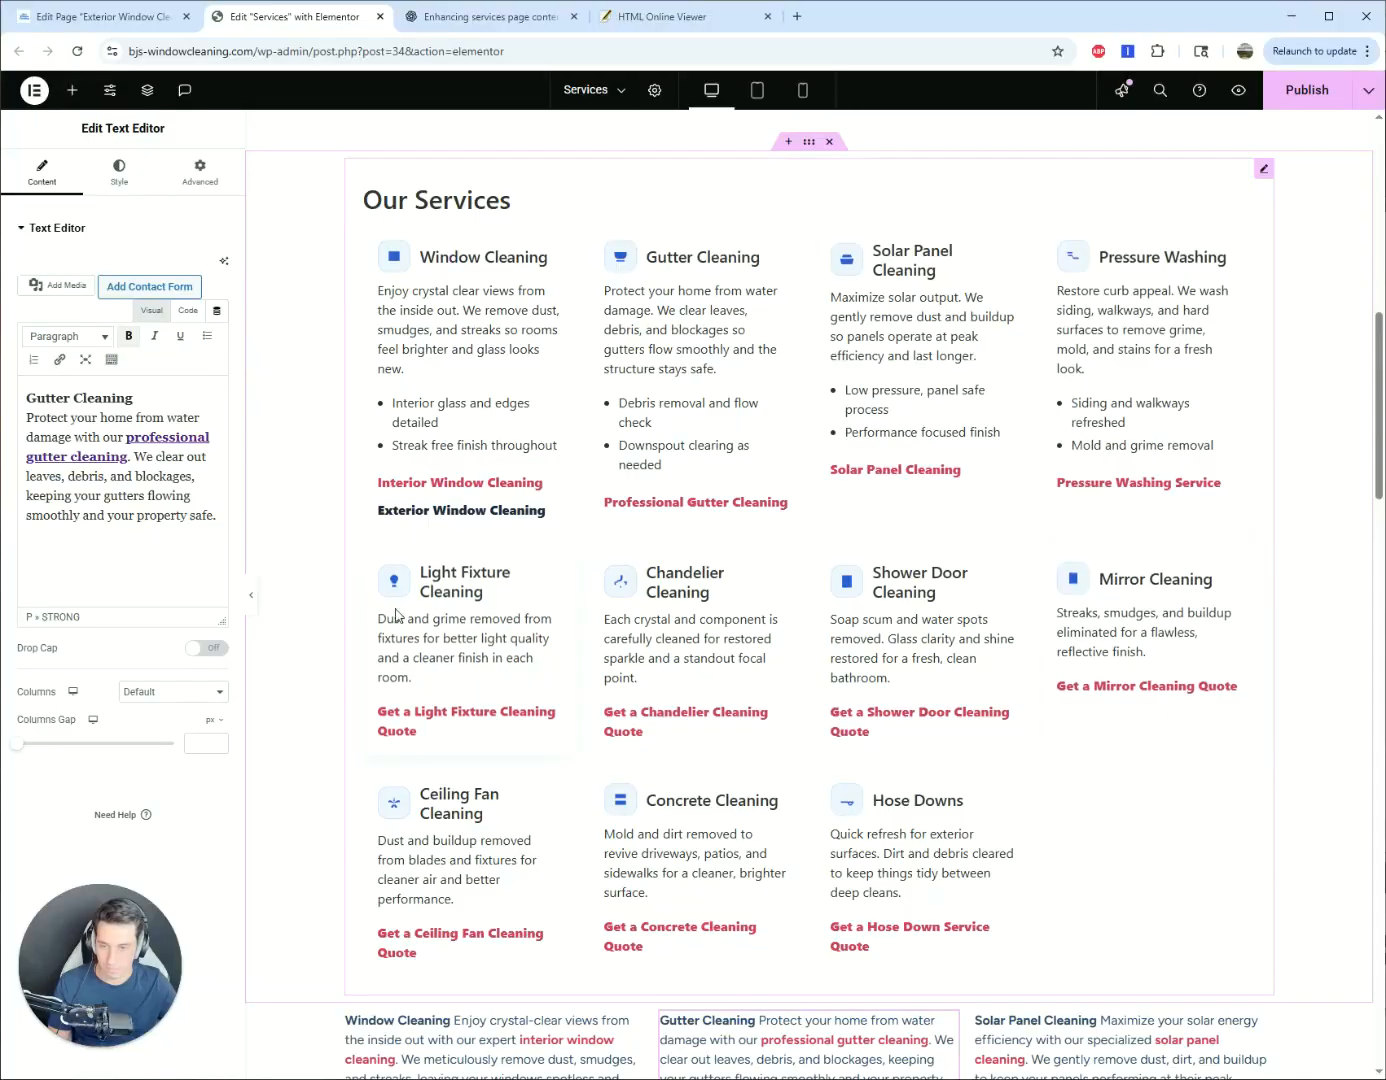
# - Check the HTML widget's code and layout, publish the Services page, and open its live version
pyautogui.click(395, 876)
pyautogui.scroll(-5, 396, 876)
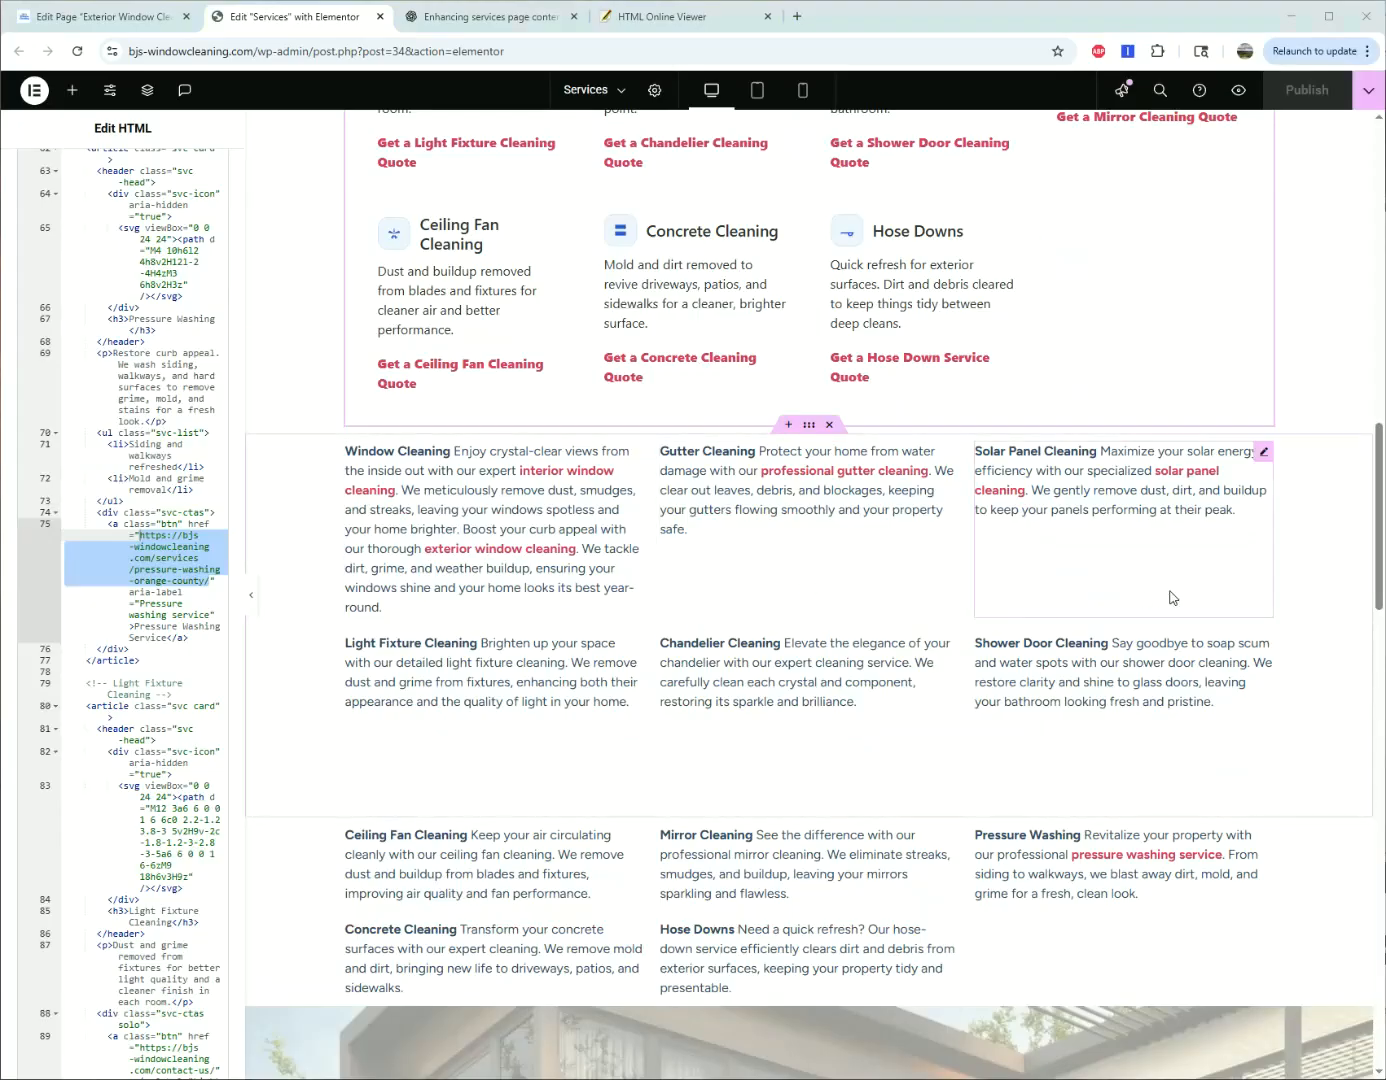
pyautogui.scroll(-3, 796, 569)
pyautogui.scroll(5, 776, 585)
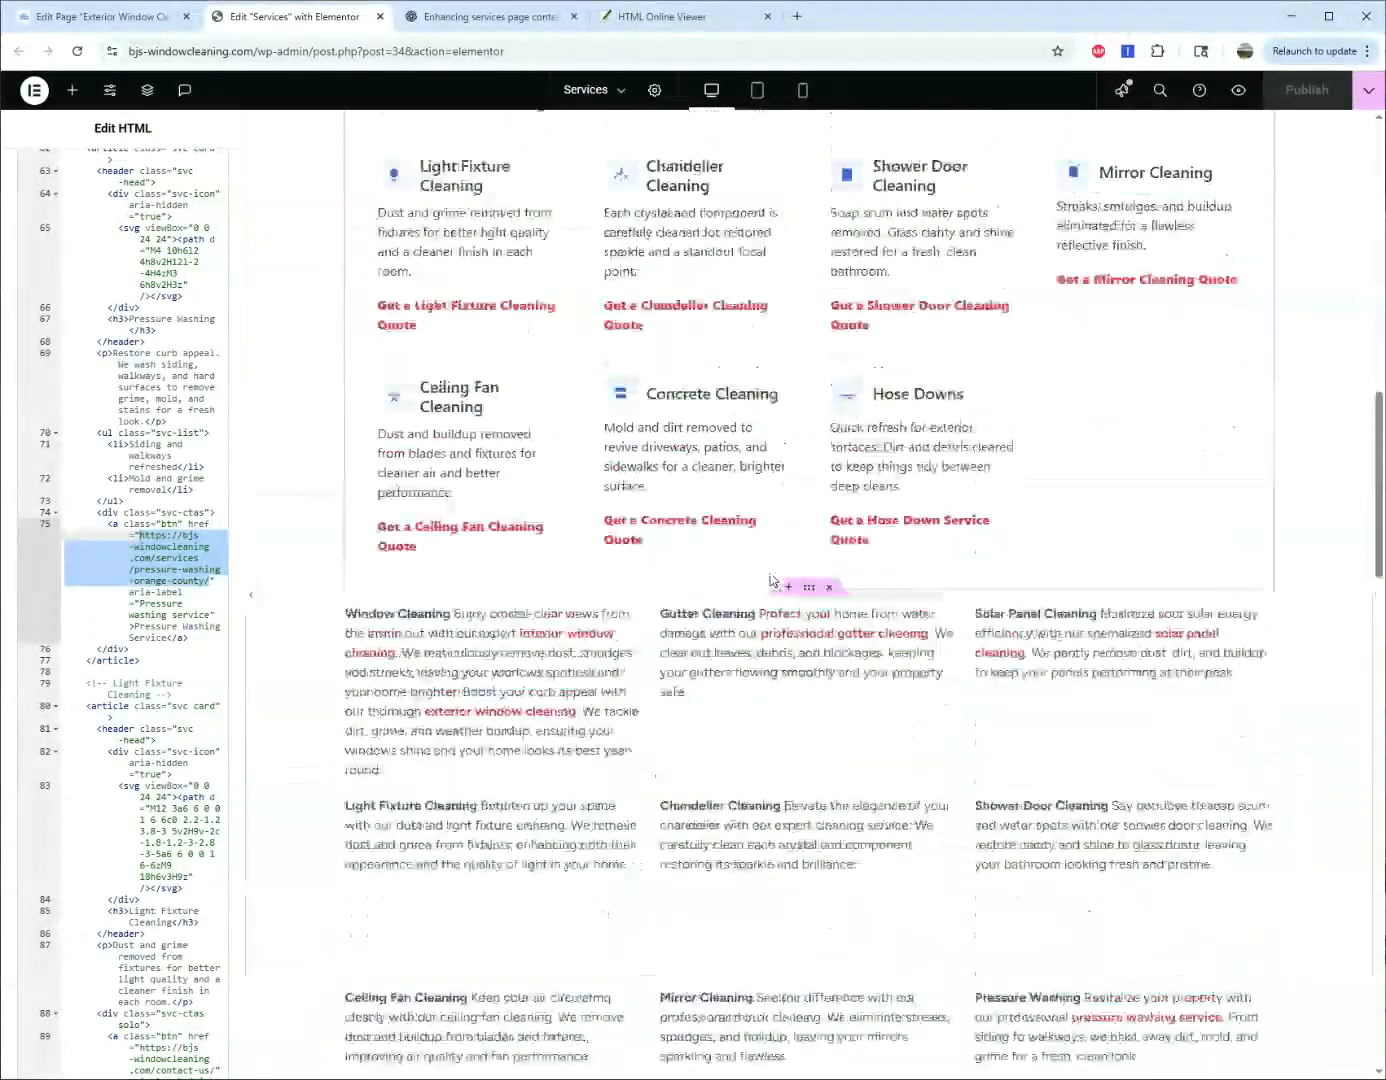
pyautogui.click(1366, 90)
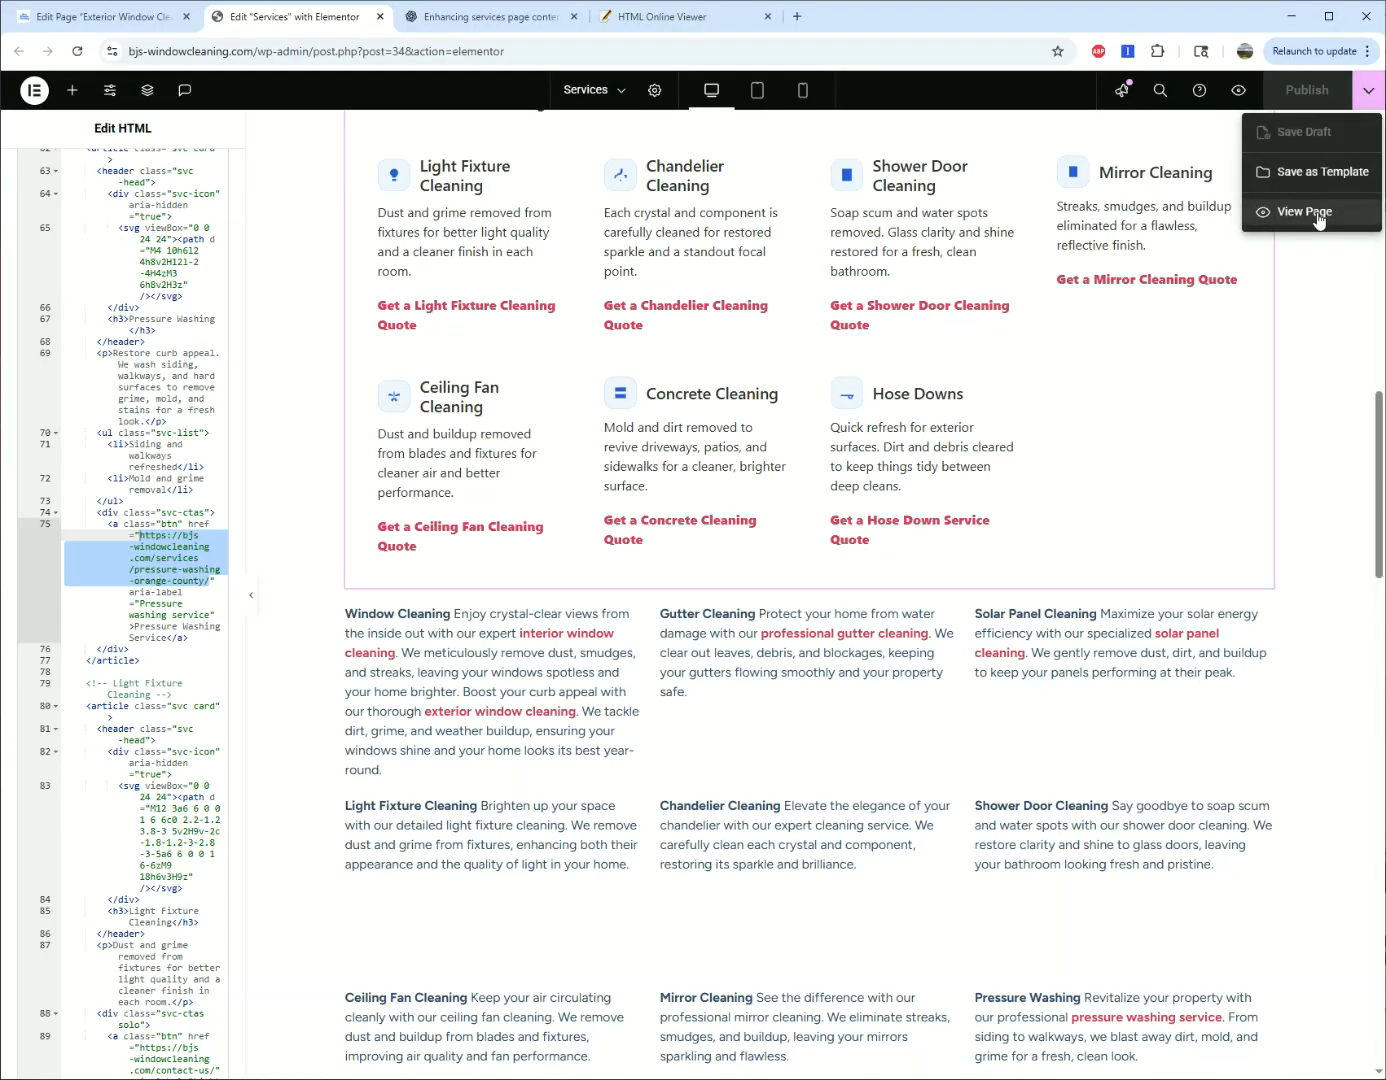
pyautogui.click(1318, 219)
# - Examine the live Services page, including the Our Services heading, the service cards, and the old descriptions below them
pyautogui.scroll(-9, 635, 578)
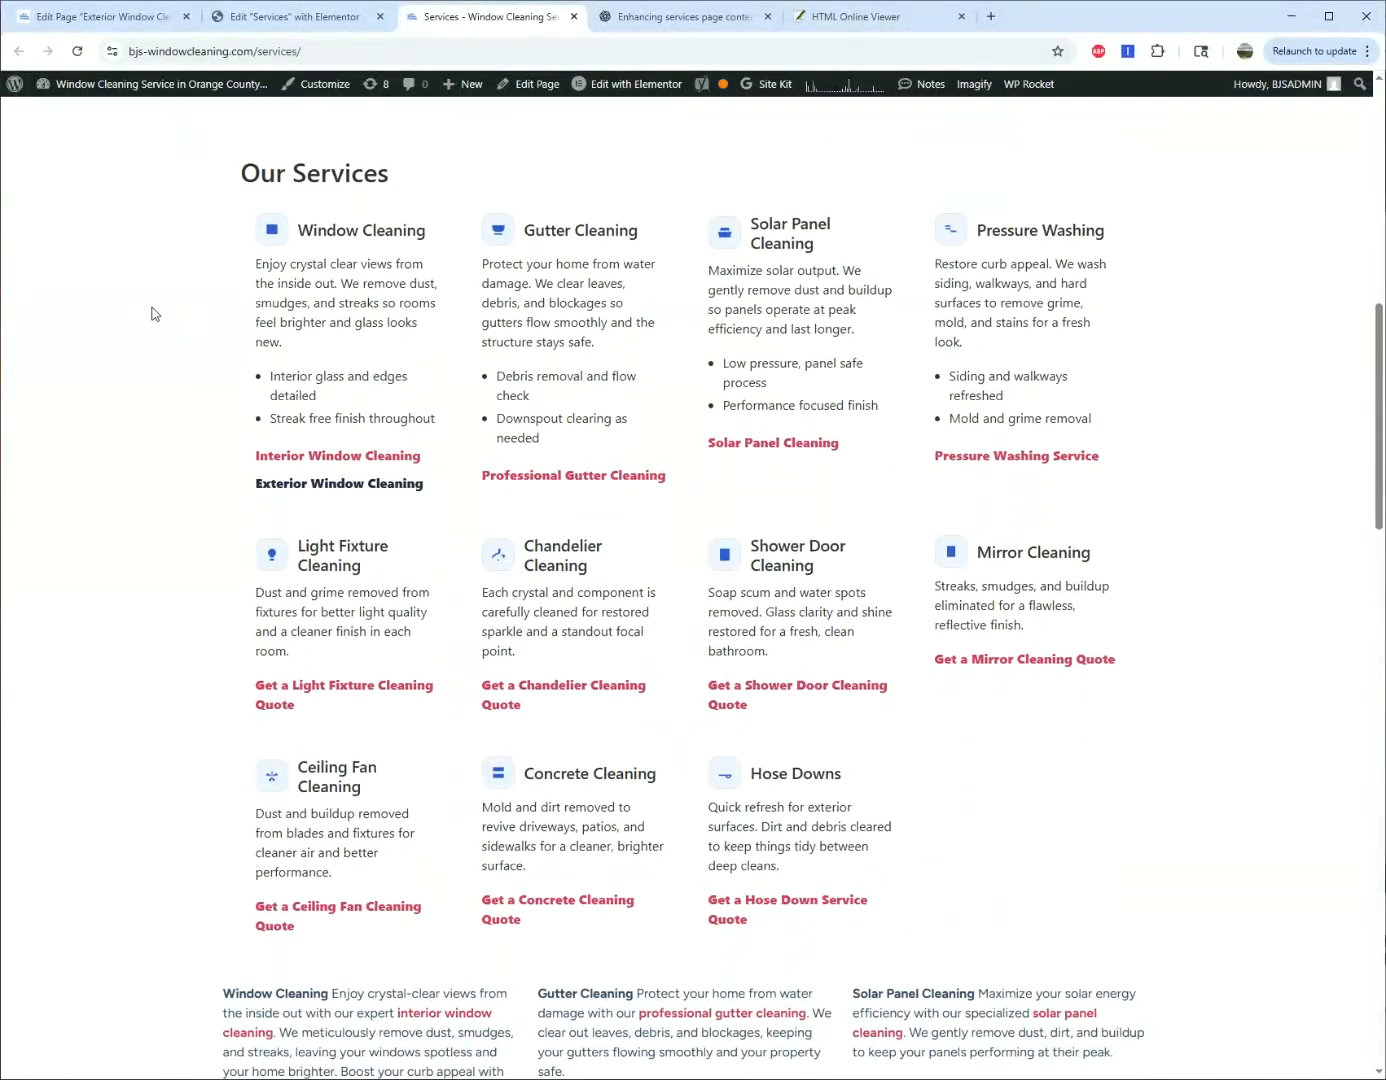
pyautogui.scroll(3, 447, 301)
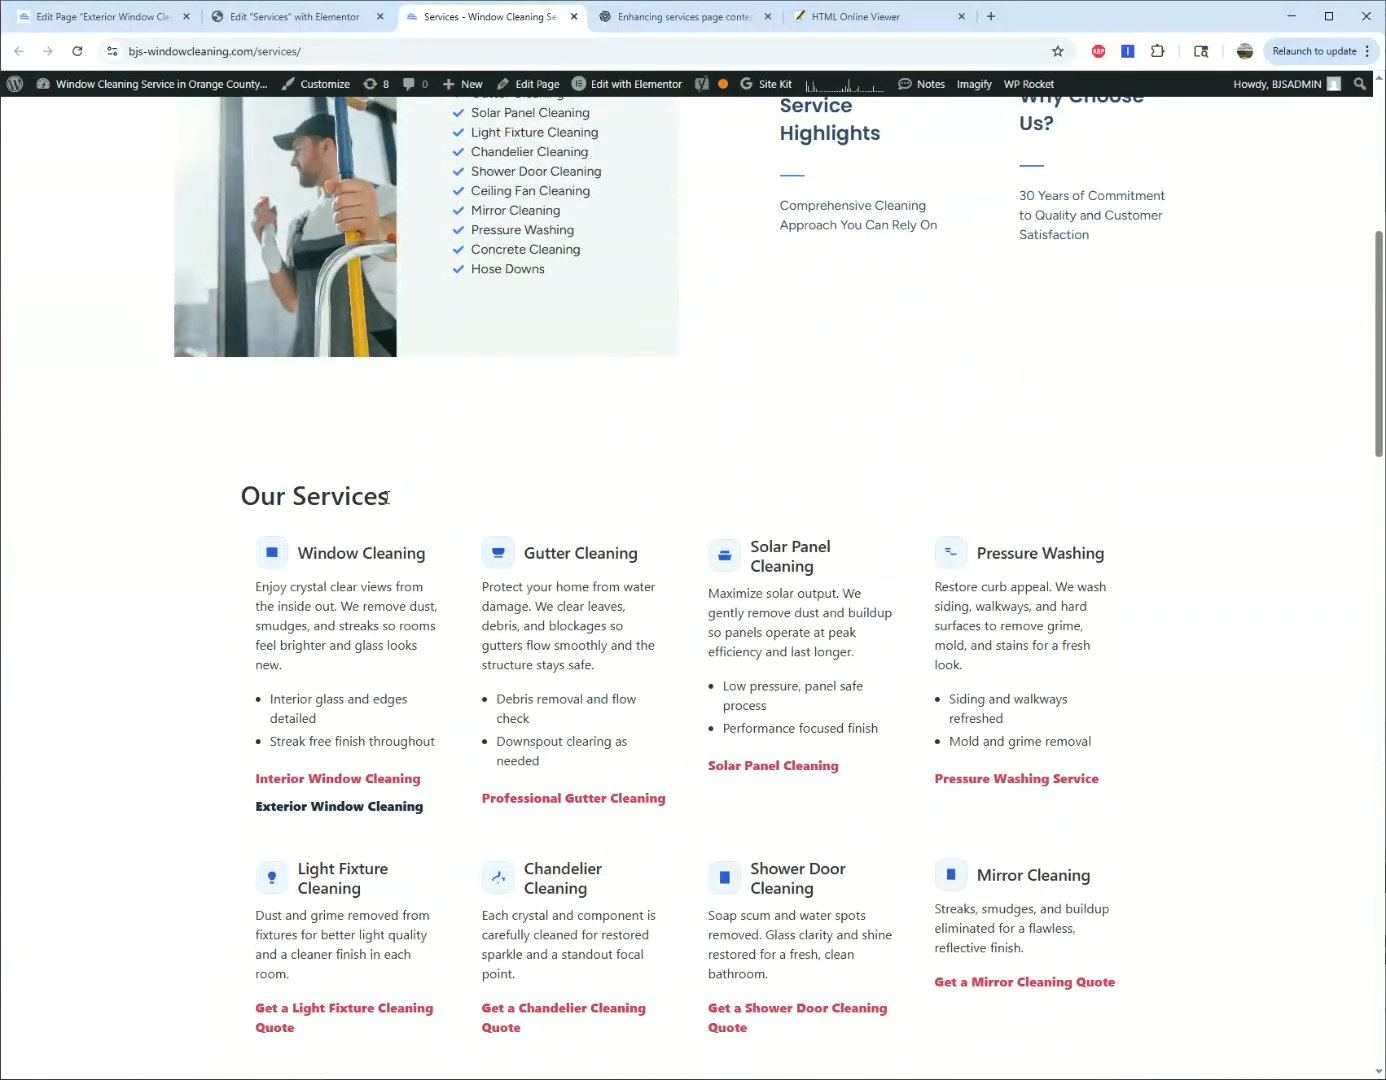
pyautogui.moveTo(388, 497); pyautogui.dragTo(229, 503)
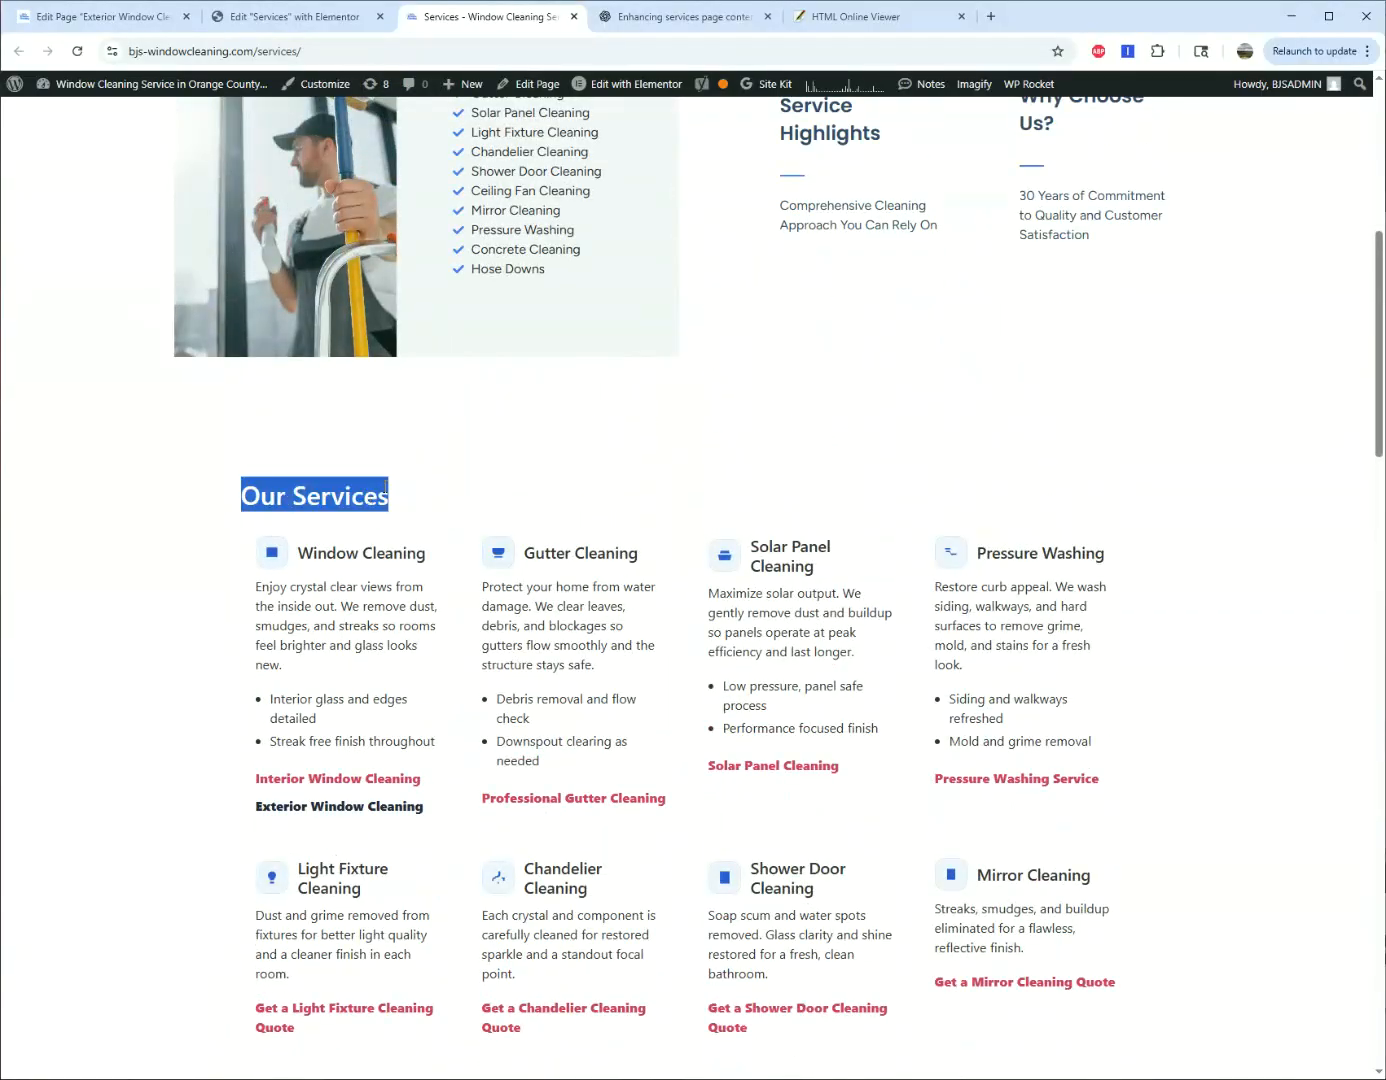
pyautogui.click(705, 523)
pyautogui.scroll(4, 693, 526)
pyautogui.scroll(-5, 693, 526)
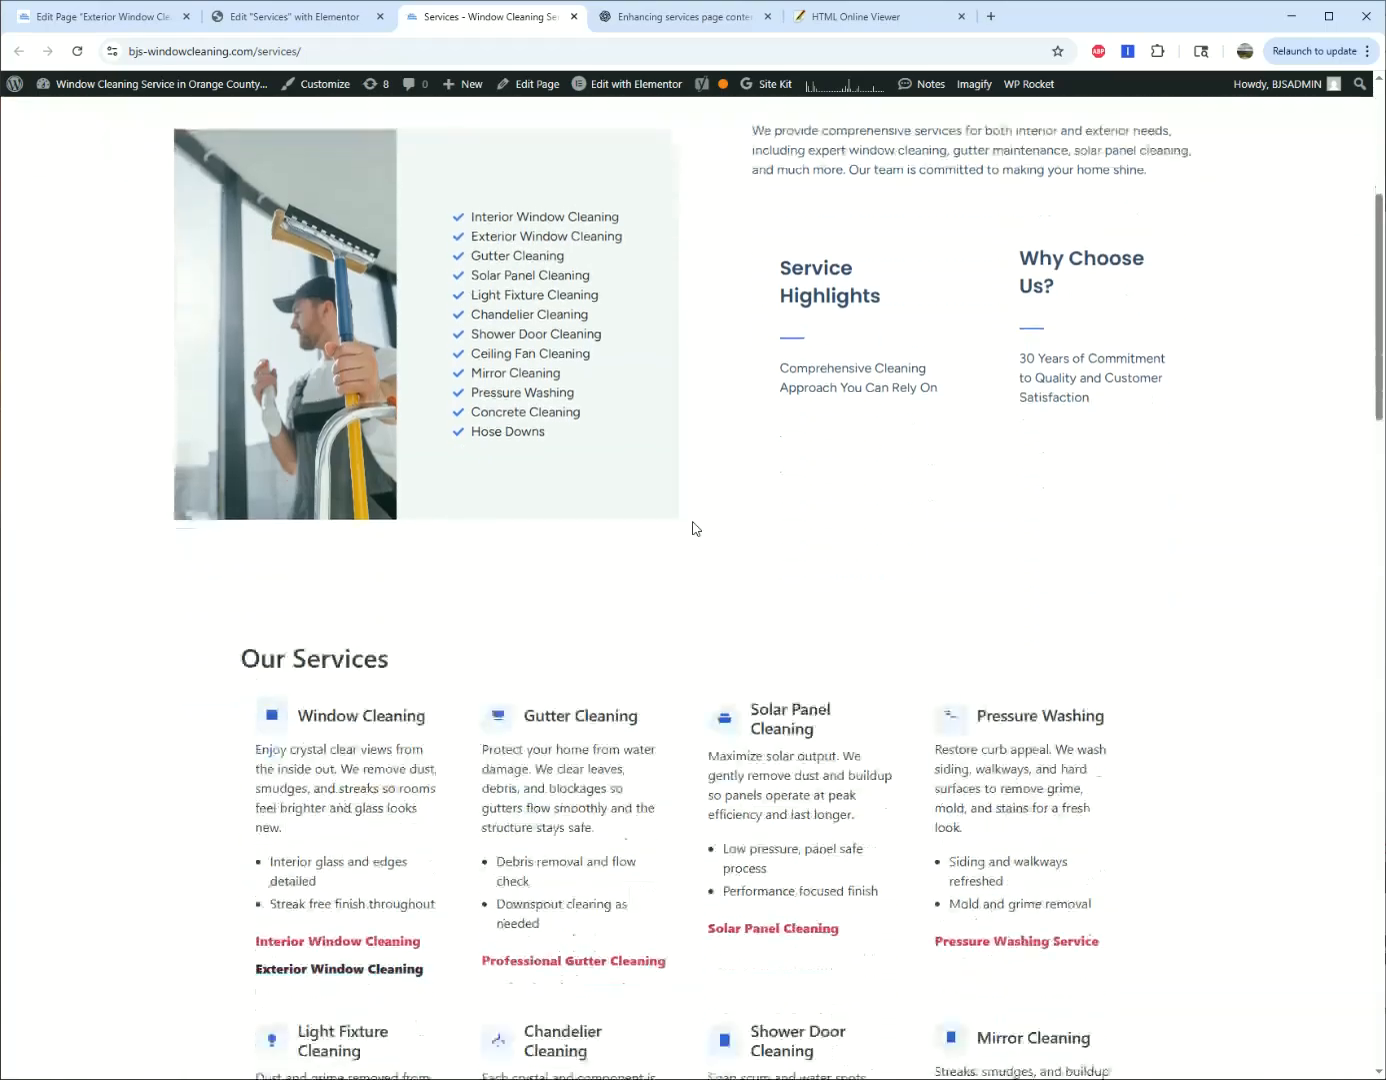
pyautogui.scroll(-6, 693, 527)
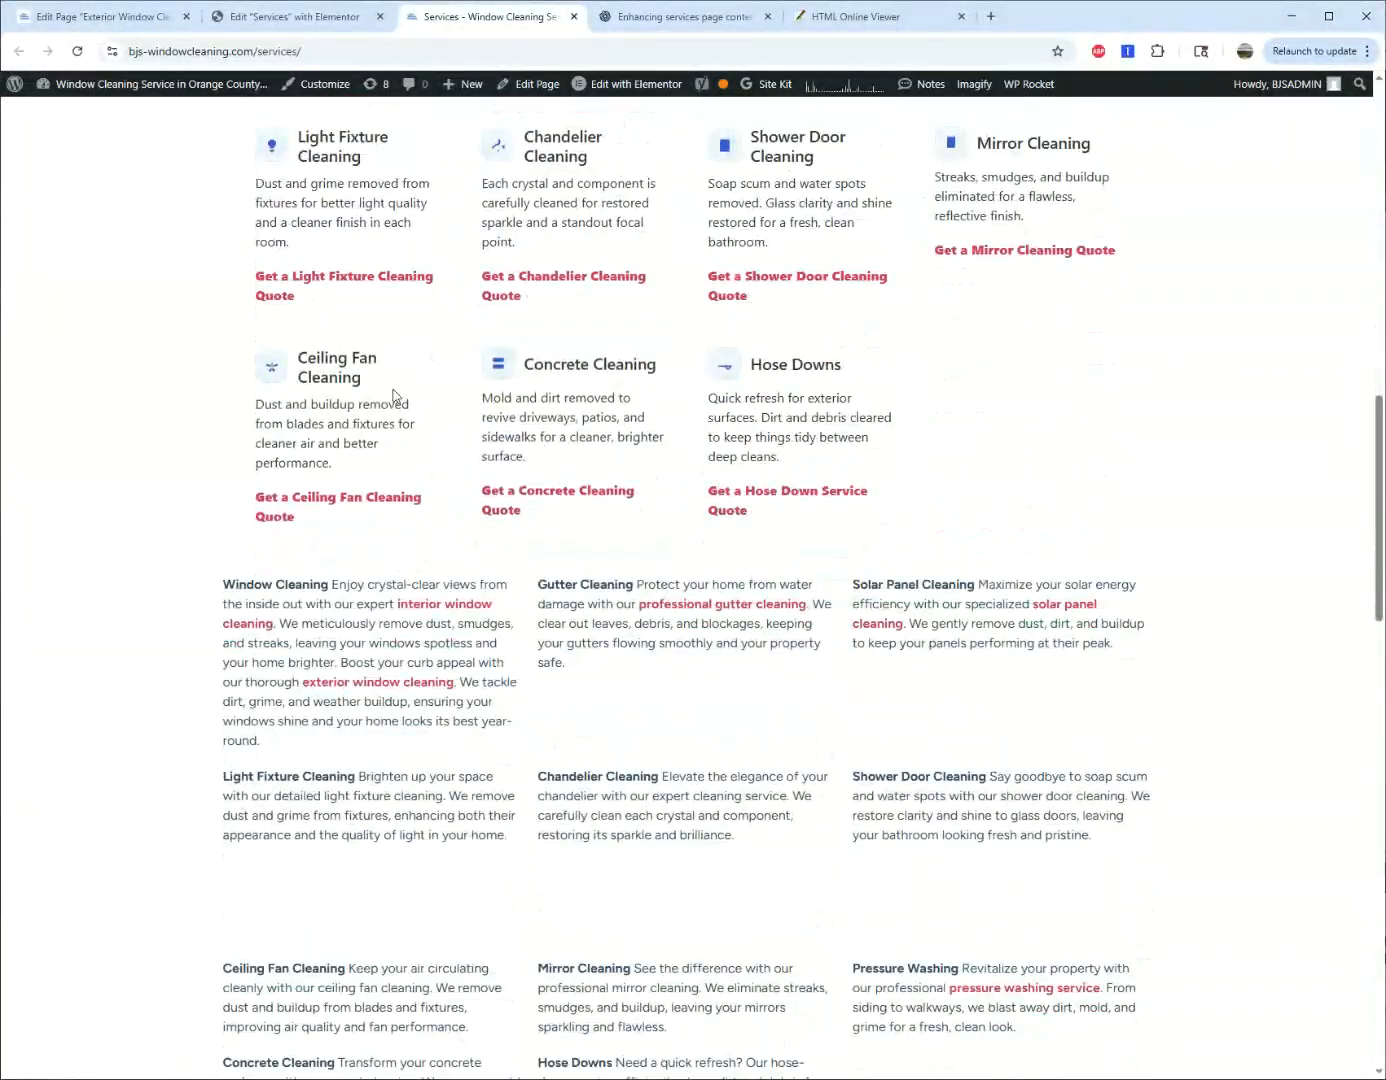
pyautogui.scroll(4, 427, 560)
# - Open the linked gutter cleaning page, review it down to the Book Now section, and return to the Services page
pyautogui.click(340, 453)
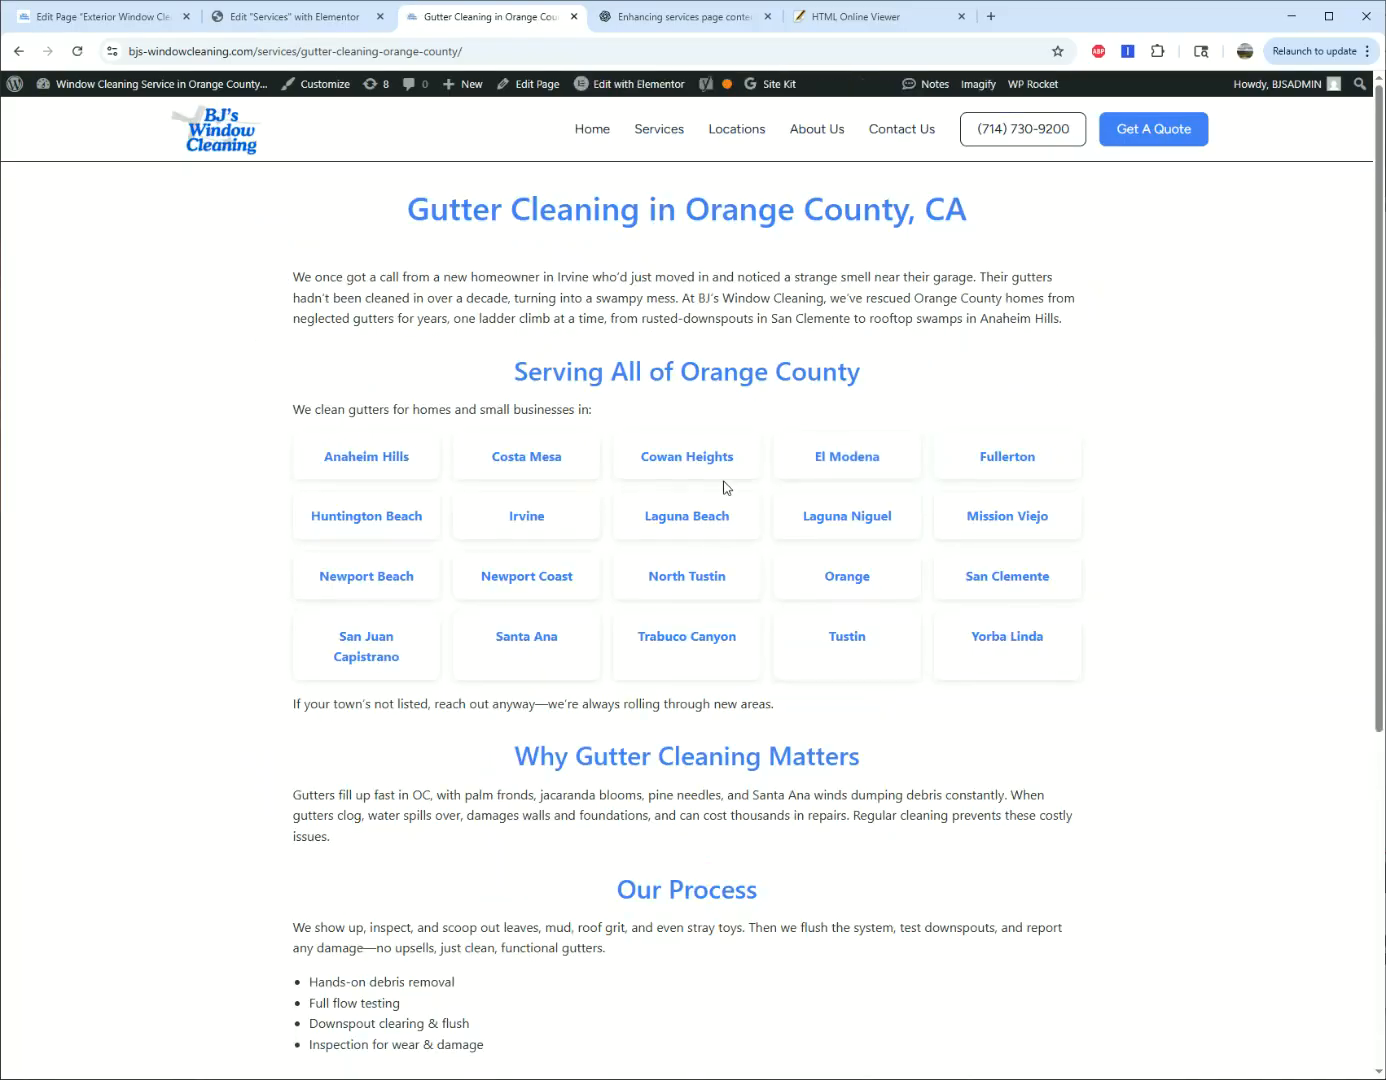
pyautogui.scroll(-5, 339, 530)
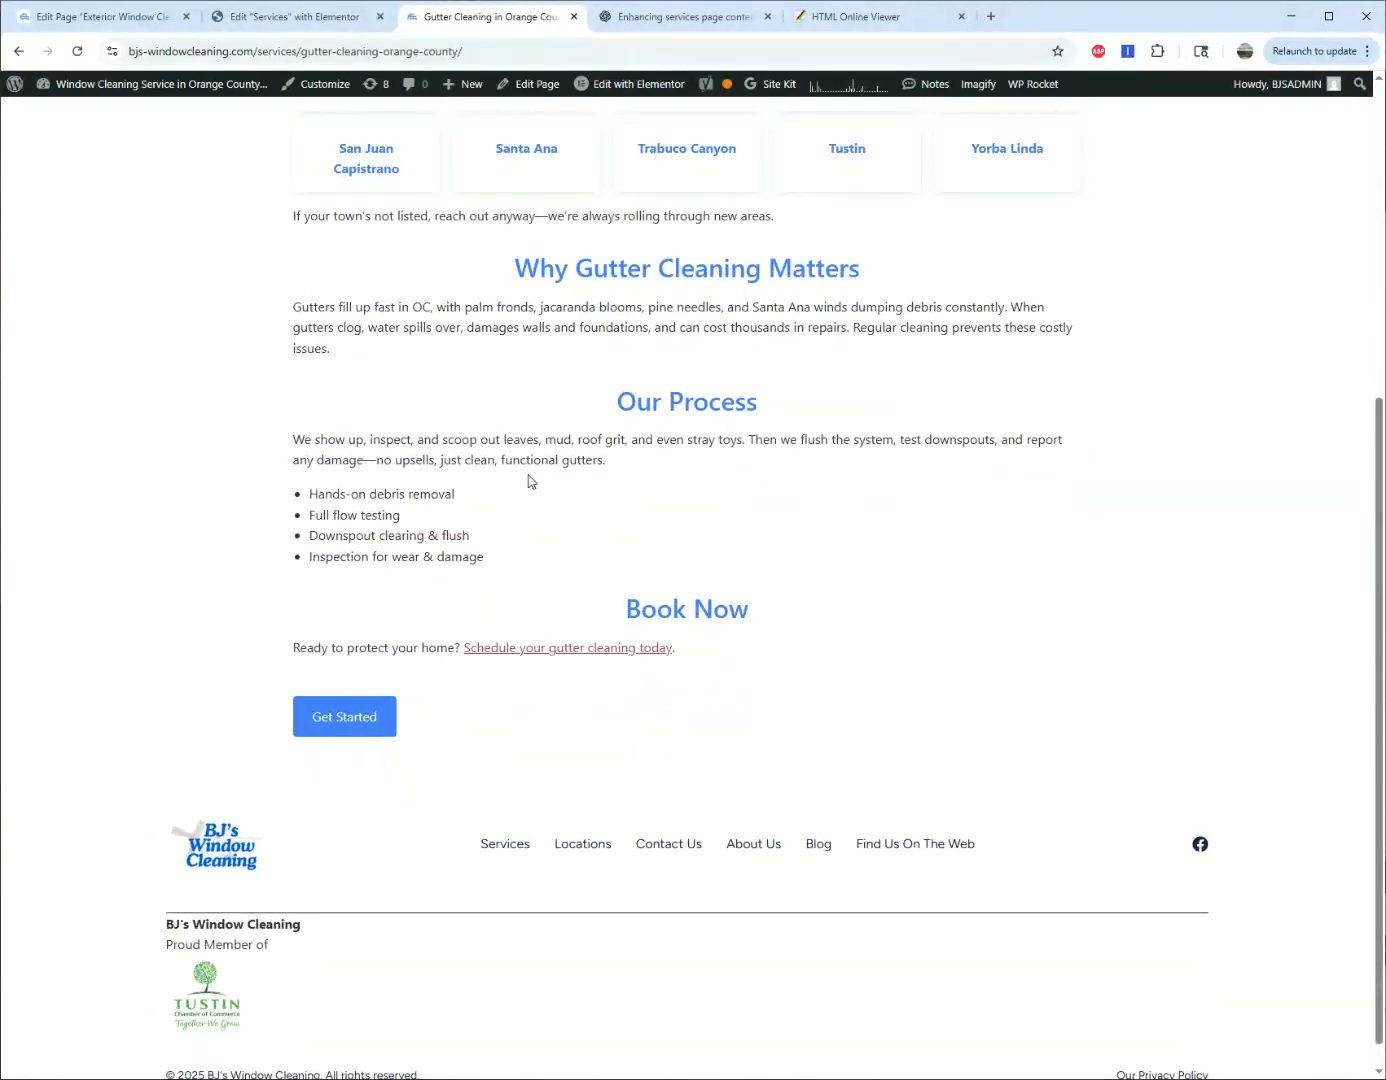
pyautogui.scroll(5, 542, 484)
pyautogui.click(22, 54)
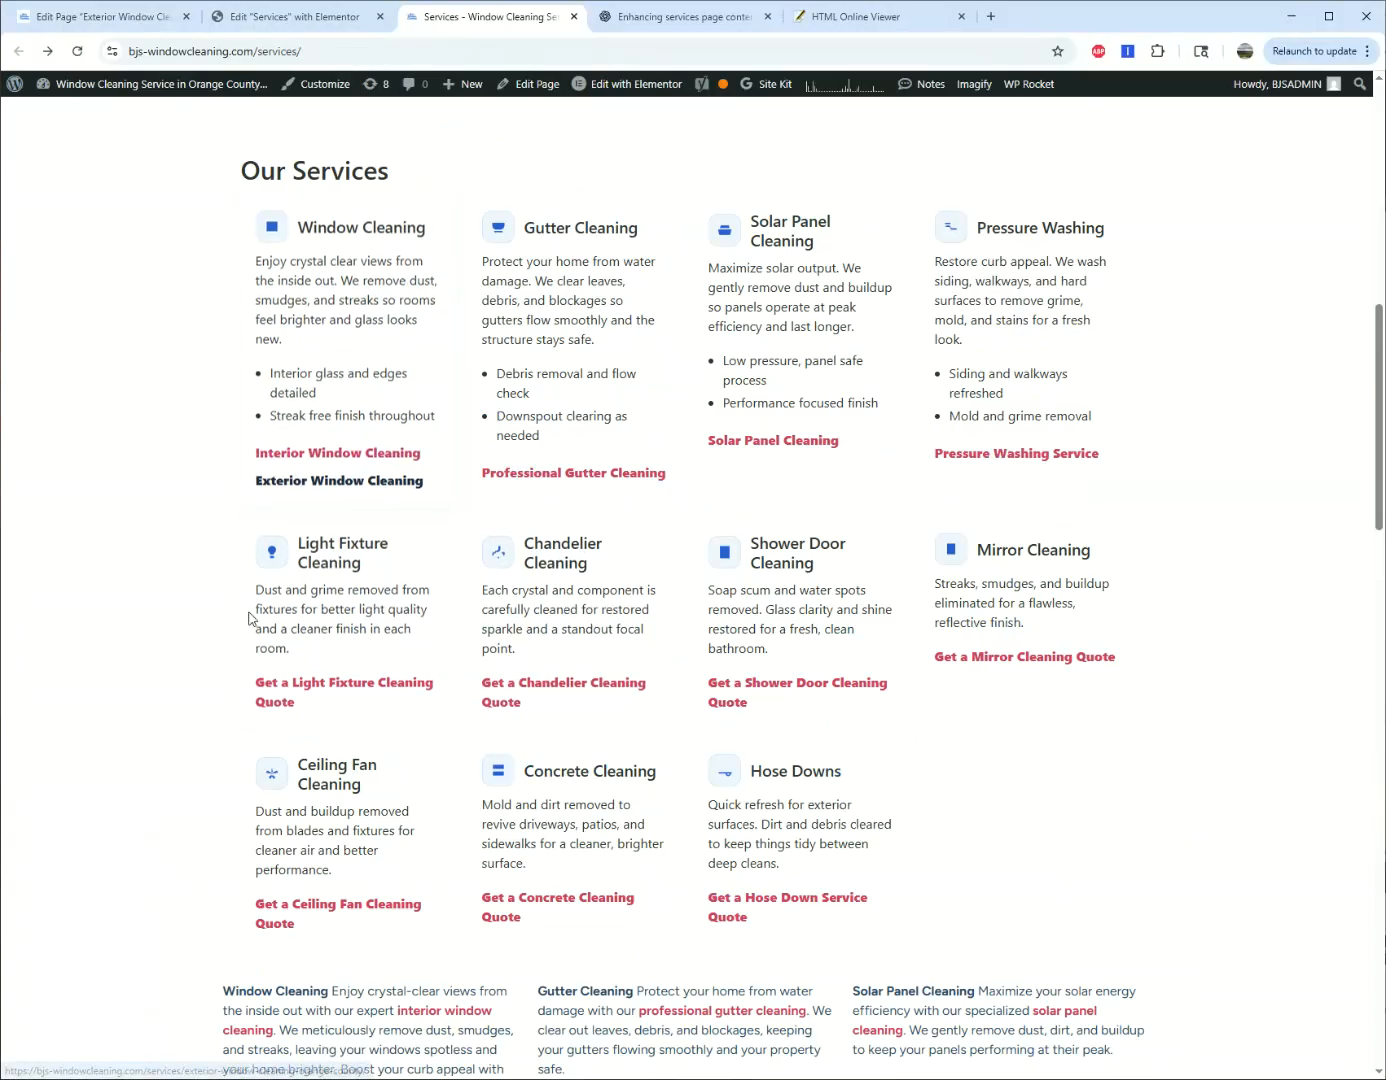
# - Review the live Services page from its hero section down through the service cards
pyautogui.scroll(6, 773, 540)
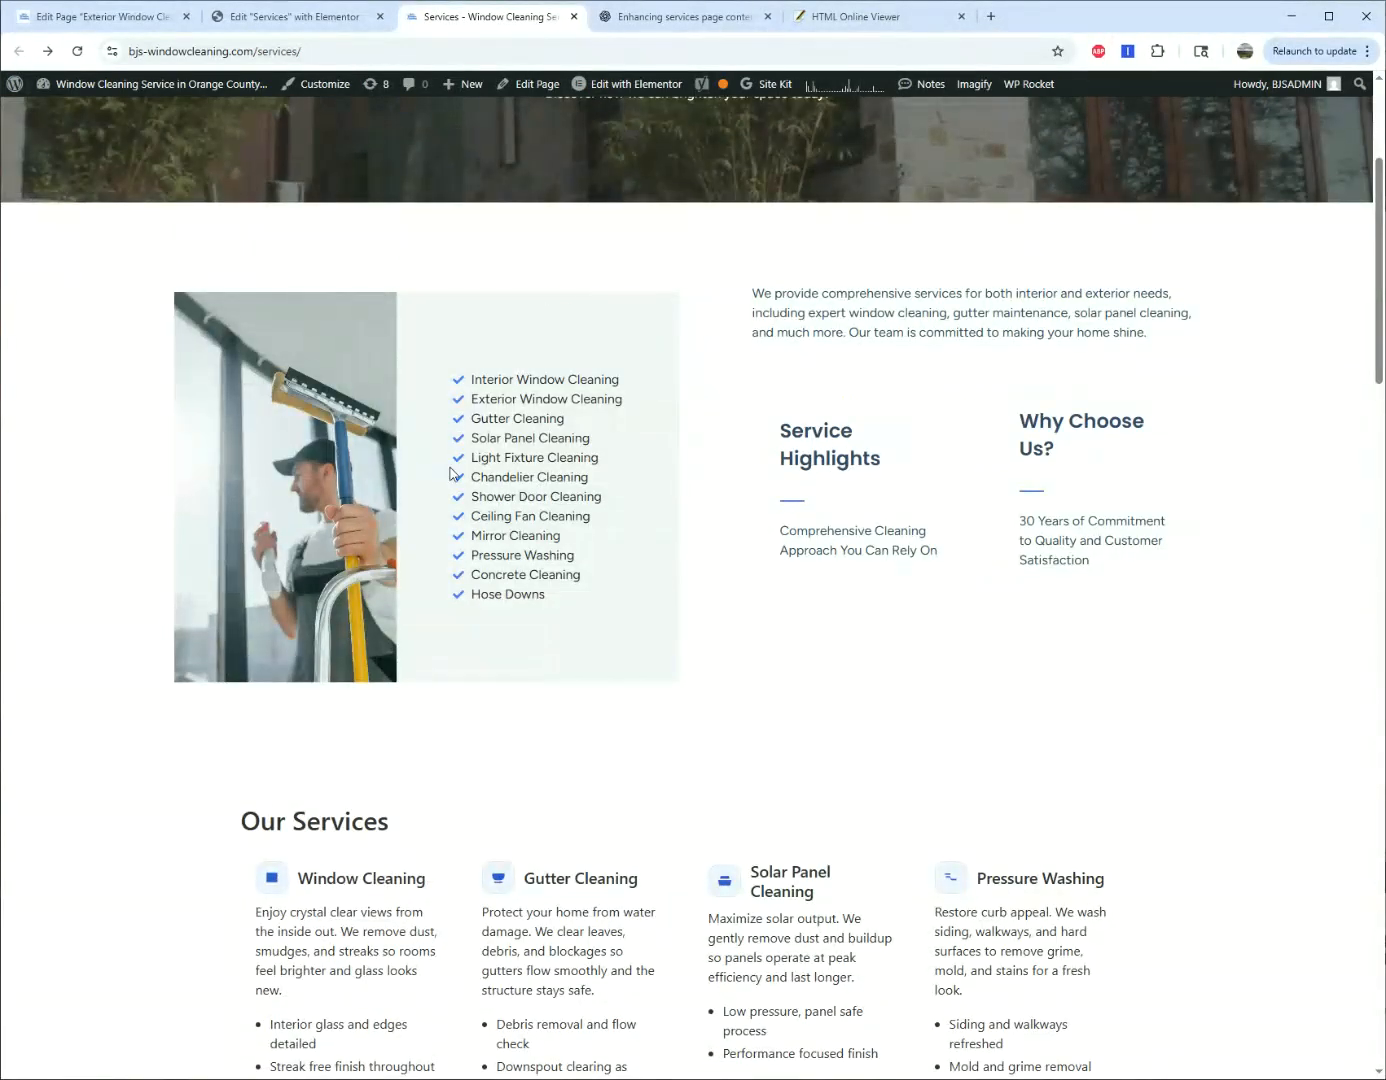
pyautogui.scroll(3, 451, 473)
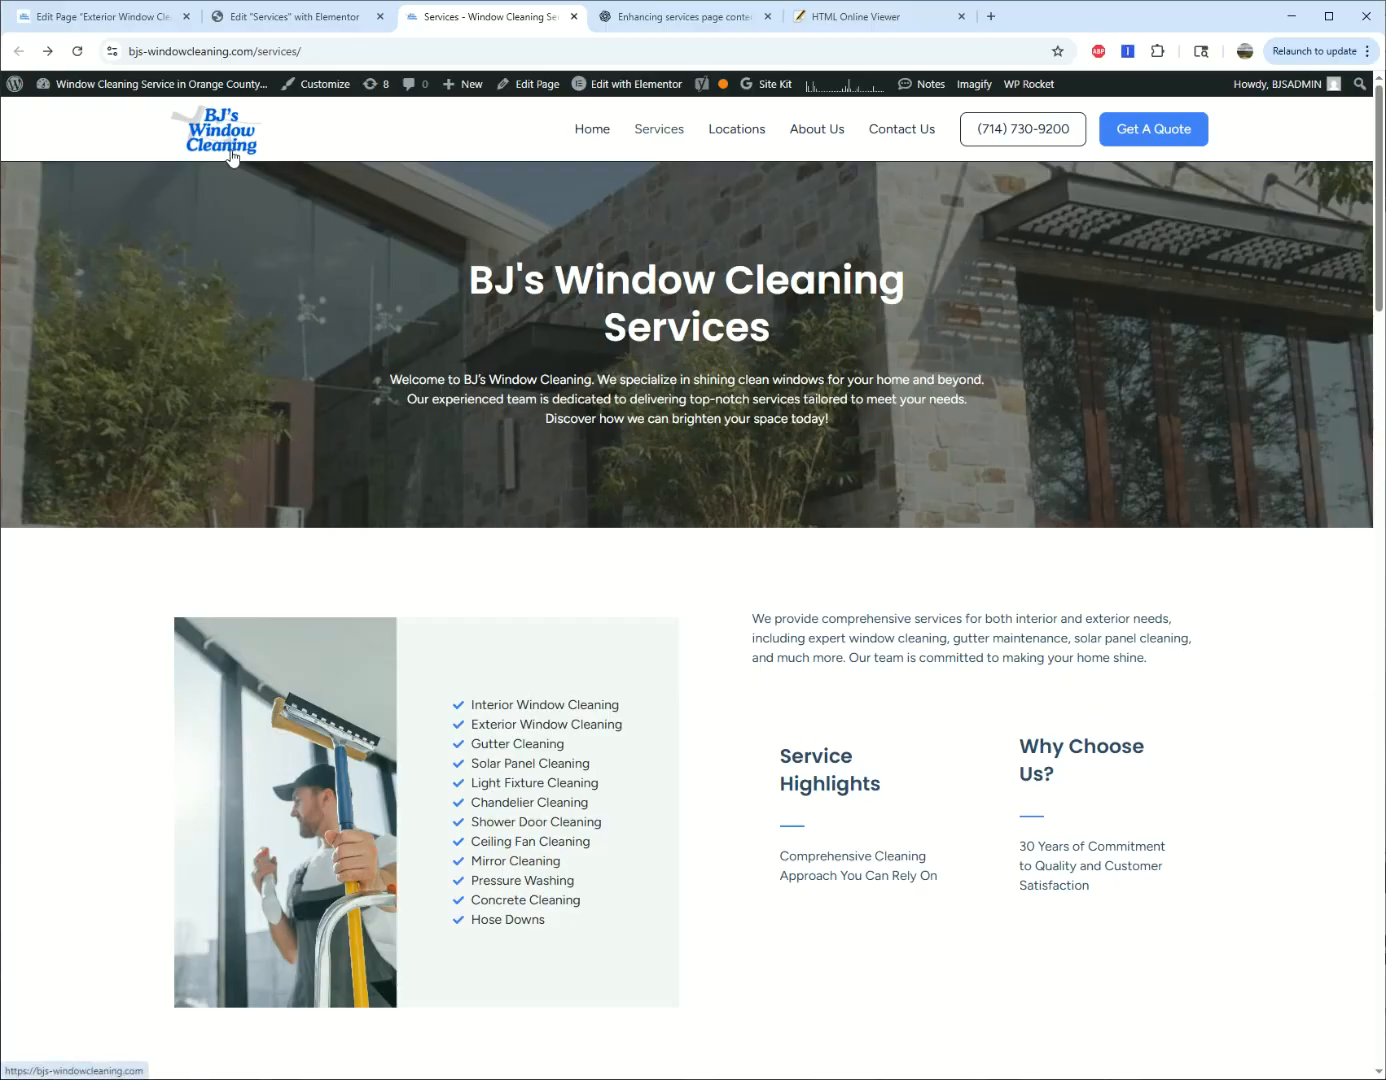
pyautogui.scroll(-10, 230, 155)
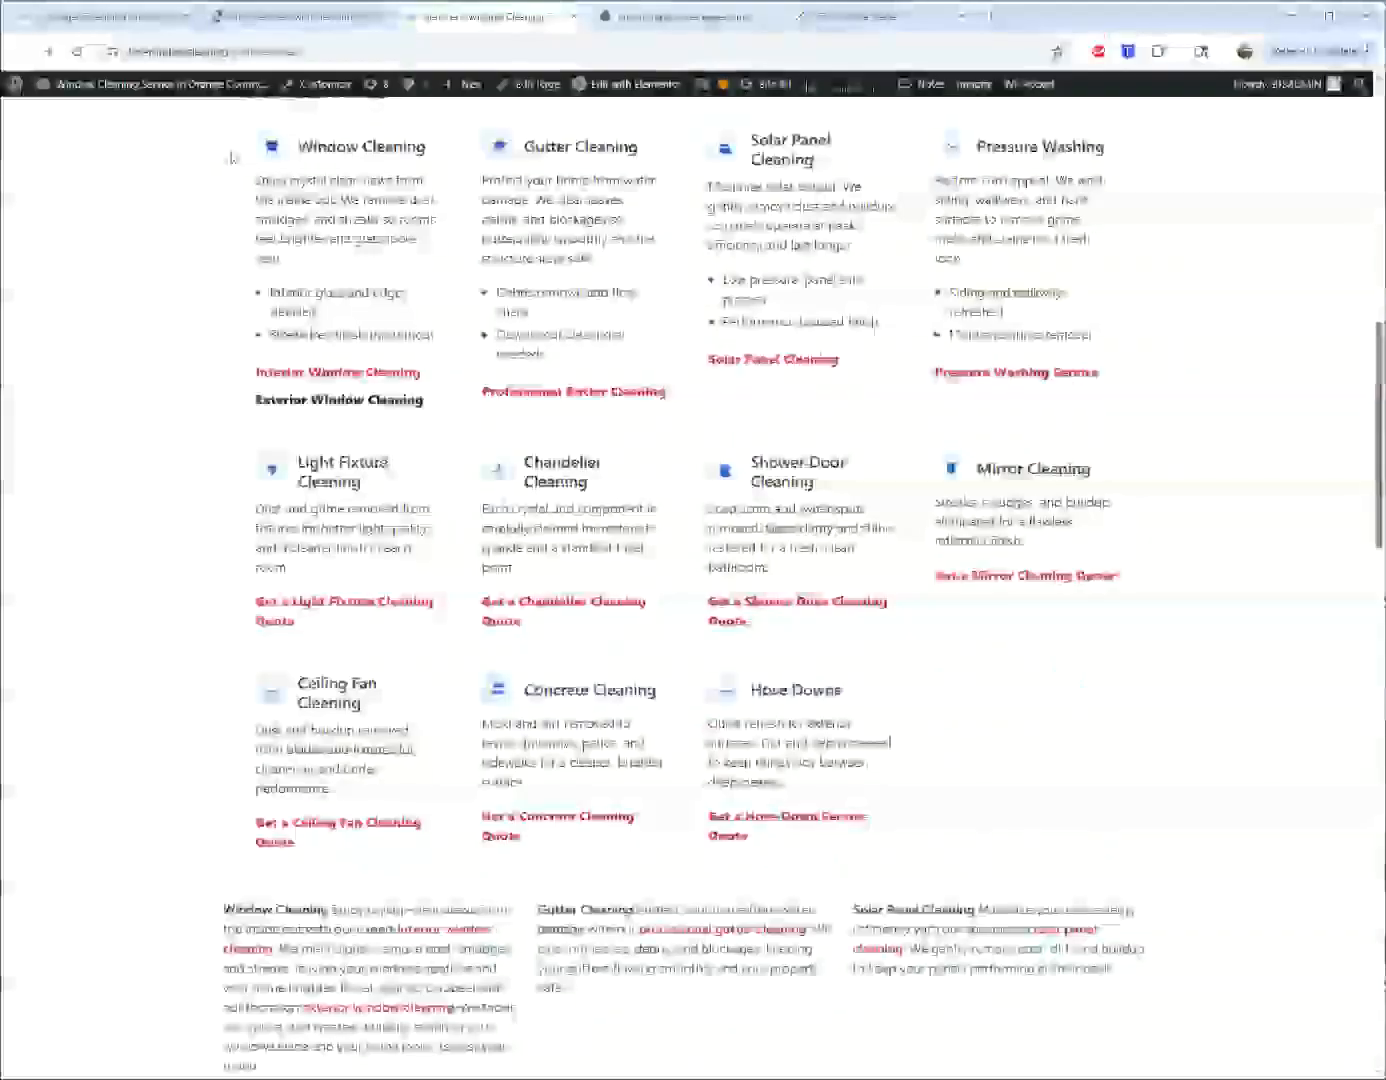
# - Compare the service cards with the old descriptions below them, including the linked professional gutter cleaning text
pyautogui.scroll(-5, 229, 154)
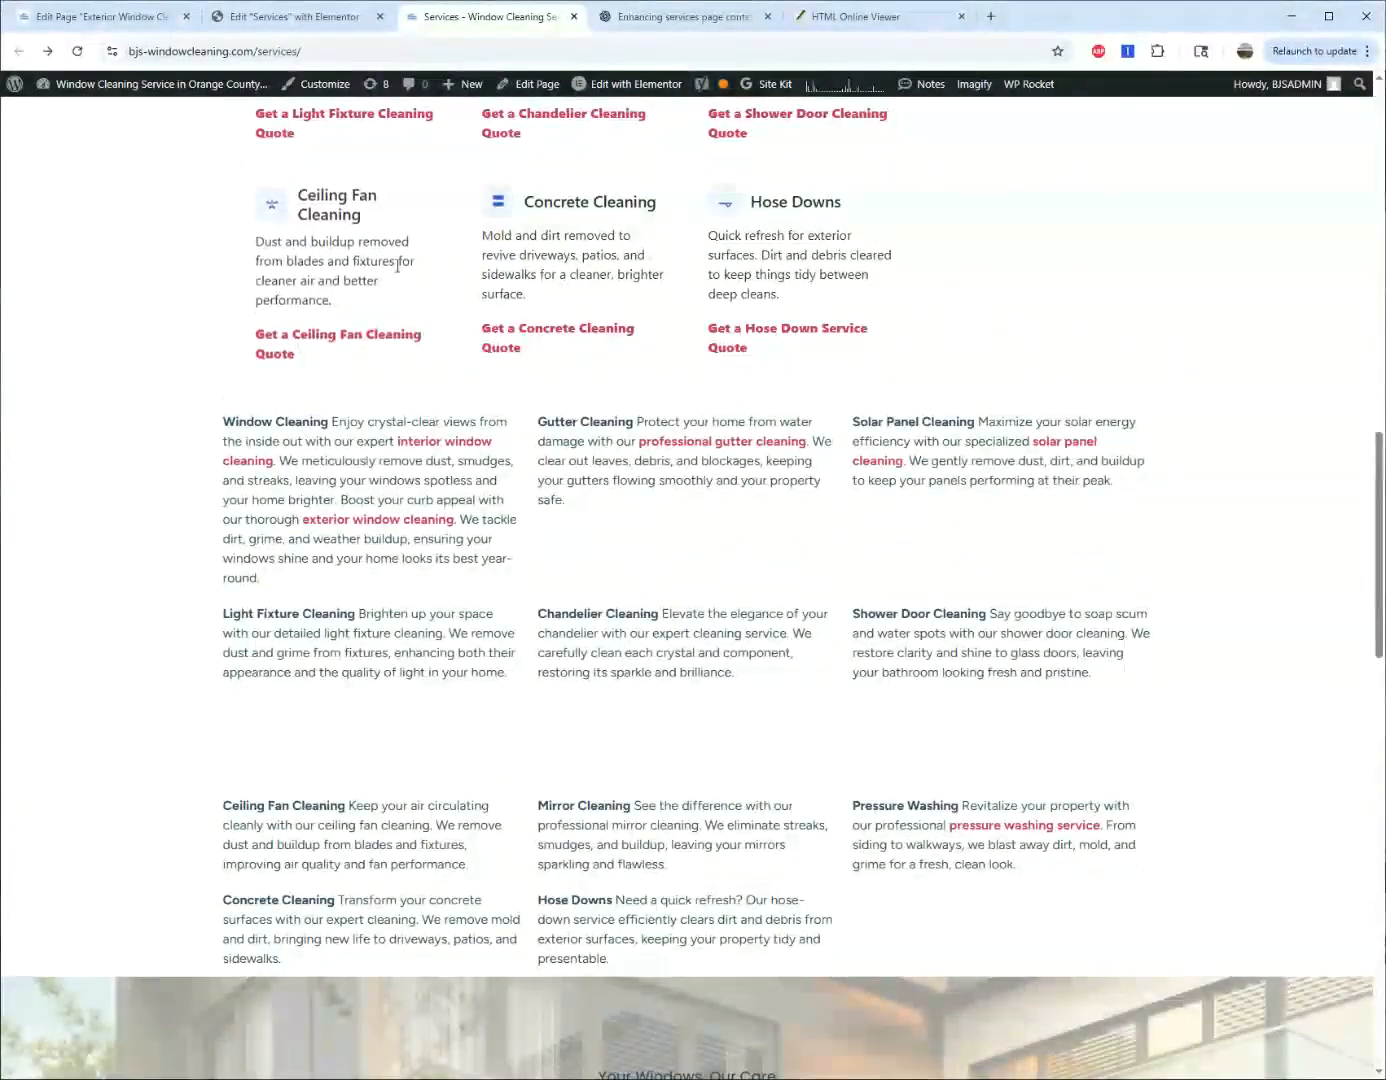
pyautogui.moveTo(802, 449); pyautogui.dragTo(704, 451)
pyautogui.moveTo(809, 440); pyautogui.dragTo(661, 437)
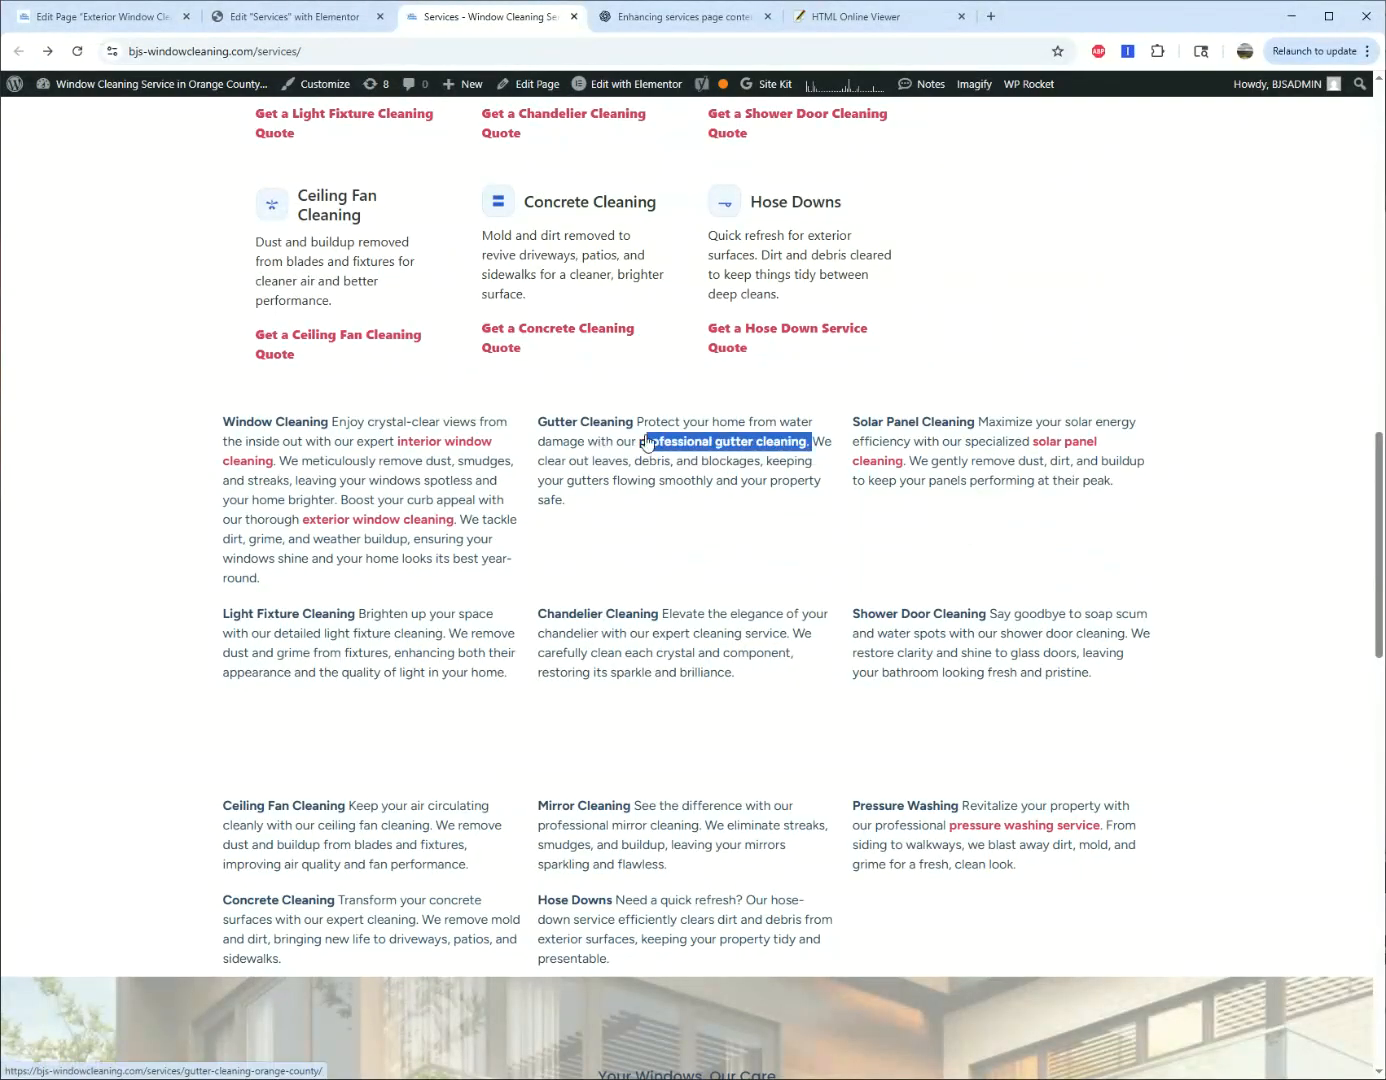
pyautogui.click(799, 550)
pyautogui.scroll(-5, 831, 540)
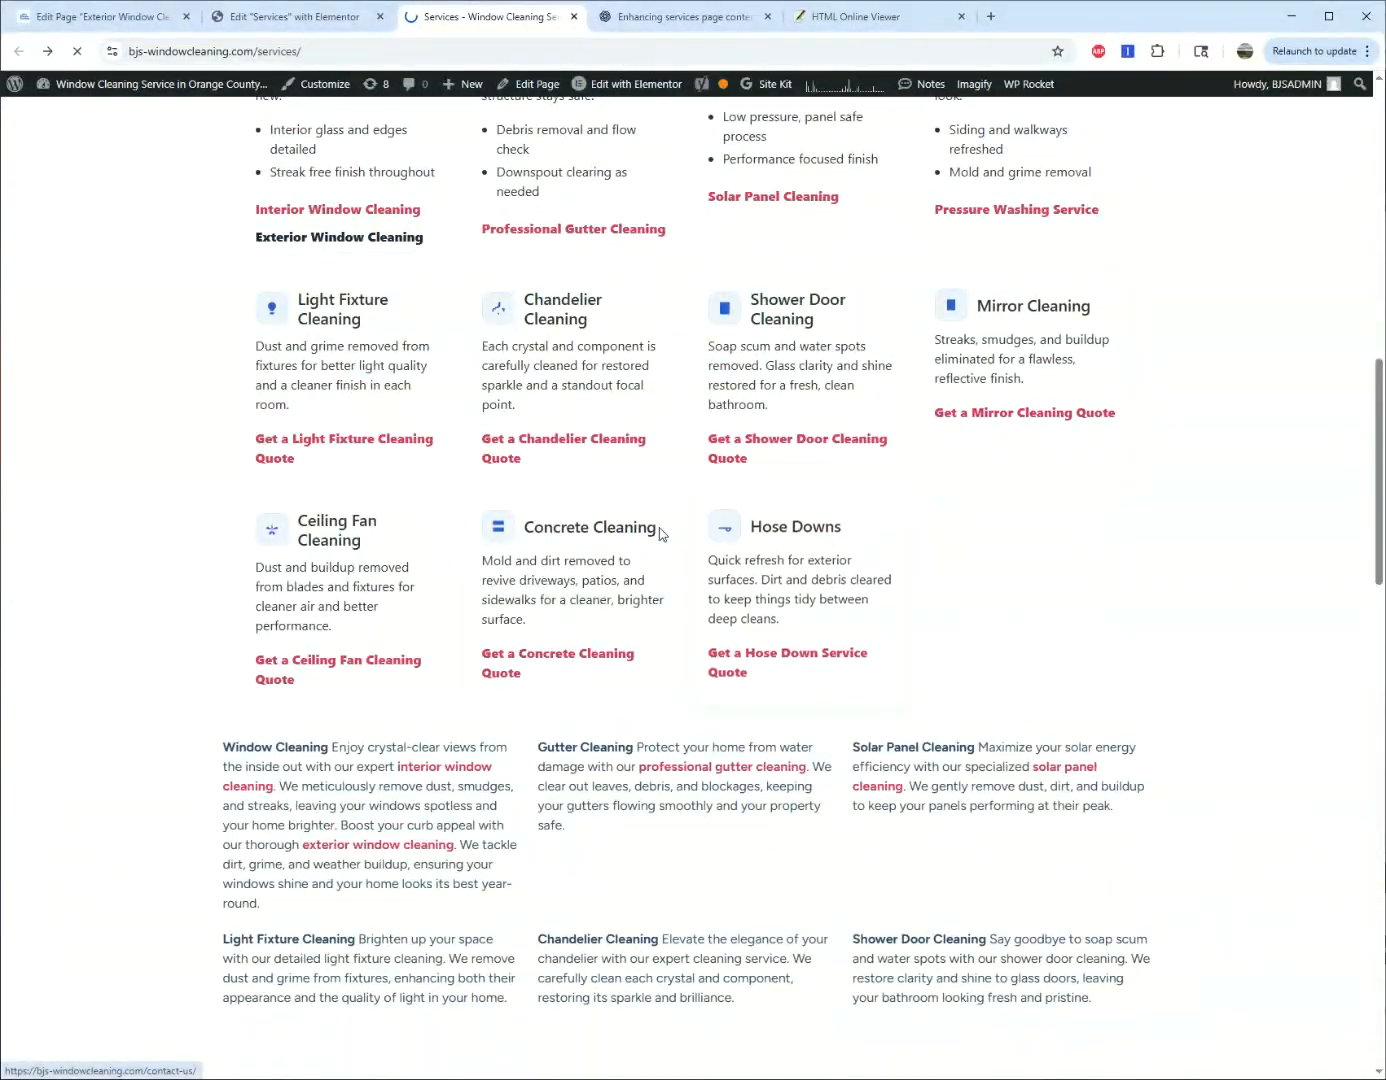
# - Follow a service card's quote link to the contact page, review it down to the contact form, and return to the Services page
pyautogui.click(579, 528)
pyautogui.scroll(-8, 758, 486)
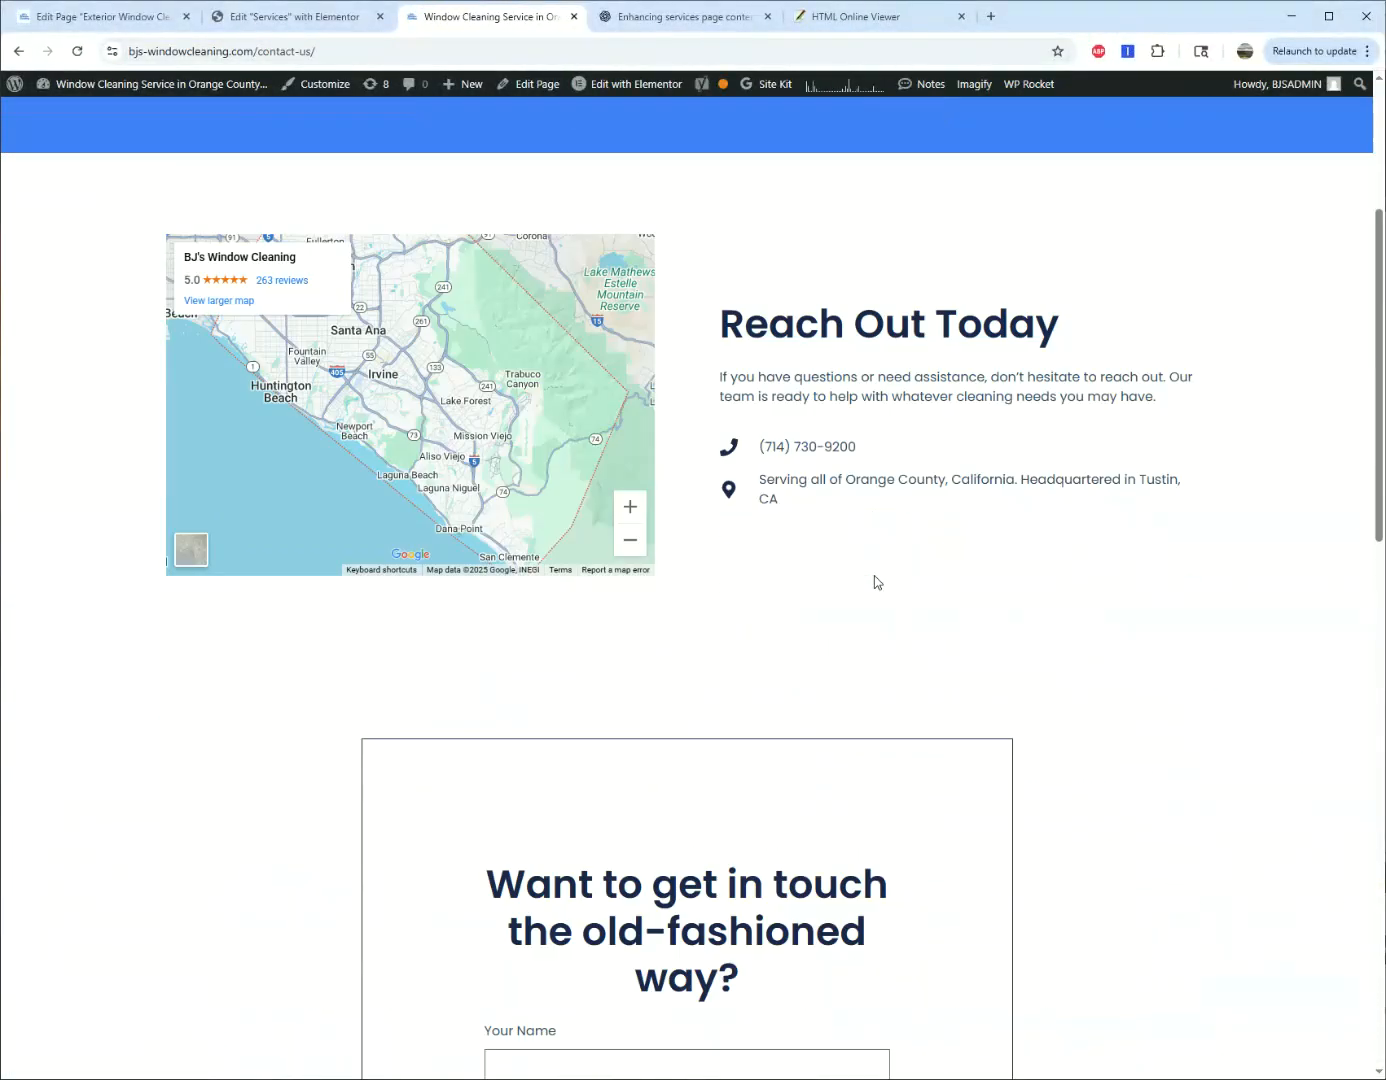
pyautogui.scroll(-7, 312, 519)
pyautogui.scroll(15, 295, 518)
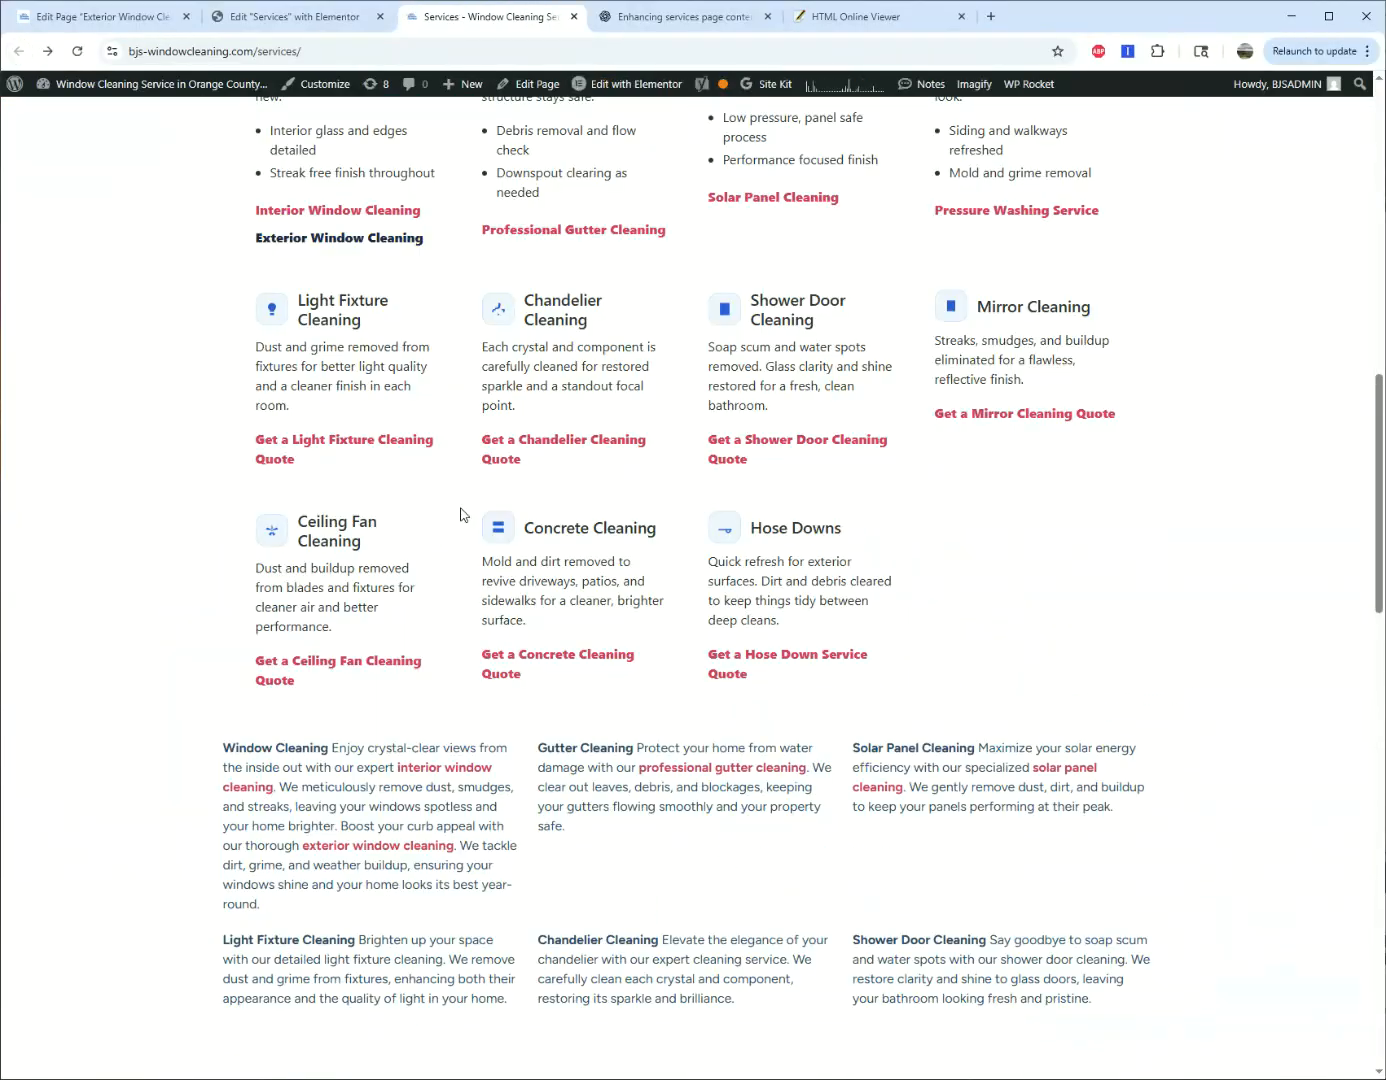
# - Examine the lower service cards with quote links against the four main service cards under Our Services
pyautogui.scroll(3, 618, 529)
pyautogui.moveTo(988, 938); pyautogui.dragTo(515, 536)
pyautogui.click(965, 881)
pyautogui.moveTo(963, 909); pyautogui.dragTo(525, 529)
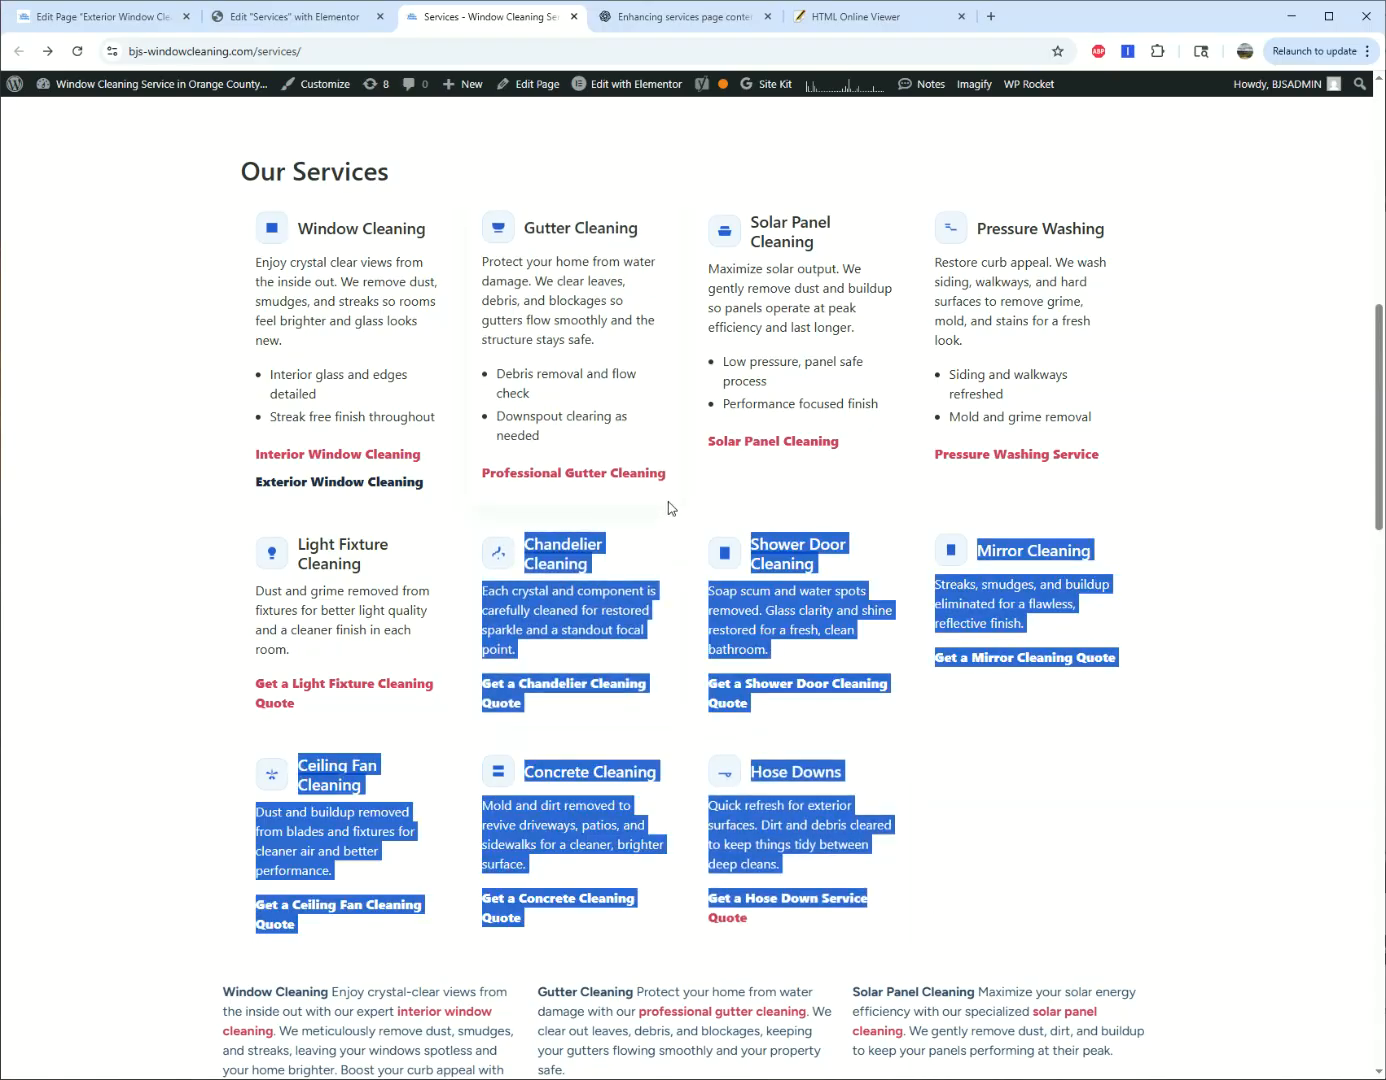
pyautogui.moveTo(1163, 464); pyautogui.dragTo(243, 242)
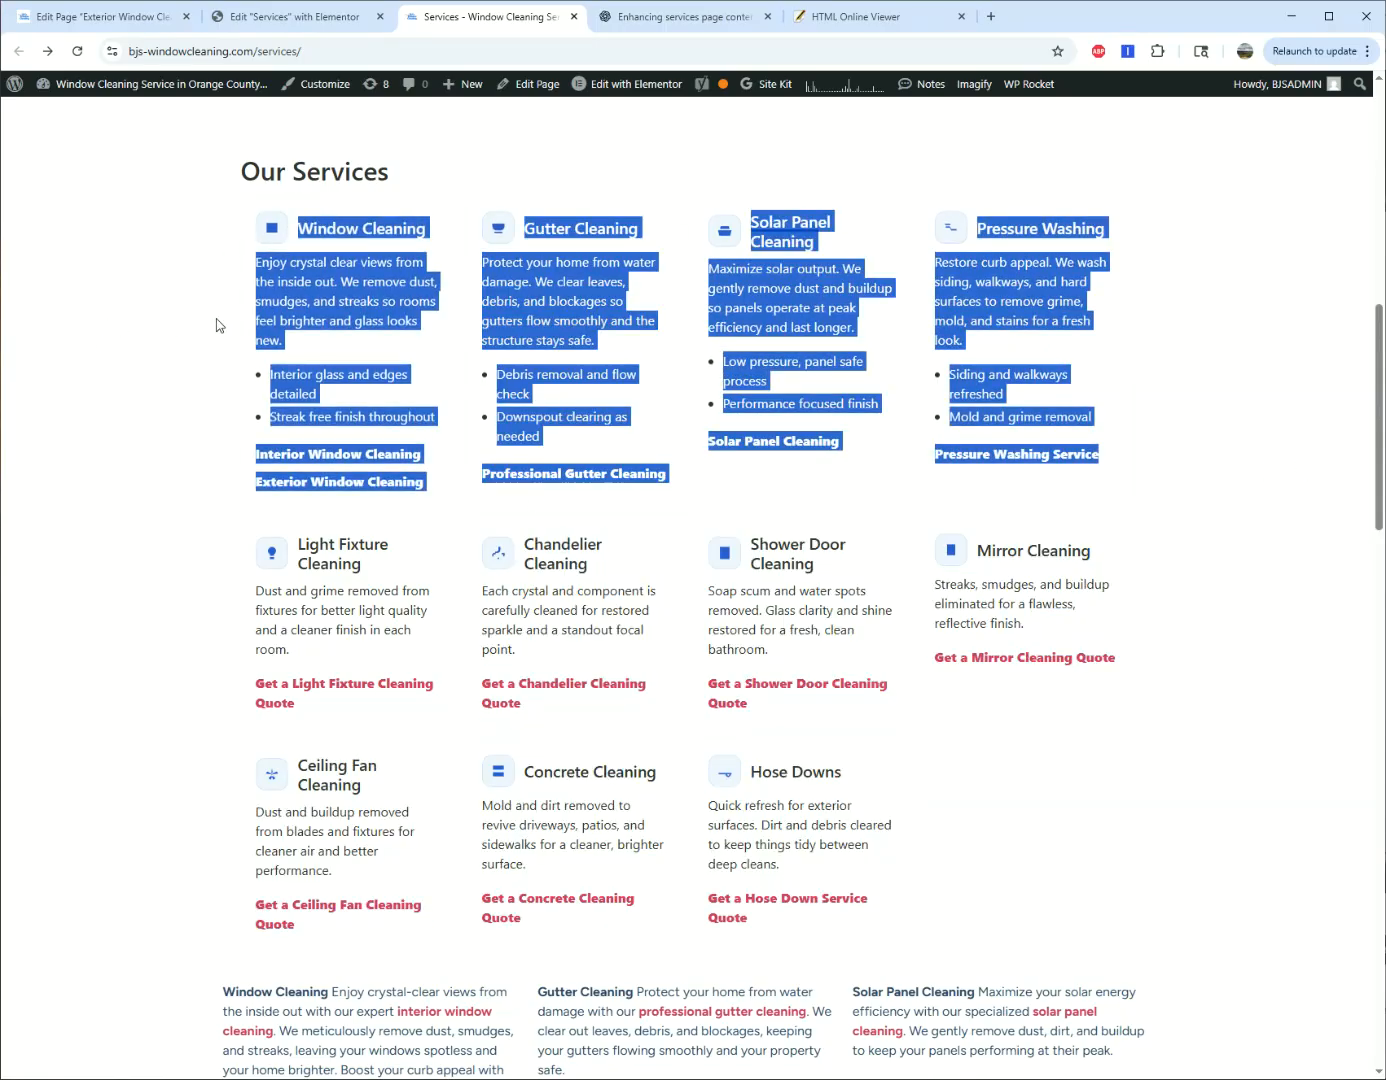
pyautogui.click(1140, 470)
# - Open the linked pressure washing page, continue to its Cowan Heights page, review the content, and return to the Services page
pyautogui.click(1057, 458)
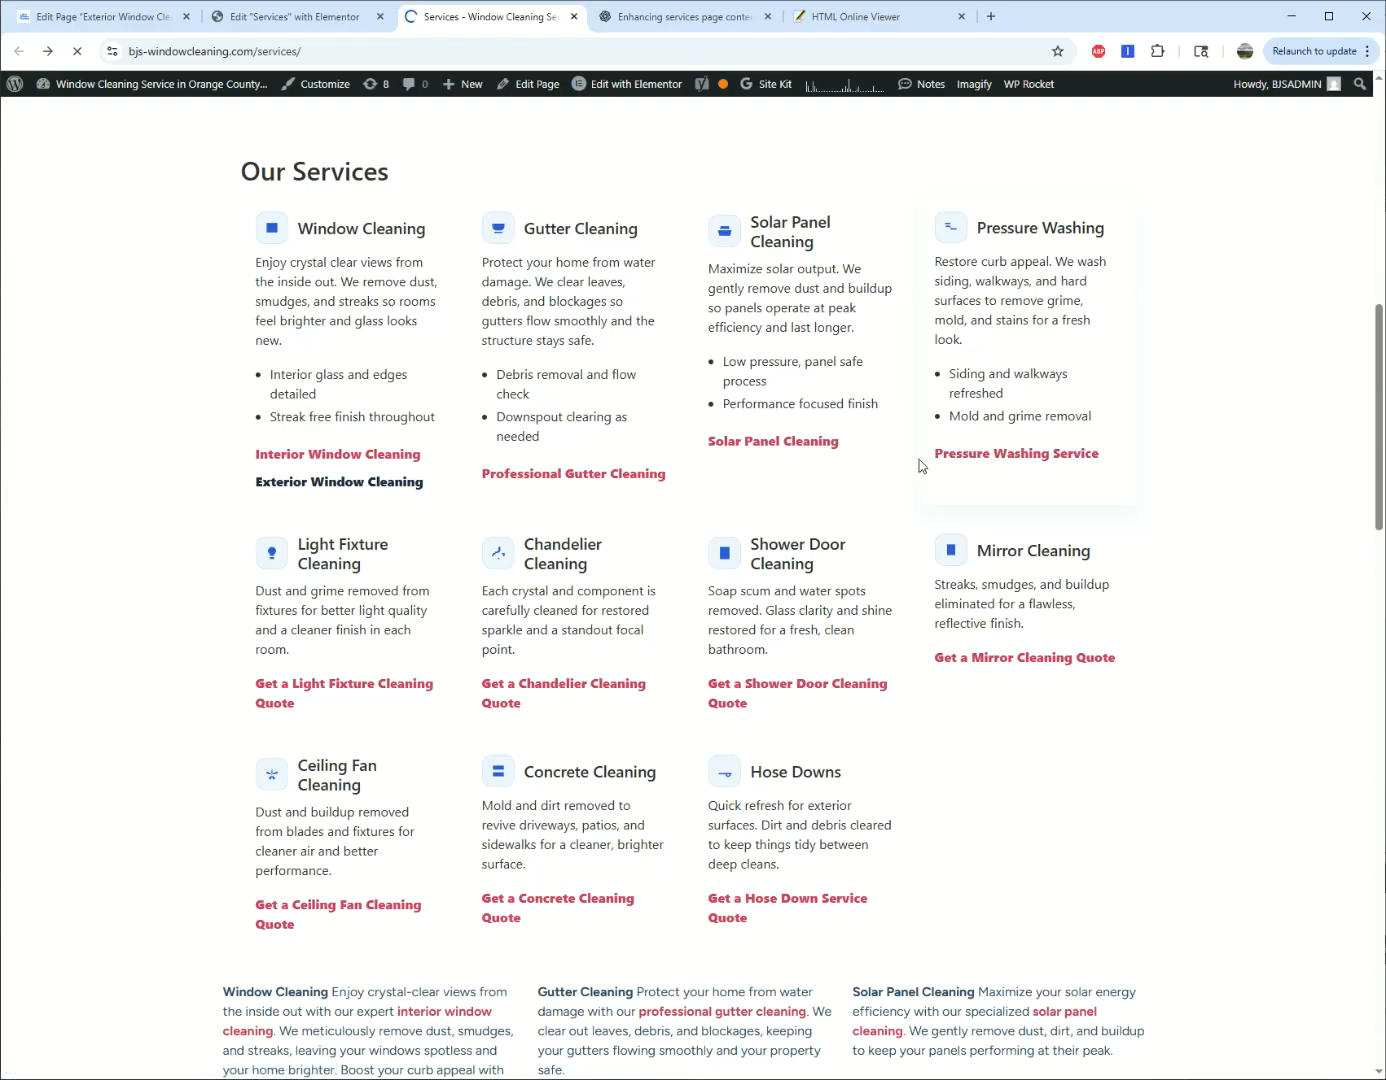
pyautogui.scroll(-5, 683, 382)
pyautogui.scroll(3, 683, 381)
pyautogui.click(685, 378)
pyautogui.moveTo(914, 368); pyautogui.dragTo(254, 298)
pyautogui.click(250, 303)
pyautogui.scroll(-12, 235, 330)
pyautogui.scroll(-1, 232, 346)
pyautogui.scroll(8, 232, 345)
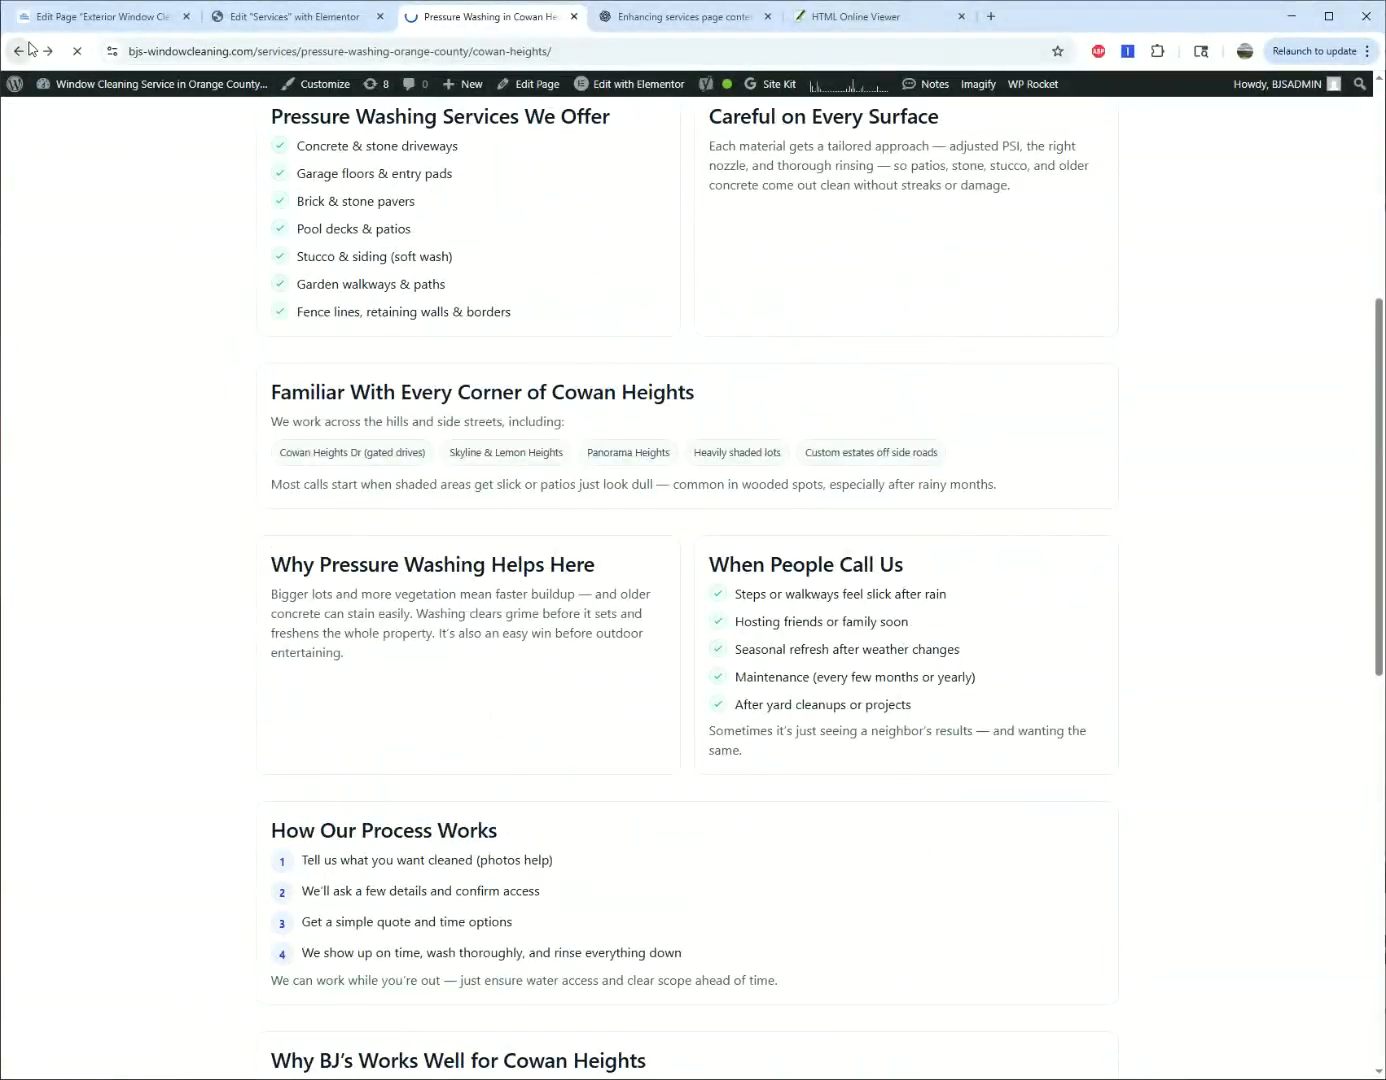
pyautogui.click(30, 47)
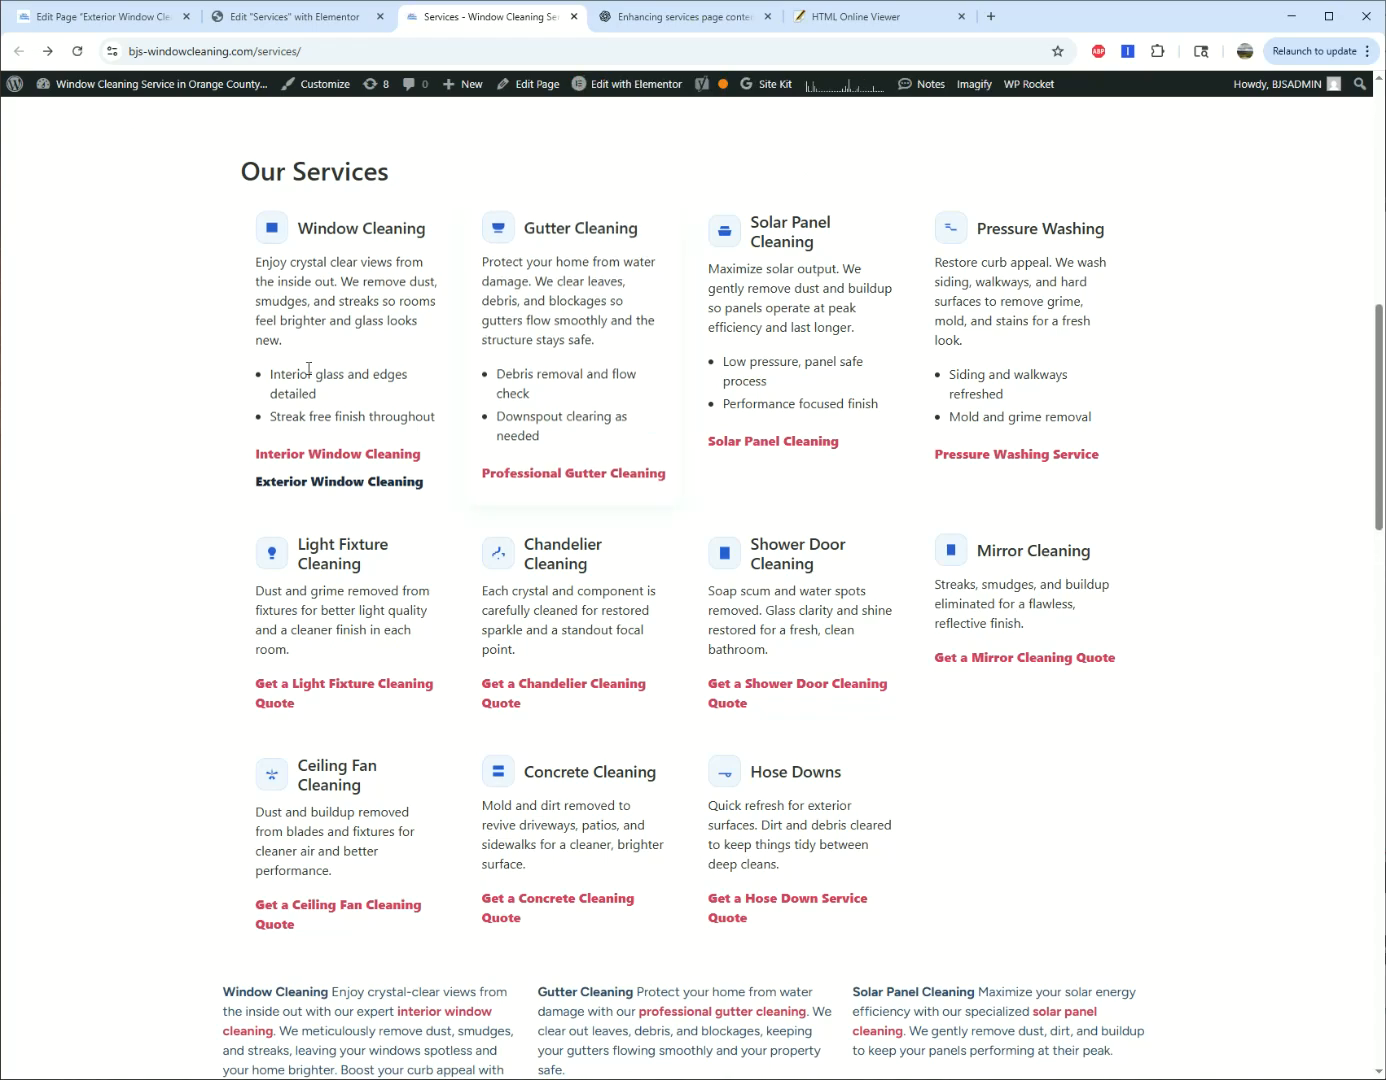
# - Review the Our Services heading and card grid, followed by the full block of old service descriptions on the live page
pyautogui.moveTo(407, 177); pyautogui.dragTo(228, 176)
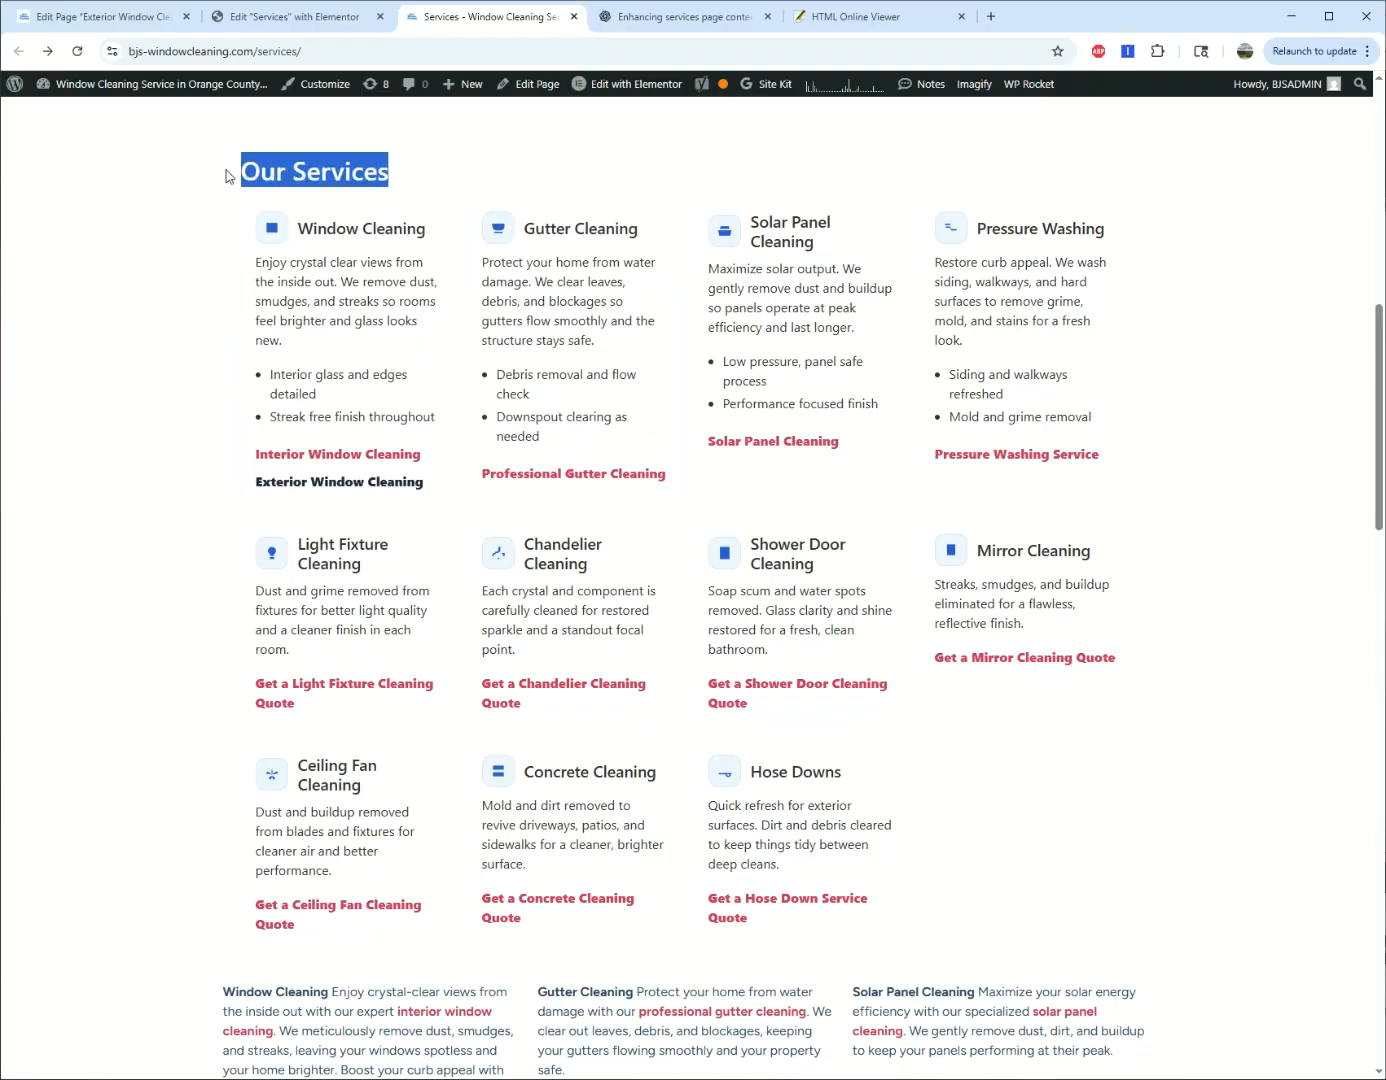
pyautogui.click(240, 175)
pyautogui.scroll(3, 413, 210)
pyautogui.scroll(-6, 412, 210)
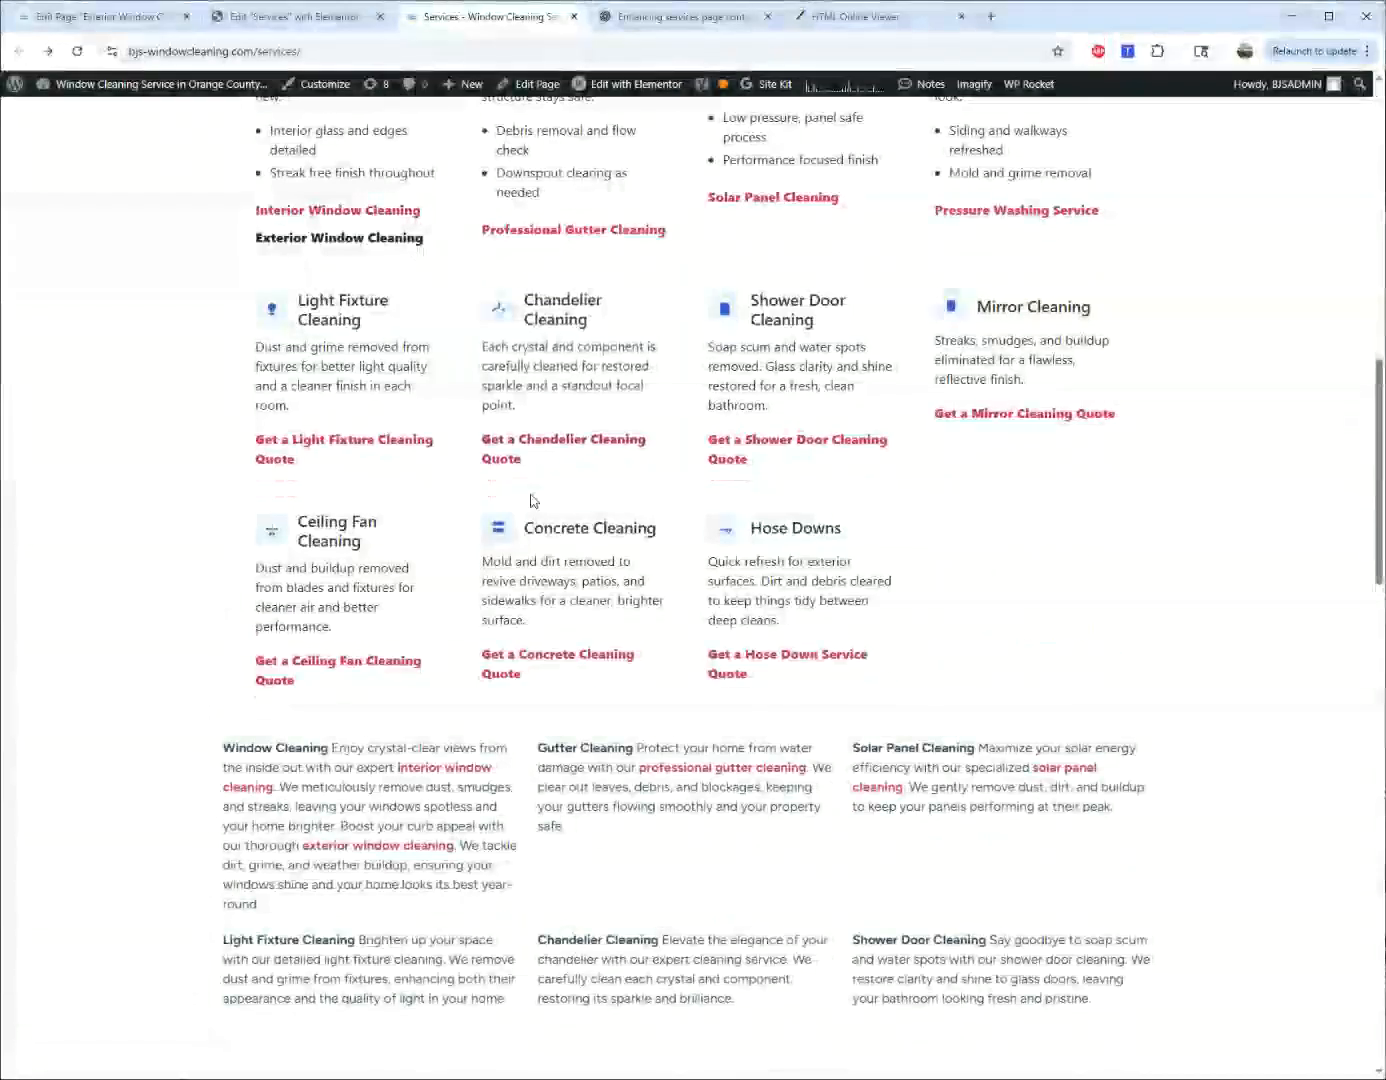
pyautogui.scroll(-8, 516, 469)
pyautogui.scroll(2, 268, 275)
pyautogui.moveTo(195, 238); pyautogui.dragTo(999, 633)
pyautogui.click(1162, 743)
pyautogui.moveTo(1161, 744); pyautogui.dragTo(239, 255)
pyautogui.click(36, 318)
pyautogui.scroll(4, 183, 303)
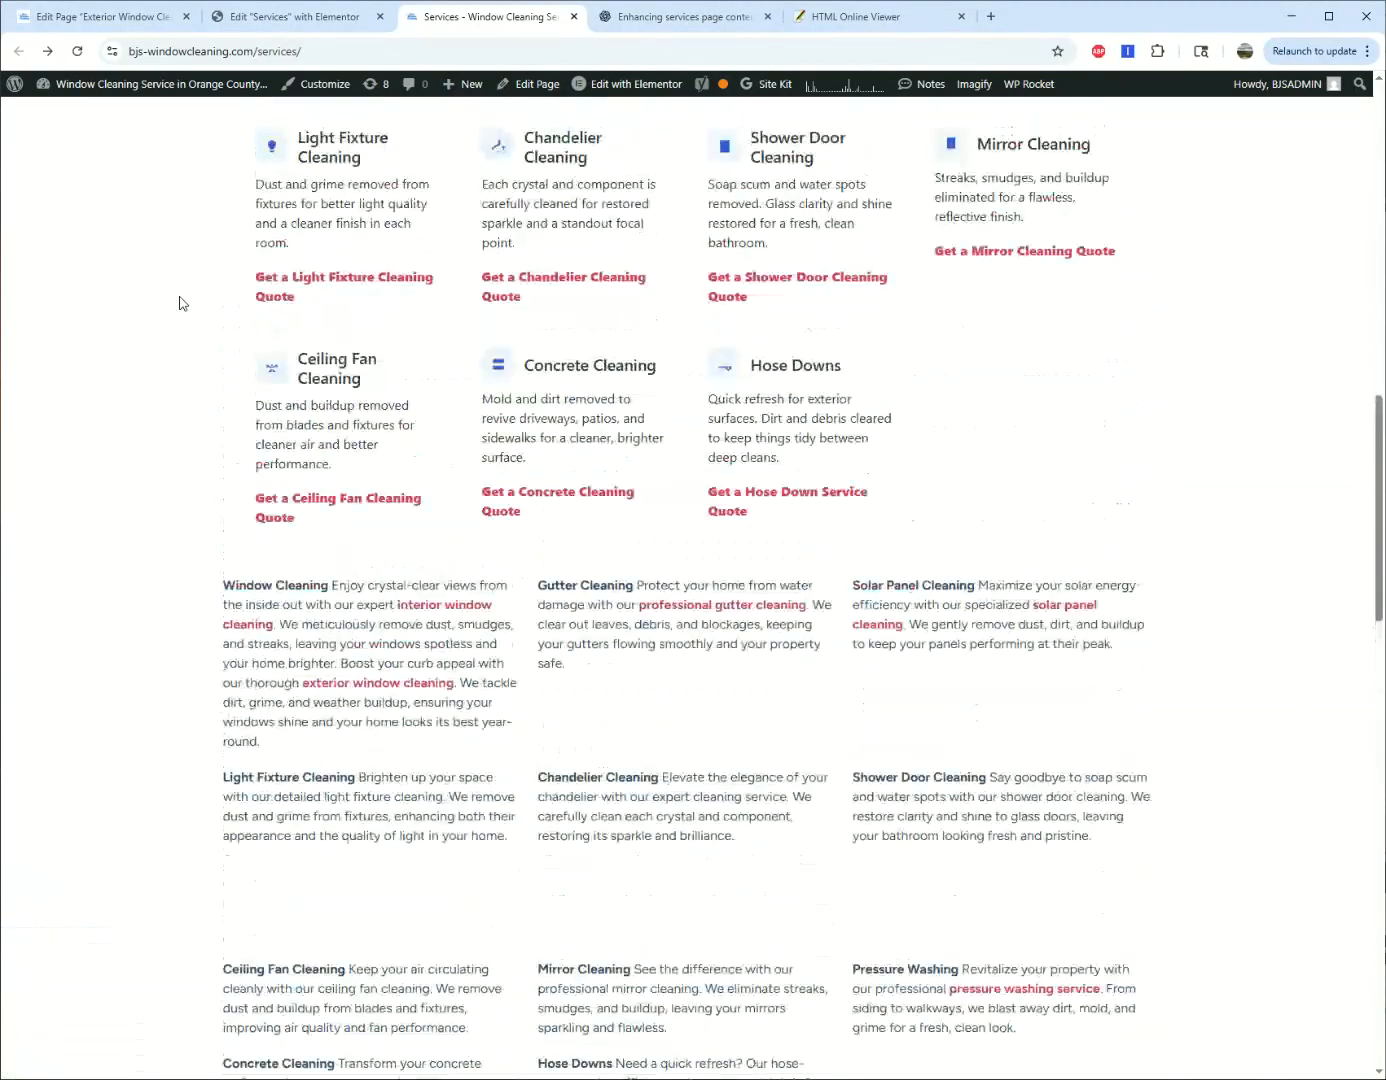